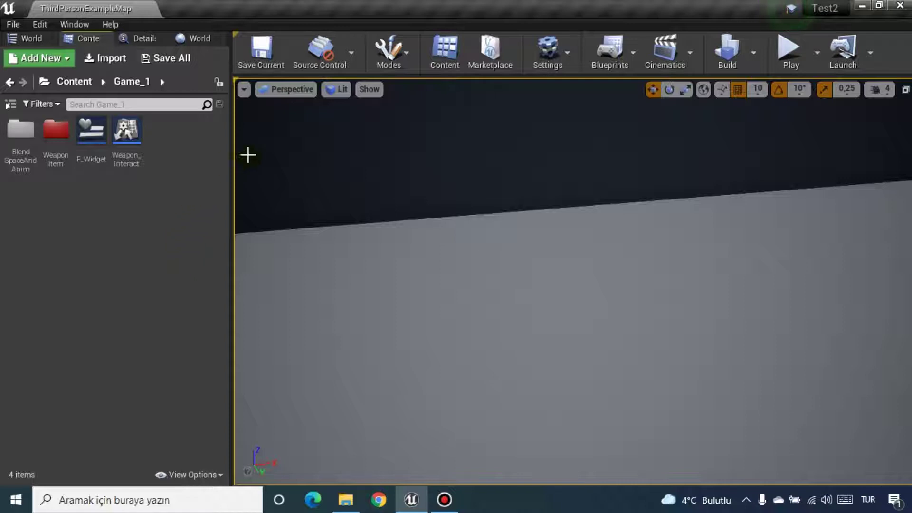
Go into the WeaponItem folder and open the MasterGun_Item blueprint in the Blueprint editor
drag(126, 135, 69, 155)
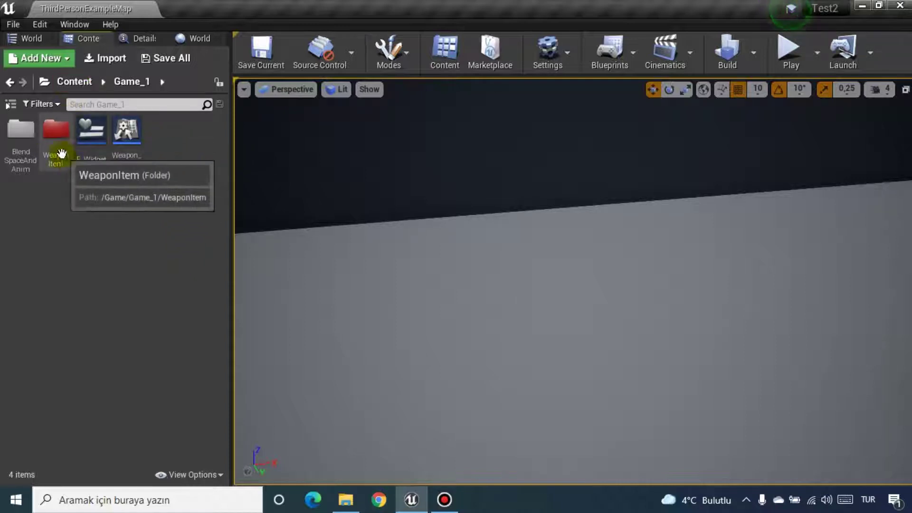
double_click(58, 148)
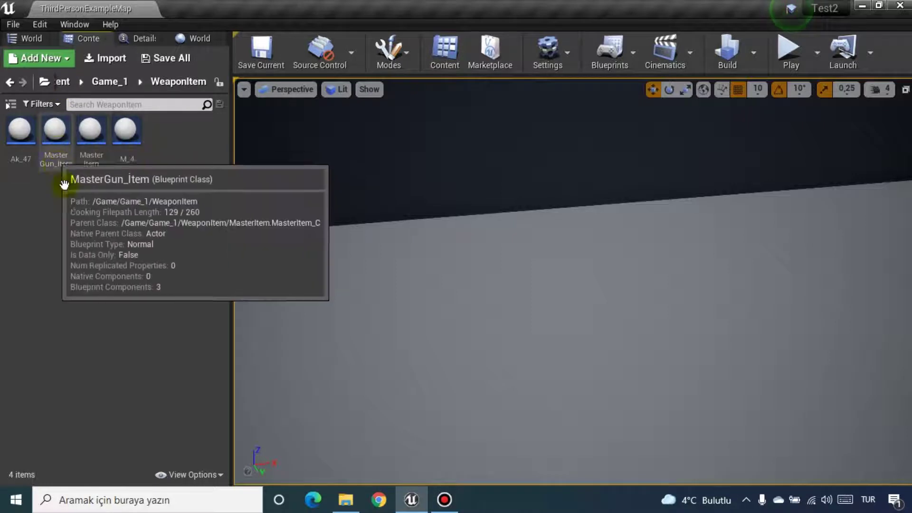
double_click(64, 141)
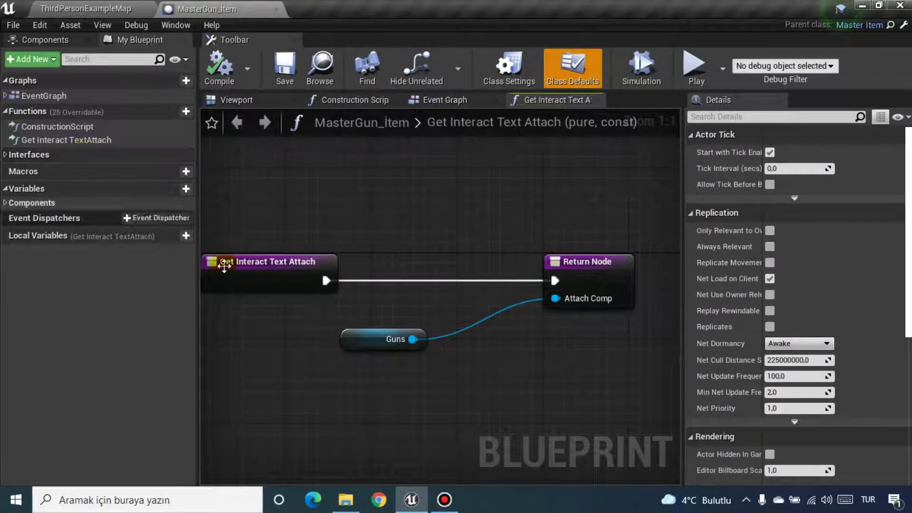
Delete MasterGun_Item's own Get Interact TextAttach function and its nodes, then compile and save
click(294, 223)
drag(278, 193, 594, 392)
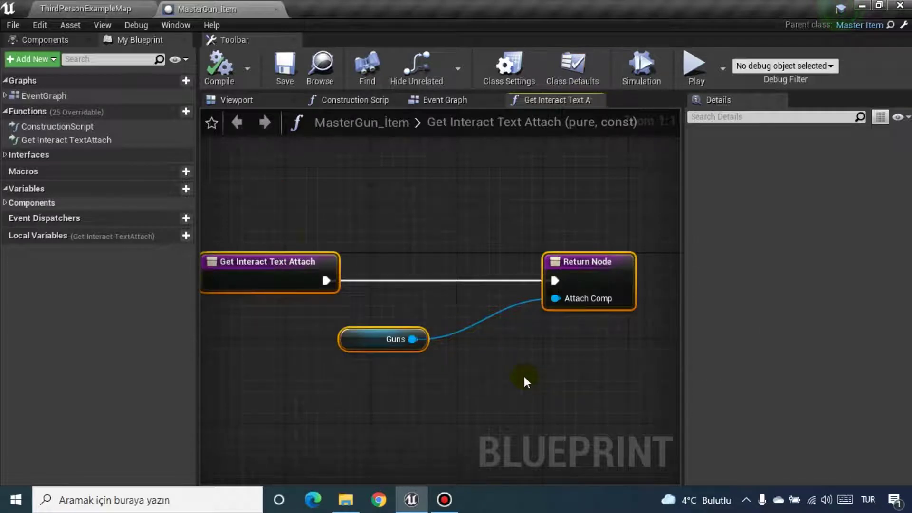
click(69, 141)
key(Delete)
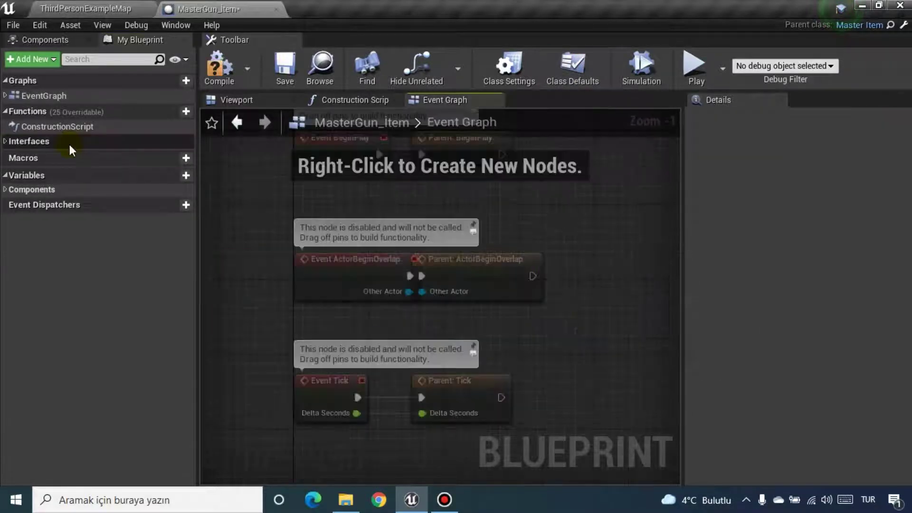
click(219, 67)
click(283, 70)
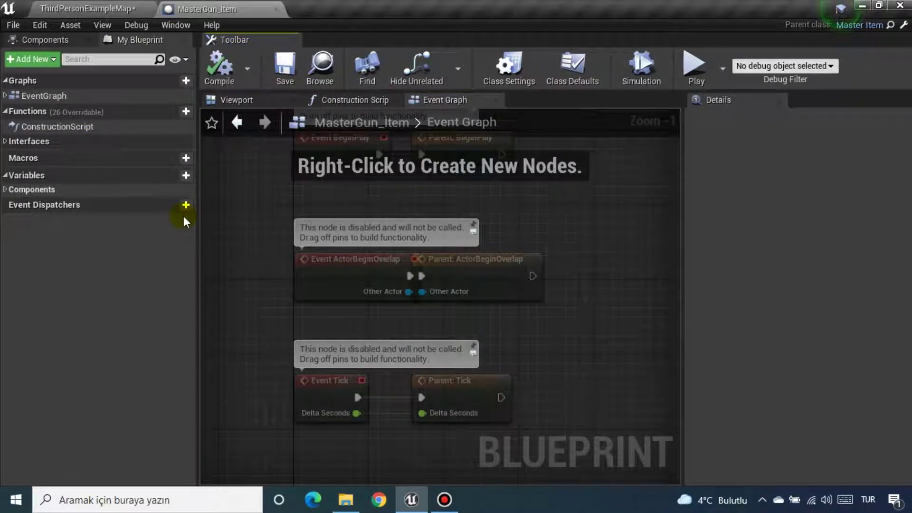
mouse_move(155, 110)
Show the Override dropdown of inherited functions under My Blueprint's Functions
click(109, 114)
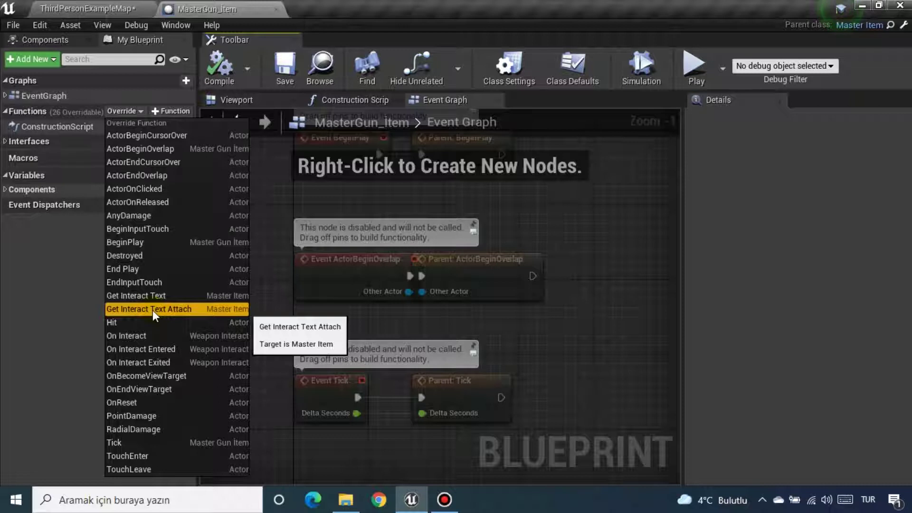
Override Get Interact Text Attach and delete the Parent: Get Interact Text Attach call
click(152, 310)
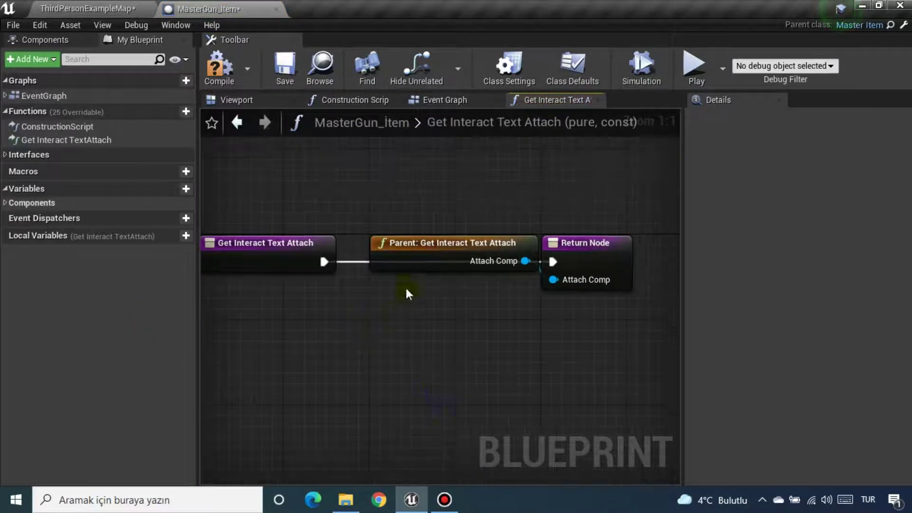
click(405, 259)
key(Delete)
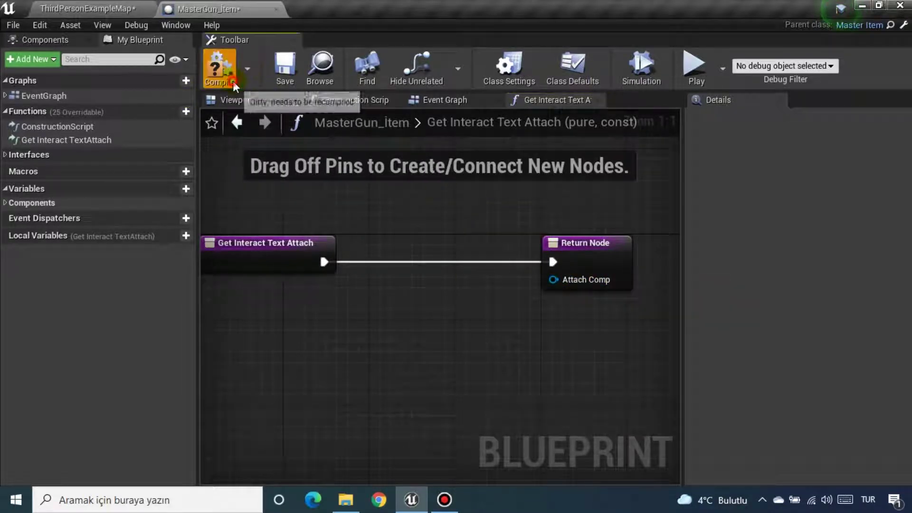
Place a Guns component getter and wire it to the return node's Attach Comp
click(45, 41)
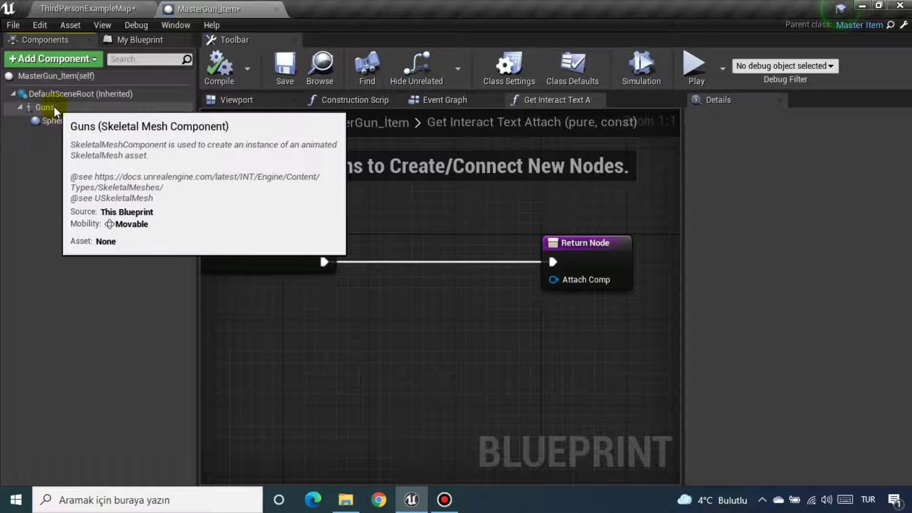
click(53, 107)
mouse_move(53, 106)
mouse_down()
mouse_move(366, 332)
mouse_move(316, 329)
mouse_up()
click(395, 356)
click(43, 108)
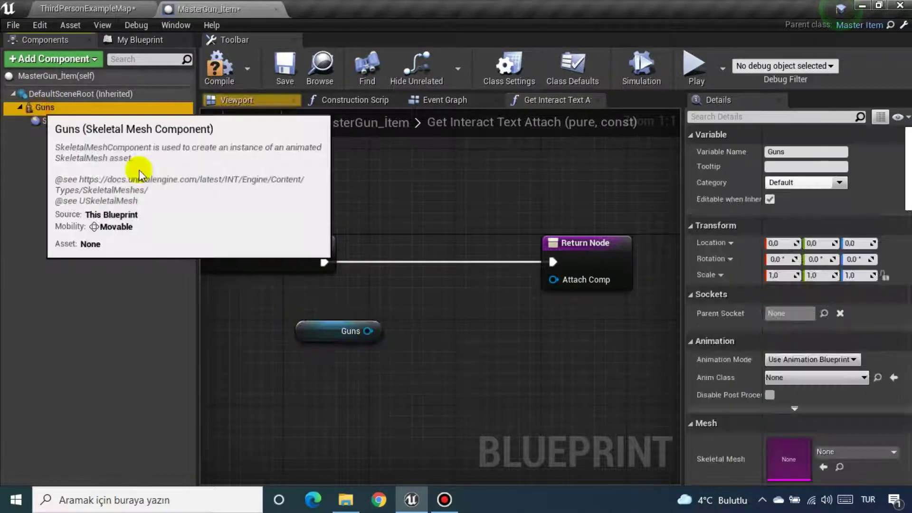
click(85, 8)
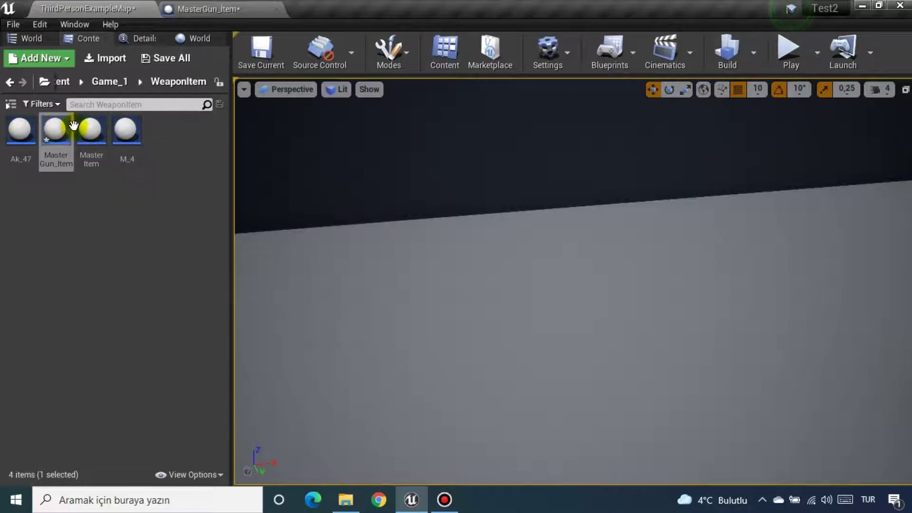
click(216, 7)
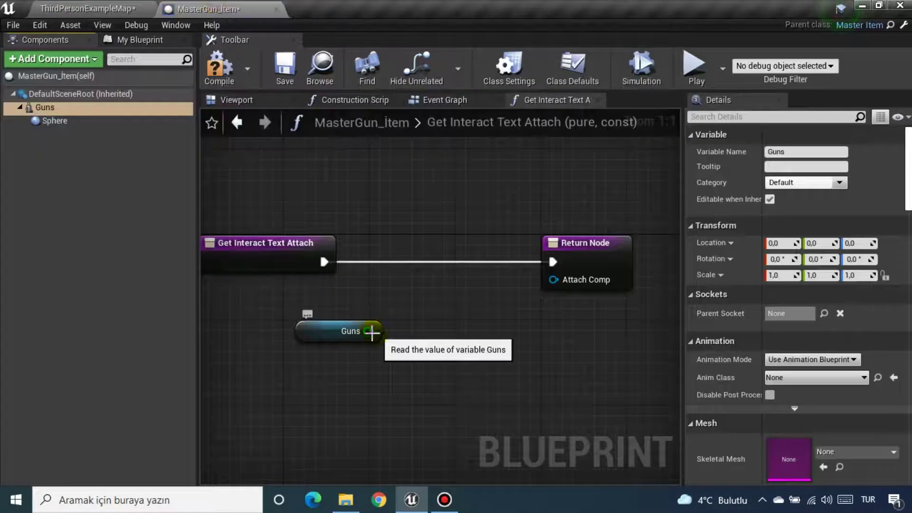
drag(369, 331, 553, 280)
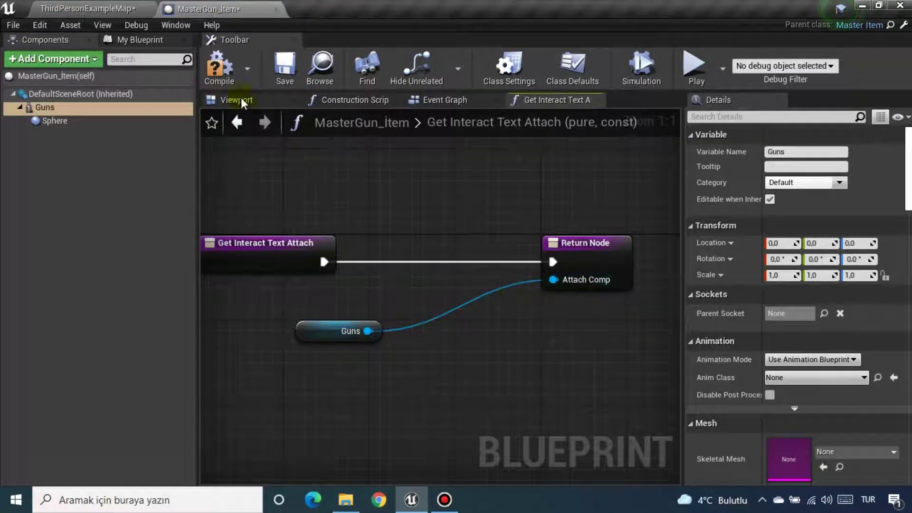
Compile and save MasterGun_Item, then return to the ThirdPersonExampleMap level editor
click(261, 73)
click(274, 72)
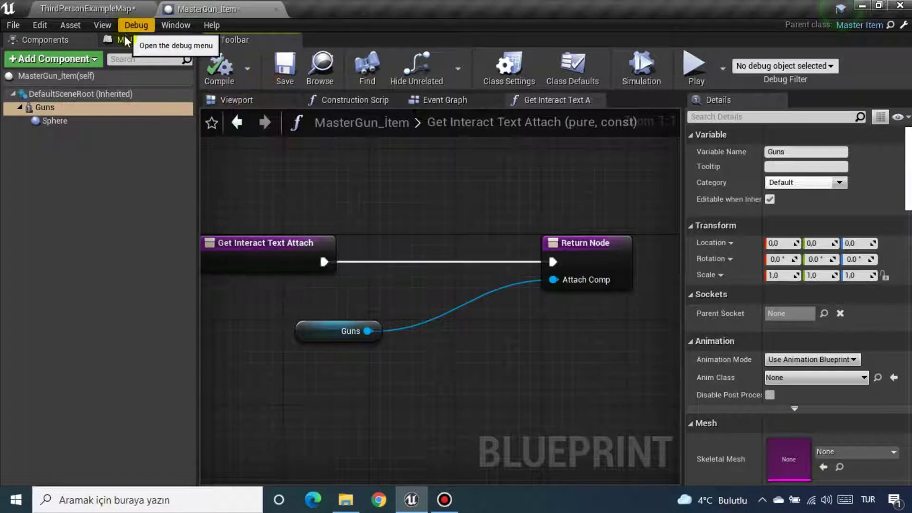
click(124, 37)
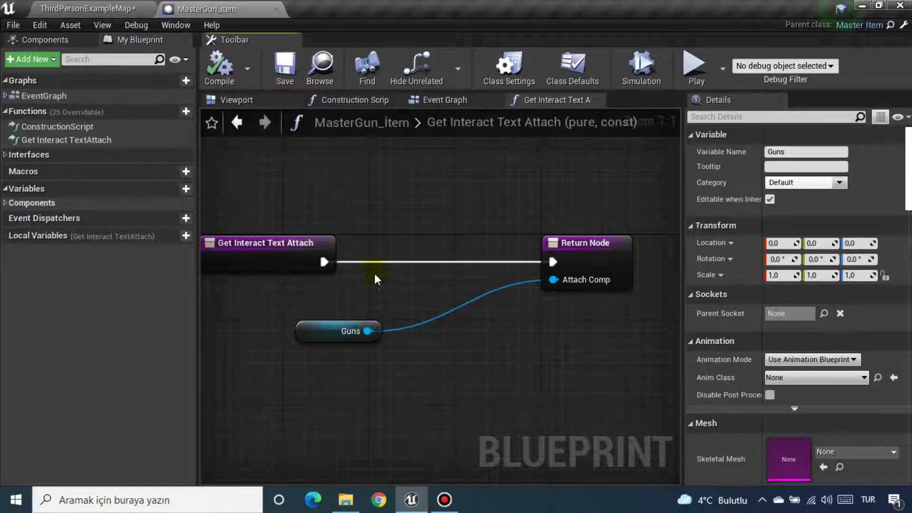
click(236, 96)
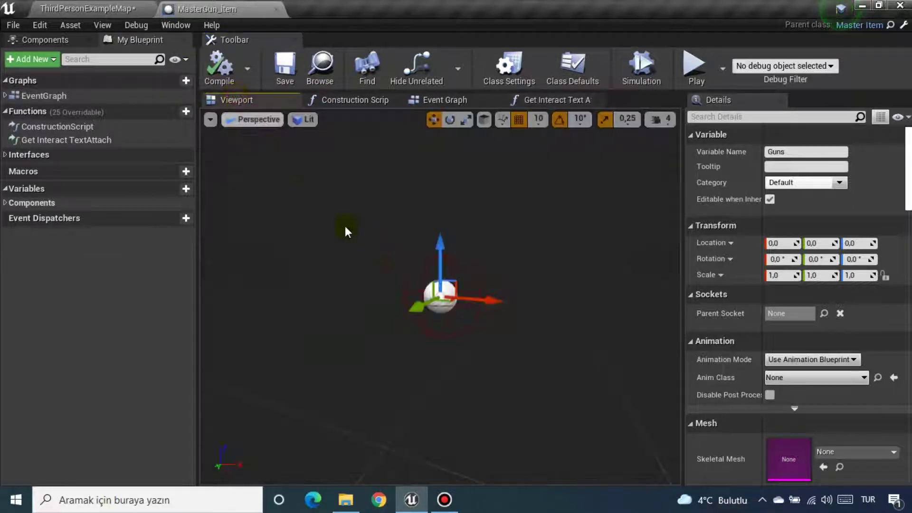
click(43, 8)
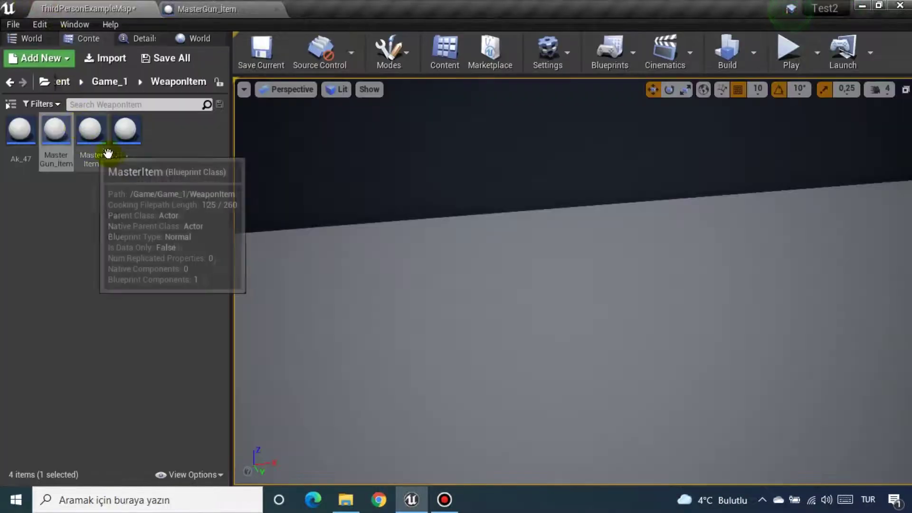
Open MasterItem and view its Get Interact TextAttach graph returning Default Scene Root
double_click(91, 135)
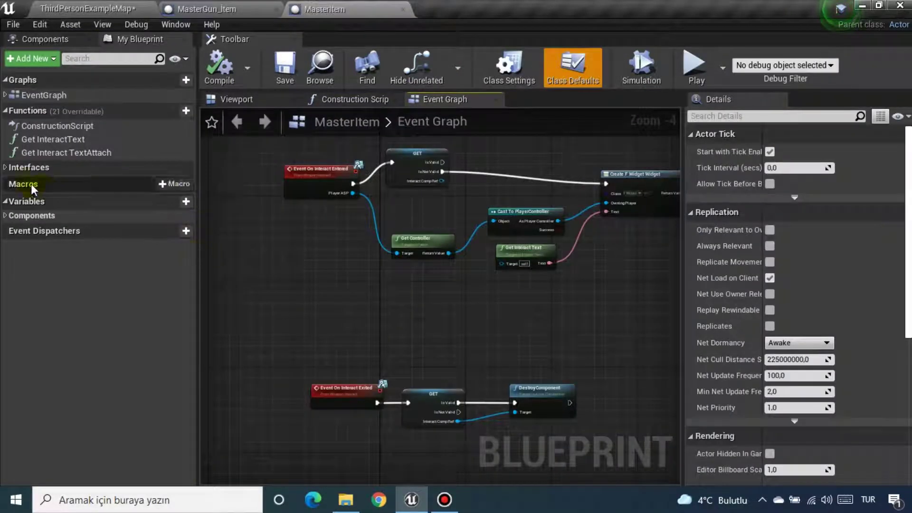
click(6, 167)
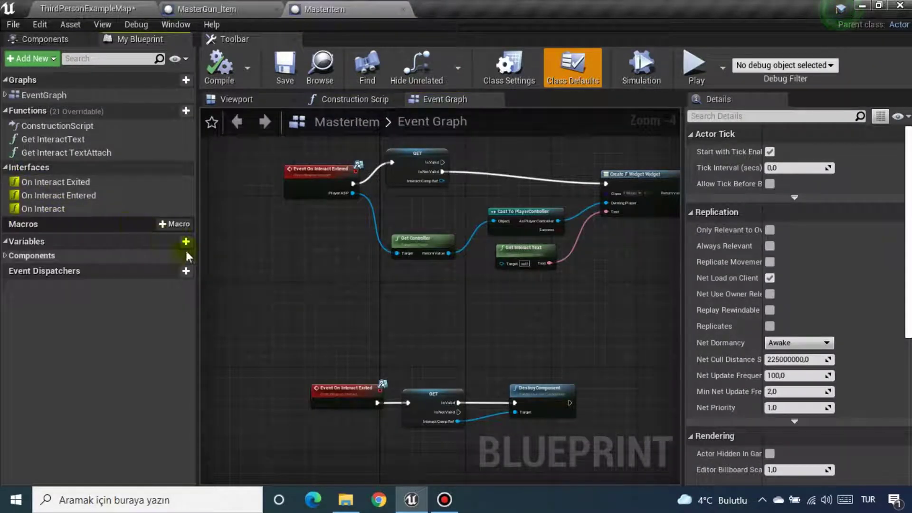
right_drag(280, 301, 251, 293)
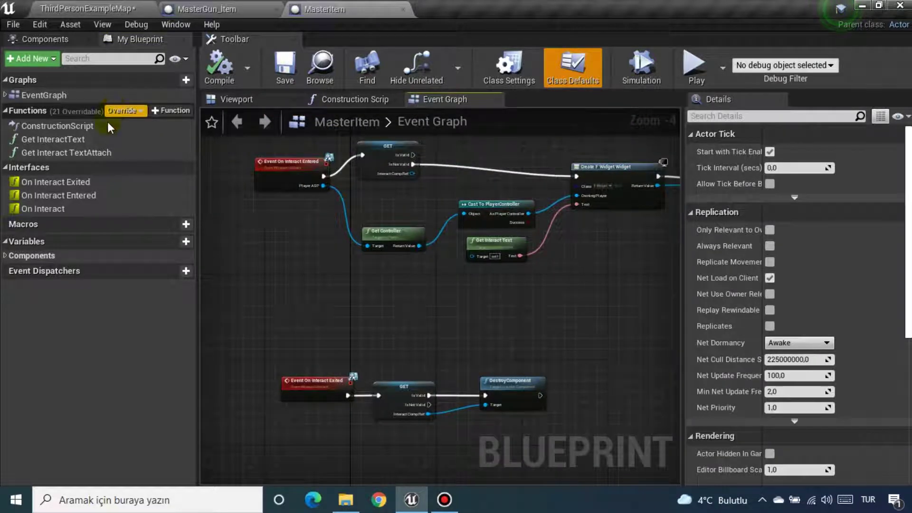
click(102, 154)
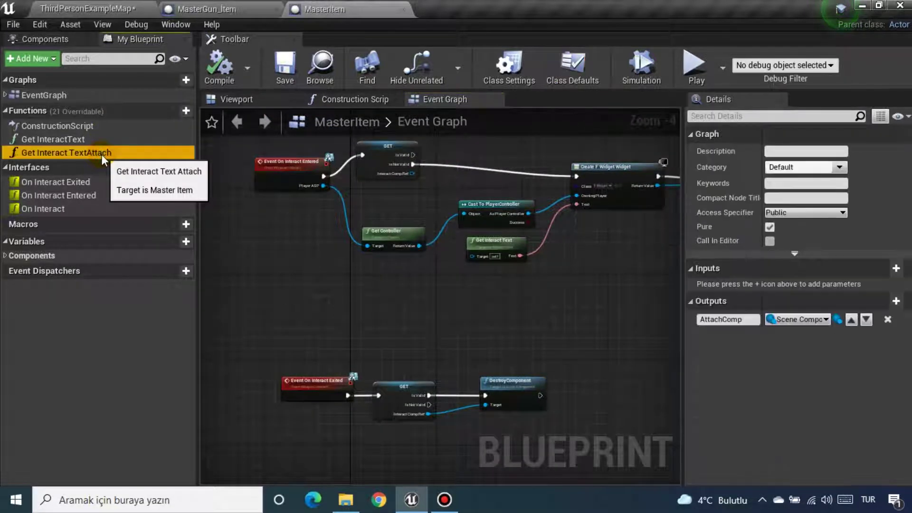
double_click(102, 155)
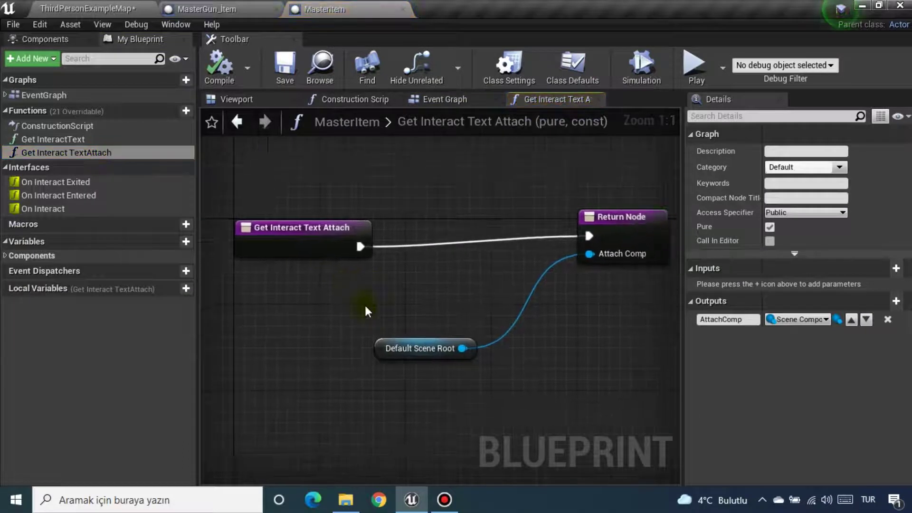
drag(378, 342, 298, 291)
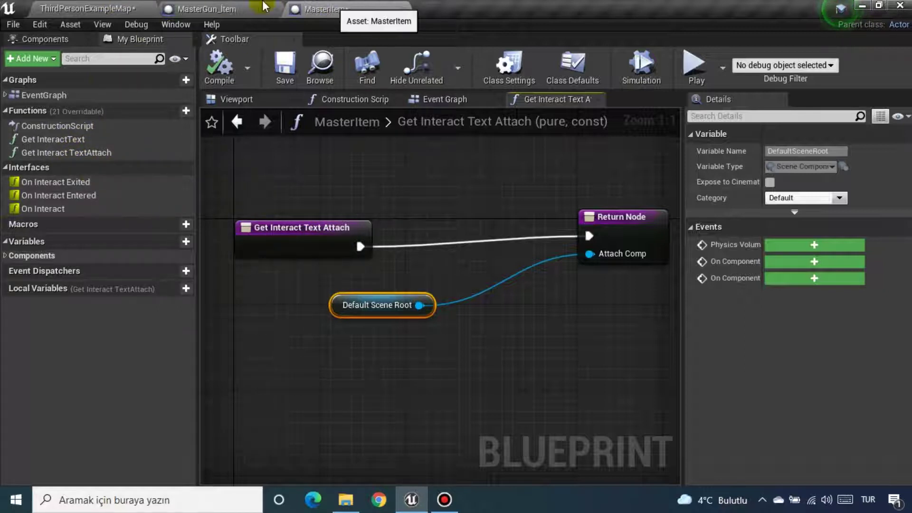
Compare it with the MasterGun_Item override, then go back to the level map
click(213, 9)
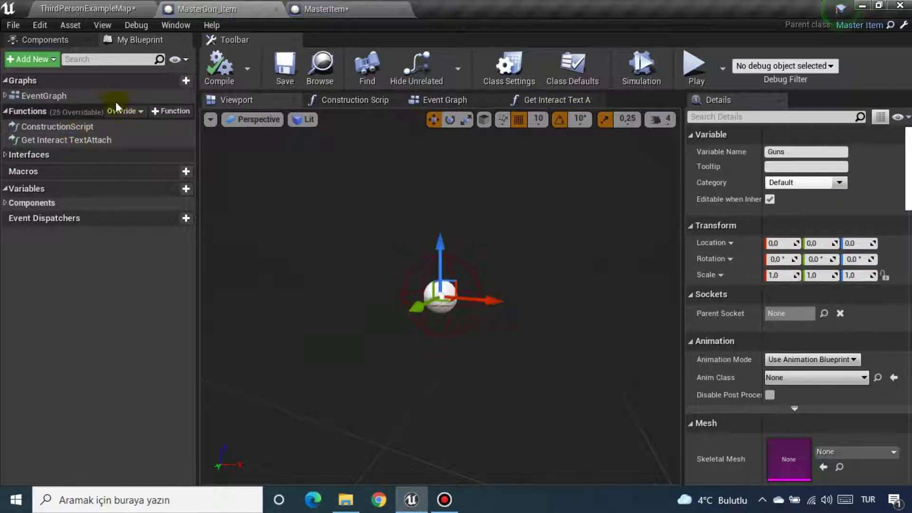
click(306, 9)
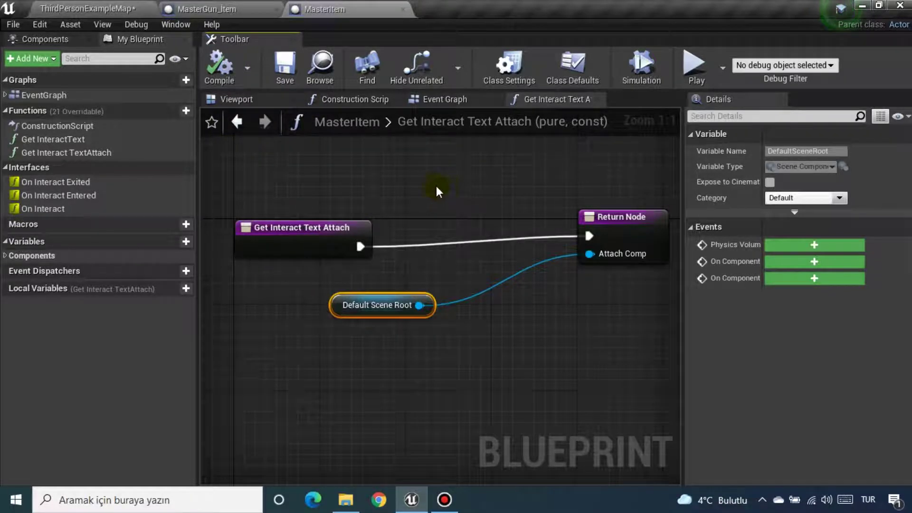
click(86, 9)
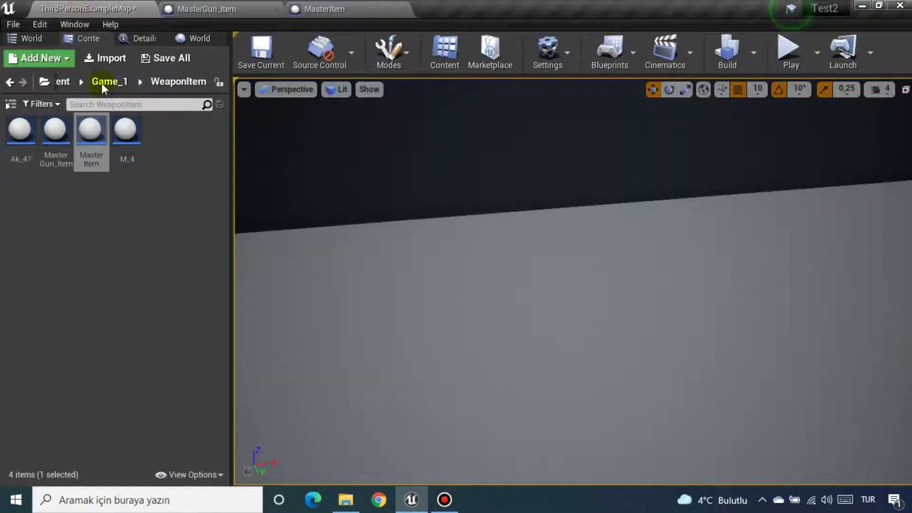
Browse to Content/ThirdPersonBP/Blueprints and open the ThirdPersonCharacter blueprint
click(101, 81)
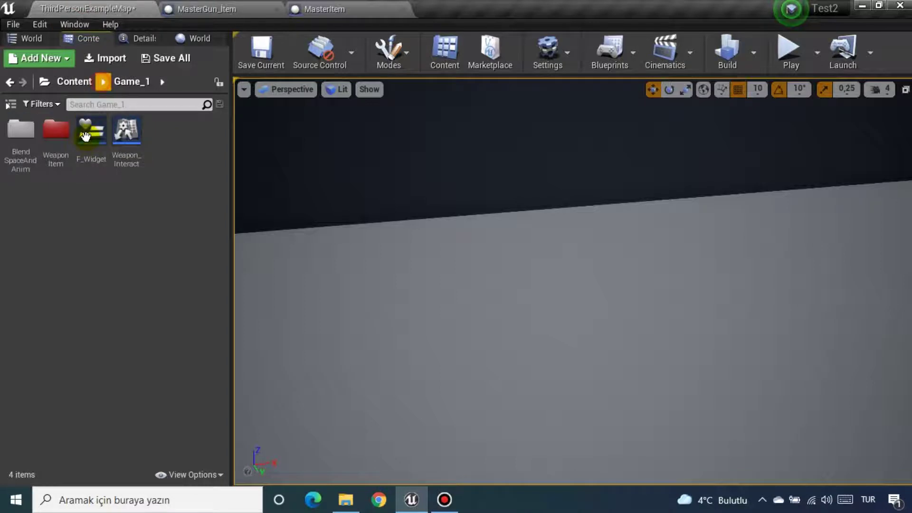
click(73, 81)
double_click(54, 188)
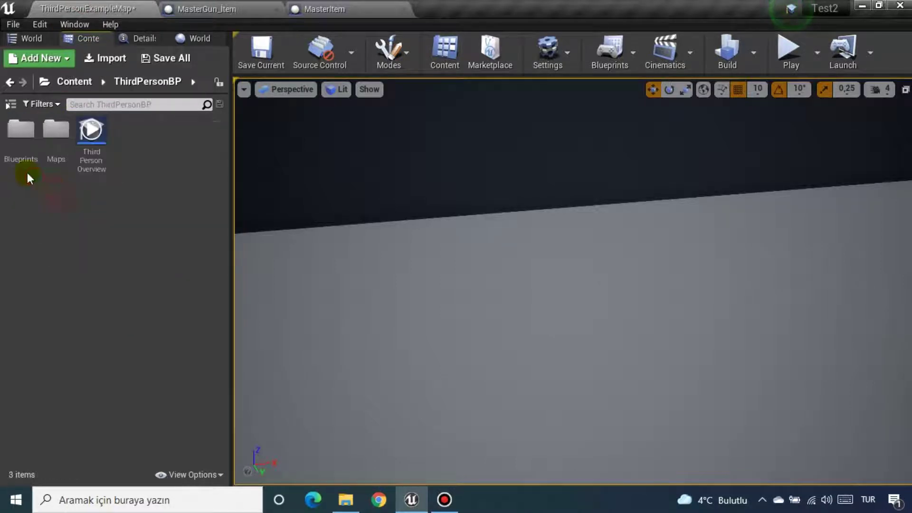
double_click(19, 131)
click(19, 130)
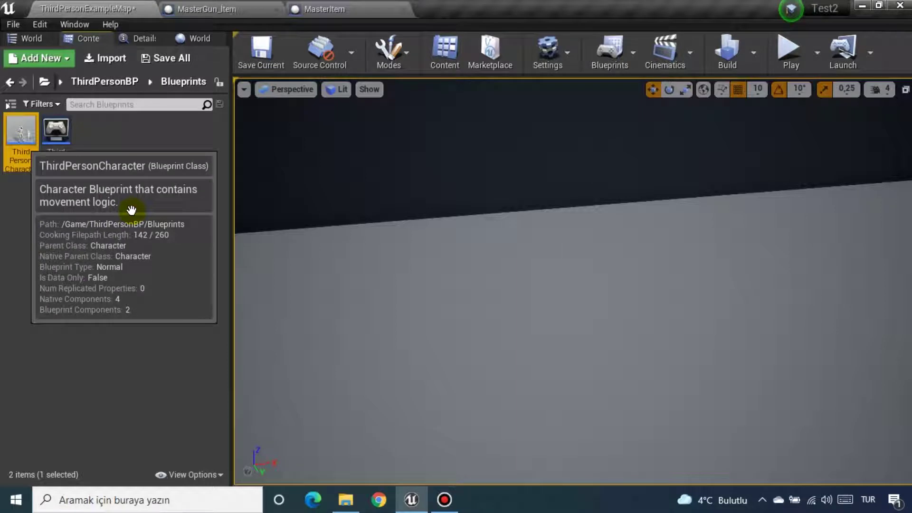
key(Return)
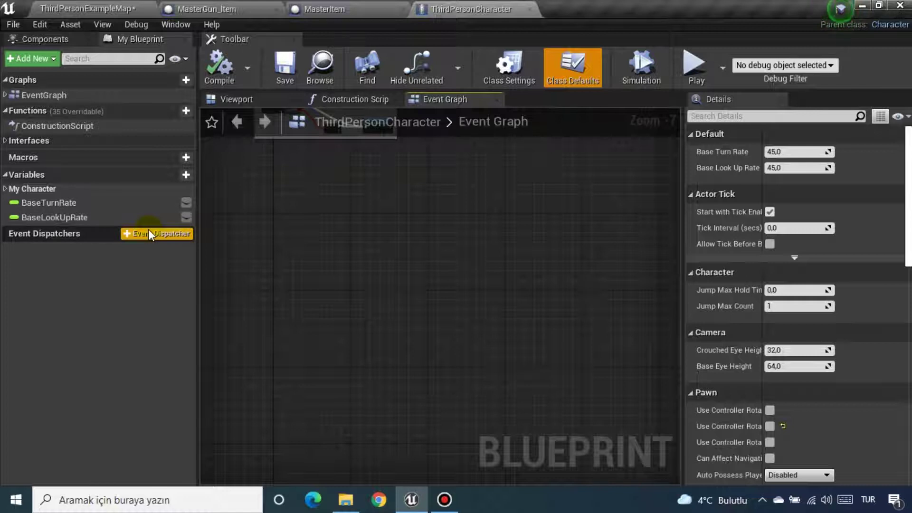
Pan over ThirdPersonCharacter's event graph node groups, then return to the level map
right_drag(273, 221, 308, 331)
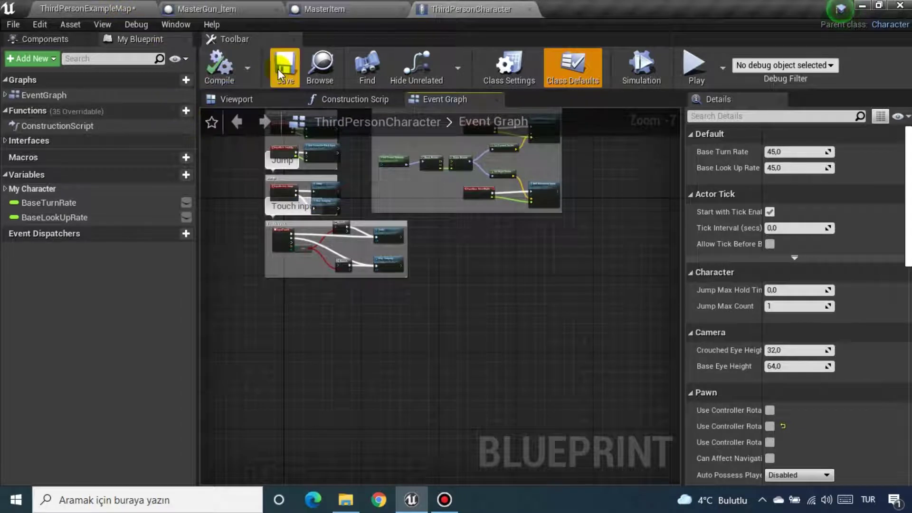
right_drag(336, 334, 337, 333)
click(86, 9)
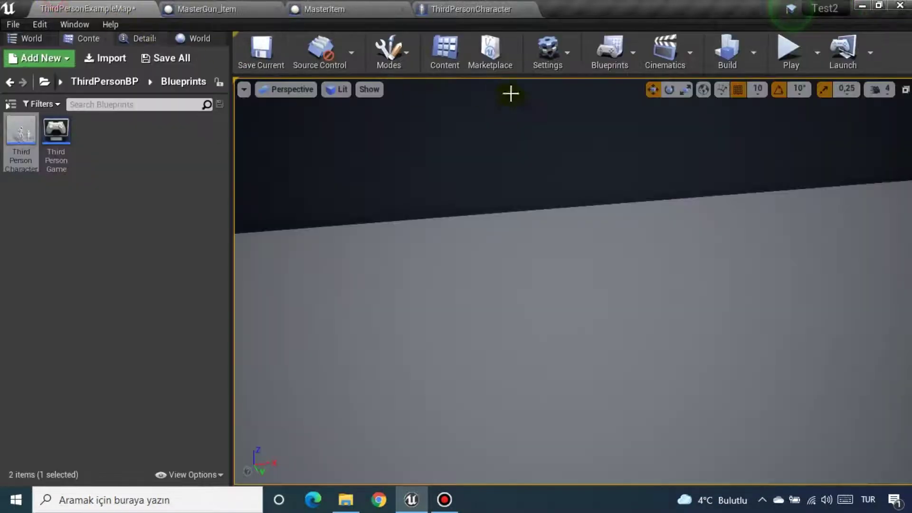
Verify in Project Settings > Input that Interact is mapped to F, then play the level
click(547, 54)
click(570, 105)
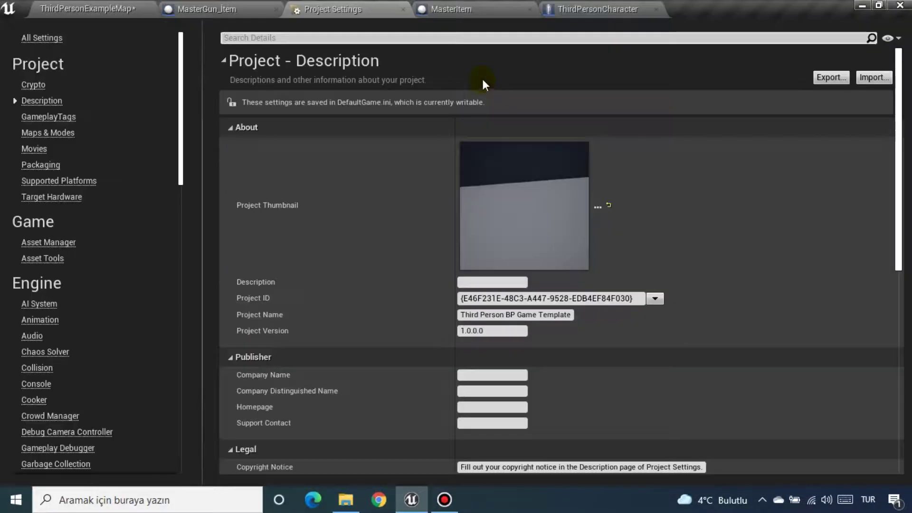
scroll(33, 417, down, 3)
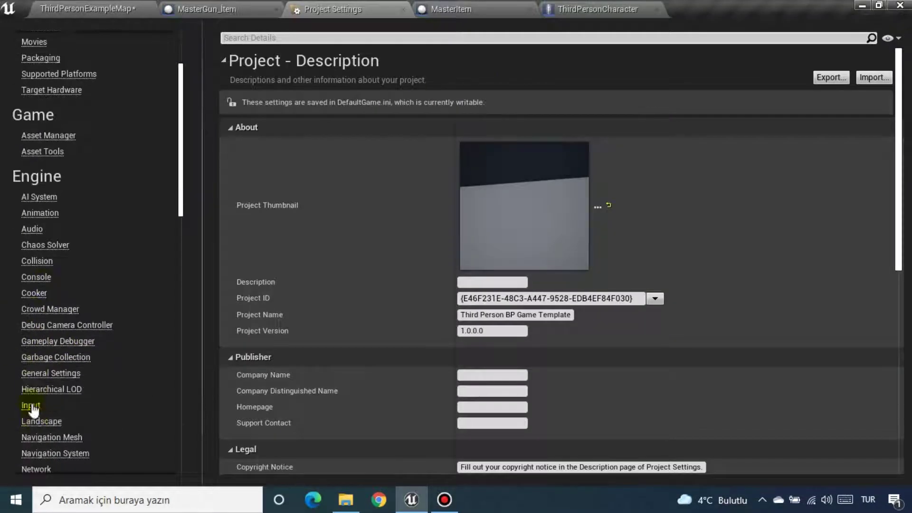
click(30, 405)
click(290, 221)
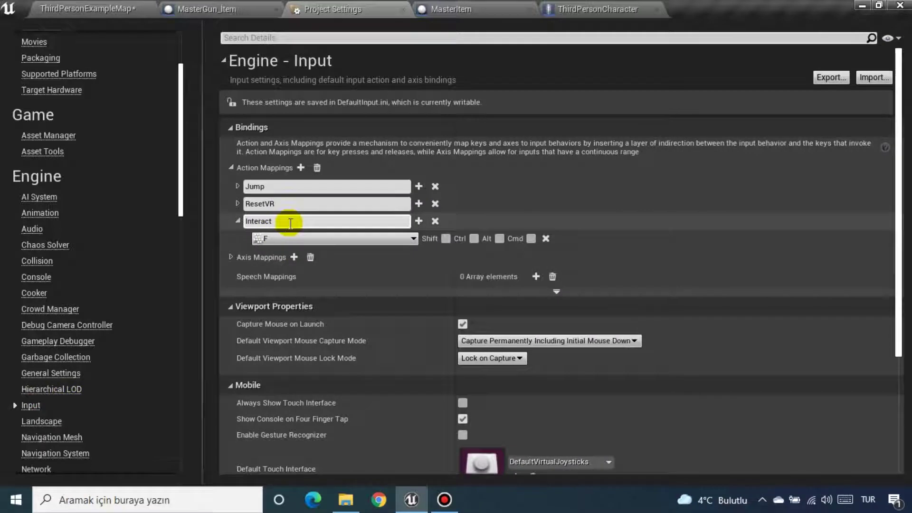
click(60, 7)
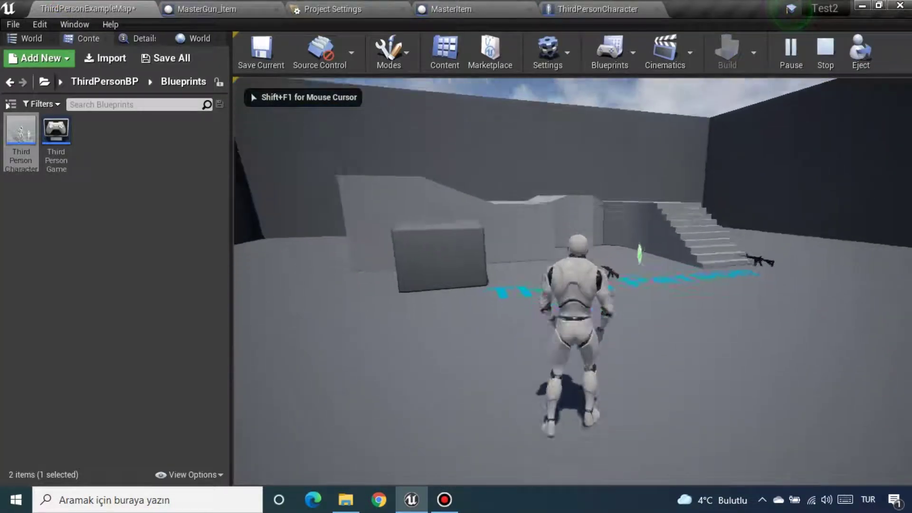
Walk the character to the pickup to see the F prompt, stop play, and close Project Settings
key(w)
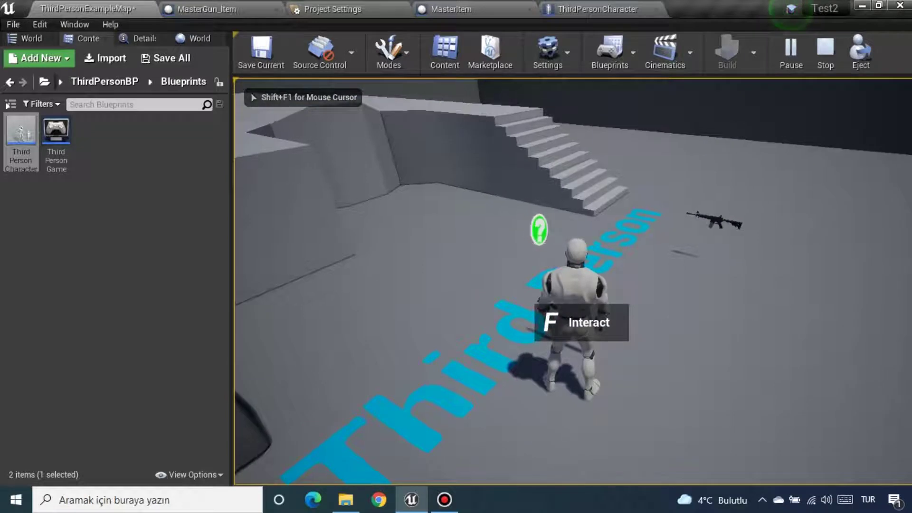
key(Escape)
click(601, 8)
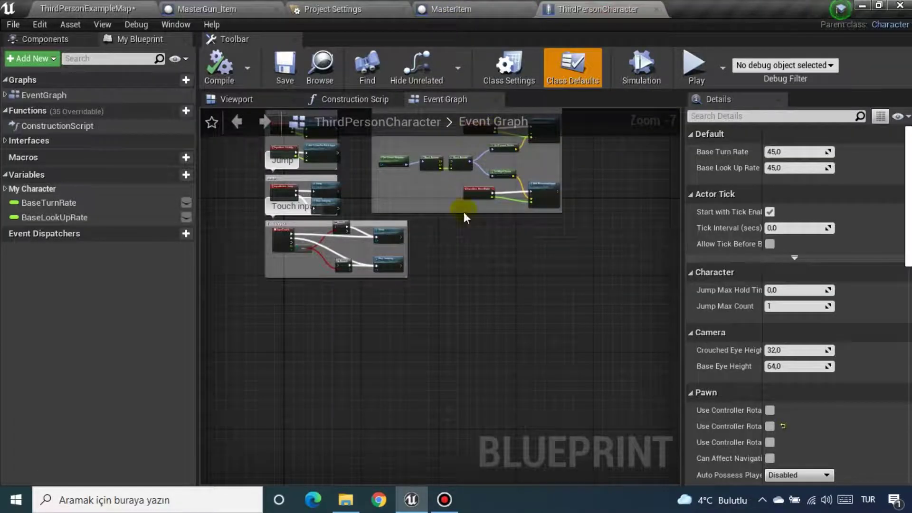
click(488, 6)
click(332, 9)
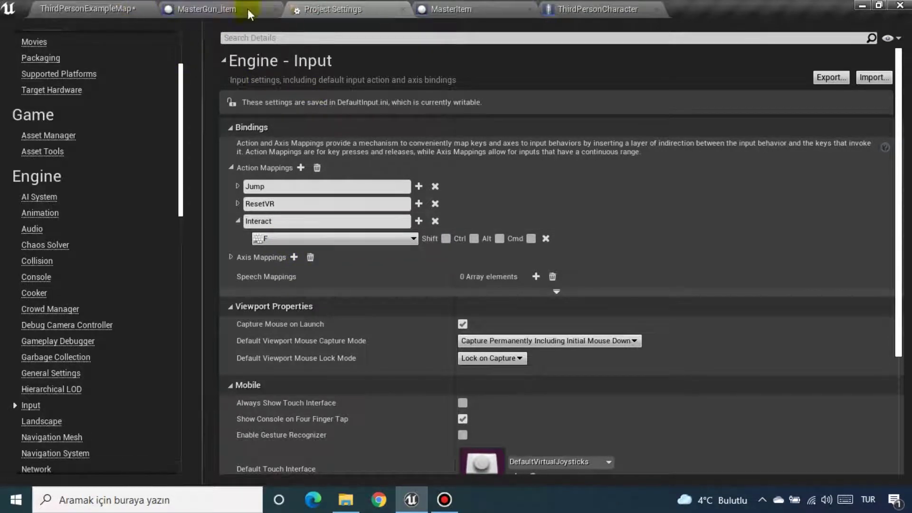
click(403, 9)
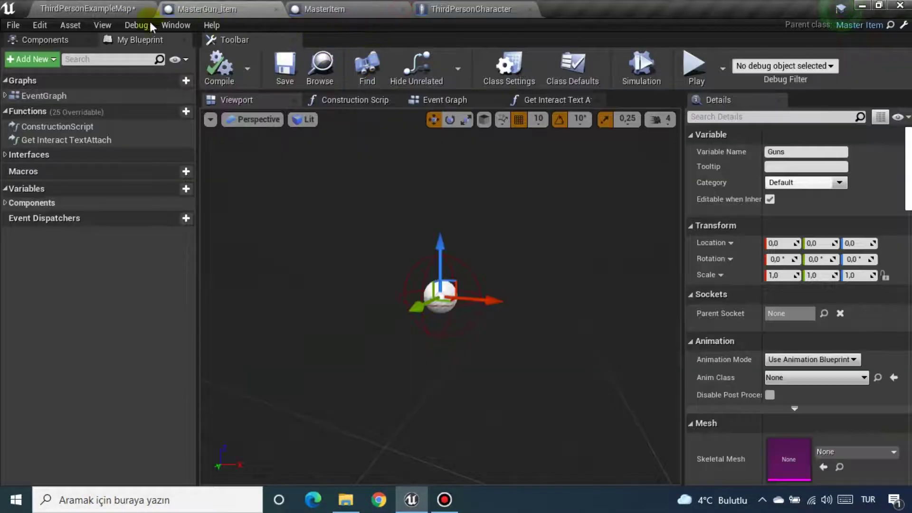
Save the current map and close the ThirdPersonCharacter blueprint
click(85, 9)
click(260, 54)
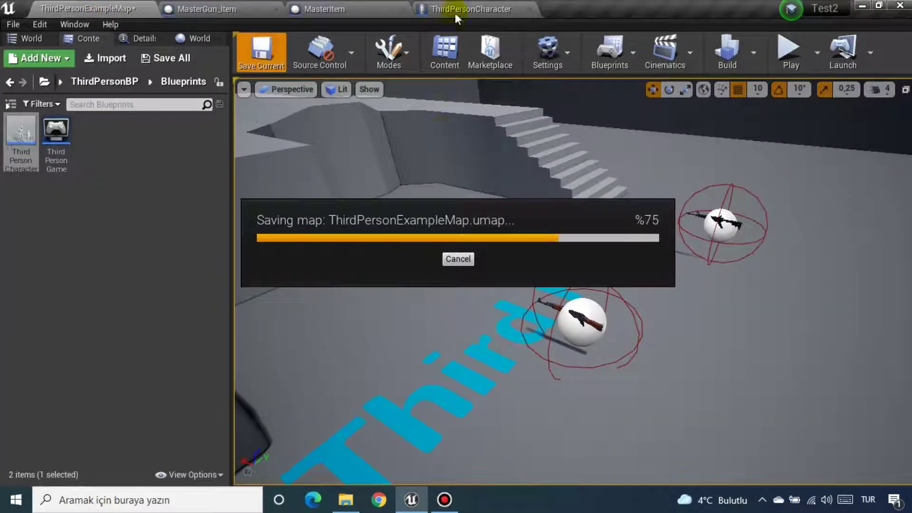
click(451, 9)
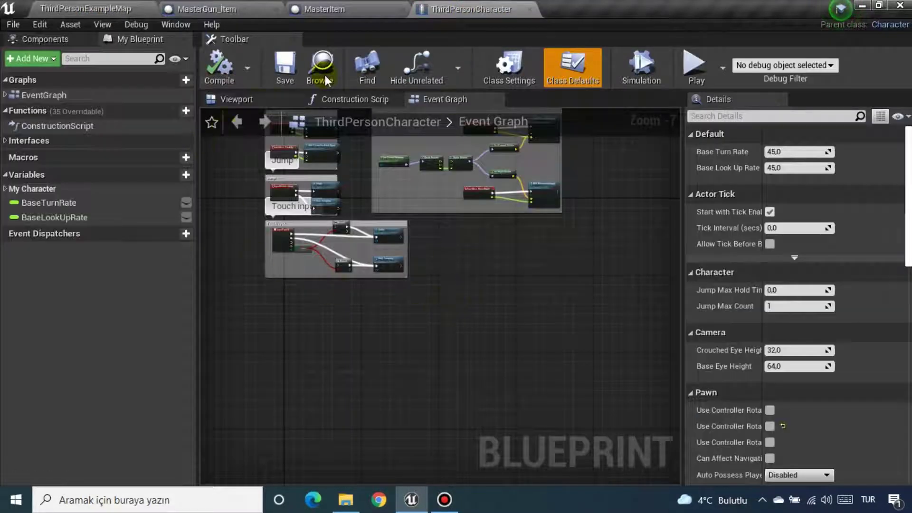
click(529, 9)
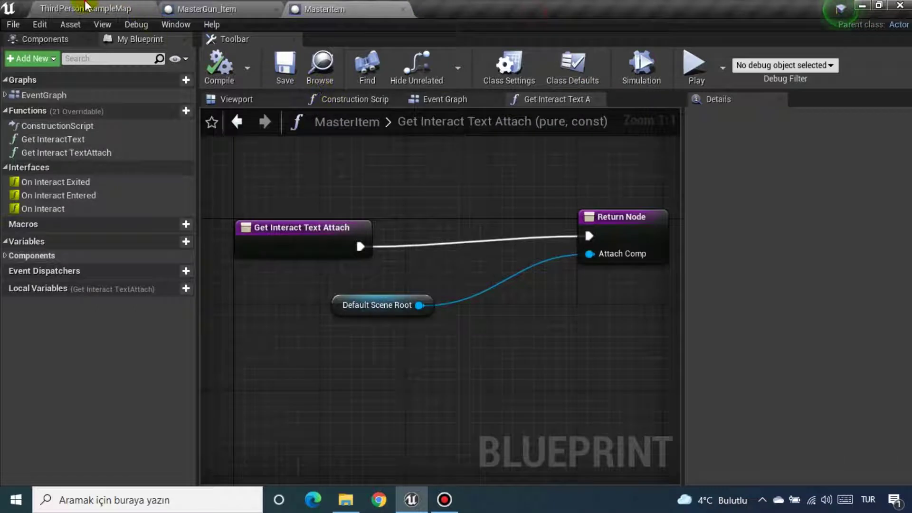
click(86, 7)
Find the Default Pawn Class in World Settings and open the Ue4ASP_Character blueprint
click(89, 87)
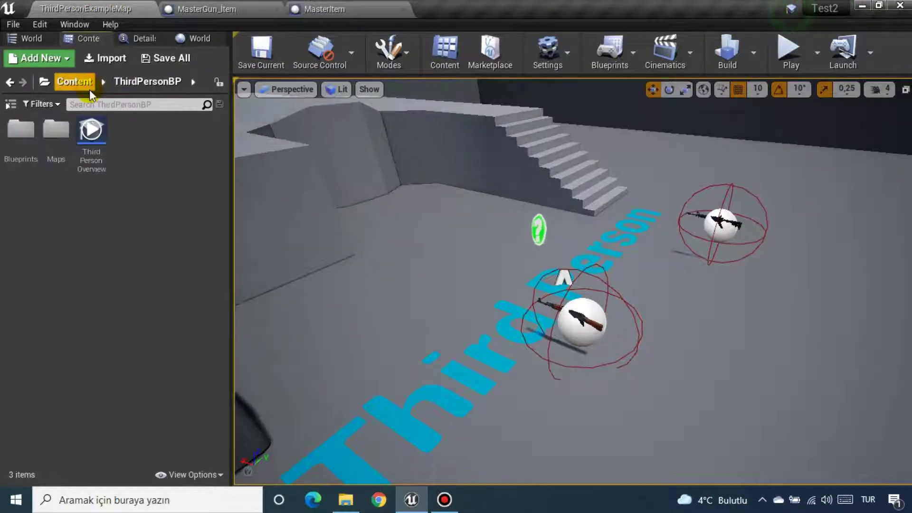
click(79, 87)
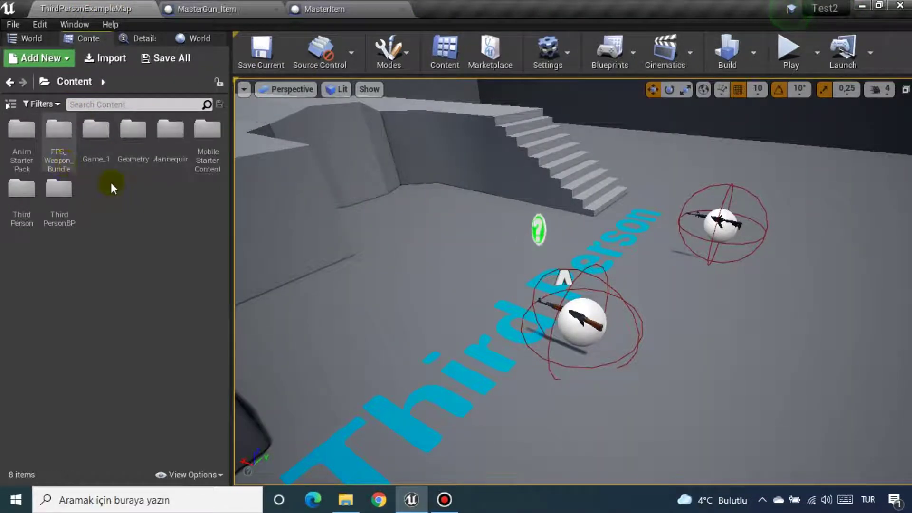
right_drag(316, 266, 315, 267)
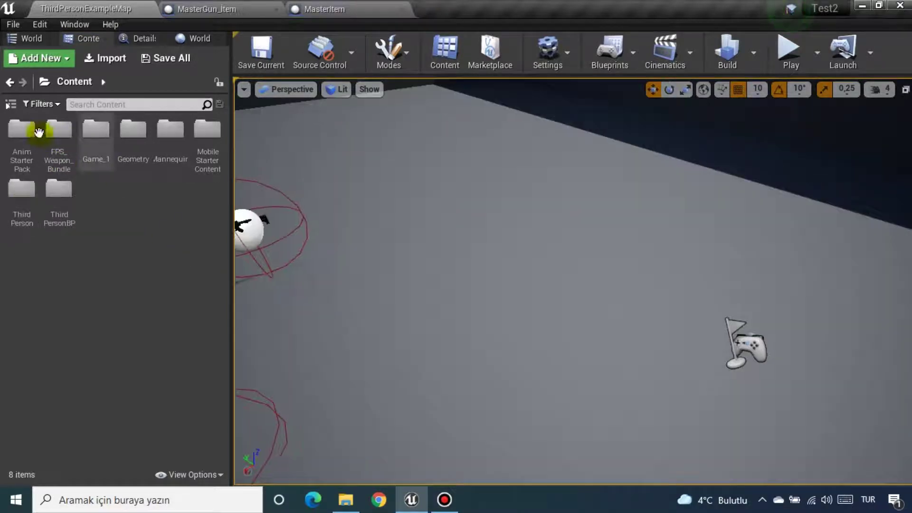
click(135, 39)
click(188, 39)
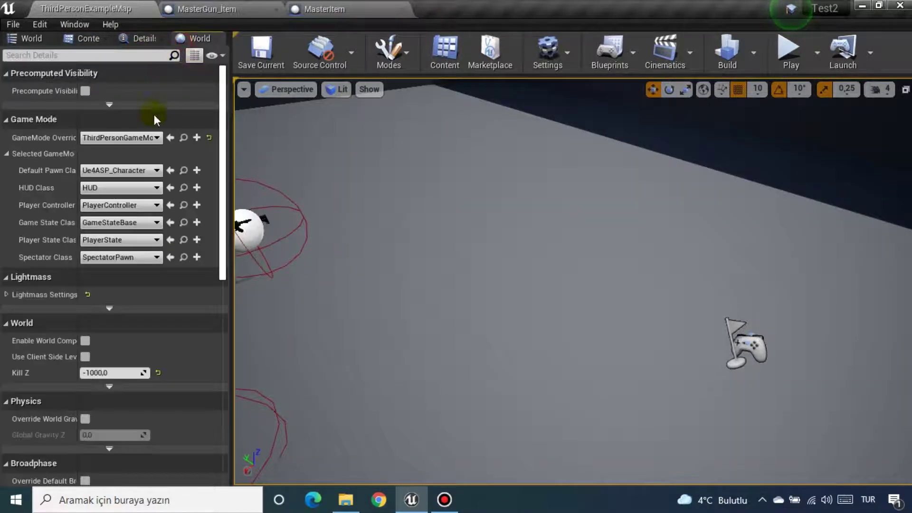
click(183, 170)
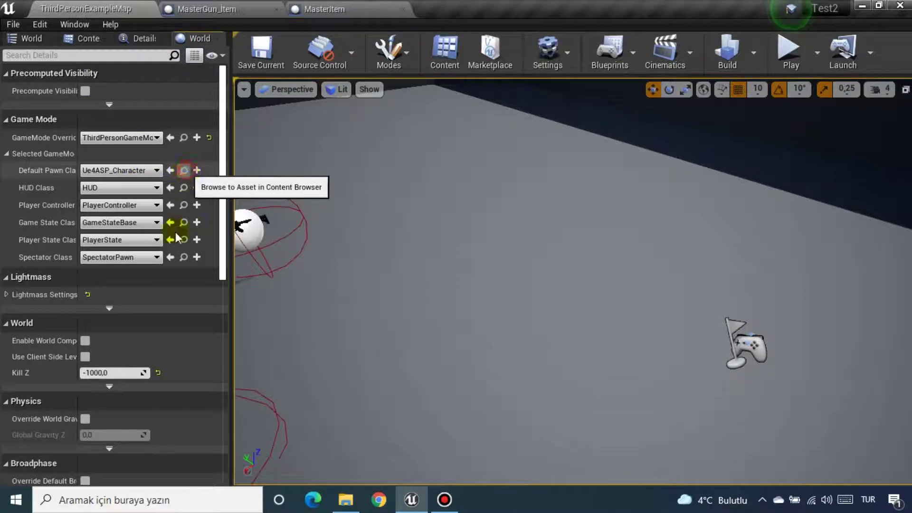
double_click(92, 375)
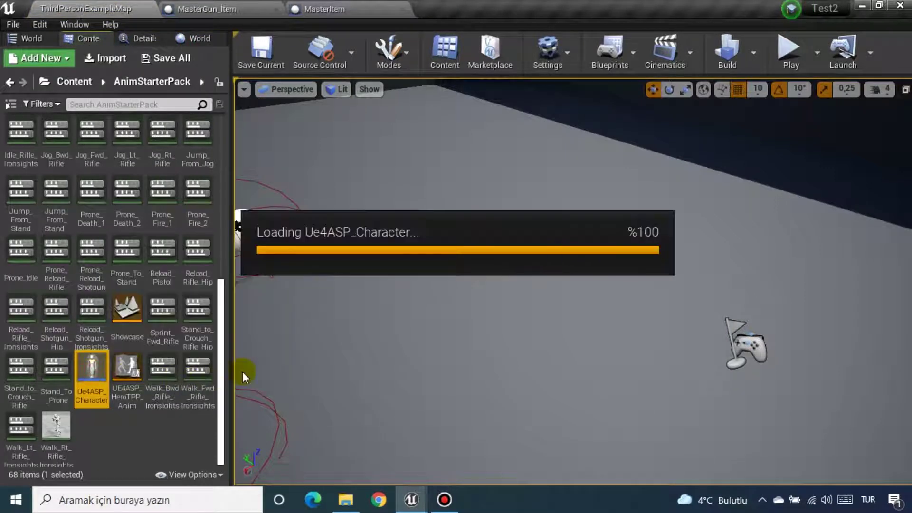
mouse_move(261, 366)
right_down()
mouse_move(392, 353)
mouse_move(374, 329)
right_up()
Search 'Interact' in the graph's context menu and add the InputAction Interact event
scroll(392, 353, down, 2)
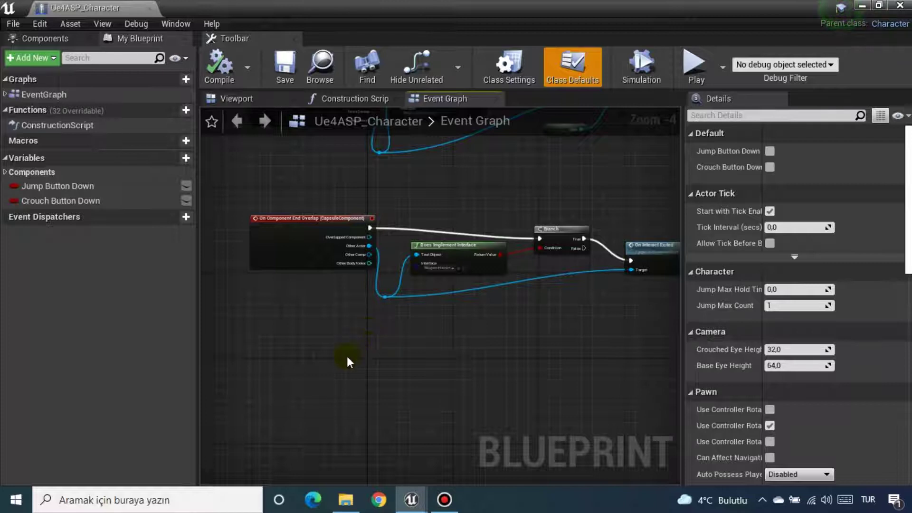
right_drag(341, 357, 371, 312)
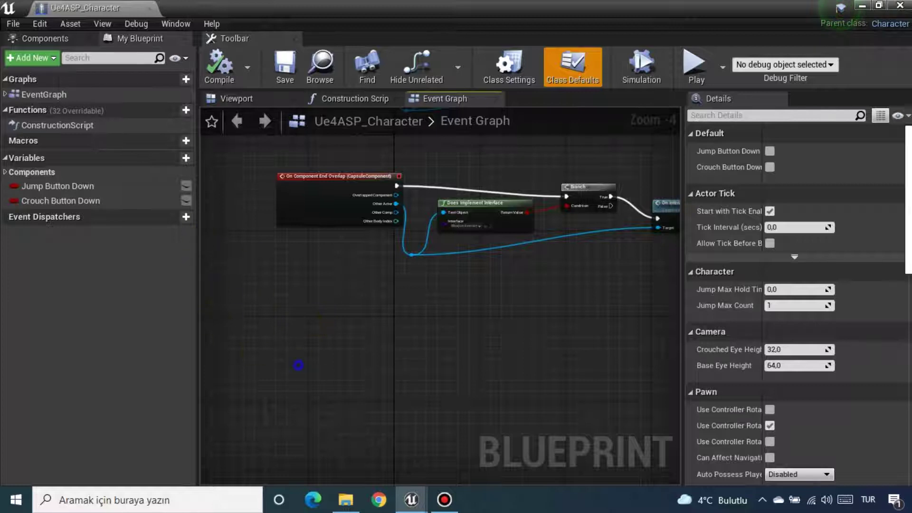
right_drag(298, 364, 295, 281)
right_click(296, 281)
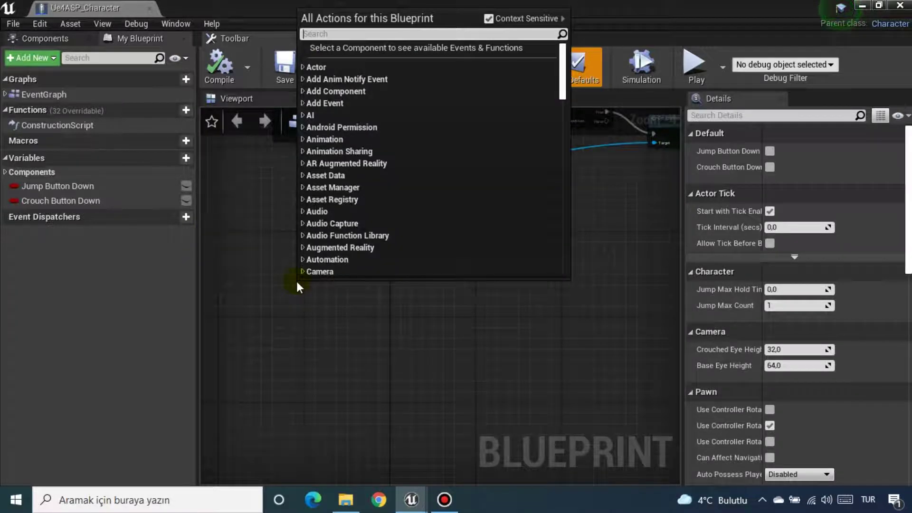
text(Interact)
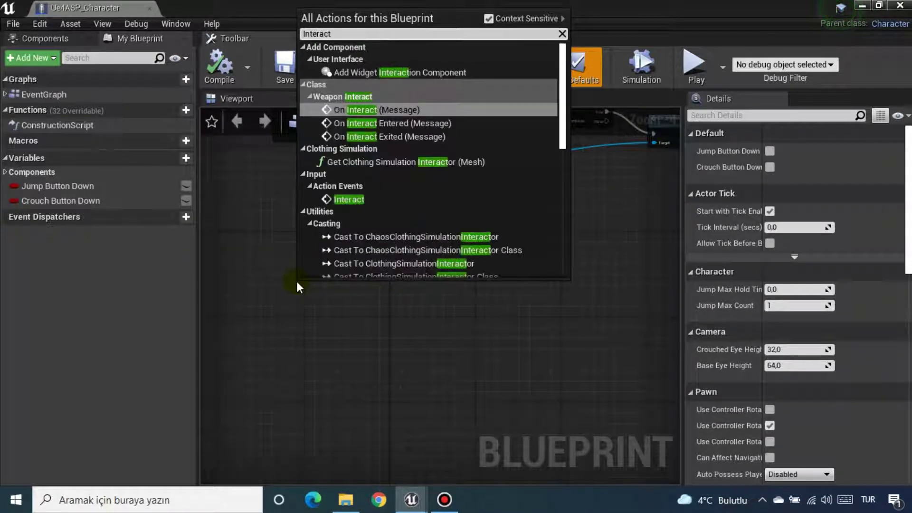
click(366, 199)
Widen the side panels and move the Interact node toward the top-left
scroll(337, 309, up, 3)
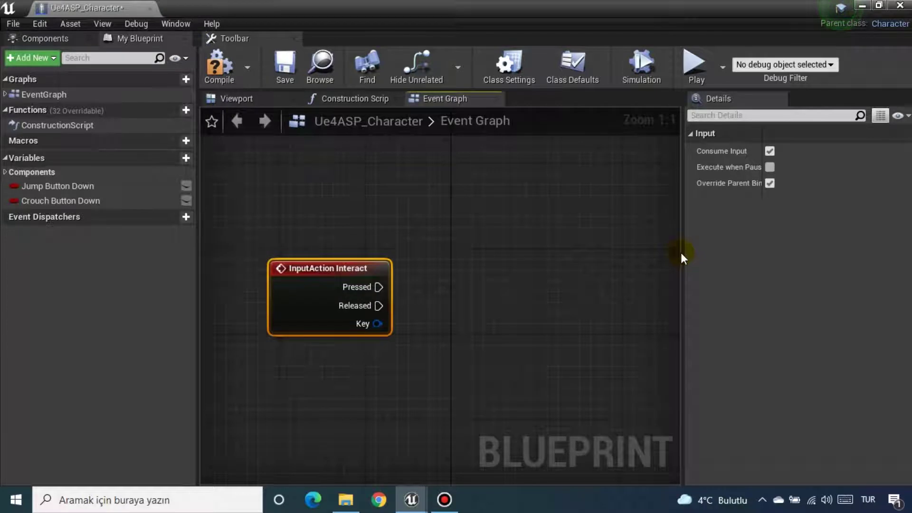
drag(684, 252, 765, 252)
mouse_move(522, 275)
right_down()
mouse_move(505, 168)
mouse_move(344, 255)
right_up()
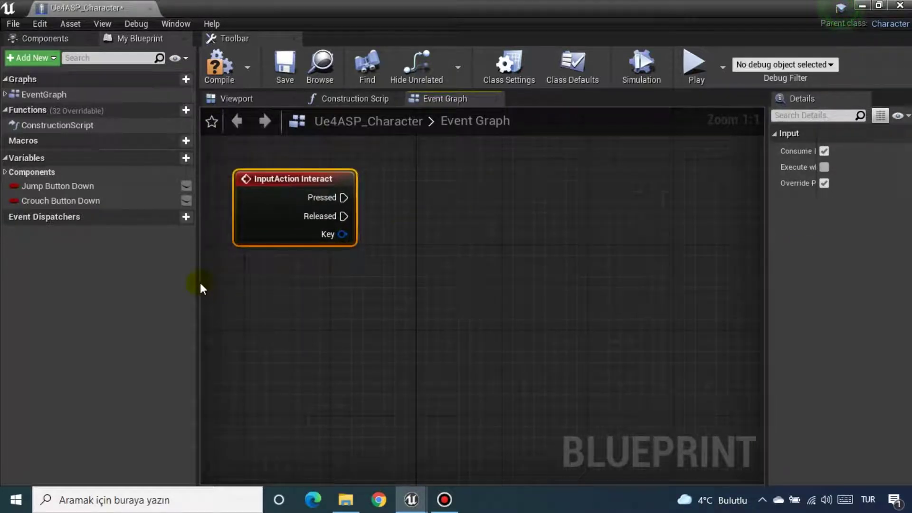
drag(198, 283, 159, 279)
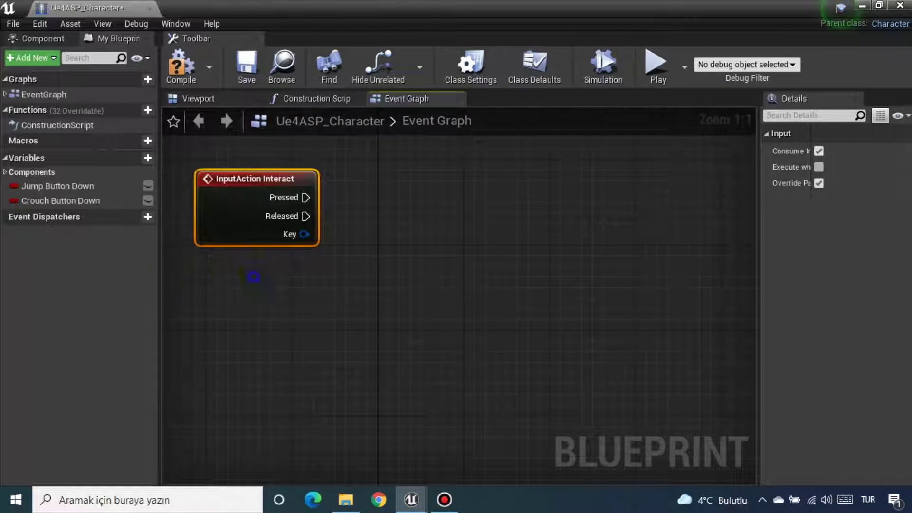
right_drag(253, 276, 239, 278)
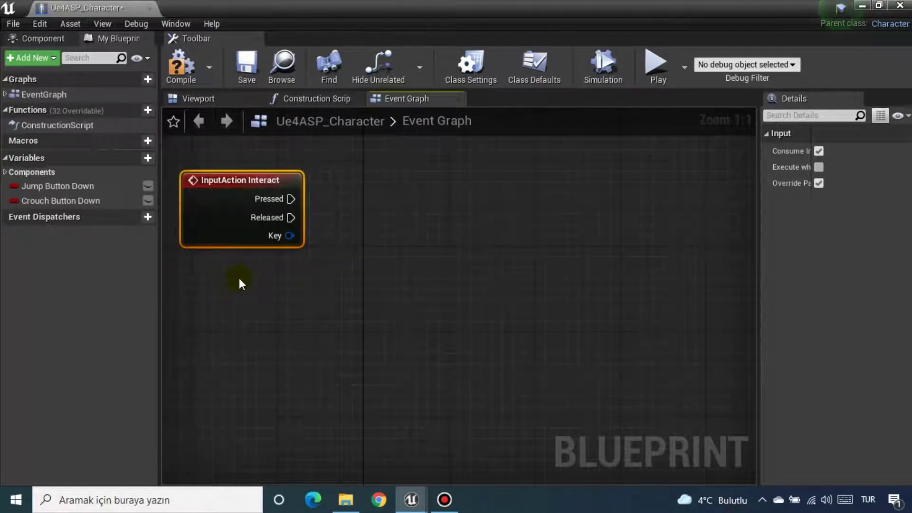
Inspect the character's Capsule Component, then drop a reference to it into the Event Graph
click(42, 38)
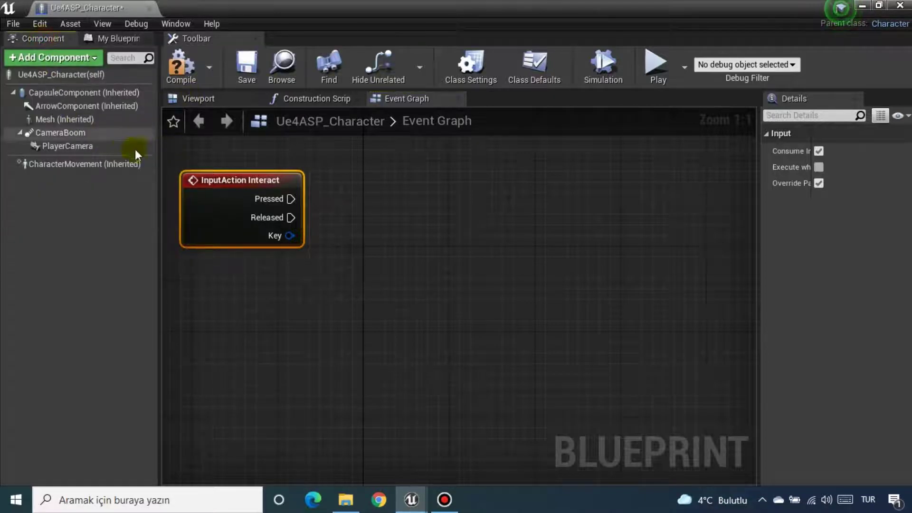
click(72, 92)
click(190, 99)
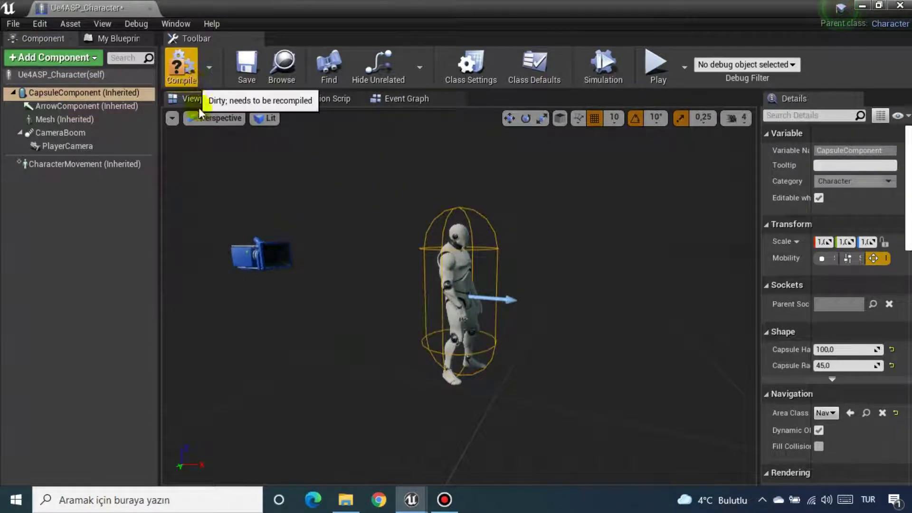
click(407, 98)
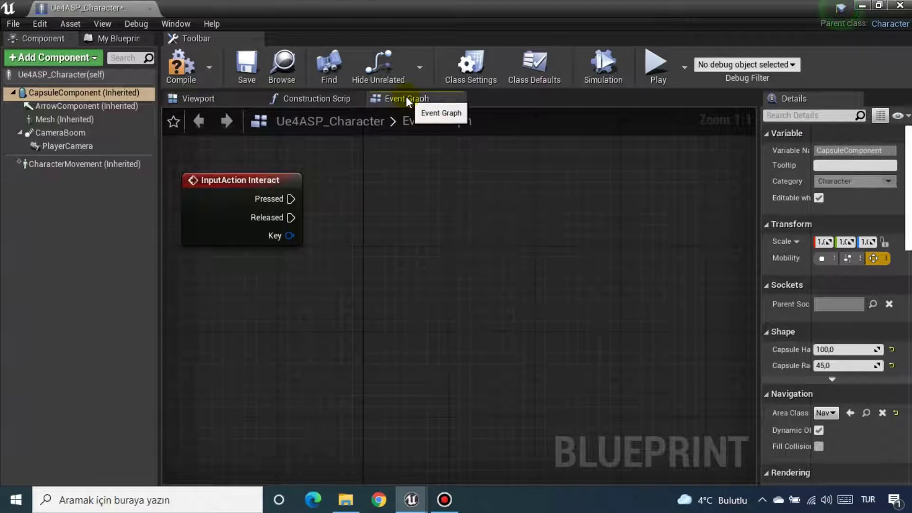
mouse_move(53, 93)
mouse_down()
mouse_move(218, 321)
mouse_move(176, 313)
mouse_up()
From the Capsule Component, add a Get Overlapping Actors node with class filter Actor
drag(257, 311, 327, 313)
text(get)
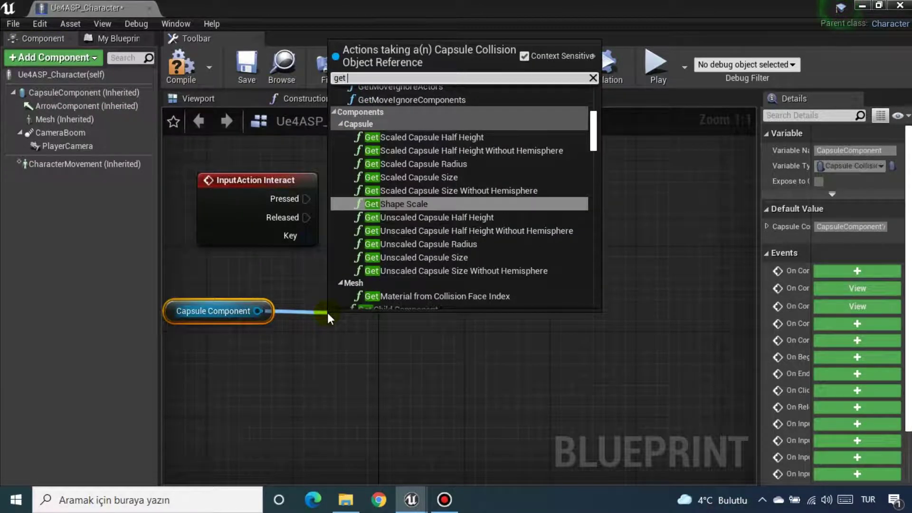
text( over)
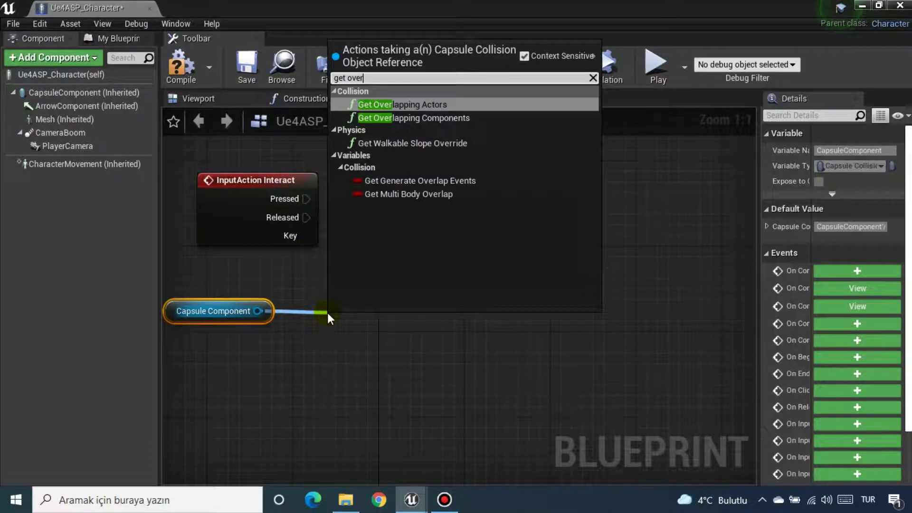
key(Return)
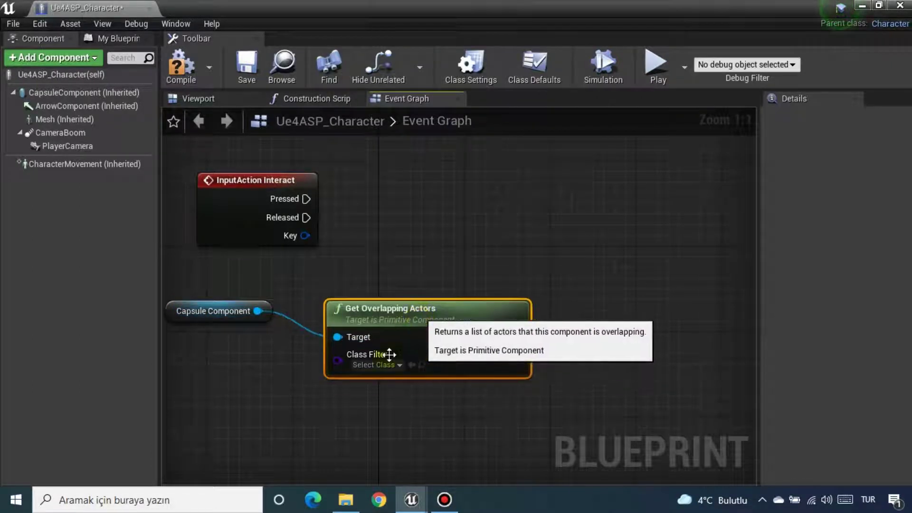
click(386, 369)
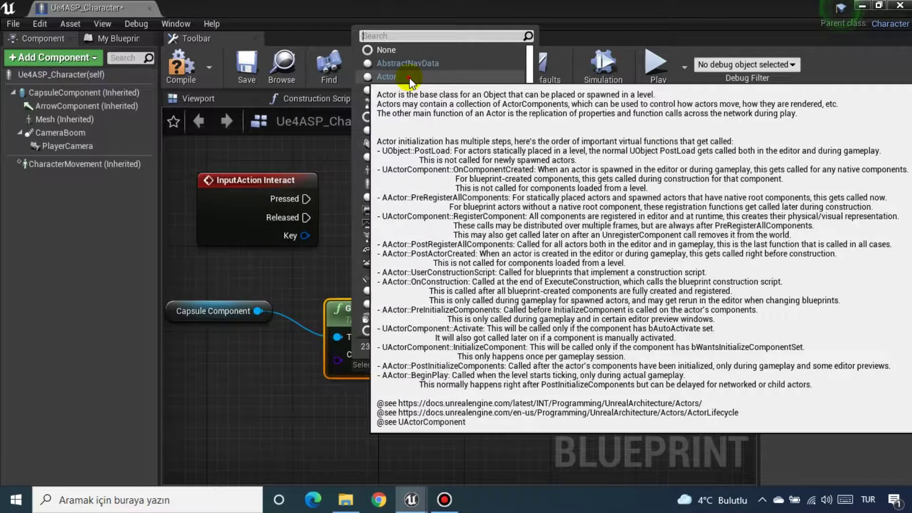
click(409, 79)
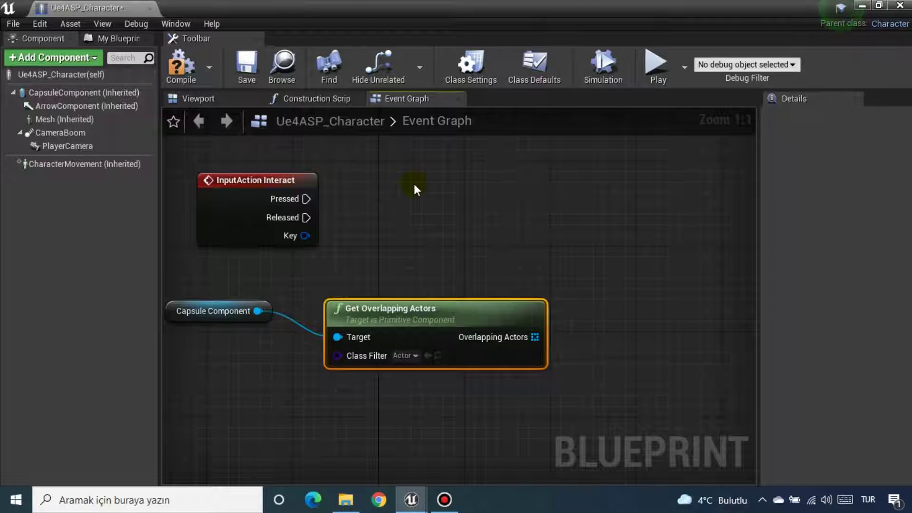
Connect the Overlapping Actors output to a new For Each Loop with Break node
right_drag(466, 248, 456, 320)
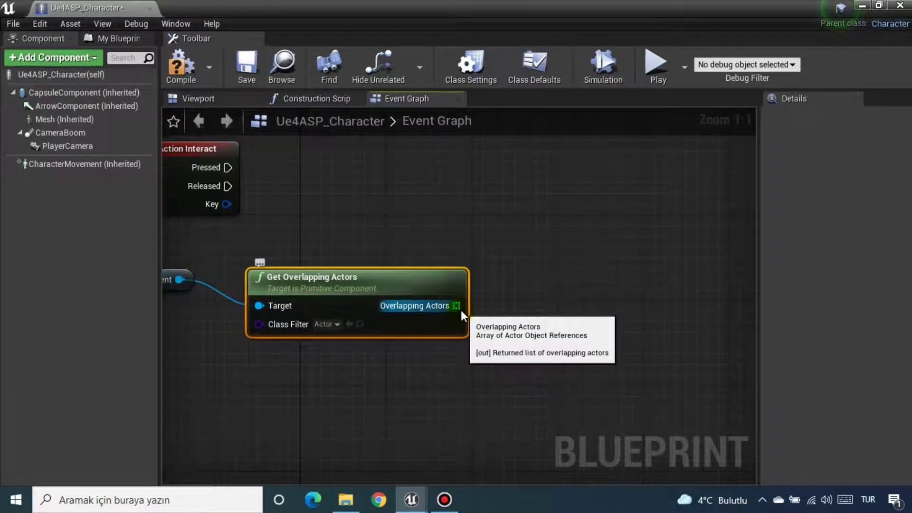
drag(468, 300, 526, 201)
click(493, 347)
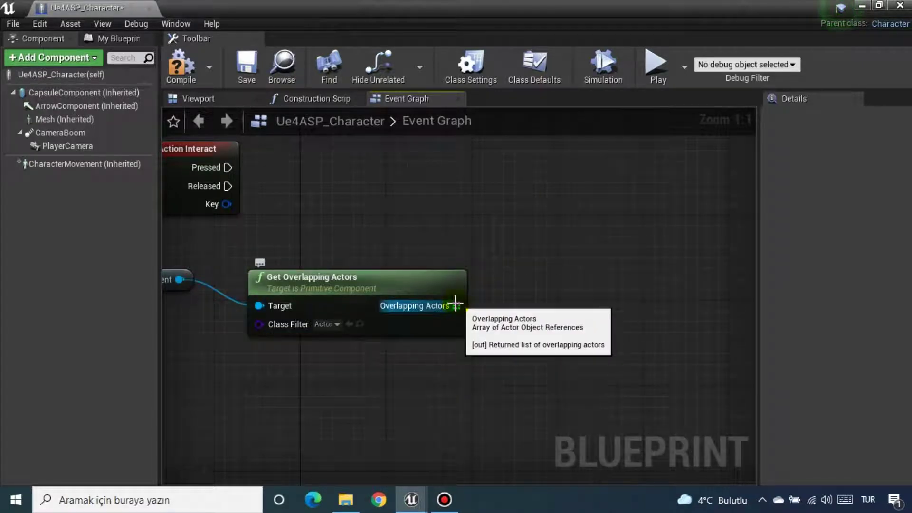
drag(455, 304, 478, 185)
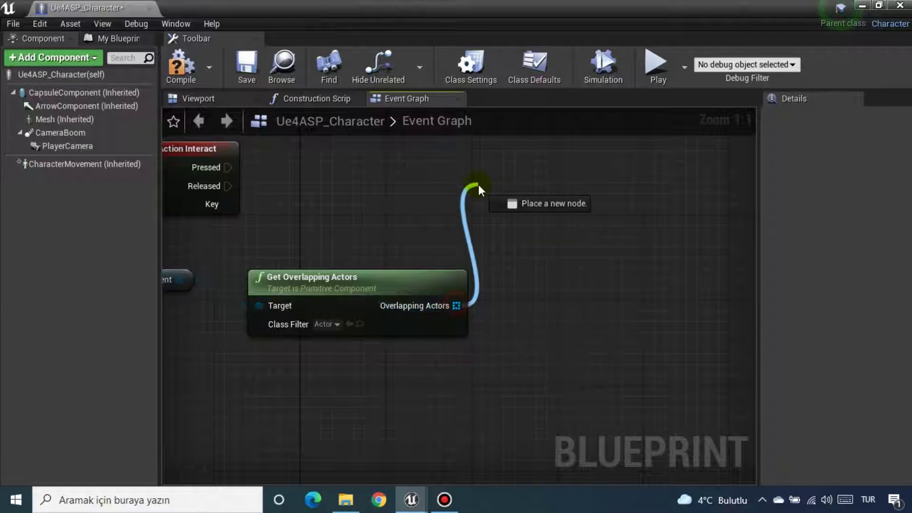
text(for)
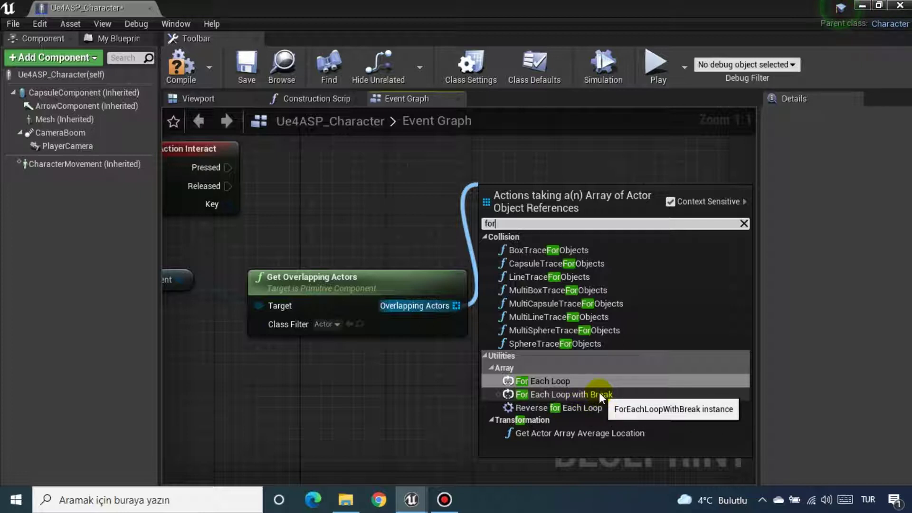
click(599, 392)
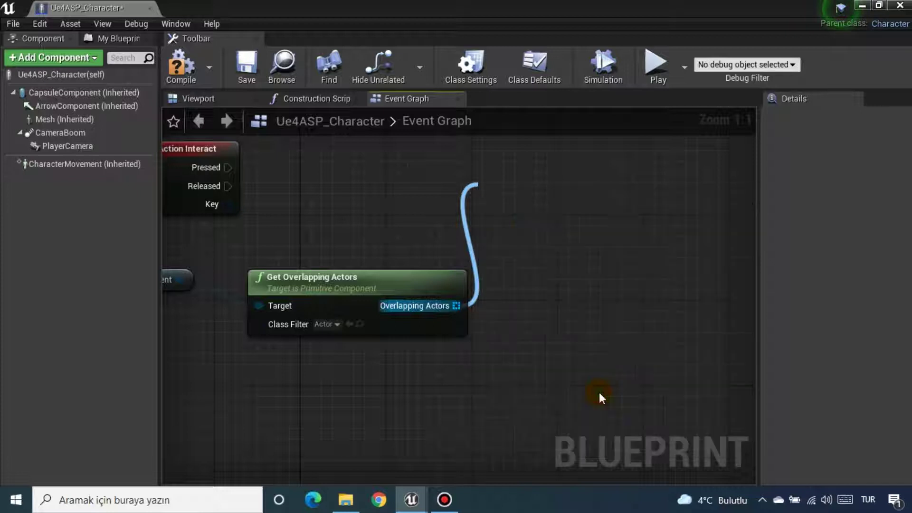
Wire InputAction Interact's Pressed into the For Each Loop's Exec input and arrange the nodes
drag(565, 205, 580, 173)
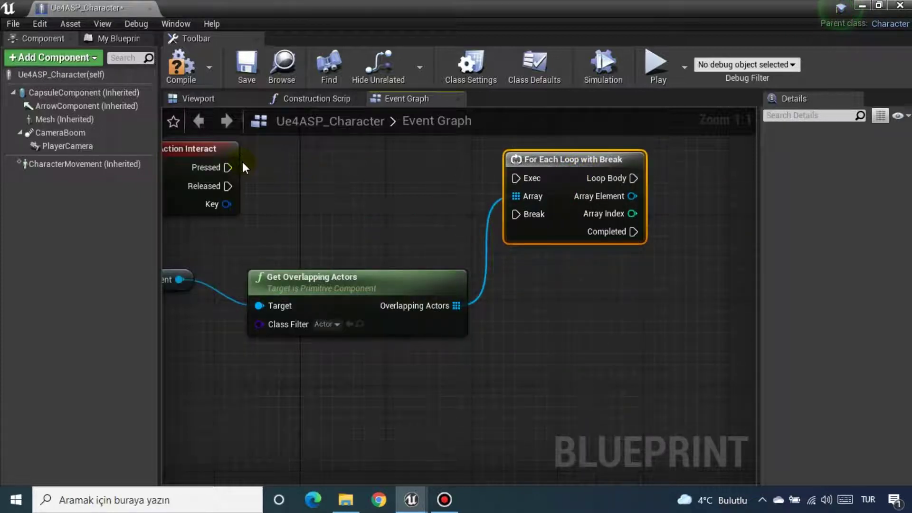
drag(228, 167, 517, 178)
mouse_move(534, 304)
right_down()
mouse_move(488, 294)
mouse_move(433, 308)
right_up()
drag(346, 309, 326, 299)
right_drag(370, 299, 446, 311)
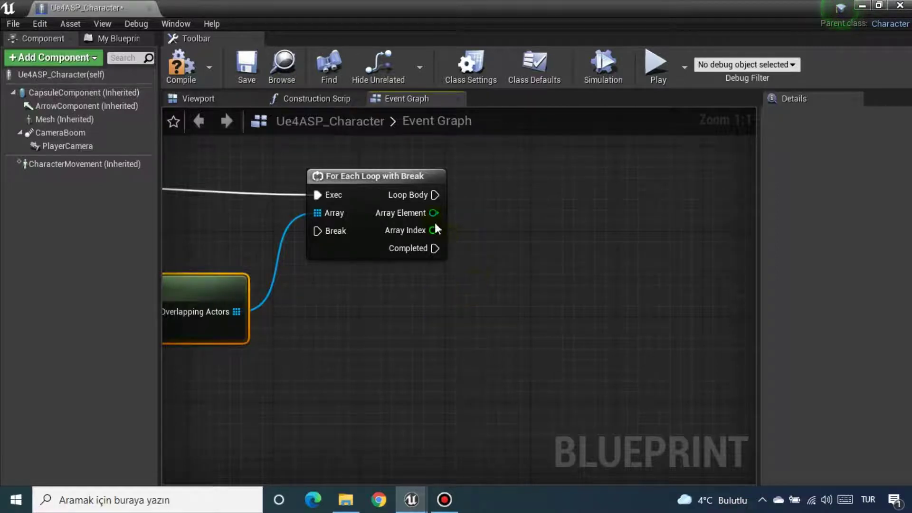
From Array Element, add a Does Implement Interface check set to Weapon_Interact
drag(433, 213, 484, 255)
text(d)
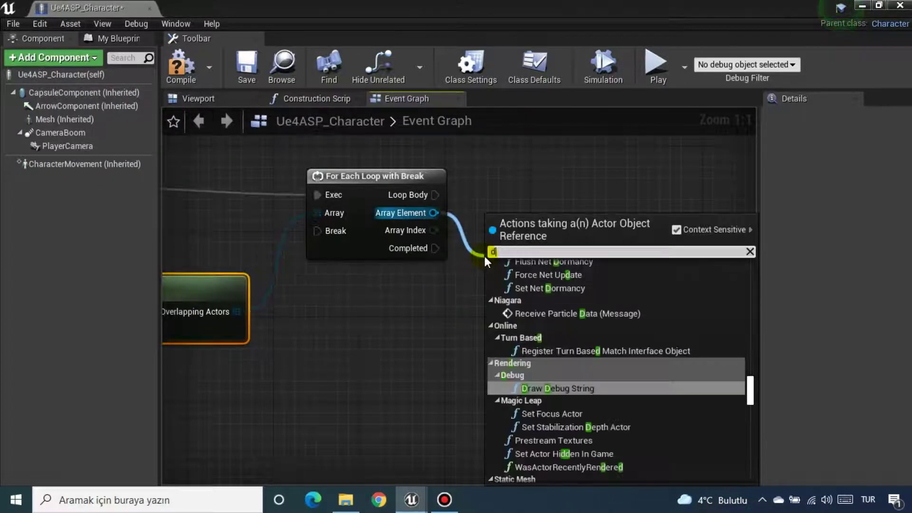
text(oes)
key(Return)
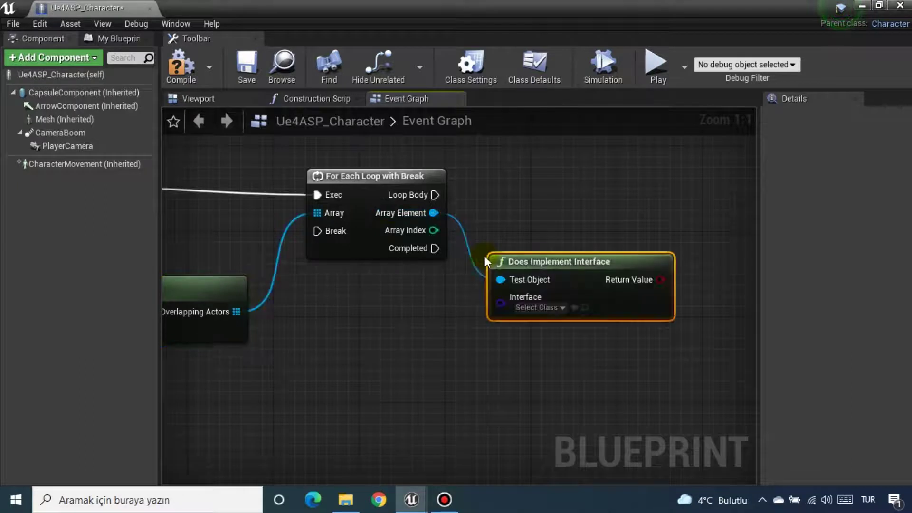
click(537, 308)
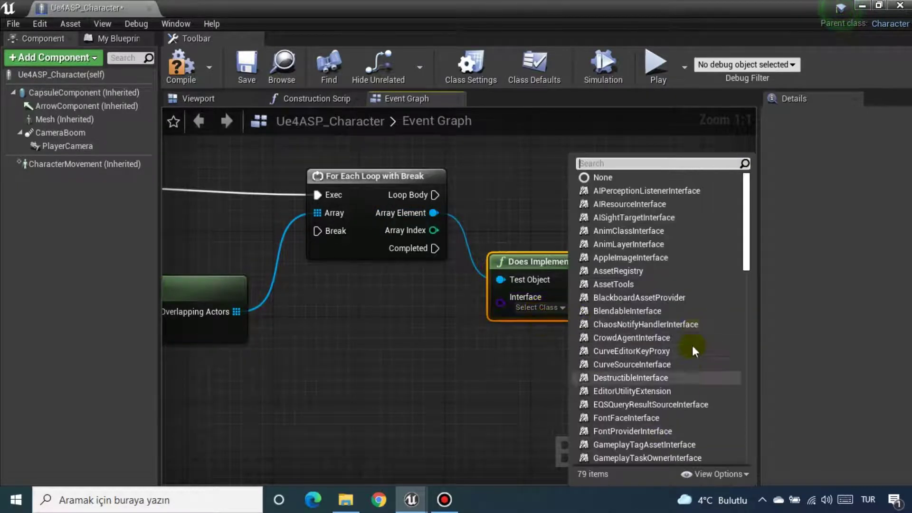
scroll(692, 350, down, 1)
drag(746, 212, 781, 423)
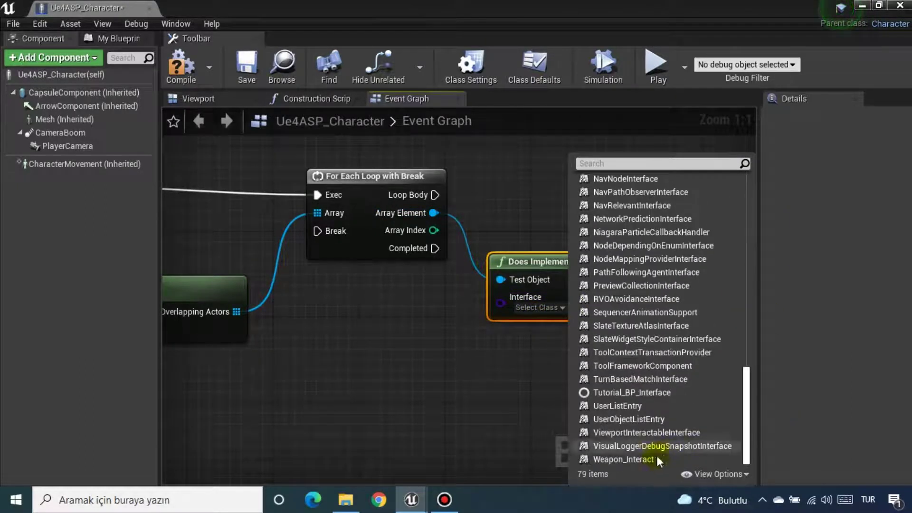
click(657, 457)
right_drag(669, 290, 472, 346)
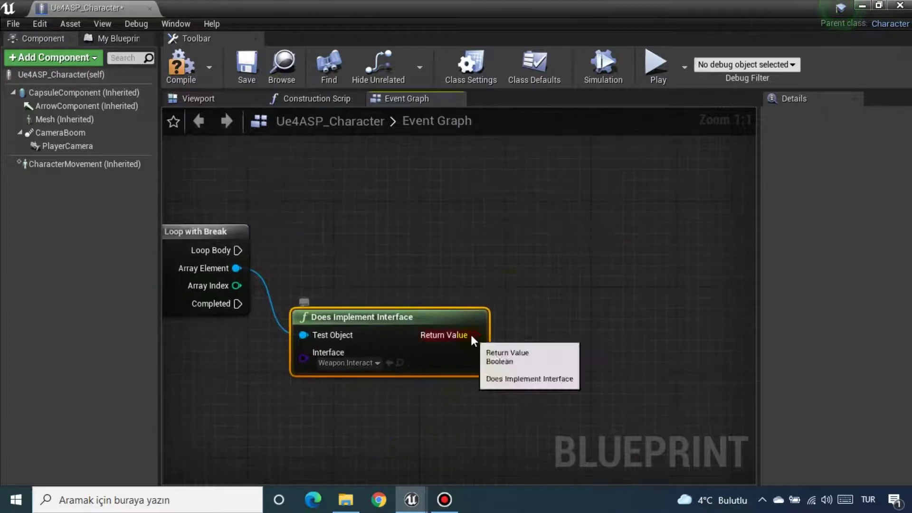
Branch on the interface check's Return Value and connect Loop Body to the Branch
drag(471, 338, 520, 264)
text(branch)
key(Return)
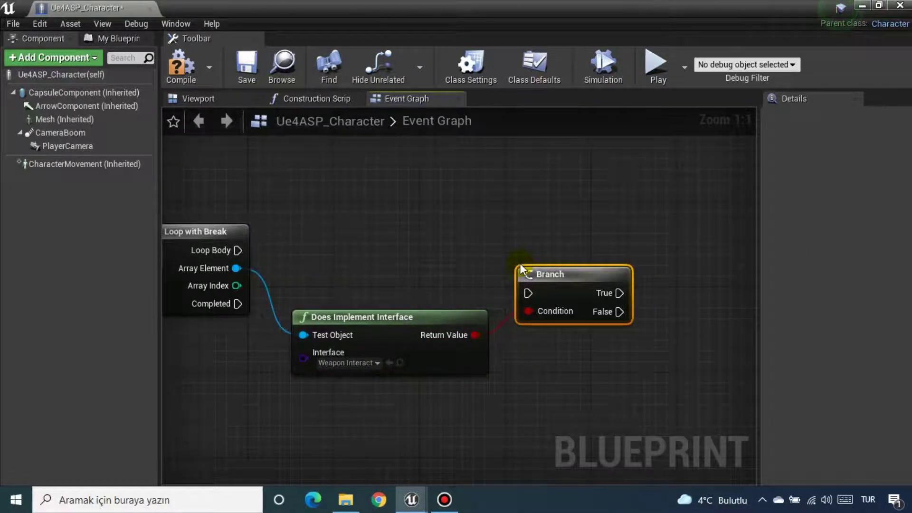
drag(560, 274, 560, 242)
drag(238, 250, 528, 261)
mouse_move(522, 353)
right_down()
mouse_move(560, 286)
mouse_move(446, 291)
right_up()
drag(475, 209, 498, 188)
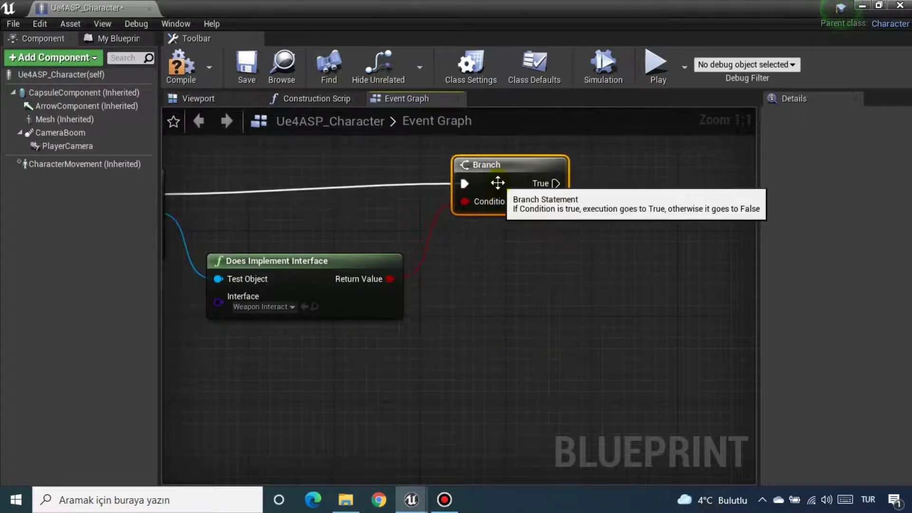
right_drag(285, 290, 406, 263)
Add a reroute point on the Array Element wire and position it below the nodes
mouse_move(423, 259)
mouse_down()
mouse_move(467, 255)
mouse_move(477, 245)
mouse_up()
double_click(318, 200)
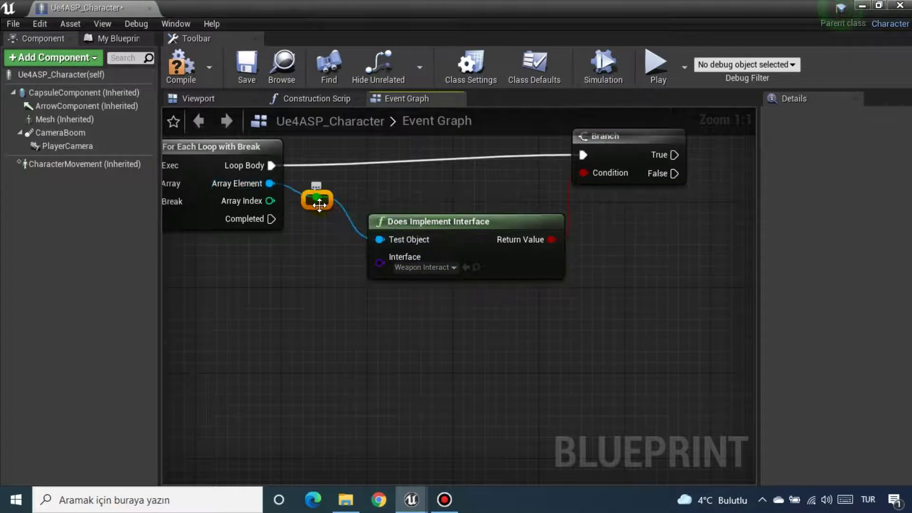
drag(315, 198, 298, 352)
right_drag(337, 341, 266, 309)
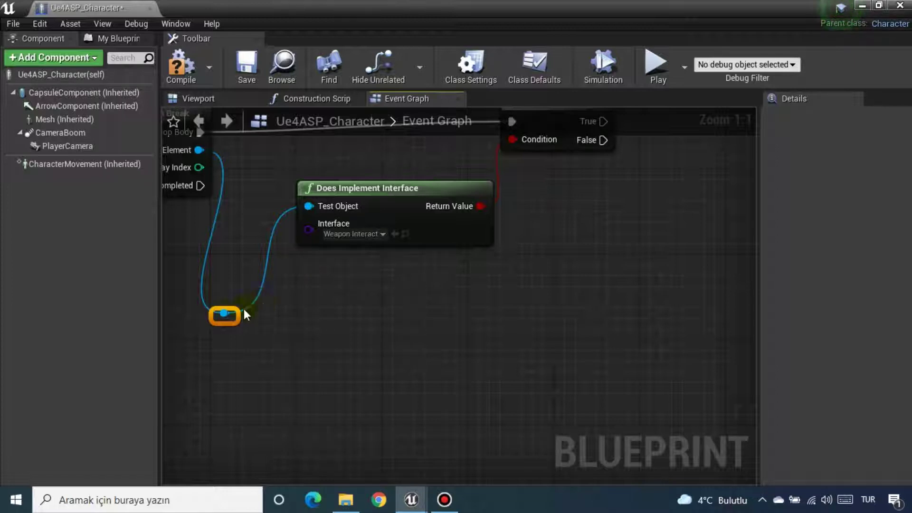
drag(215, 312, 219, 291)
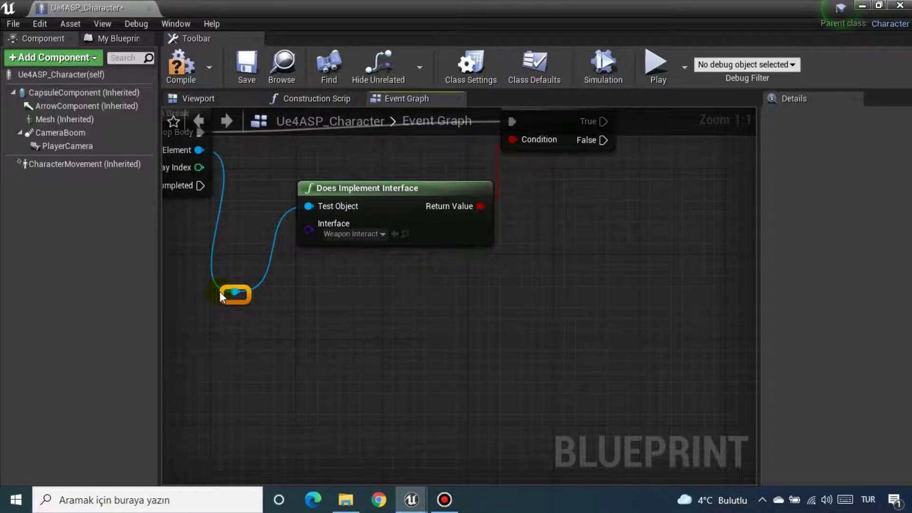
right_drag(179, 323, 536, 213)
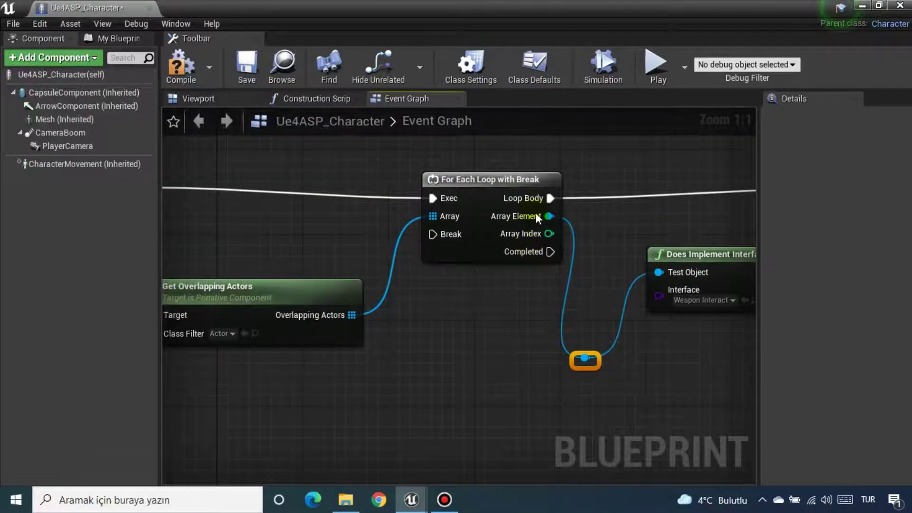
right_drag(590, 374, 372, 335)
right_drag(439, 348, 337, 349)
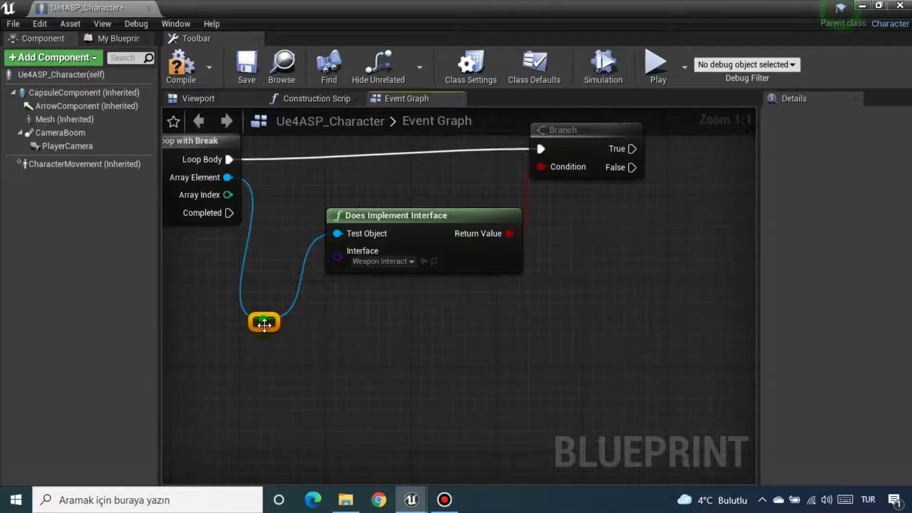
drag(264, 320, 593, 323)
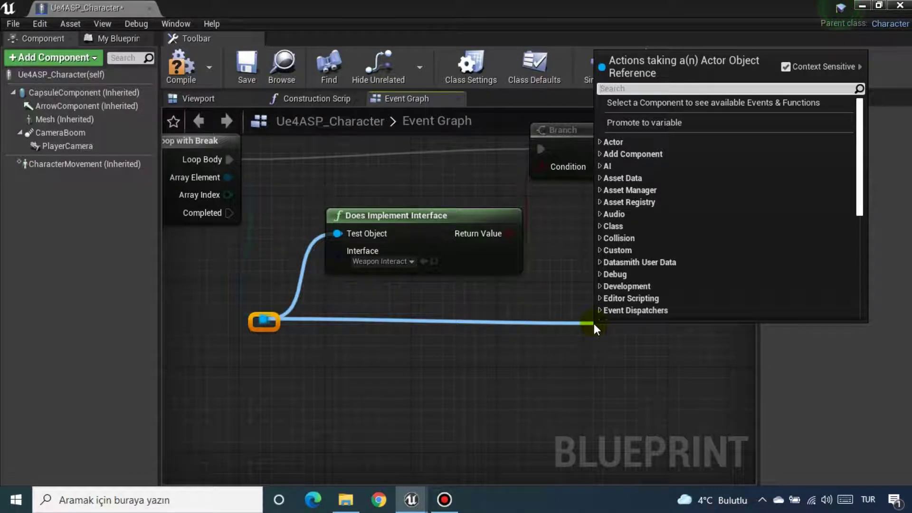
Add an On Interact message node and connect the Branch's True output to it
text(on)
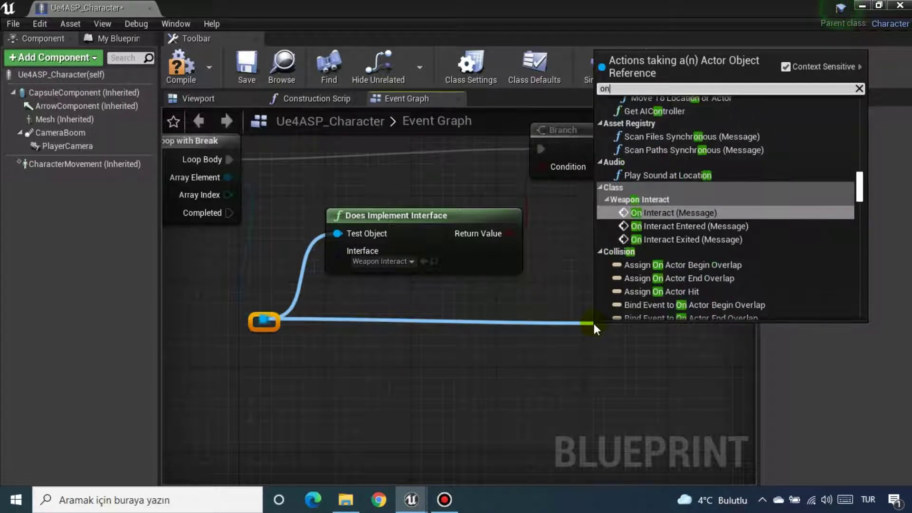
key(Return)
drag(717, 224, 606, 232)
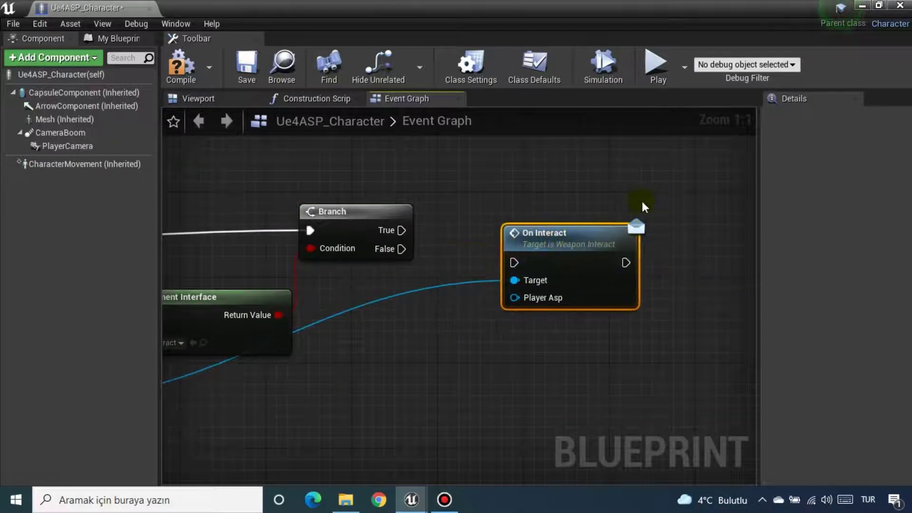
mouse_move(402, 230)
mouse_down()
mouse_move(517, 269)
mouse_move(507, 216)
mouse_up()
click(523, 195)
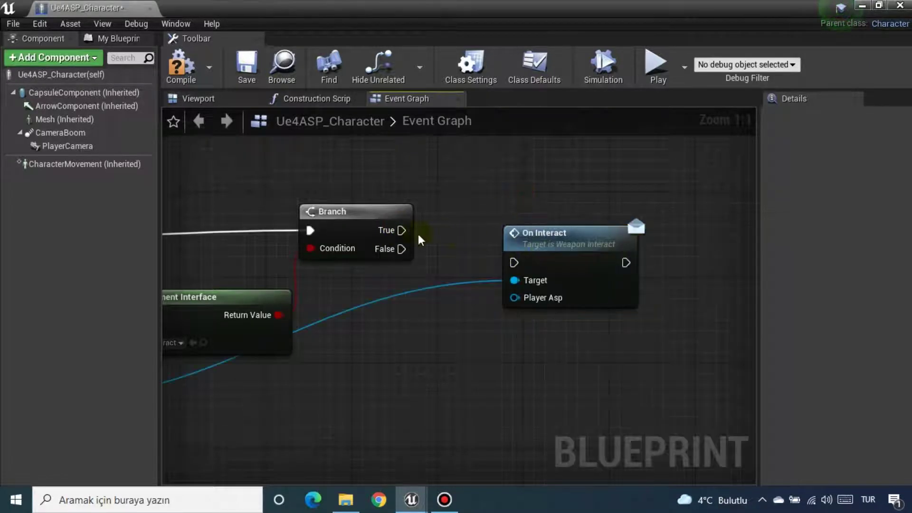
mouse_move(402, 230)
mouse_down()
mouse_move(514, 262)
mouse_move(551, 229)
mouse_up()
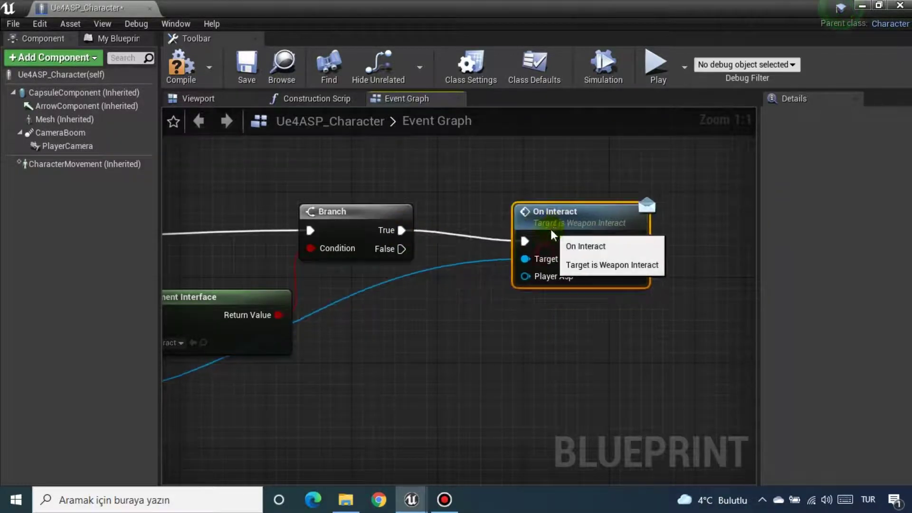
Feed a Self reference into On Interact's Player Asp input
drag(533, 270, 489, 343)
text(se)
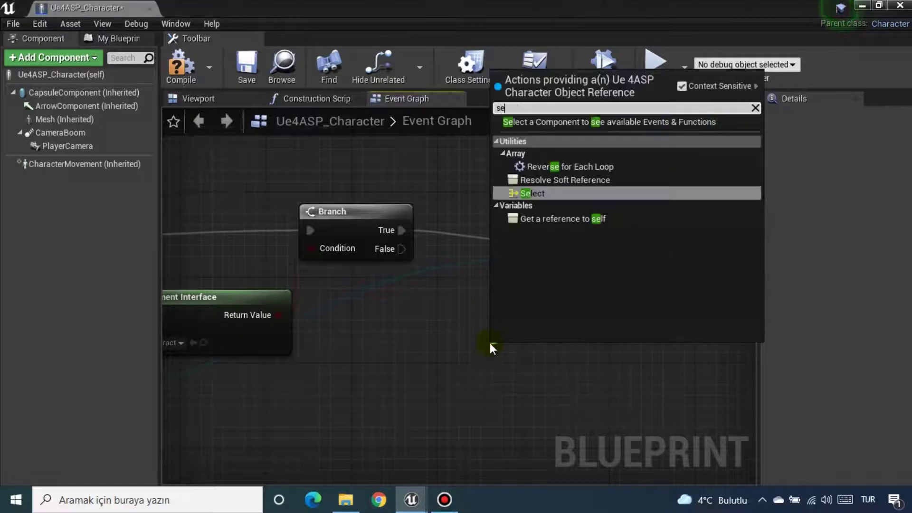
text(lf)
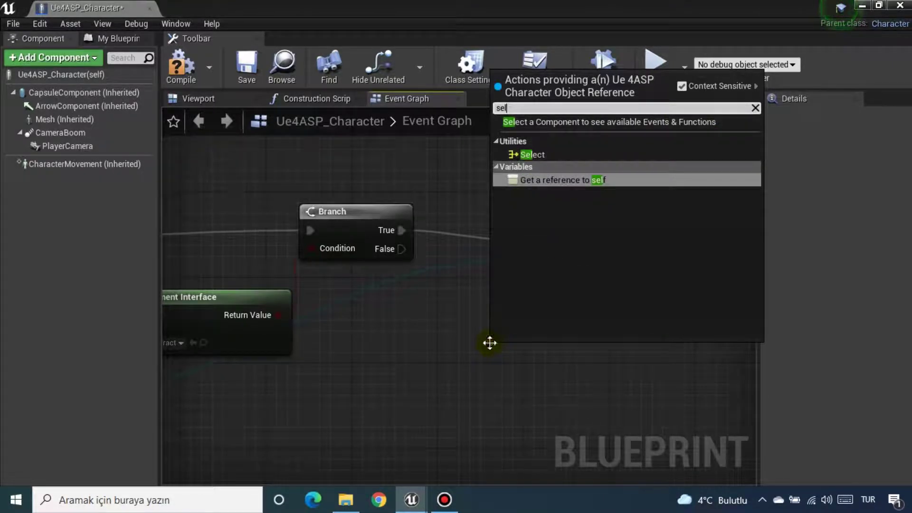
key(Return)
drag(493, 354, 418, 329)
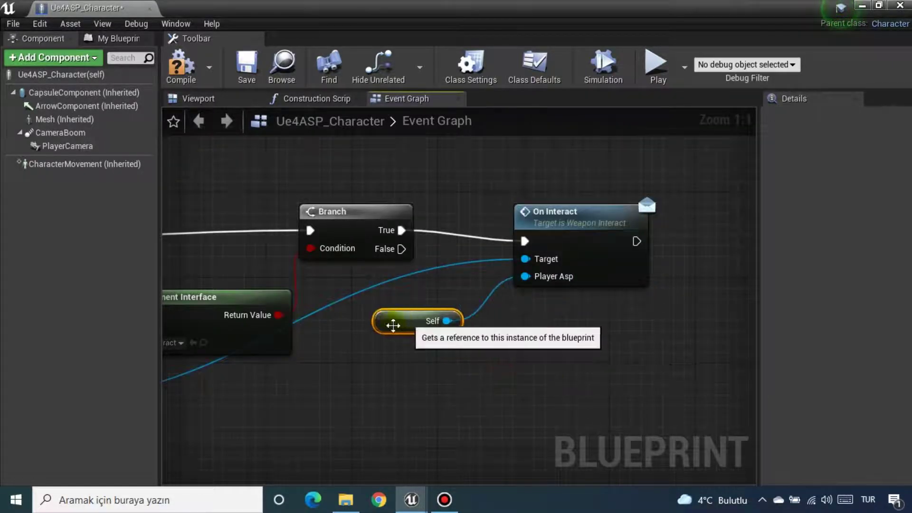
right_drag(363, 383, 525, 379)
Route the Array Element wire through a reroute point and tidy the On Interact and Self nodes
click(446, 315)
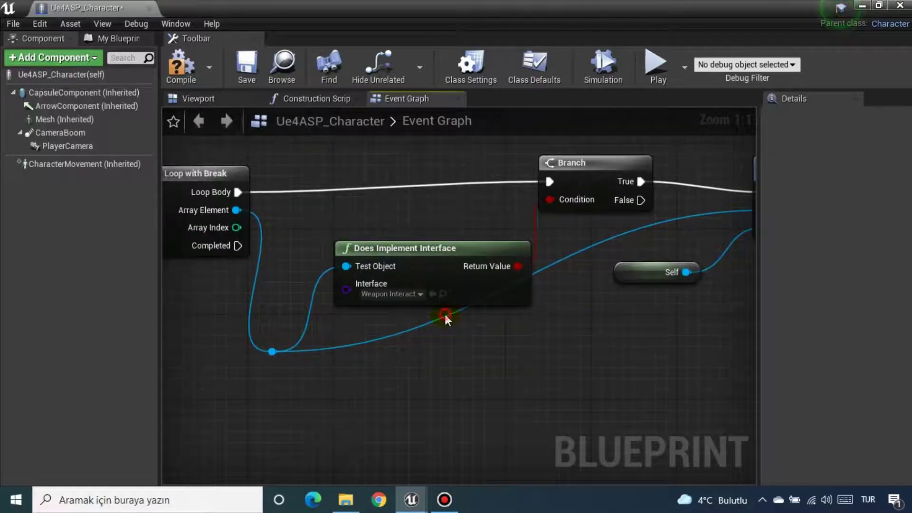
double_click(448, 314)
drag(452, 315, 570, 353)
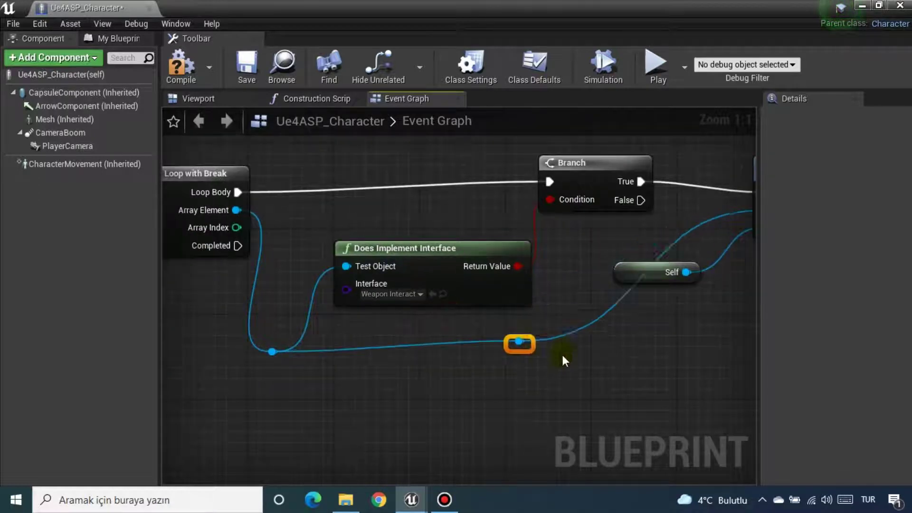
right_drag(544, 249, 245, 291)
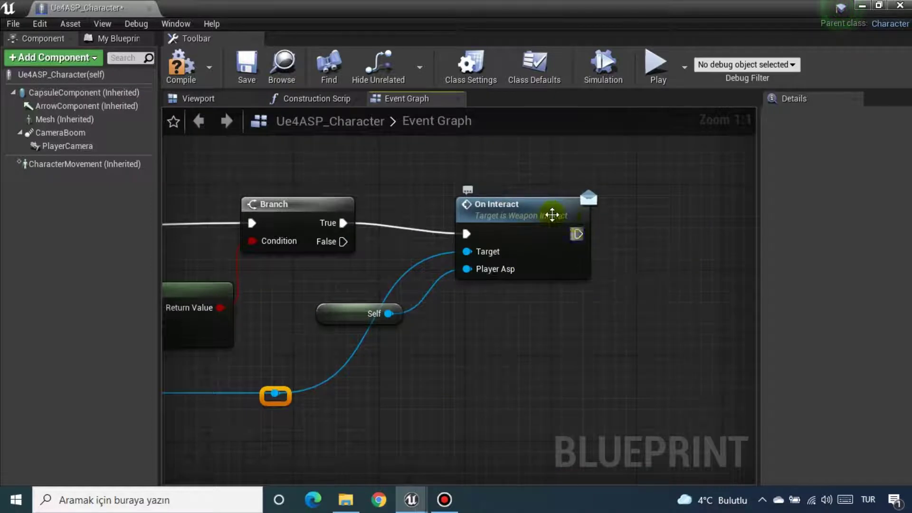
drag(555, 213, 587, 190)
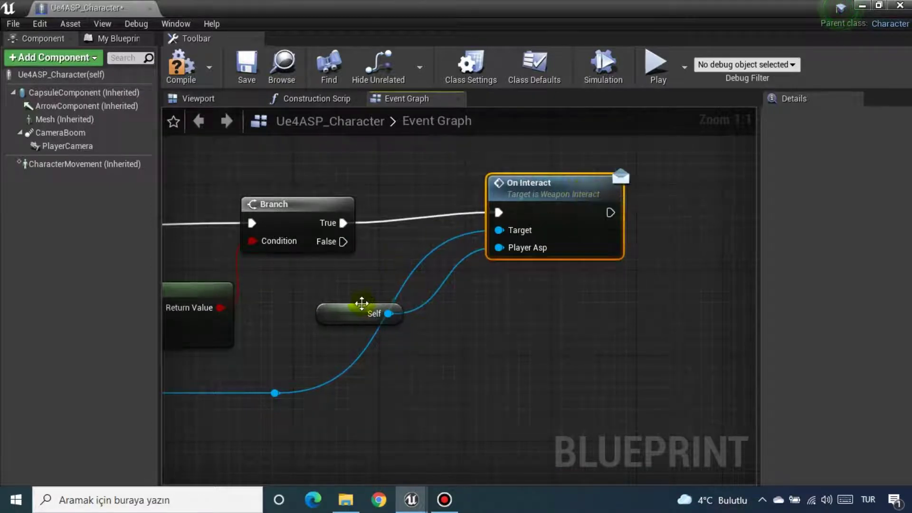
drag(364, 311, 318, 300)
mouse_move(610, 212)
mouse_down()
mouse_move(153, 249)
mouse_move(364, 265)
mouse_up()
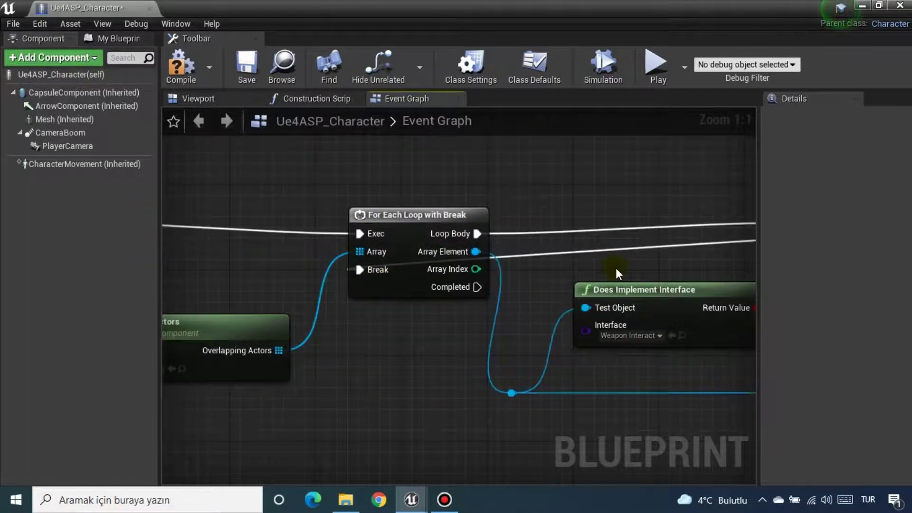
Connect On Interact's output to the loop's Break input, routed above the nodes via two reroute points
right_drag(614, 271, 576, 258)
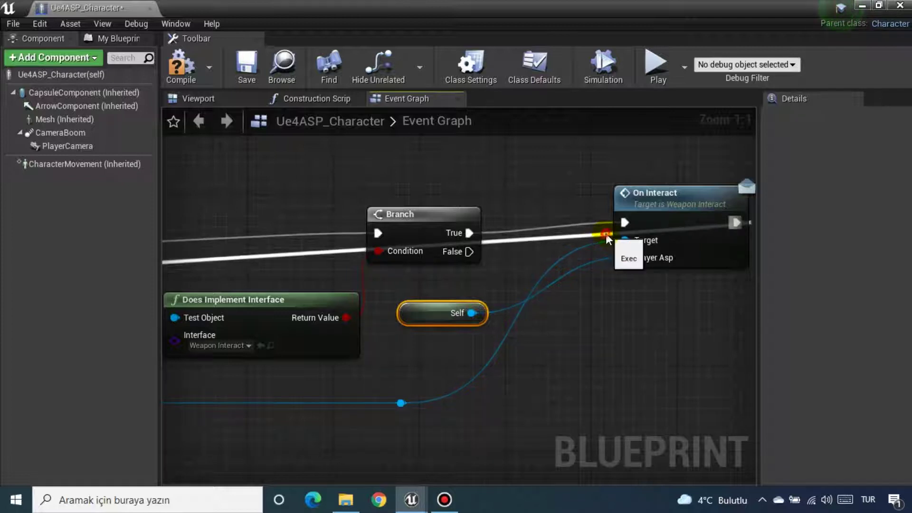
double_click(605, 232)
drag(595, 240, 604, 138)
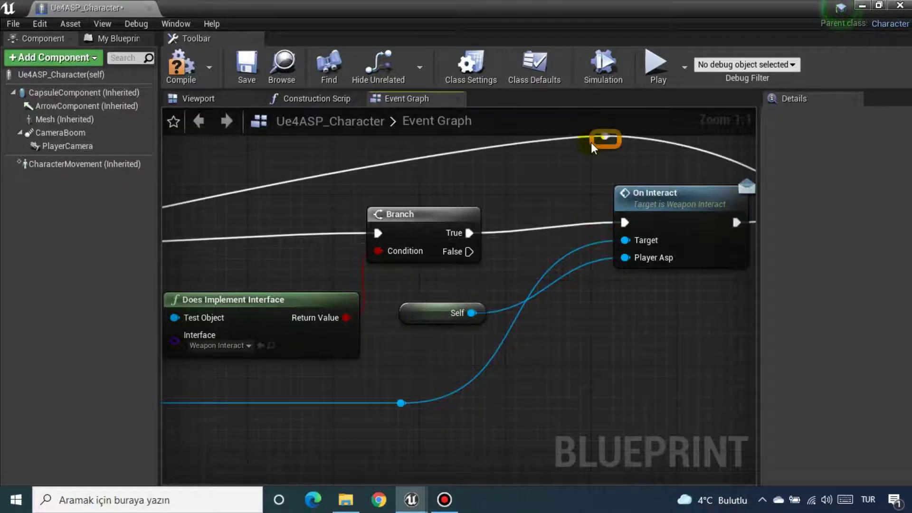
right_drag(368, 198, 723, 176)
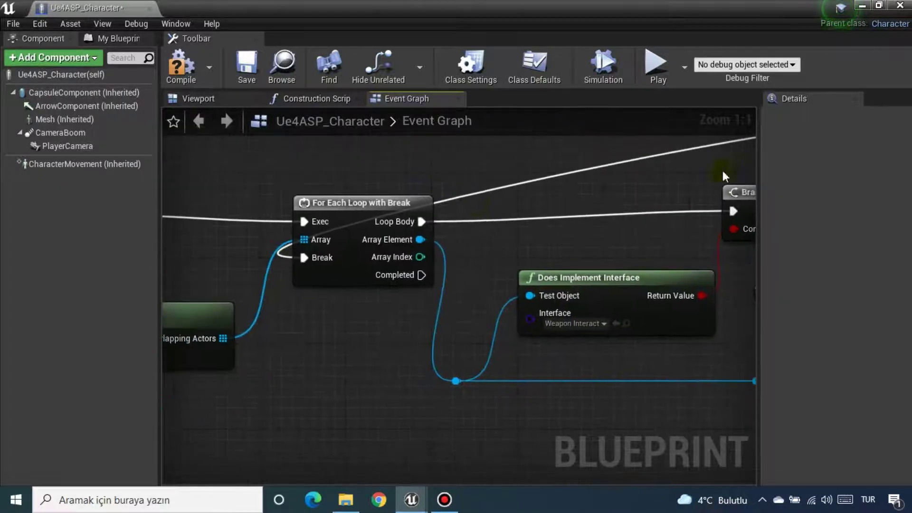
double_click(451, 198)
drag(456, 205, 280, 138)
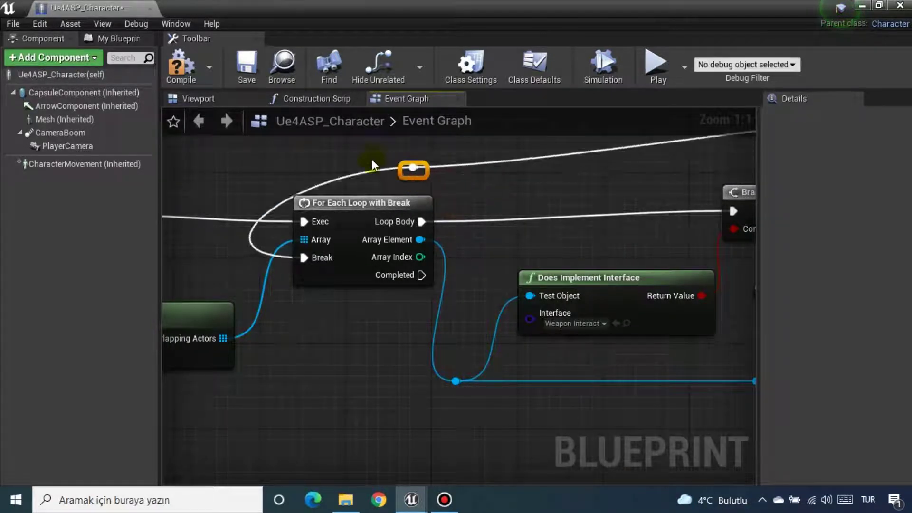
mouse_move(596, 158)
right_down()
mouse_move(520, 163)
mouse_move(285, 214)
right_up()
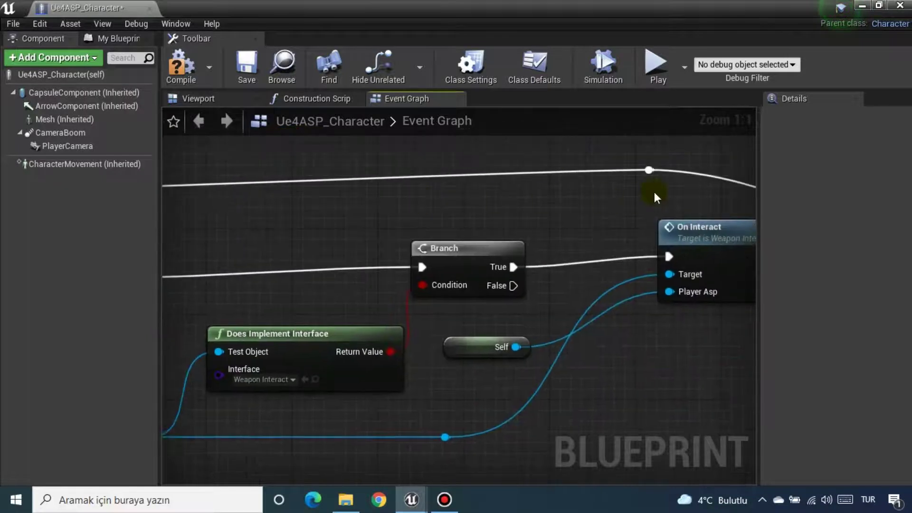
mouse_move(616, 155)
mouse_down()
mouse_move(687, 204)
mouse_move(665, 191)
mouse_up()
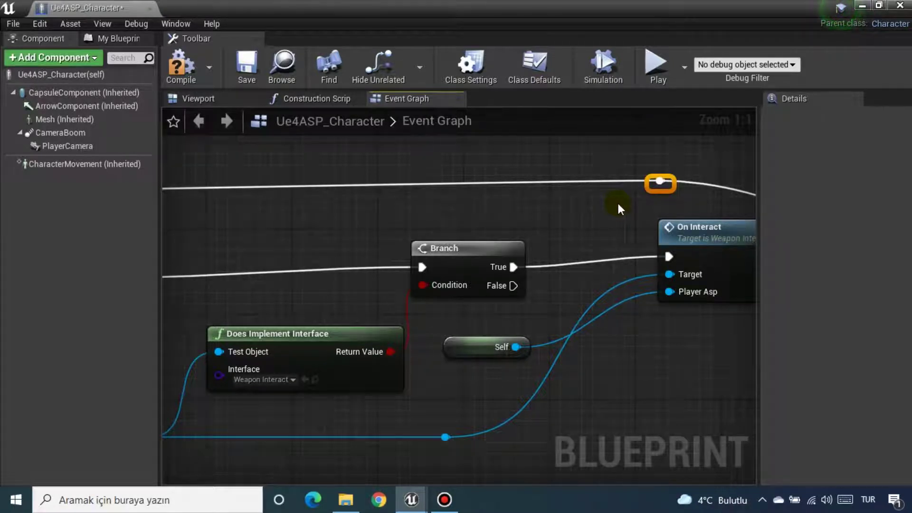
Compile and save Ue4ASP_Character, then review the full loop graph
click(181, 67)
click(243, 70)
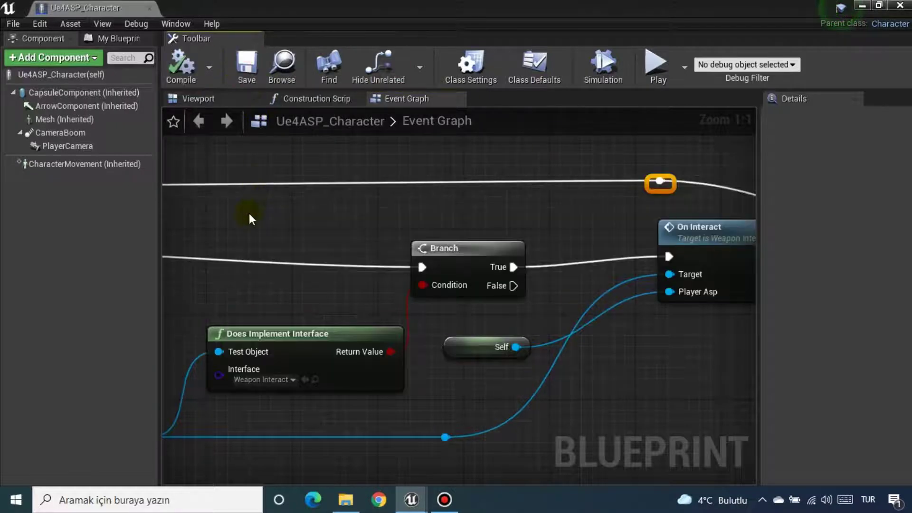
right_drag(250, 216, 452, 203)
right_drag(306, 227, 550, 188)
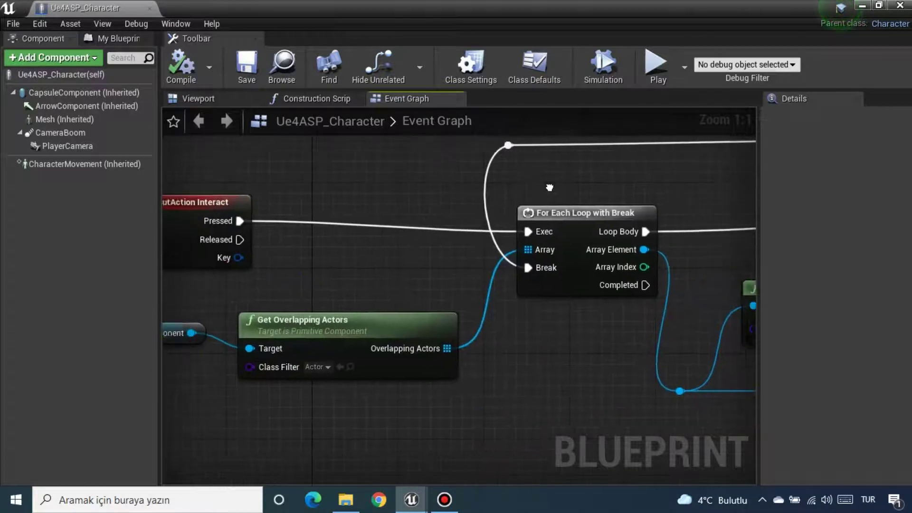
right_drag(732, 256, 445, 216)
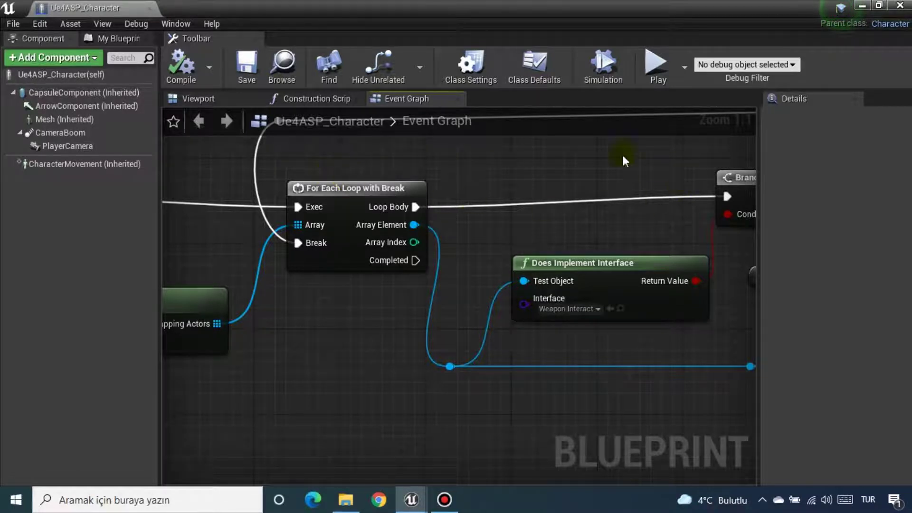
right_drag(649, 332, 397, 302)
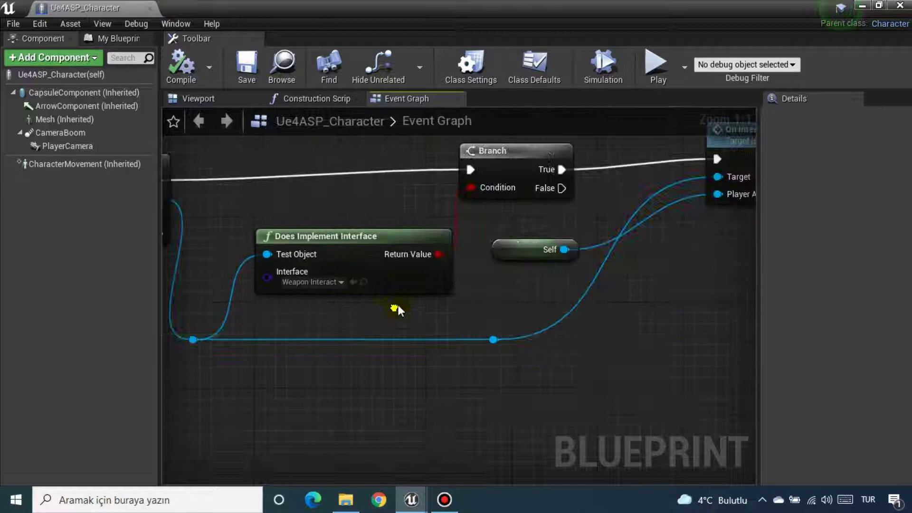
Move the Self node below the Branch, save Ue4ASP_Character, and check On Interact's wiring
drag(511, 250, 485, 260)
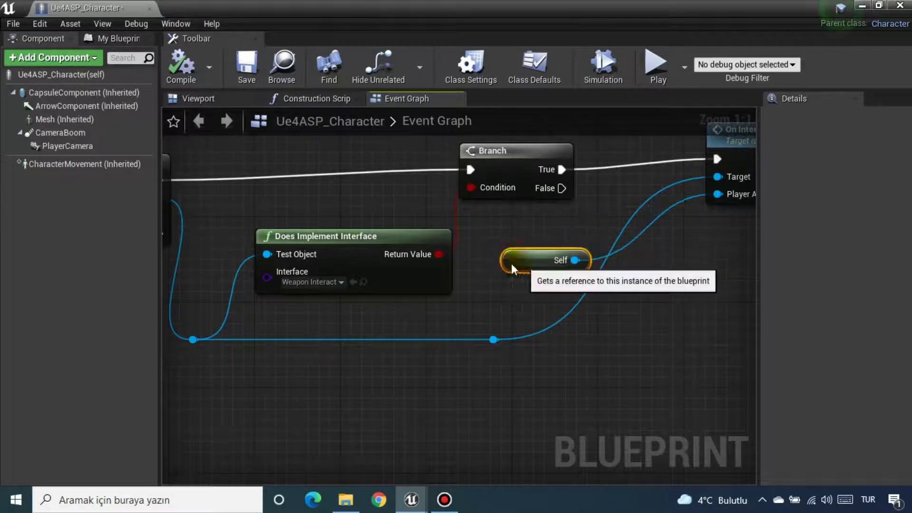
right_drag(527, 221, 429, 258)
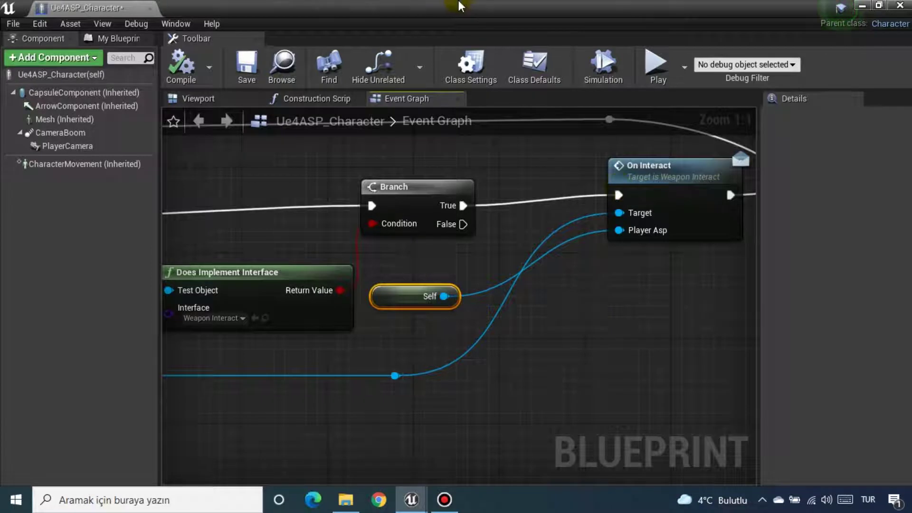
right_drag(560, 270, 416, 285)
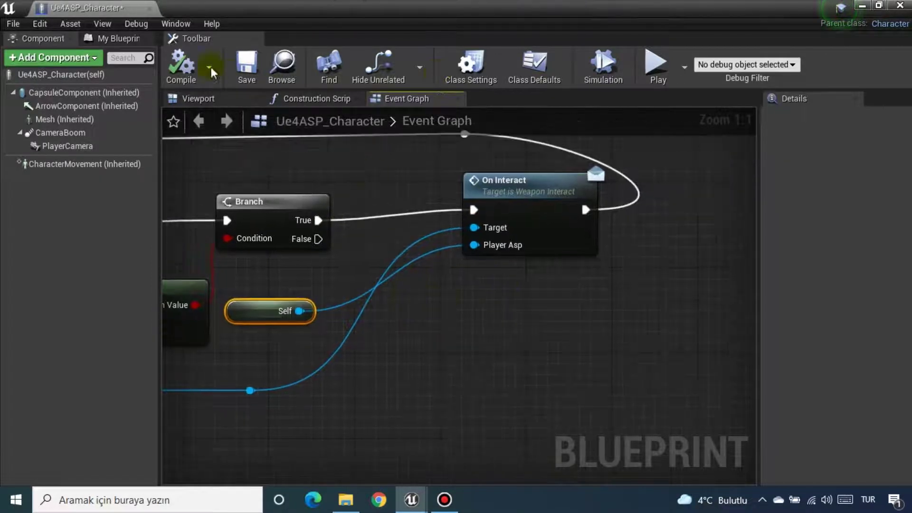
click(239, 66)
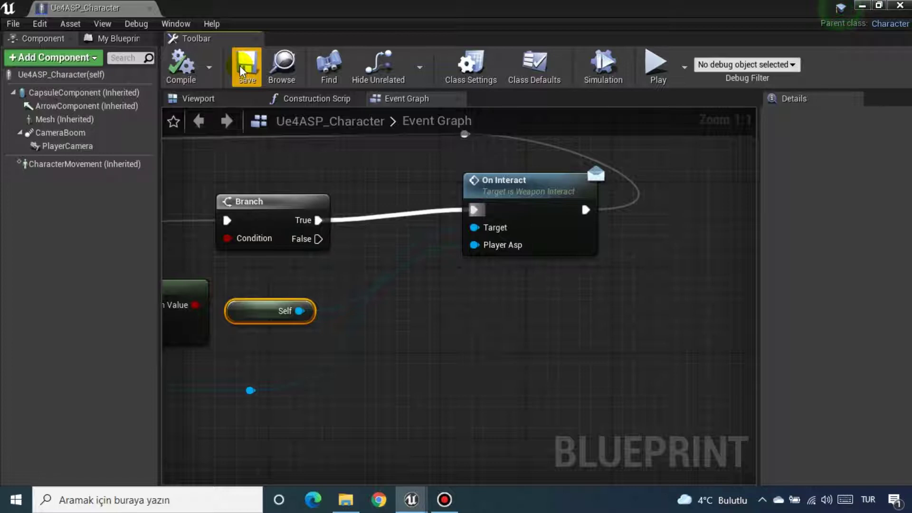
click(525, 183)
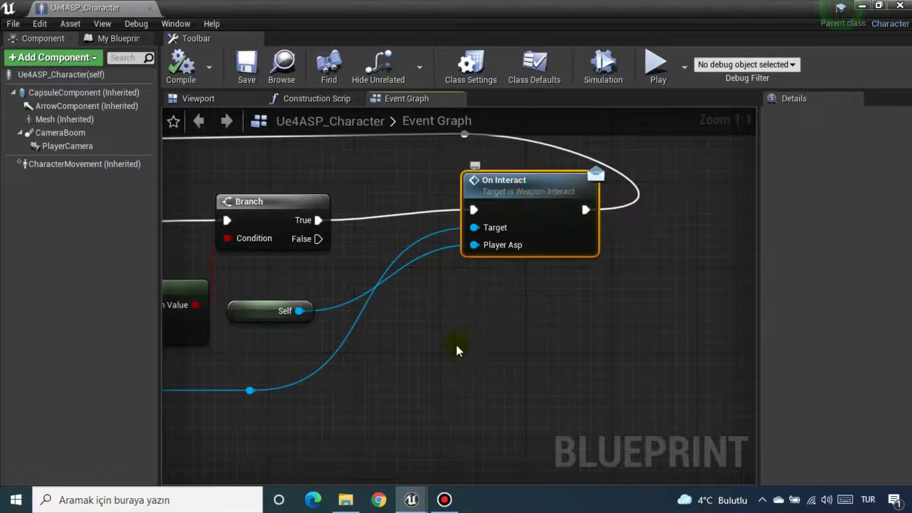
right_drag(455, 355, 545, 359)
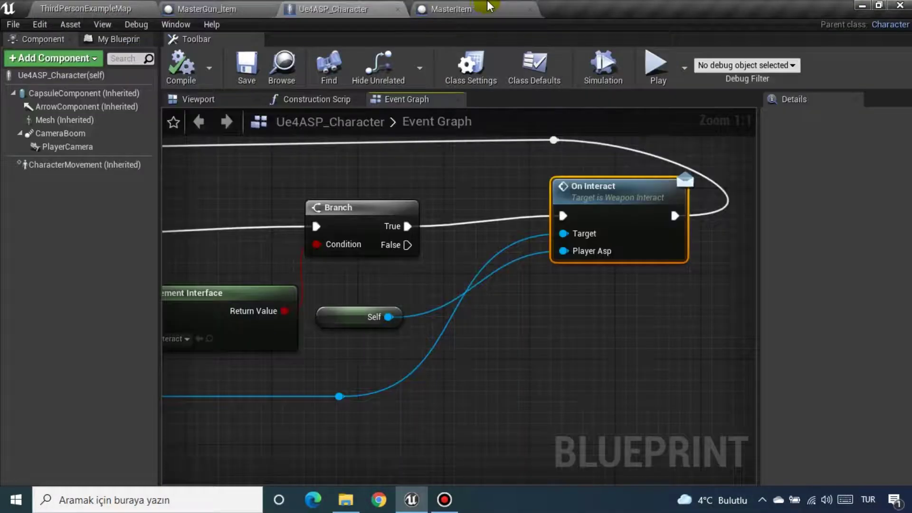
drag(489, 6, 409, 8)
In MasterGun_Item, close MasterItem and implement the On Interact interface function as an event
click(309, 9)
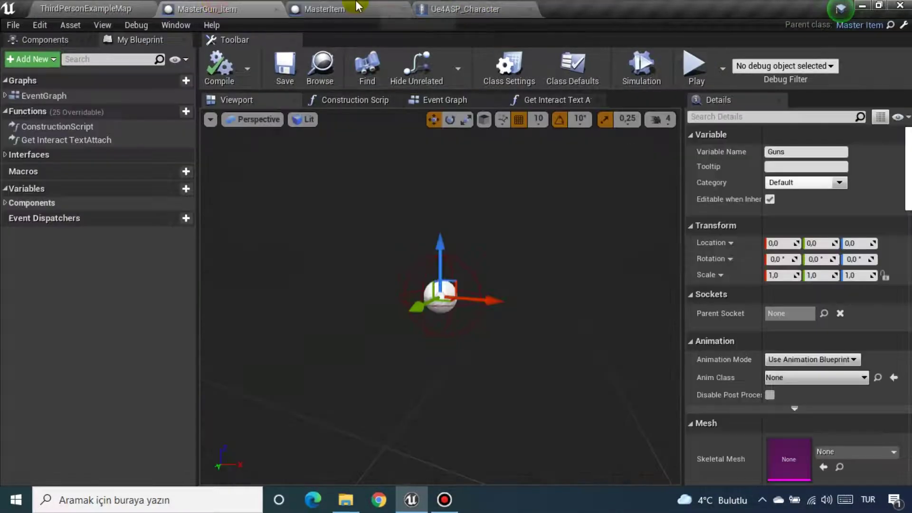
click(402, 9)
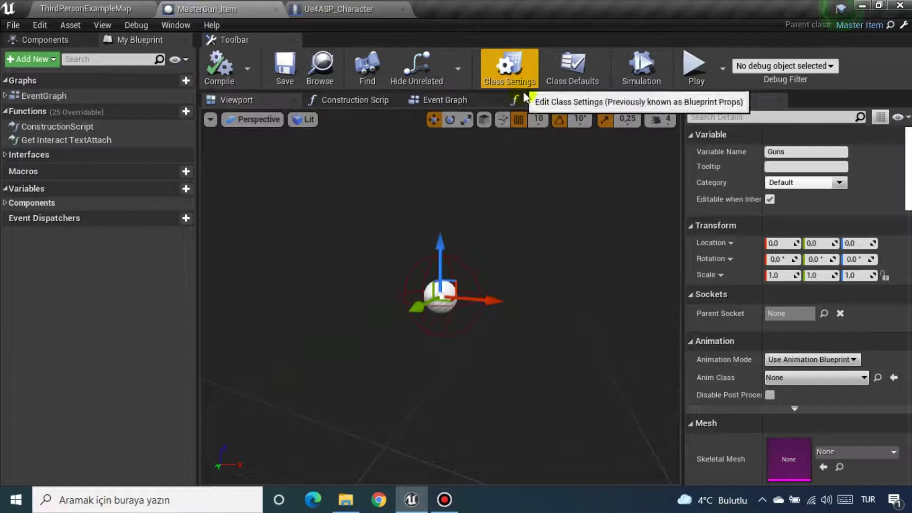
click(451, 100)
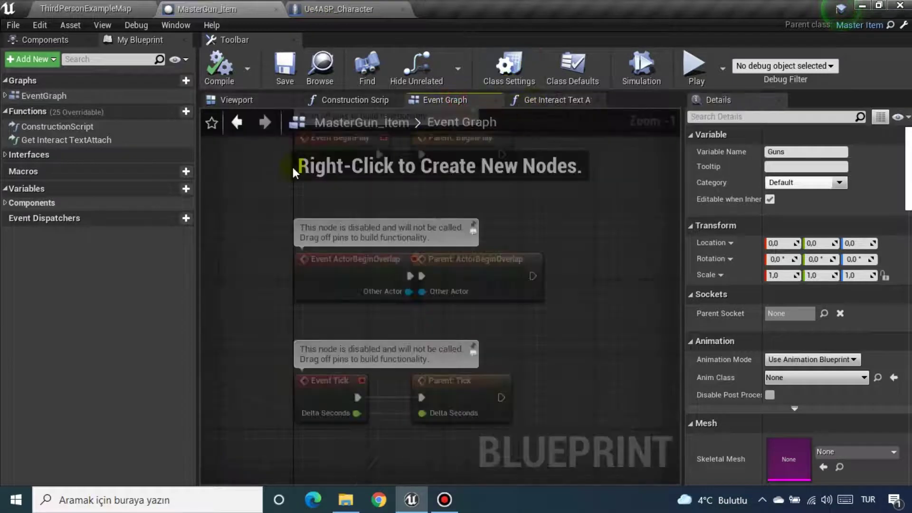
click(5, 155)
click(42, 196)
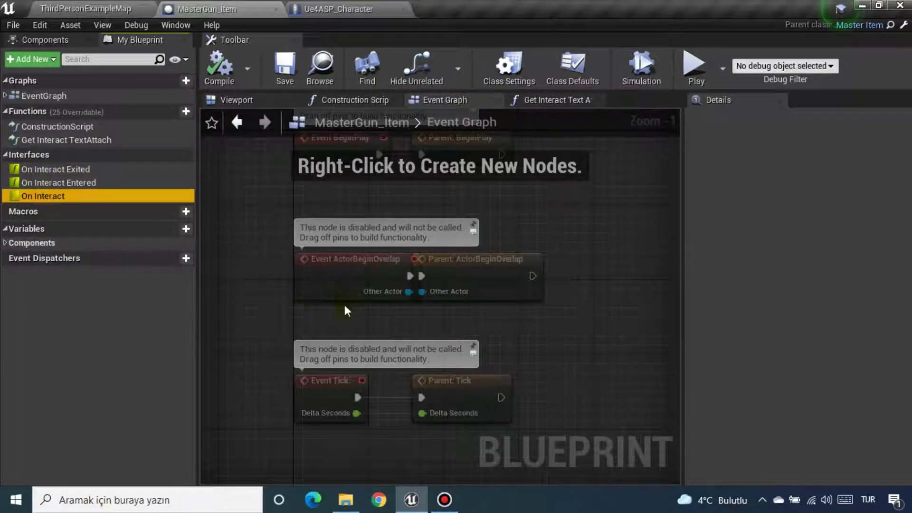
right_click(48, 194)
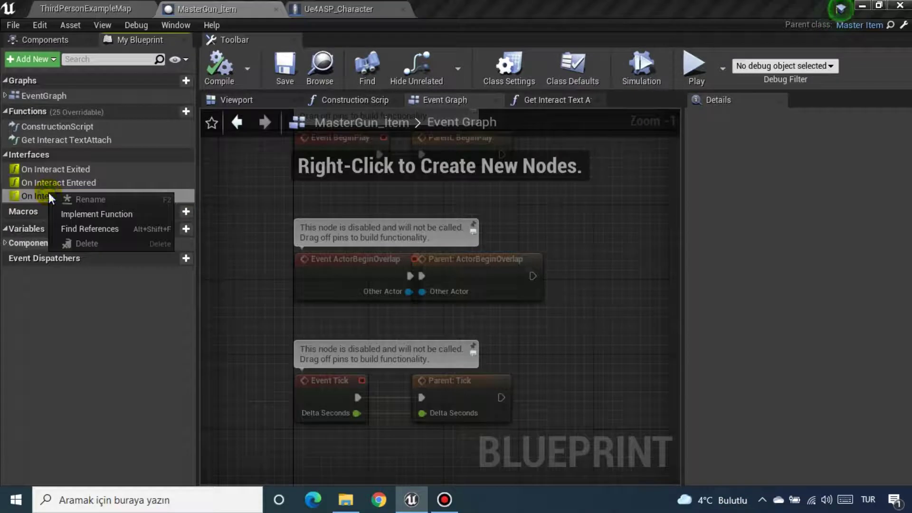
click(82, 214)
Add a Print String node after Event On Interact
mouse_move(492, 304)
mouse_down()
mouse_move(324, 273)
mouse_move(390, 266)
mouse_up()
text(tr)
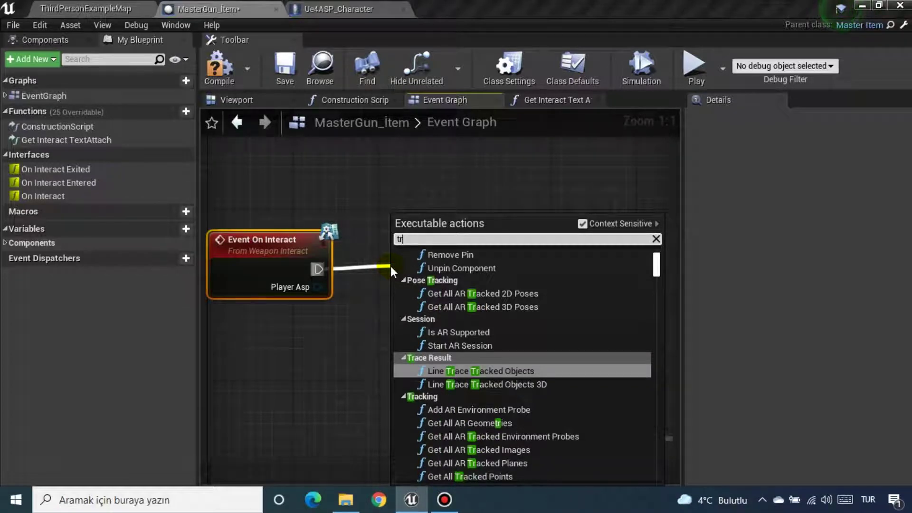
key(BackSpace)
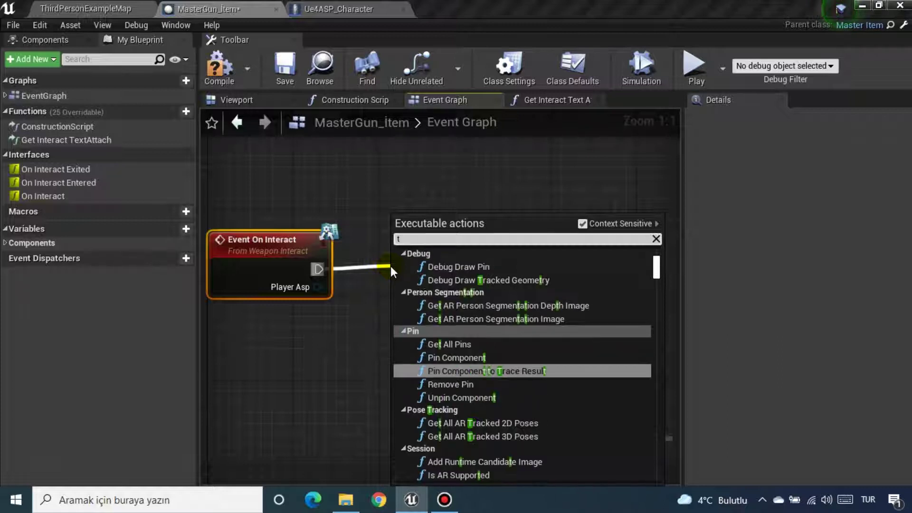
key(BackSpace)
text(prin)
key(Return)
drag(425, 270, 457, 238)
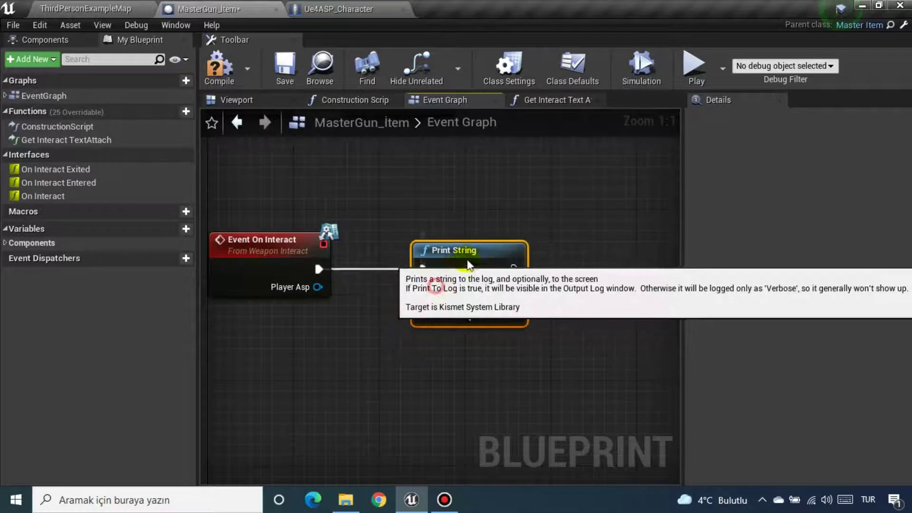
click(475, 161)
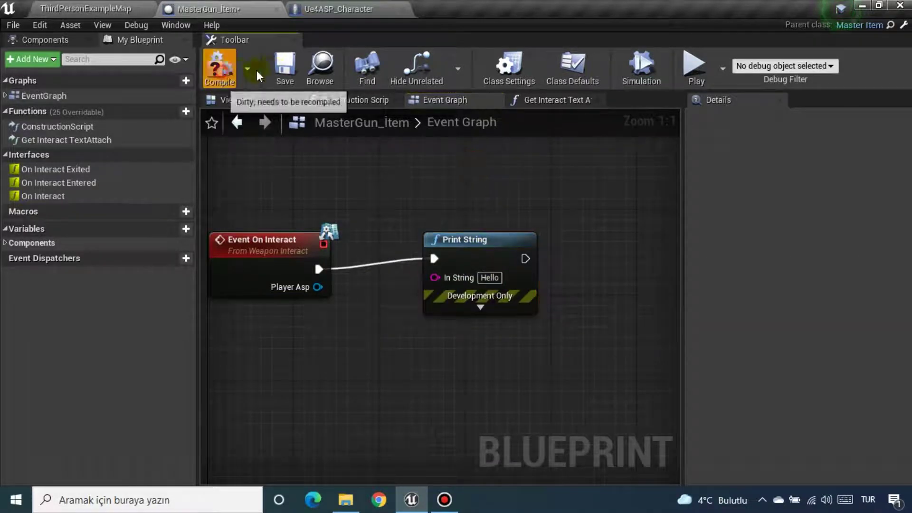
Compile and save the MasterGun_Item blueprint
click(235, 70)
click(277, 69)
scroll(461, 201, down, 4)
scroll(463, 209, down, 1)
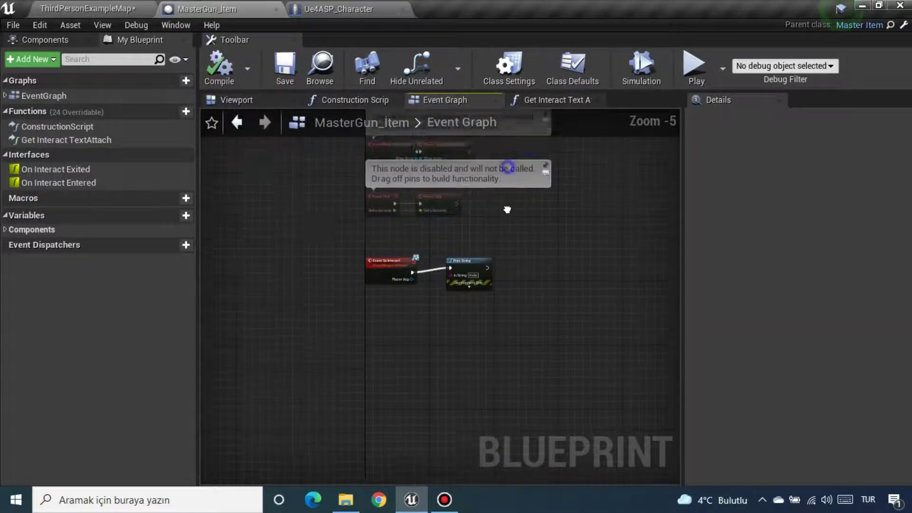
right_drag(505, 206, 466, 332)
scroll(355, 214, up, 2)
scroll(353, 213, up, 3)
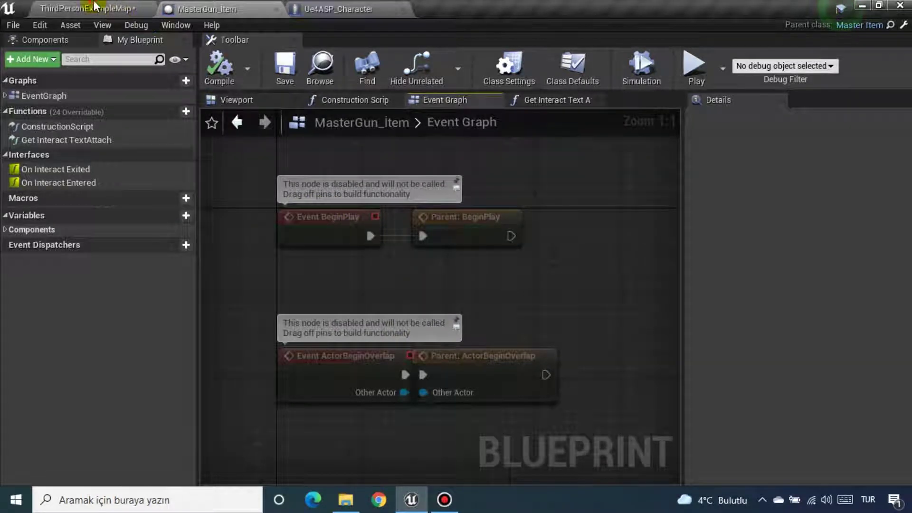
Save the ThirdPersonExampleMap level and go back to Ue4ASP_Character
click(93, 7)
click(265, 54)
click(333, 9)
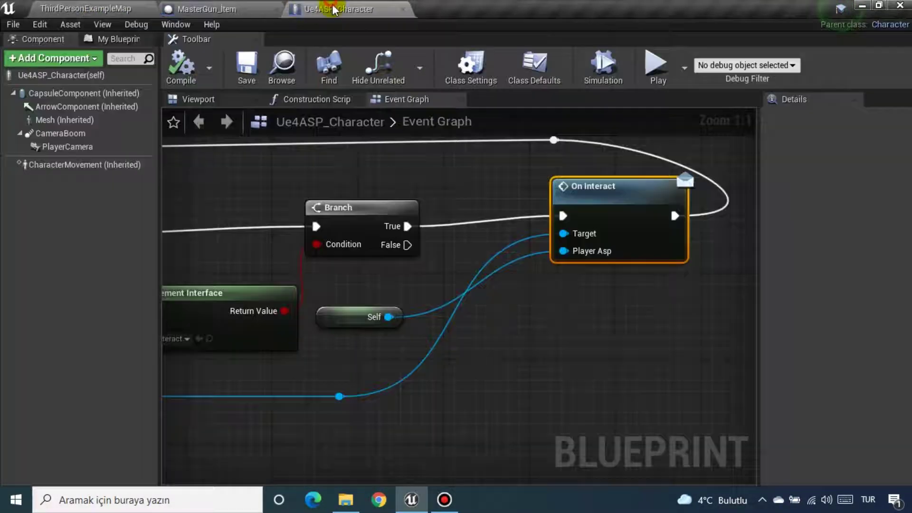
Add an Event BeginPlay node, delete it again, and compile Ue4ASP_Character
scroll(528, 261, down, 5)
right_drag(528, 260, 528, 367)
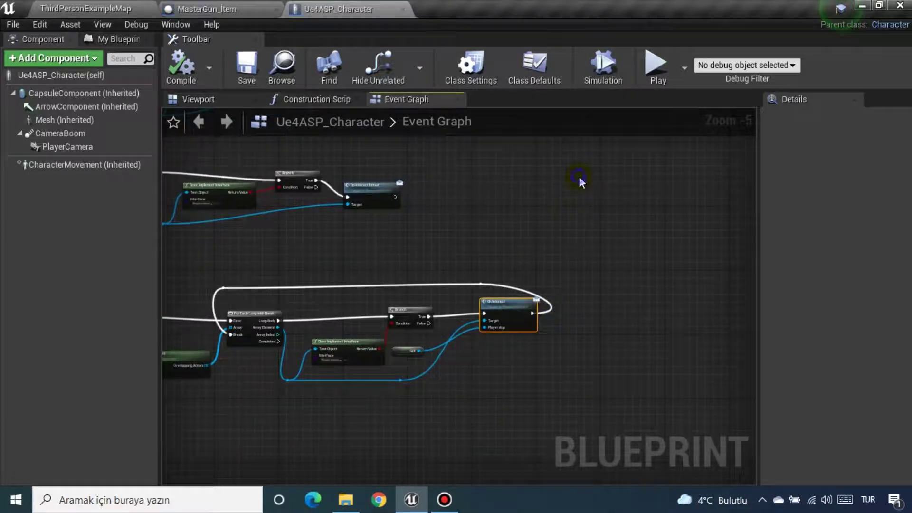
right_click(578, 177)
text(event be)
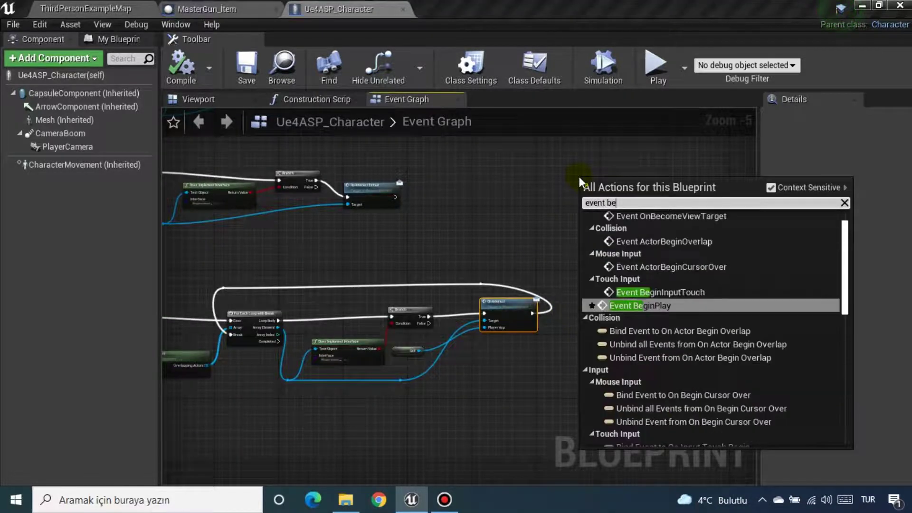
text(gin)
key(Return)
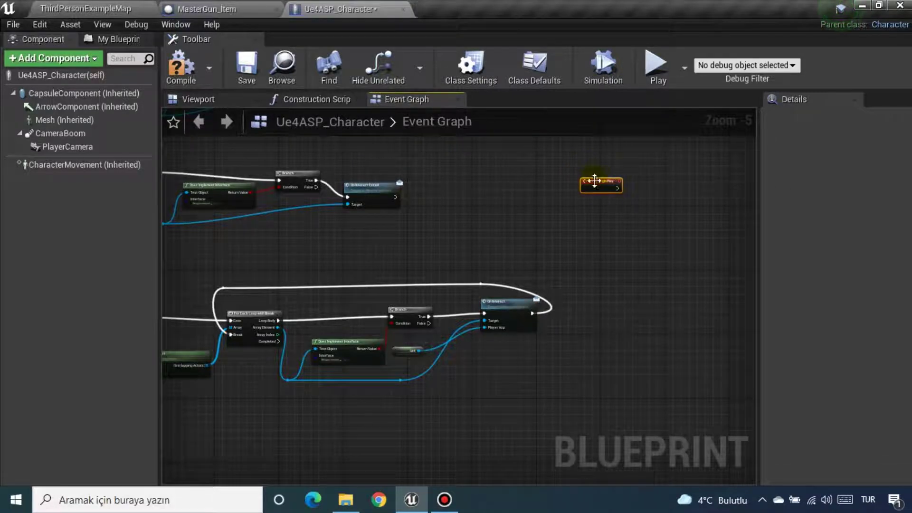
key(Delete)
click(169, 75)
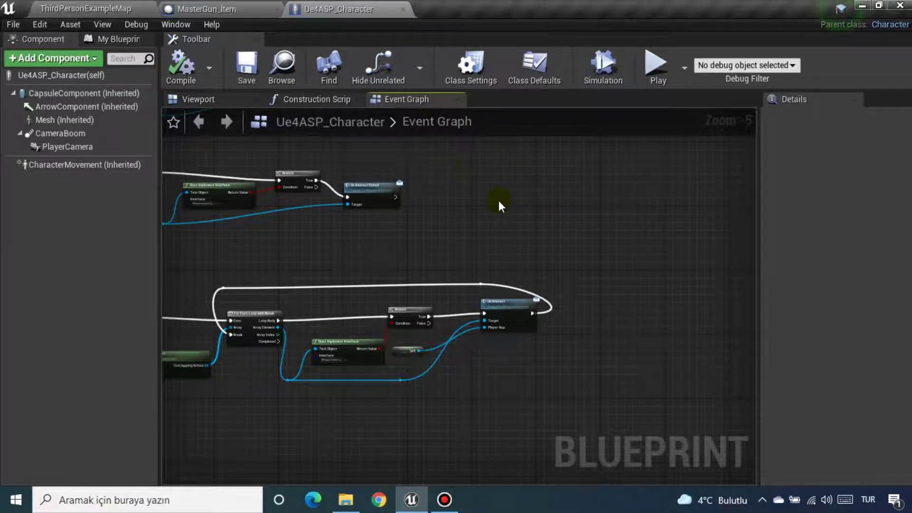
Check MasterGun_Item's Event Tick and On Interact nodes, then return to the level editor
click(204, 8)
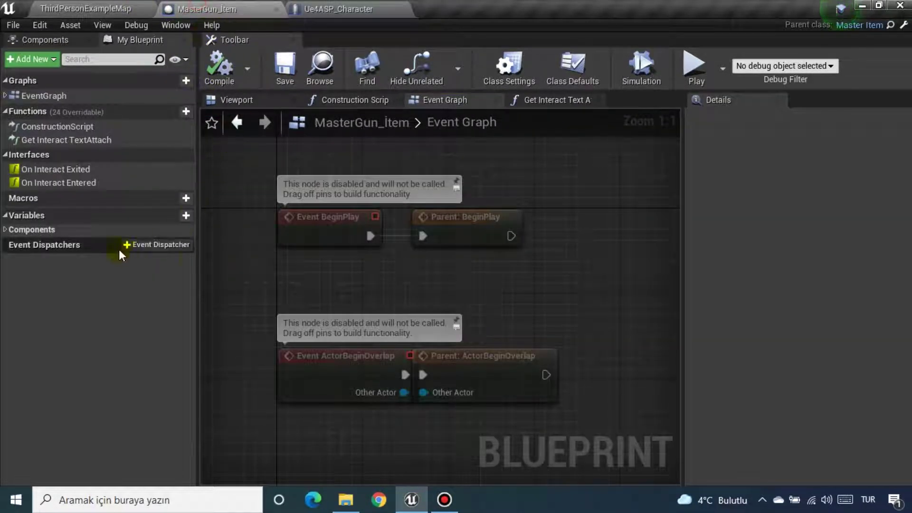
right_drag(280, 283, 265, 109)
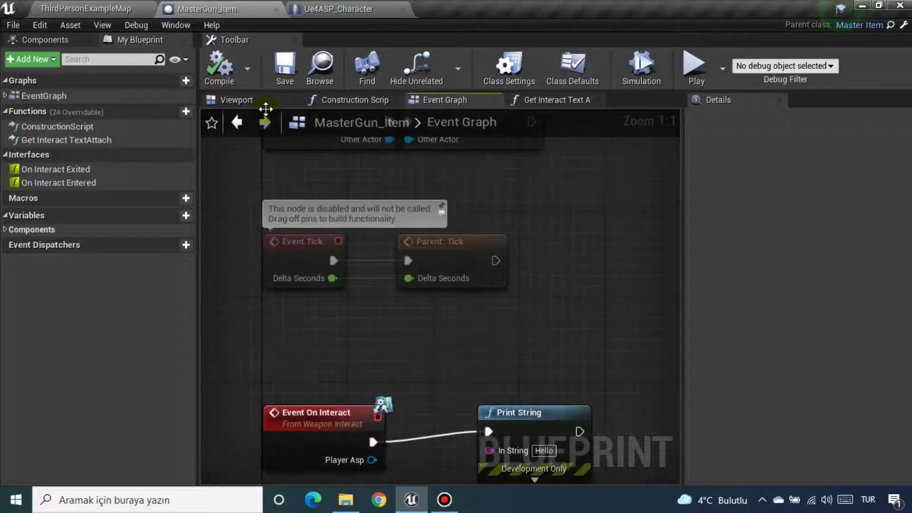
click(85, 9)
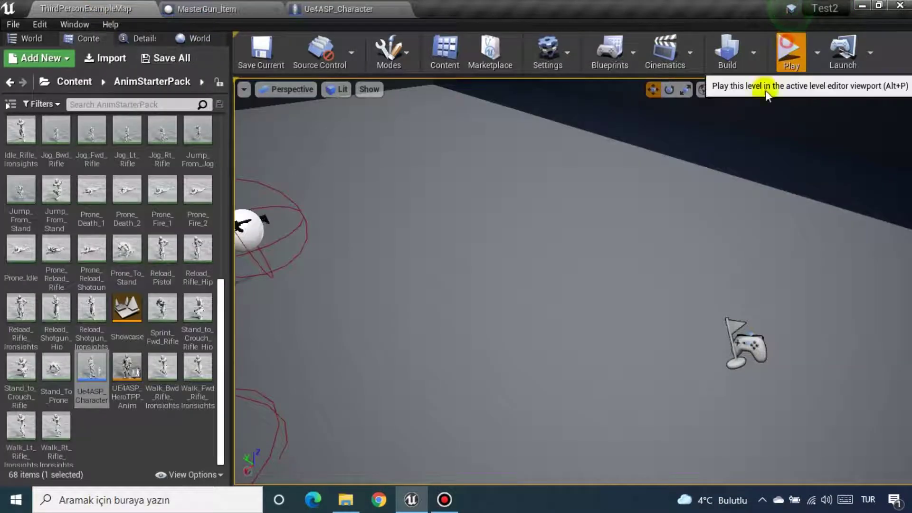
Playtest the level, walking to the rifles to see the Interact prompt
click(790, 50)
click(619, 266)
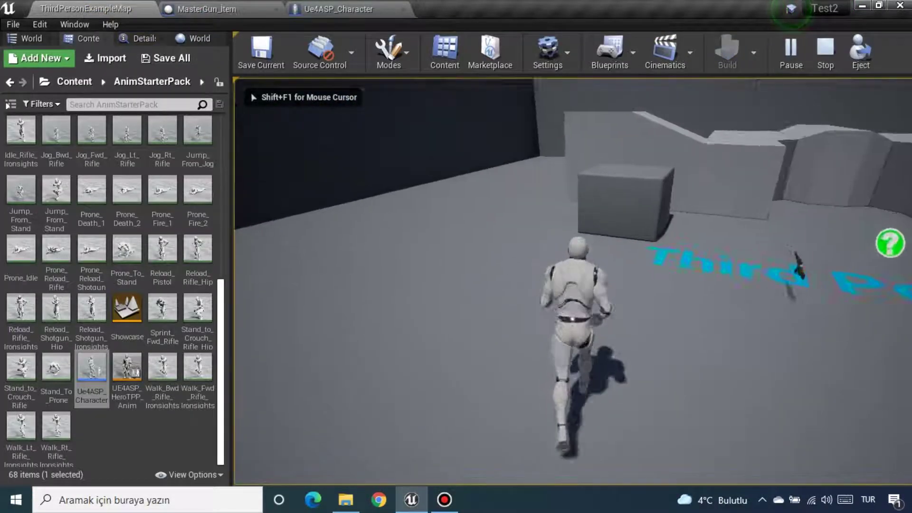
key(w)
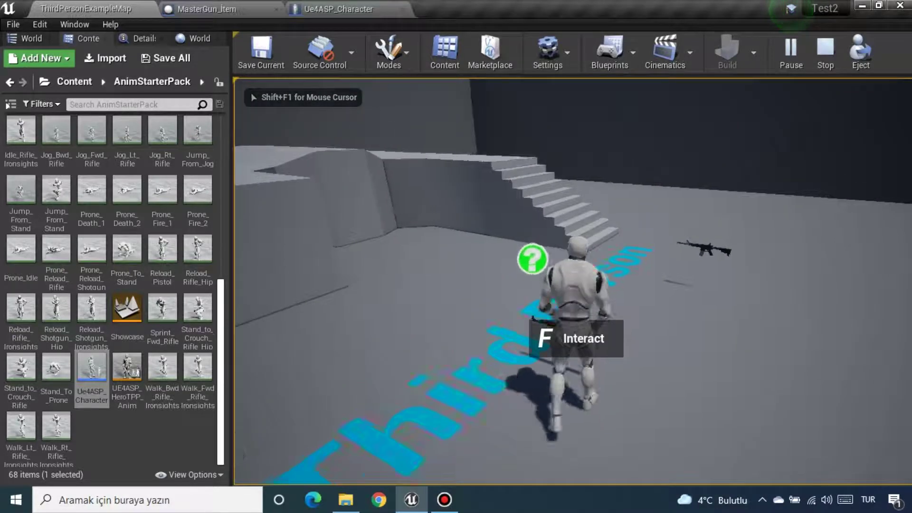
key(w)
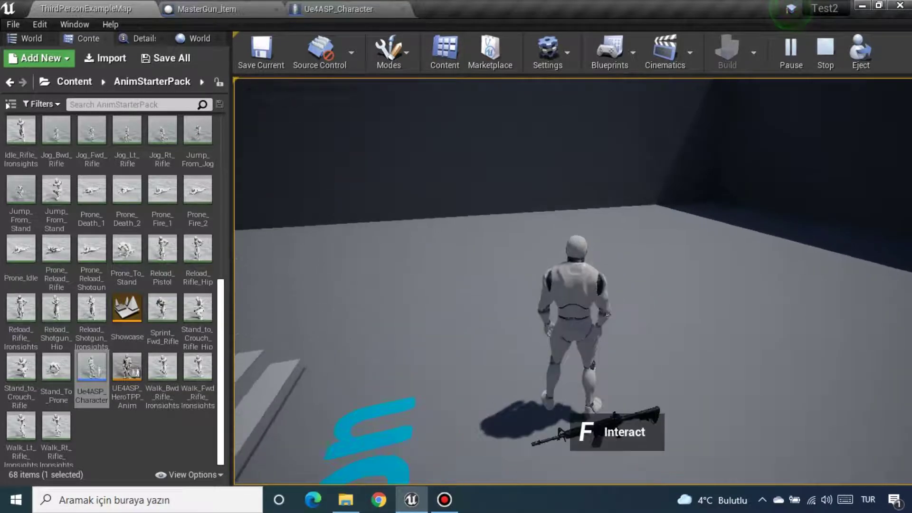
key(w)
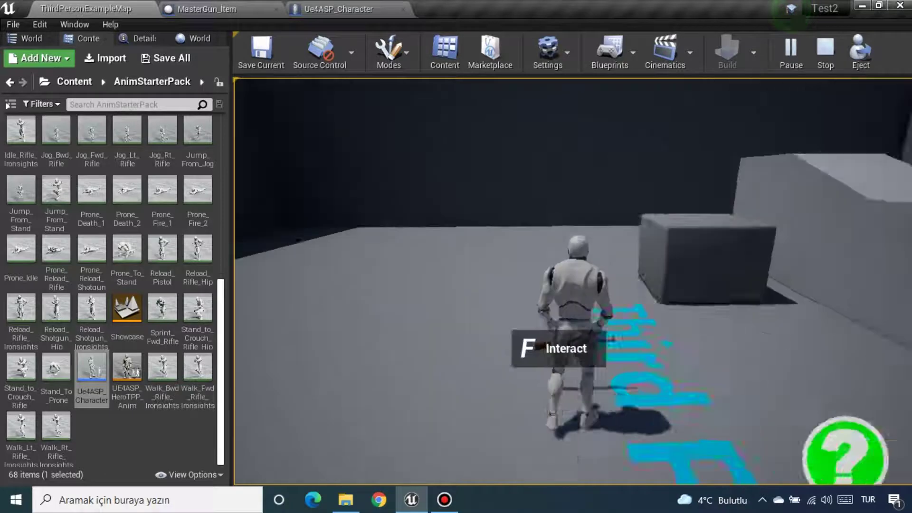
key(w)
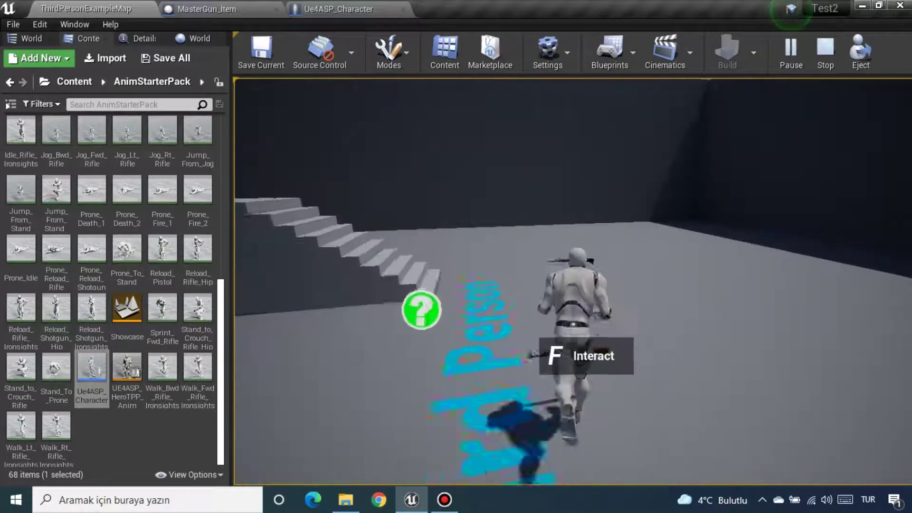
key(Escape)
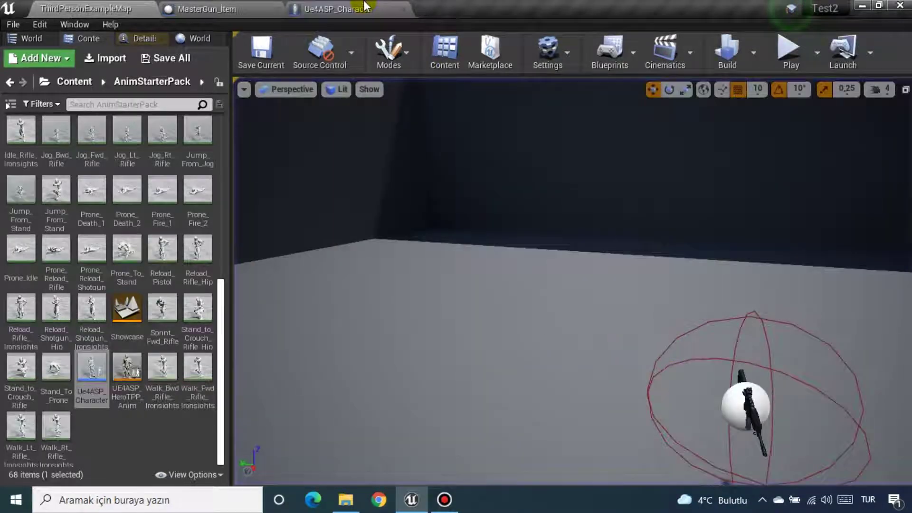
In MasterGun_Item, line up Event On Interact with its Print String node
click(338, 8)
click(206, 8)
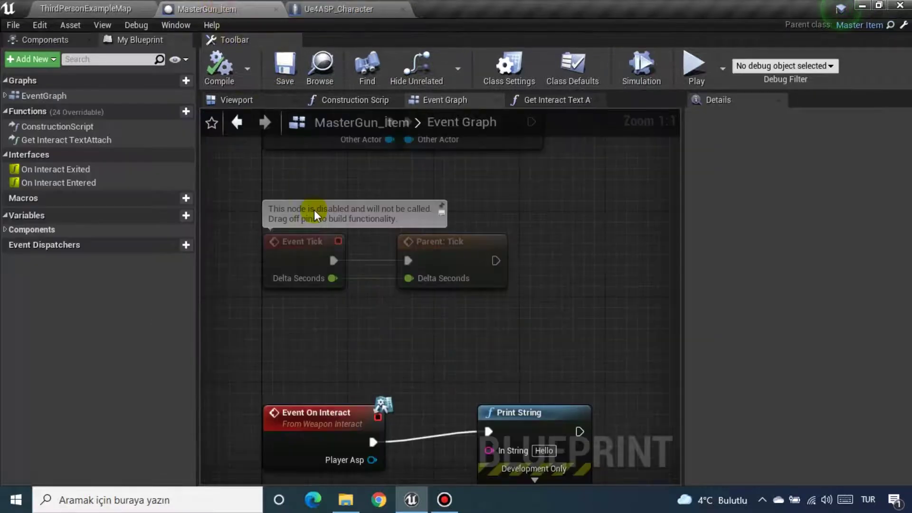
right_drag(351, 359, 344, 284)
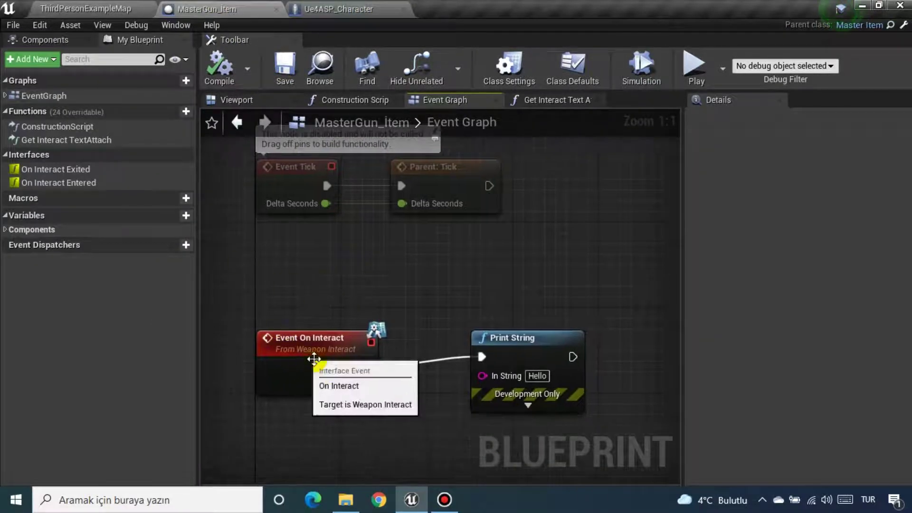
drag(304, 357, 304, 347)
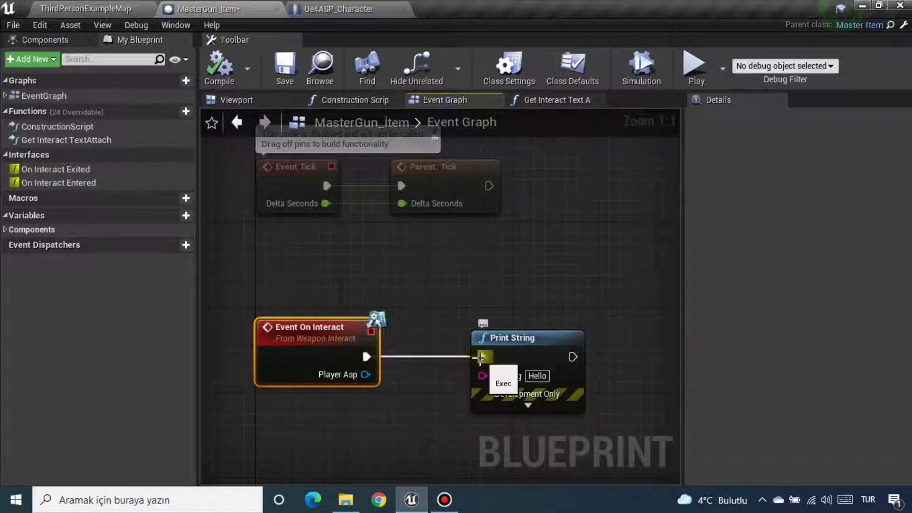
Save MasterGun_Item and browse to the Content > Game_1 > WeaponItem folder
click(281, 67)
click(100, 7)
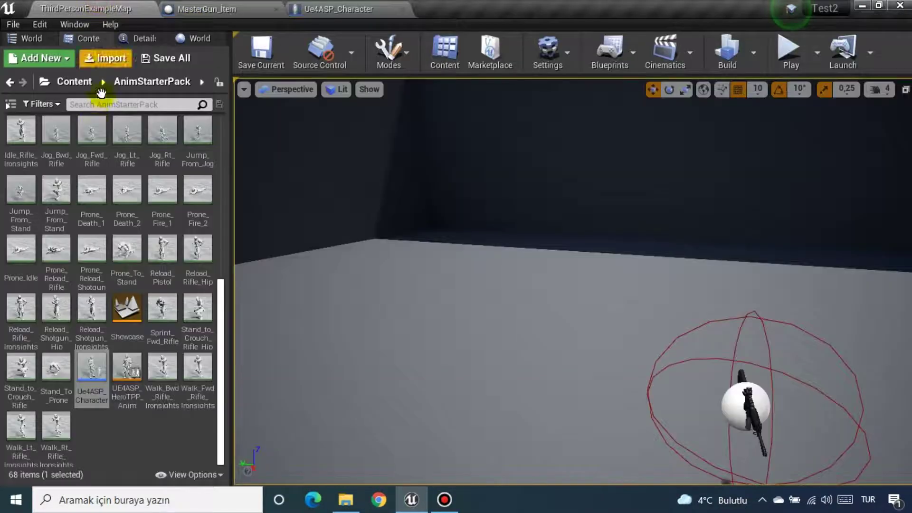
click(83, 82)
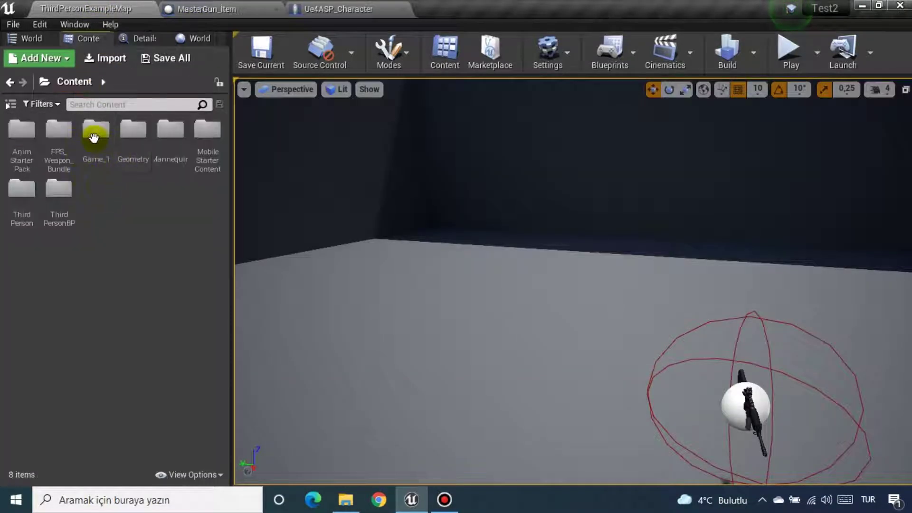
double_click(96, 131)
click(49, 132)
double_click(49, 133)
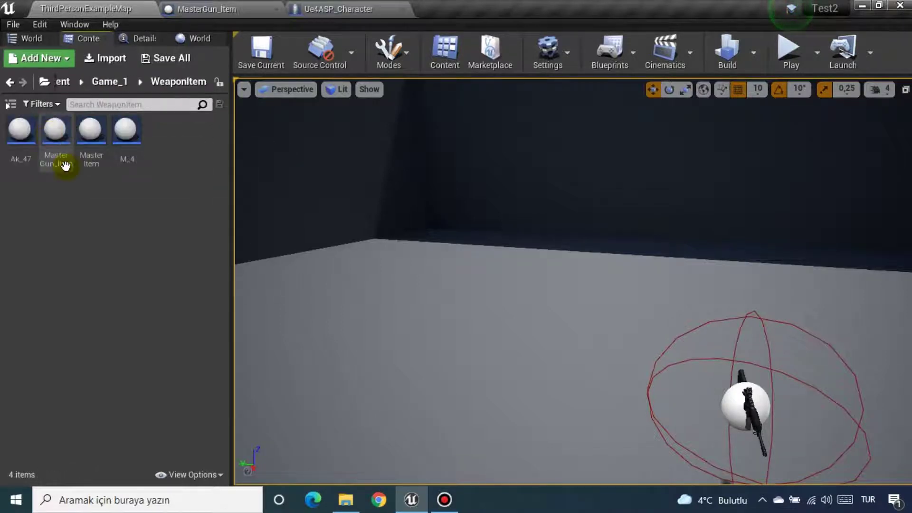
Open MasterItem, inspect its Get Interact TextAttach function, then return to MasterGun_Item
double_click(90, 130)
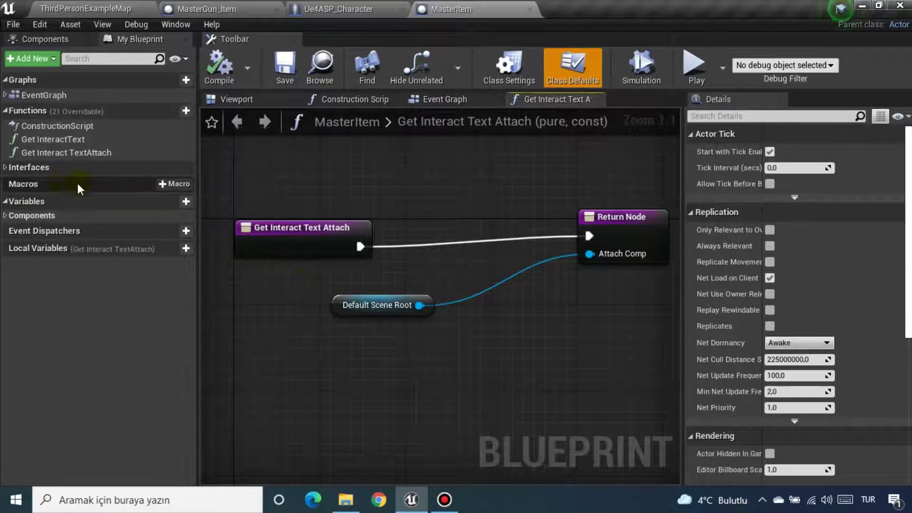
click(33, 153)
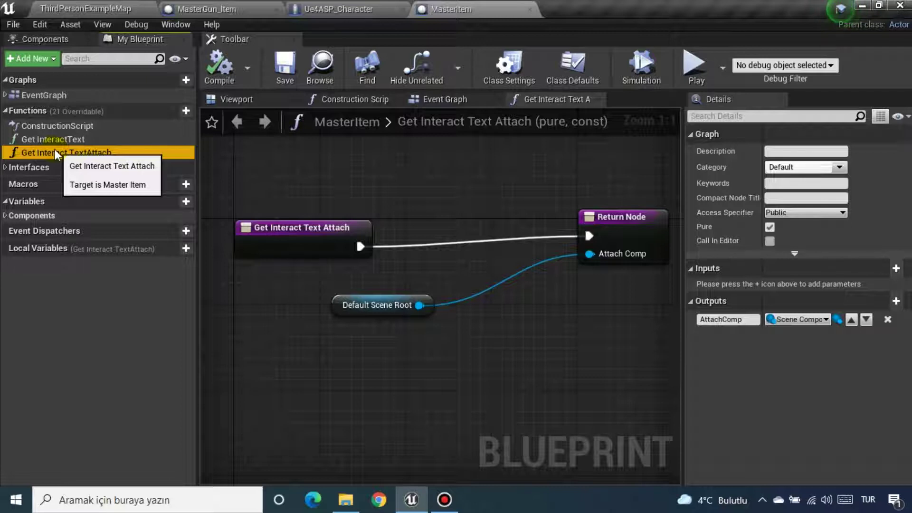
click(494, 226)
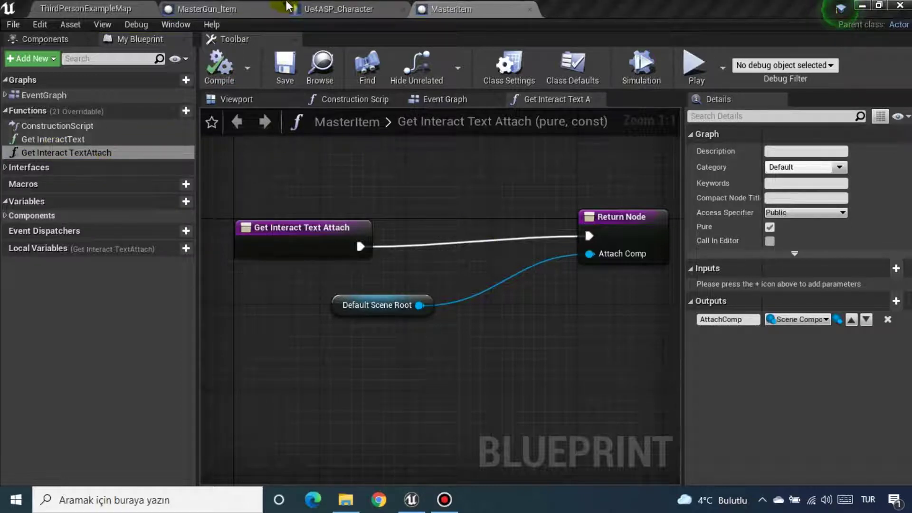
click(205, 9)
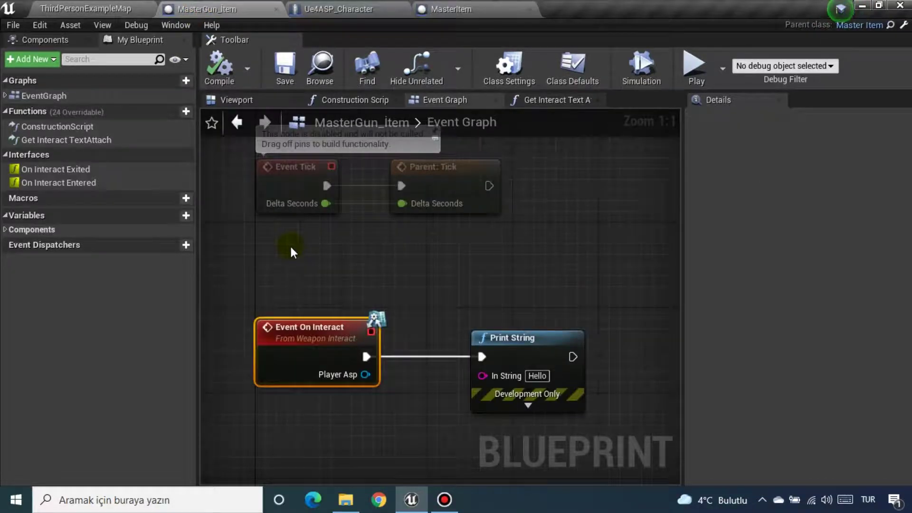
Trace Ue4ASP_Character's InputAction Interact chain through For Each Loop, Branch and On Interact, then return to the level
click(342, 9)
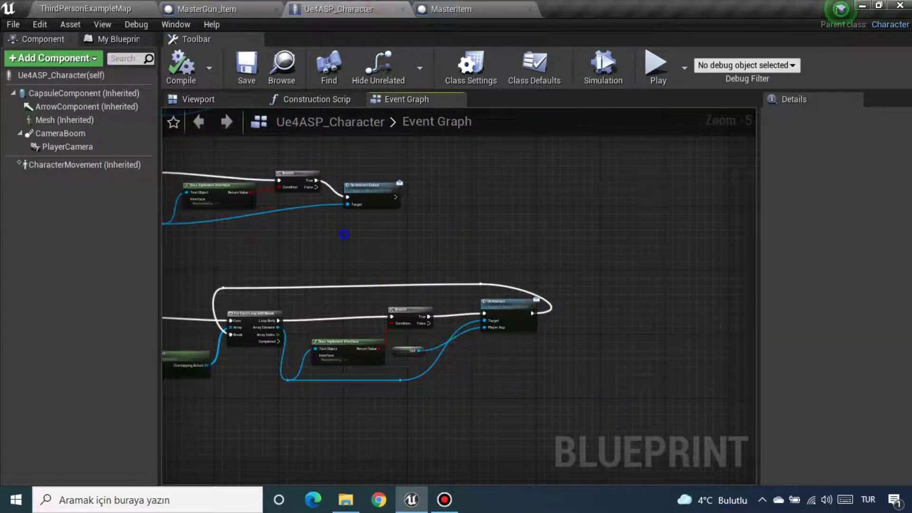
right_drag(343, 235, 432, 283)
scroll(383, 279, up, 1)
scroll(381, 279, up, 4)
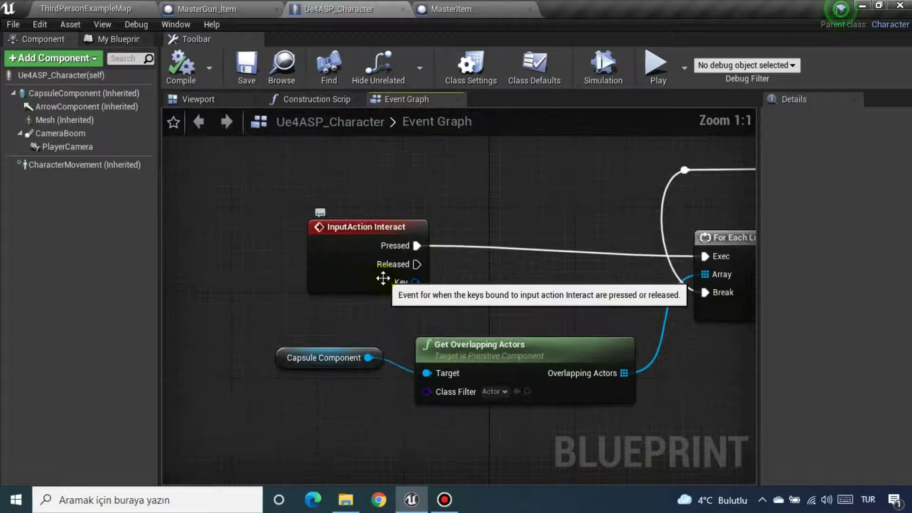
right_drag(625, 312, 527, 268)
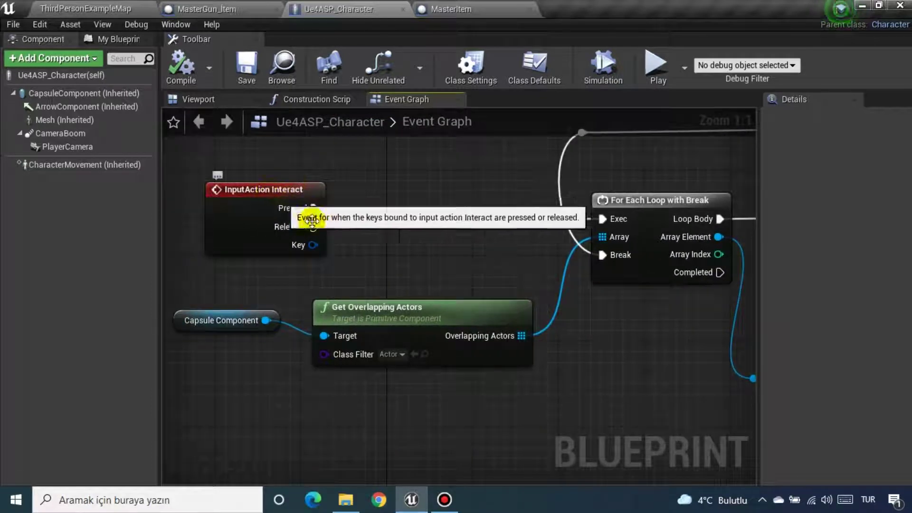
right_drag(445, 254, 344, 257)
right_drag(698, 162, 417, 171)
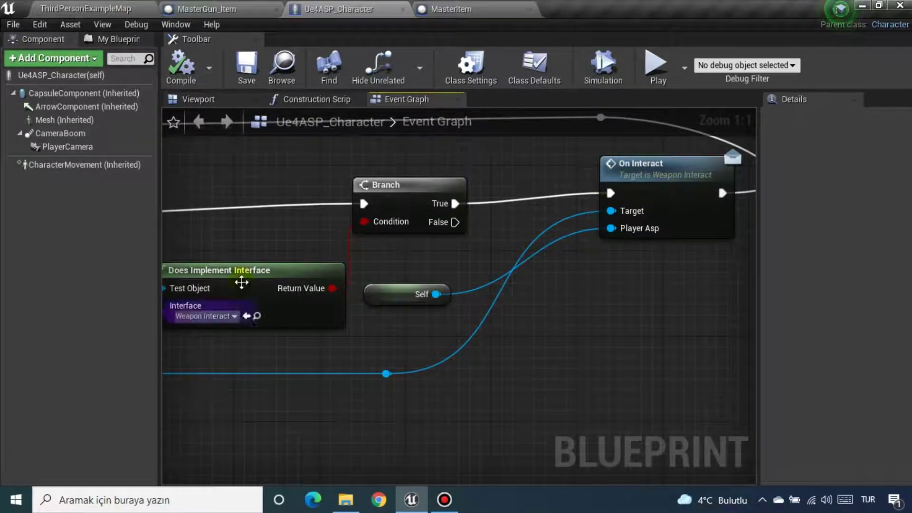
right_drag(251, 242, 409, 270)
click(86, 8)
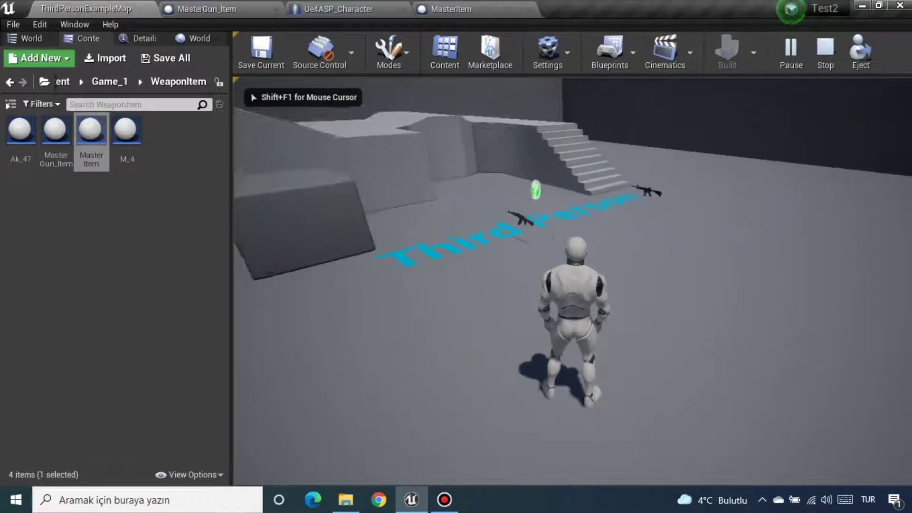
Walk the character to the rifle, press F three times to print Hello, then stop playing
key(w)
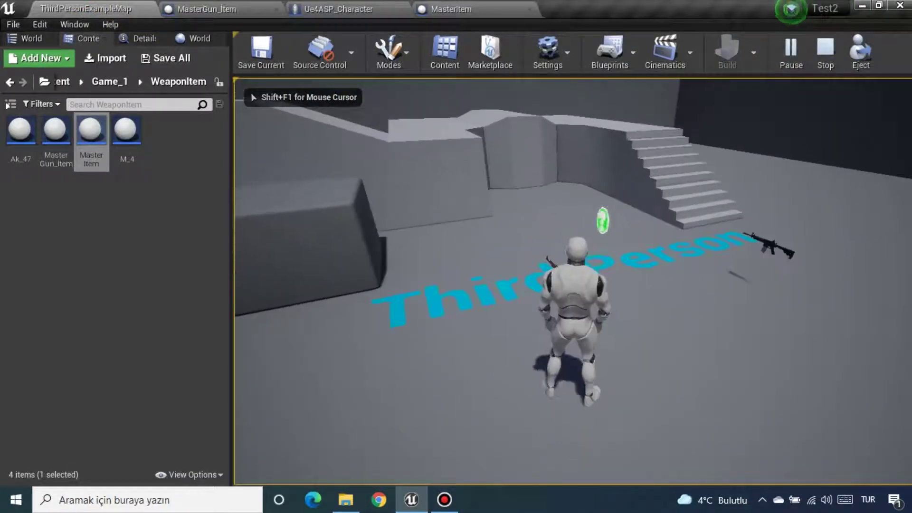
key(w)
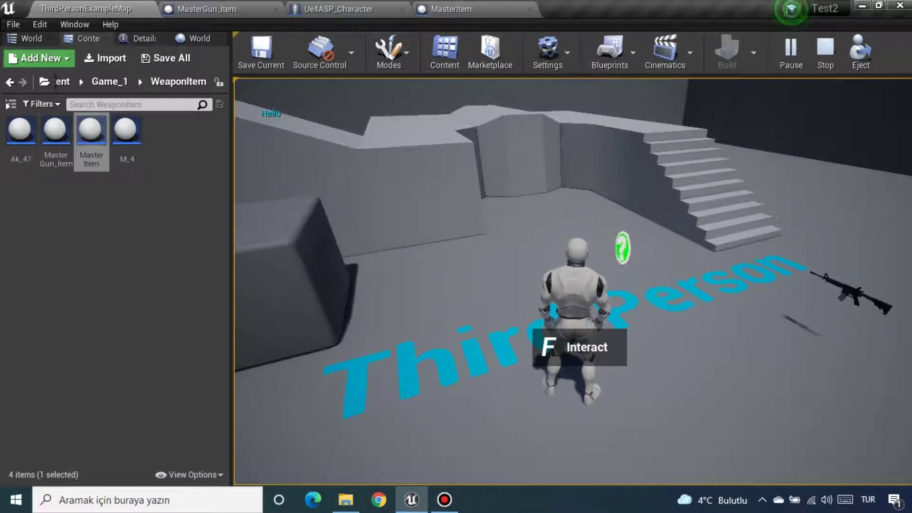
key(f)
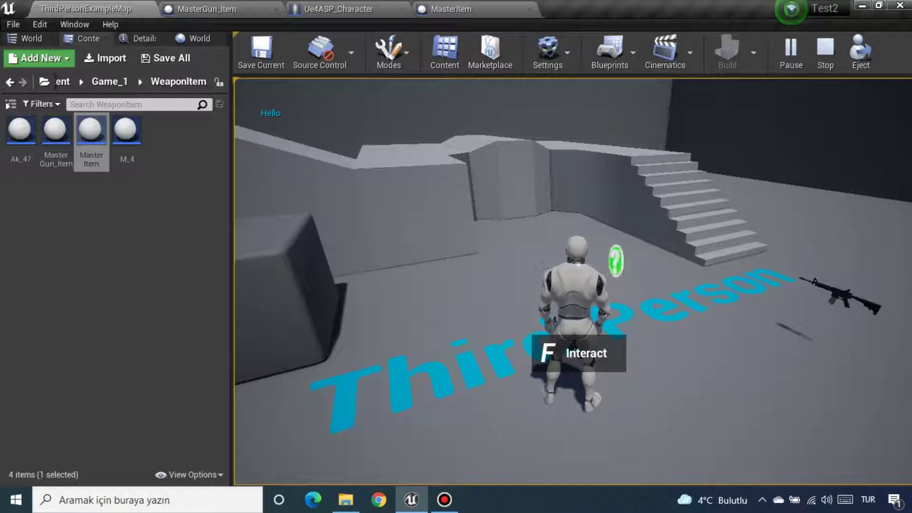
key(f)
key(f)
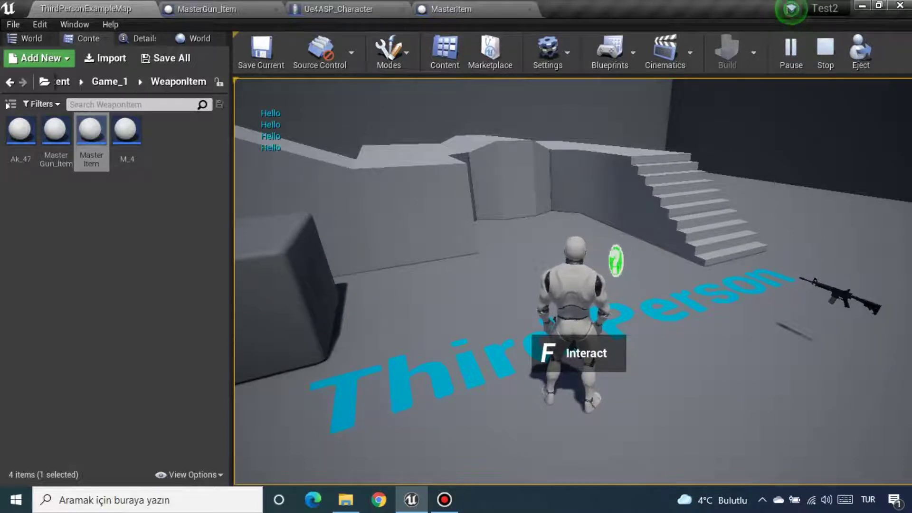
key(f)
key(s)
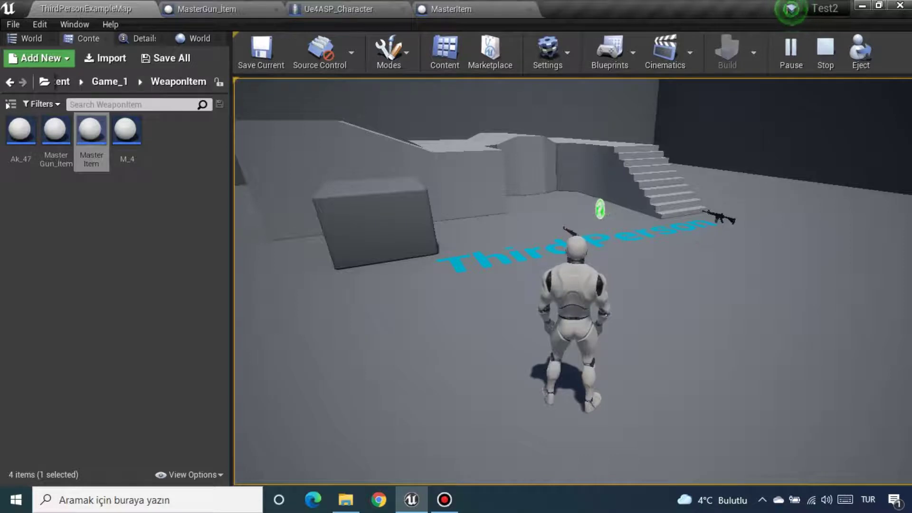
key(Escape)
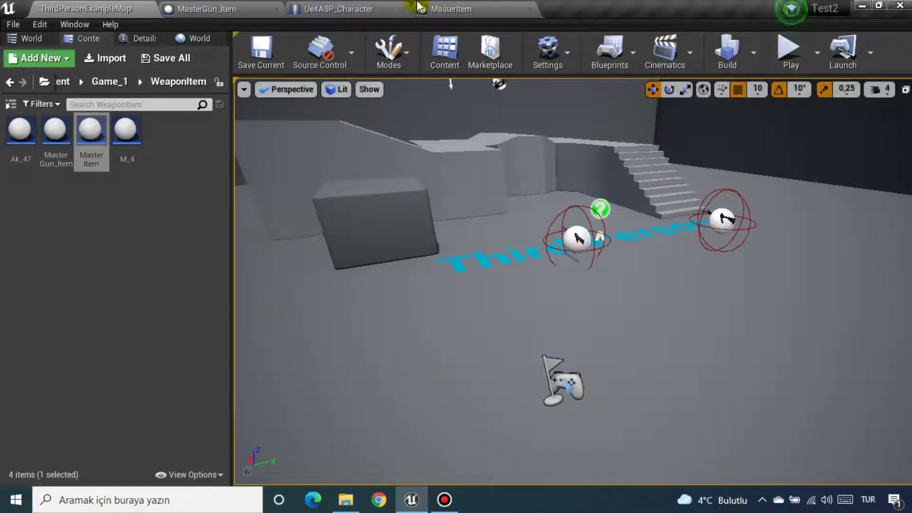
Delete the Hello Print String node from MasterGun_Item's Event On Interact
click(447, 10)
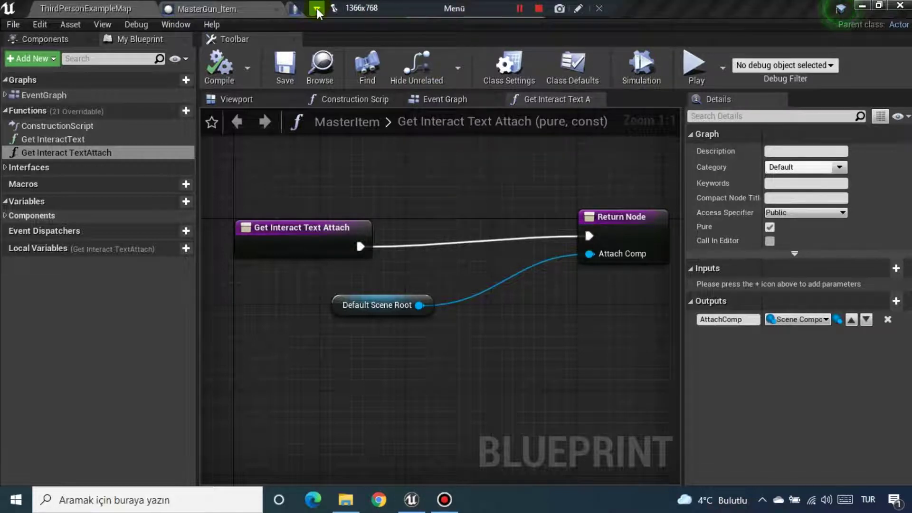
click(259, 9)
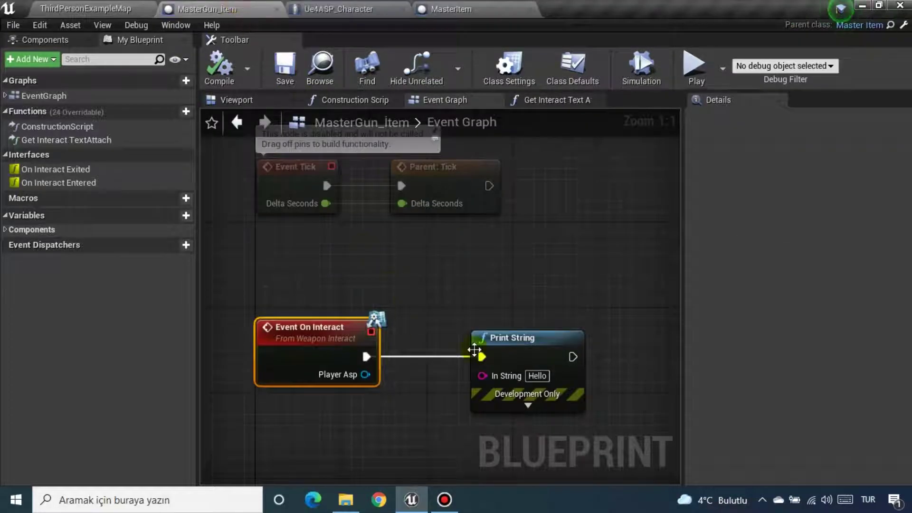
click(529, 362)
key(Delete)
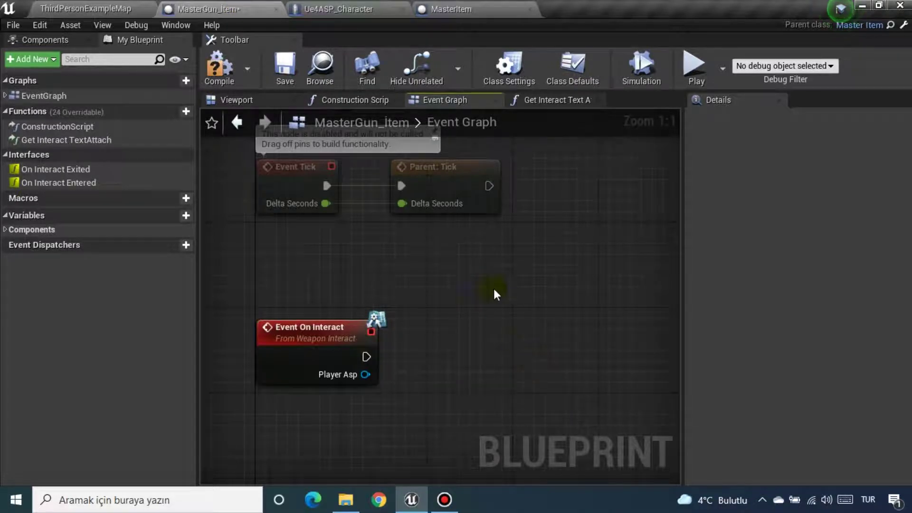
Compile and save MasterGun_Item, then bring up Ue4ASP_Character's Event Graph
click(215, 69)
click(285, 67)
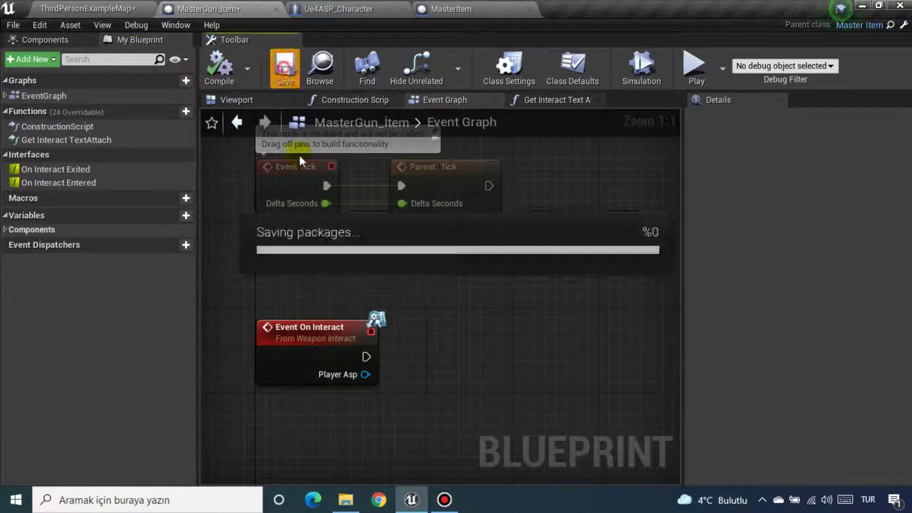
click(320, 352)
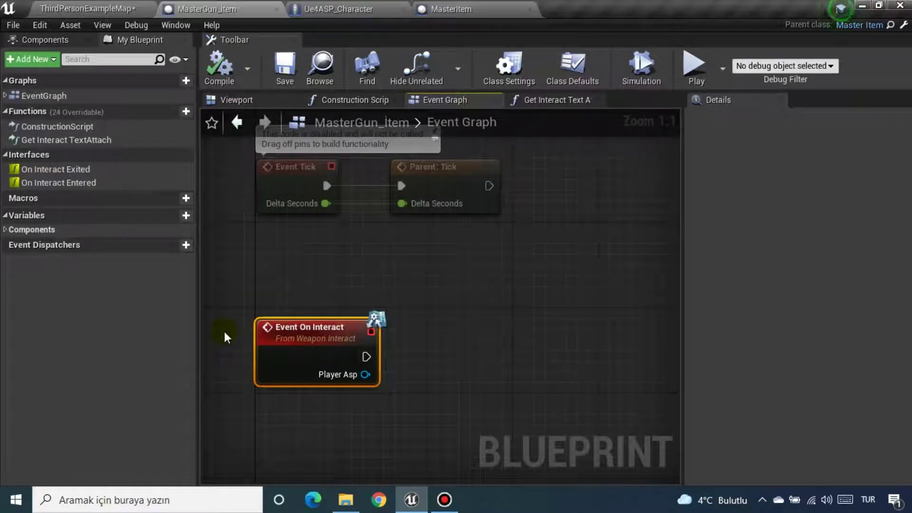
drag(352, 6, 478, 9)
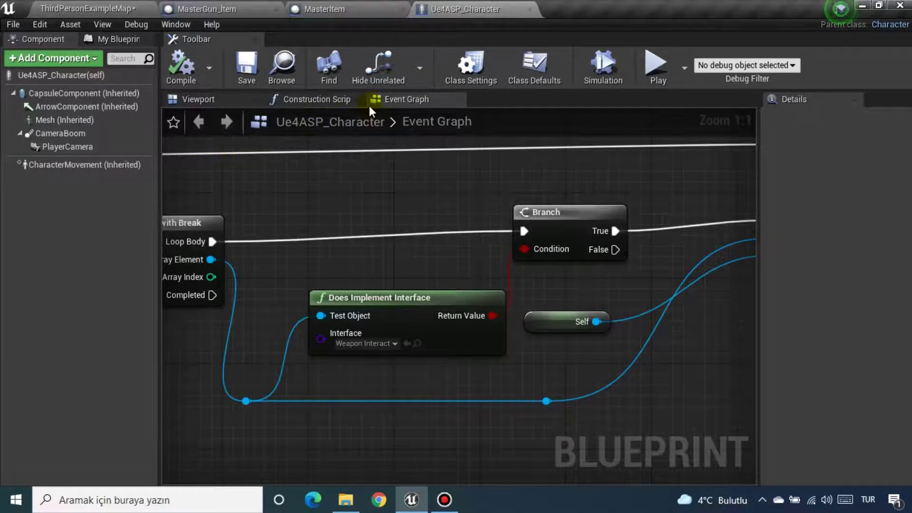
Add a new AddPickupWeapon function from the My Blueprint panel, then compile and save Ue4ASP_Character
scroll(307, 218, down, 3)
right_drag(295, 202, 497, 192)
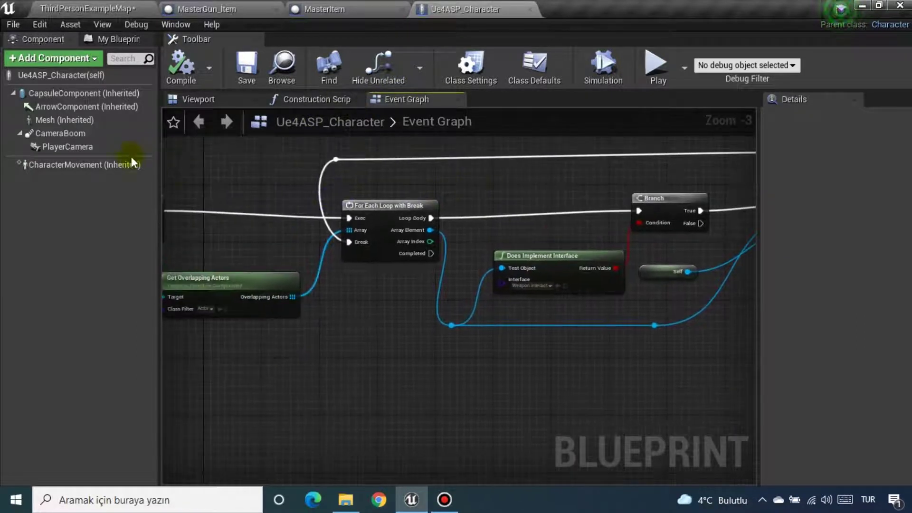
click(105, 37)
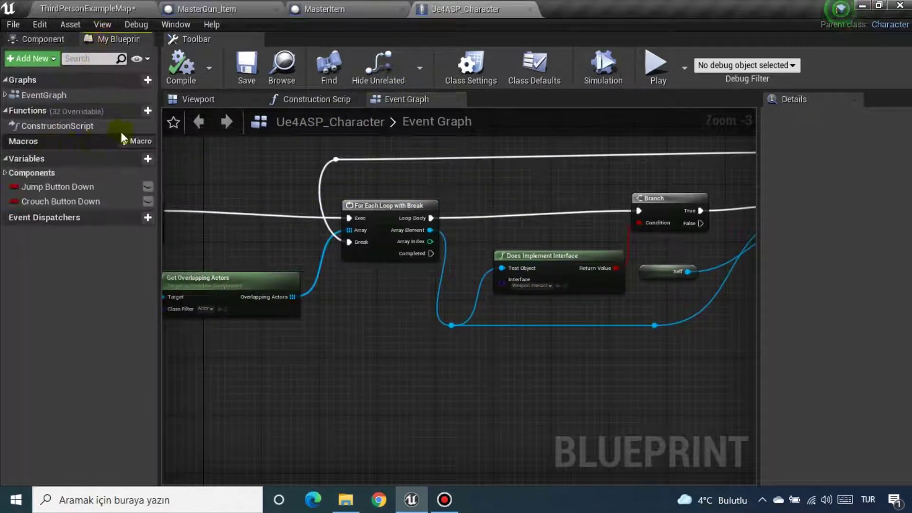
click(133, 112)
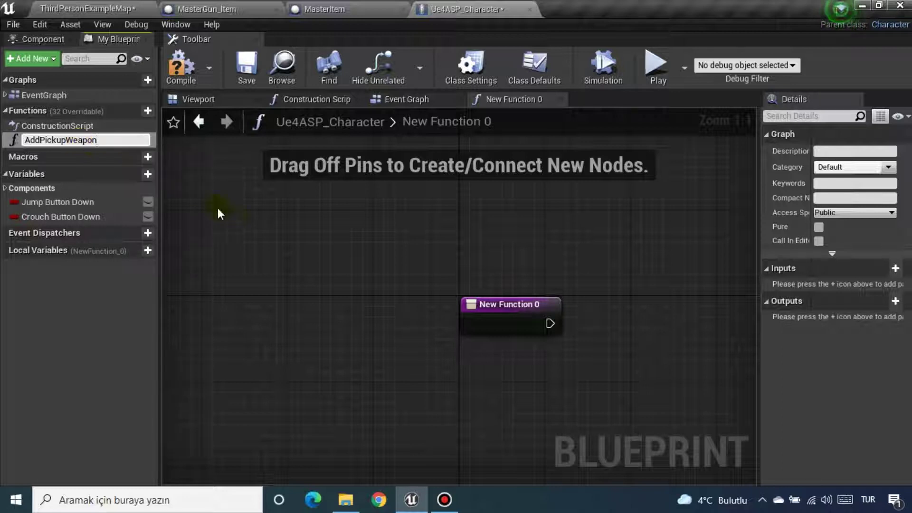
key(Return)
click(179, 78)
click(246, 72)
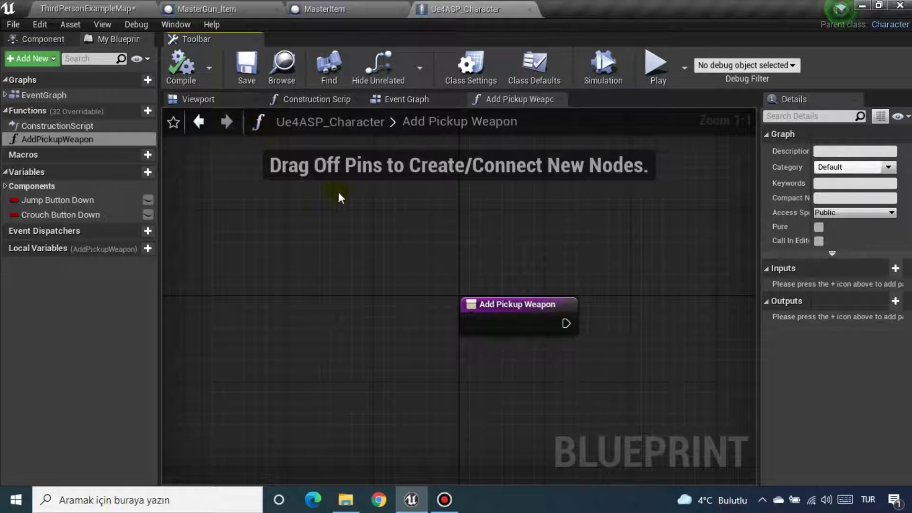
Add an input parameter named Gun to the Add Pickup Weapon entry node
click(534, 311)
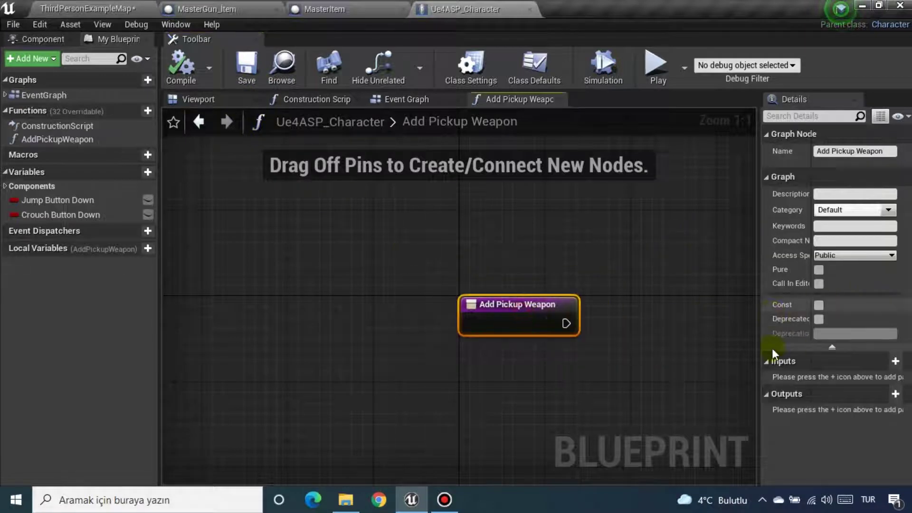
click(895, 361)
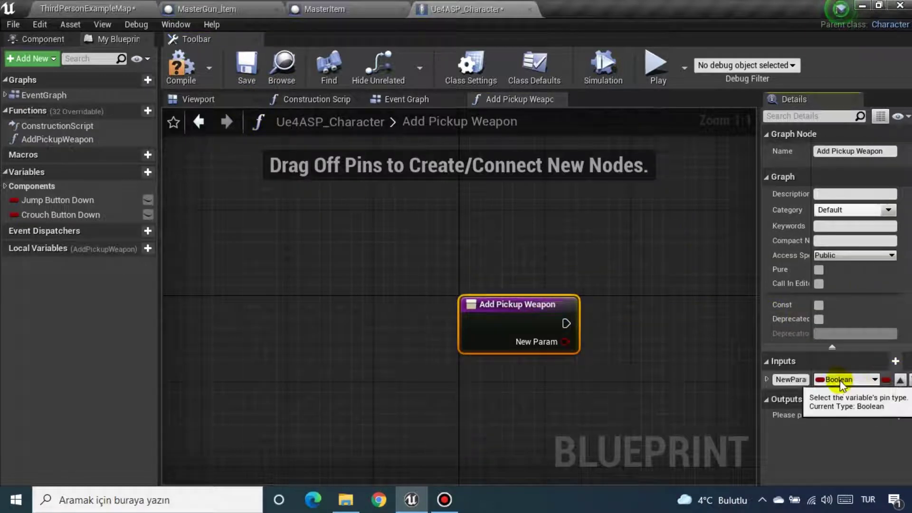
click(807, 380)
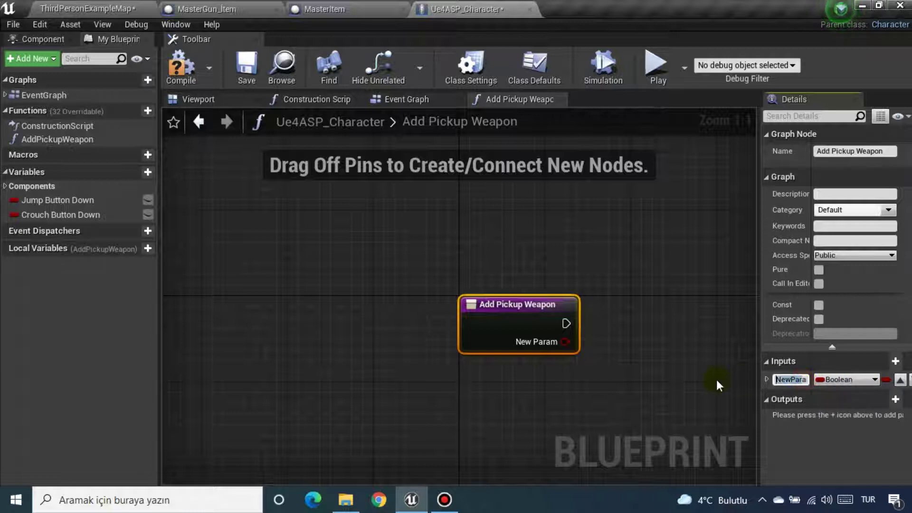
text(am)
key(BackSpace)
key(BackSpace)
text(Gun)
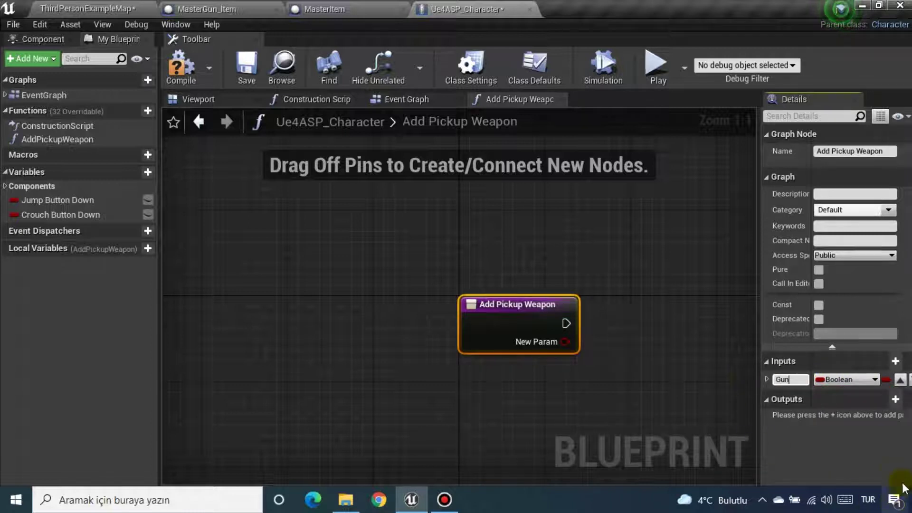
Make Gun a Master Gun Item object reference, reposition the entry node, and compile
click(836, 379)
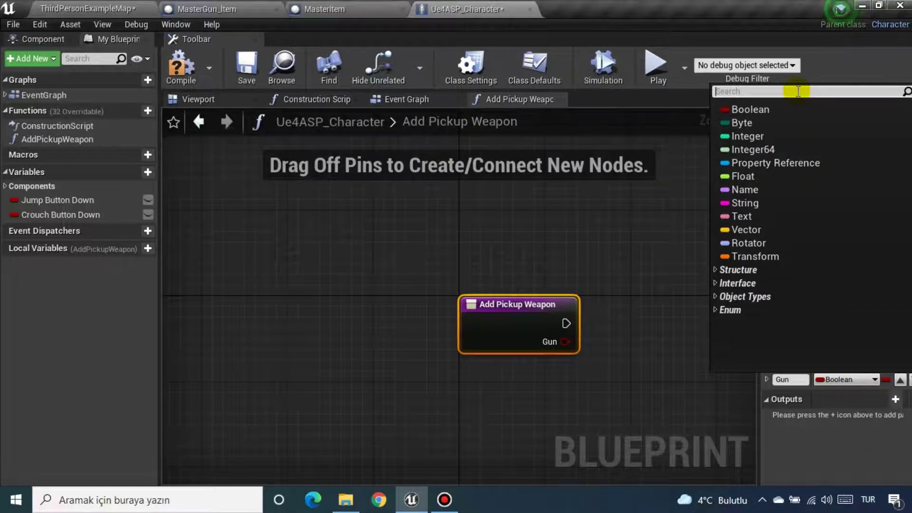
text(Bp)
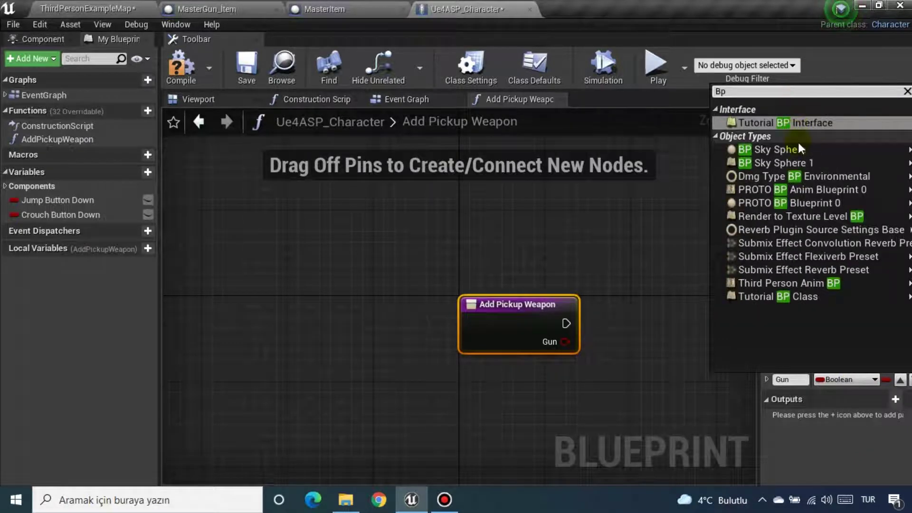
mouse_move(798, 145)
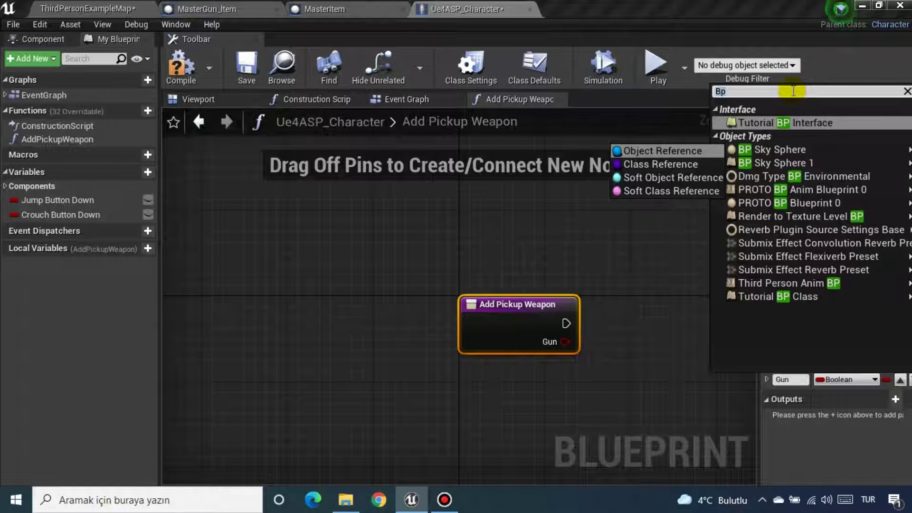
key(BackSpace)
key(BackSpace)
text(master)
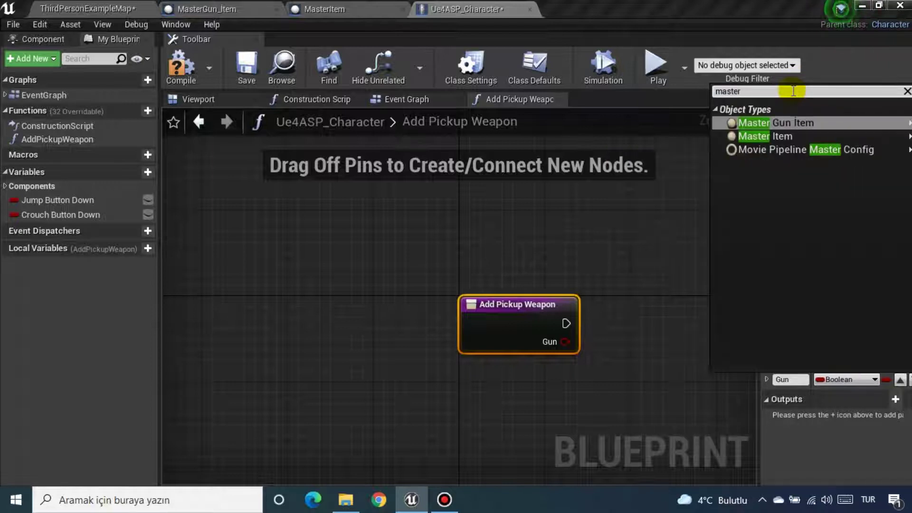
mouse_move(796, 124)
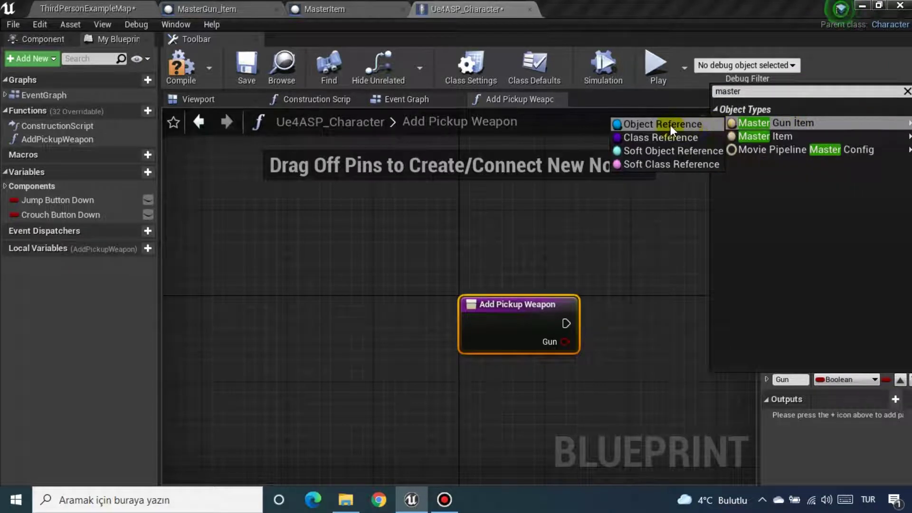
click(669, 123)
drag(526, 327, 290, 263)
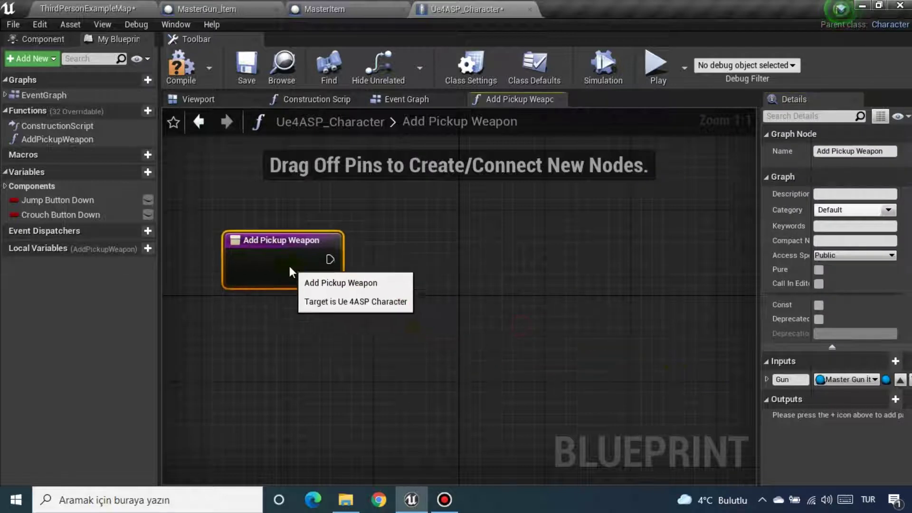
click(184, 71)
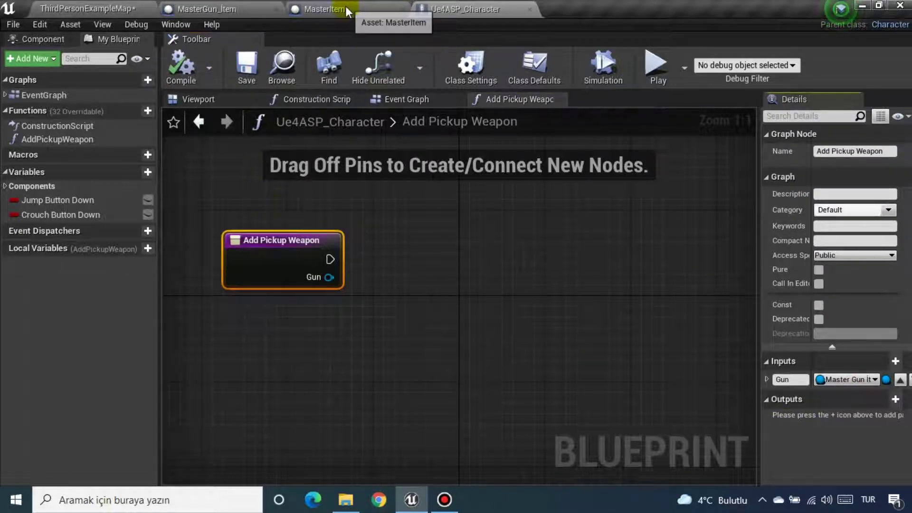
Rename the MasterGun_Item asset to MasterGun in the Content Browser, then return to Ue4ASP_Character
click(204, 8)
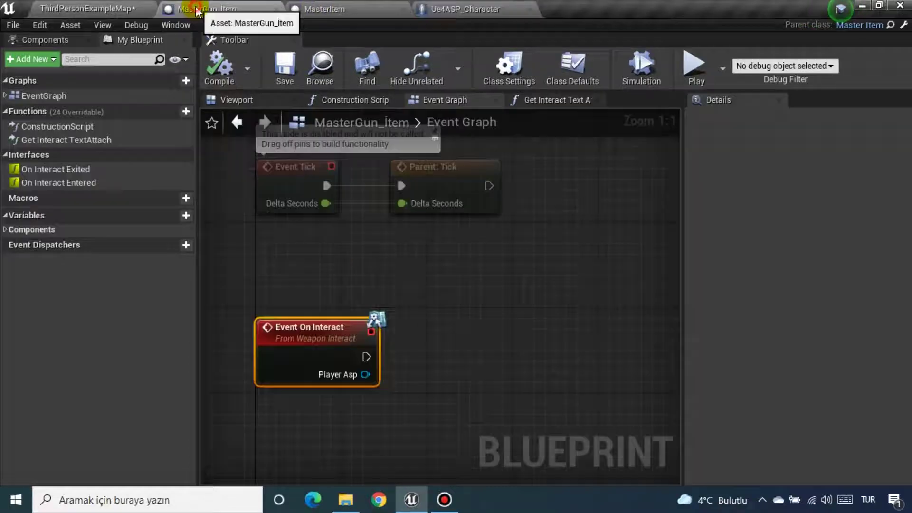
click(57, 8)
click(95, 140)
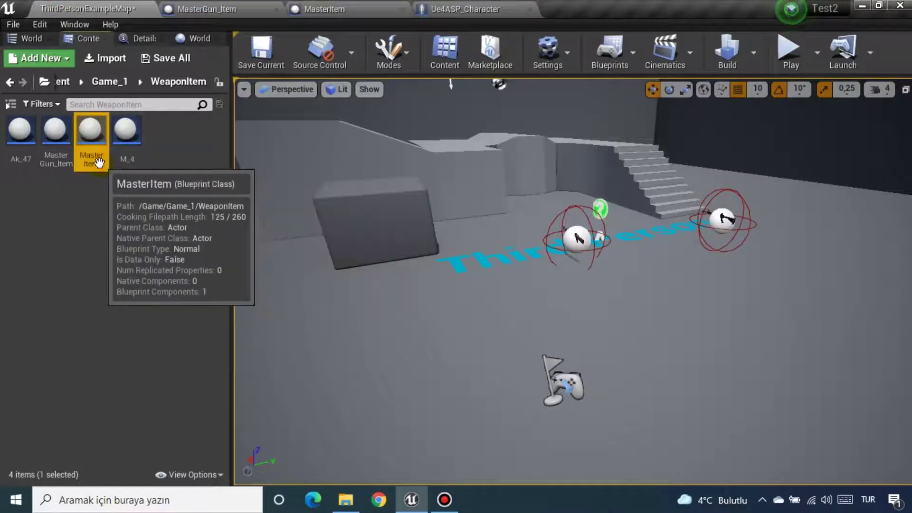
click(66, 165)
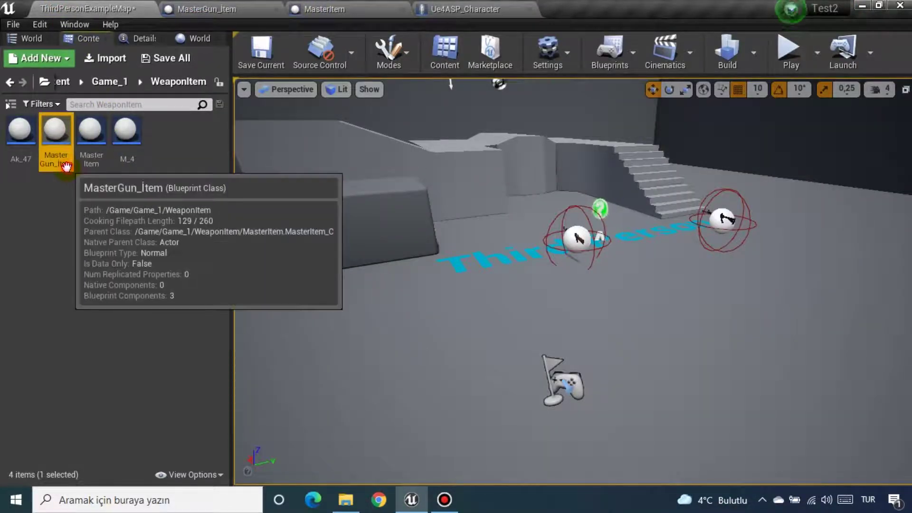
click(66, 166)
key(Left)
key(Left)
key(Left)
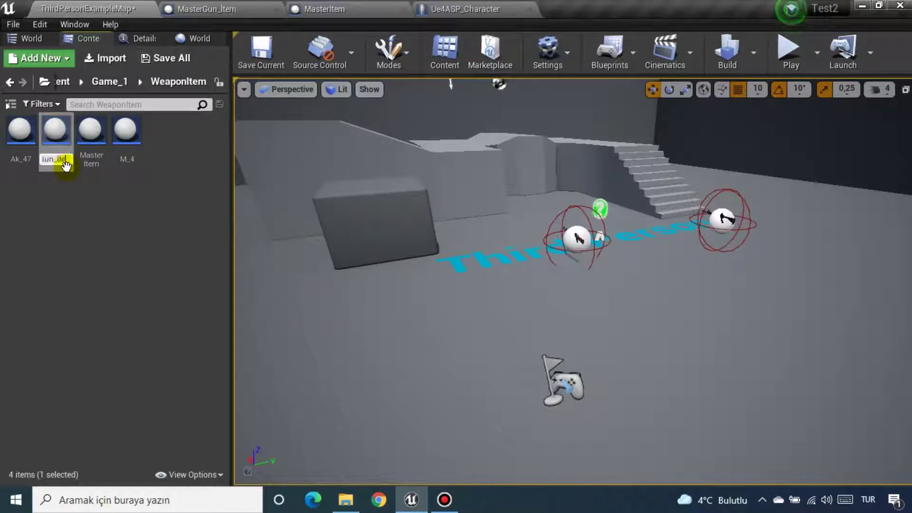
key(BackSpace)
click(111, 217)
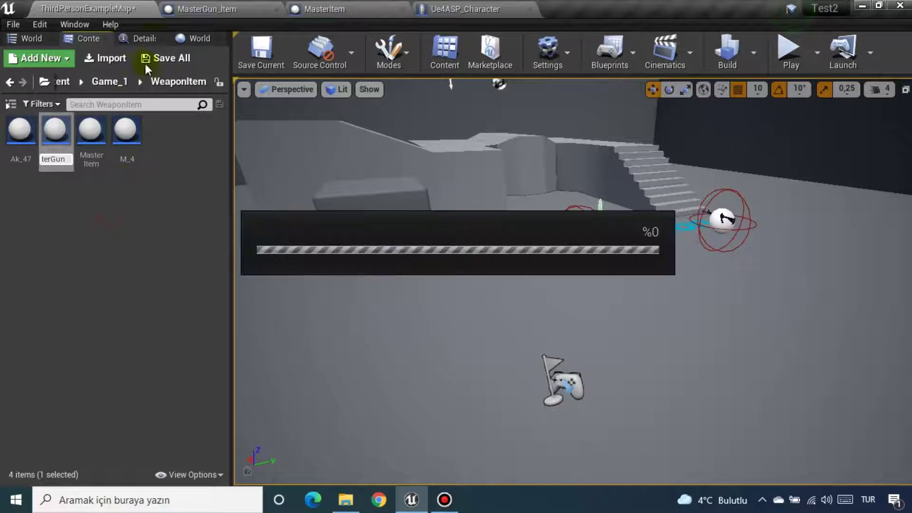
click(454, 8)
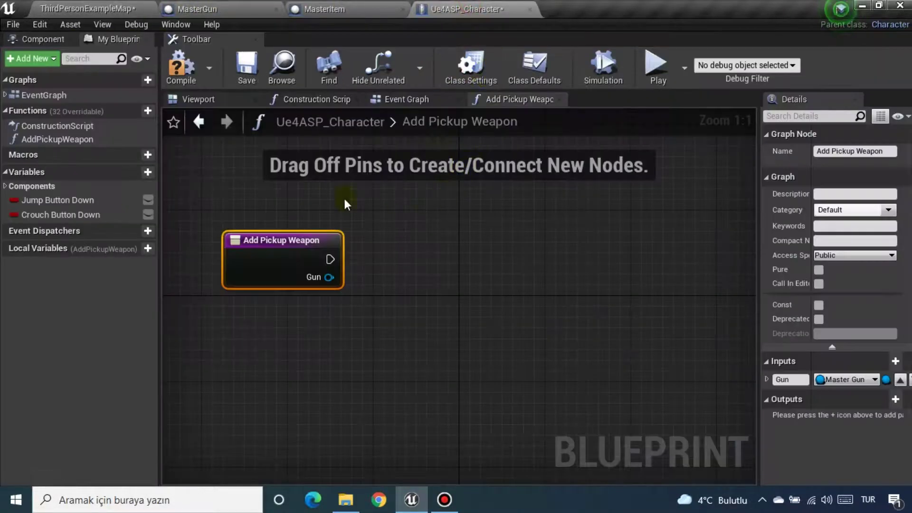
Compile and save, then add two variables named PrimaryWeapon and SecondaryWeapon from My Blueprint
click(242, 67)
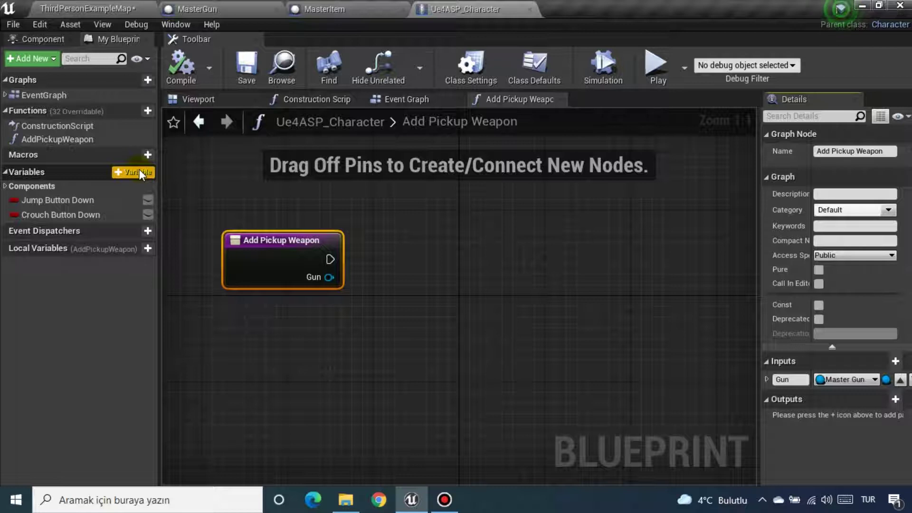
click(139, 171)
text(P)
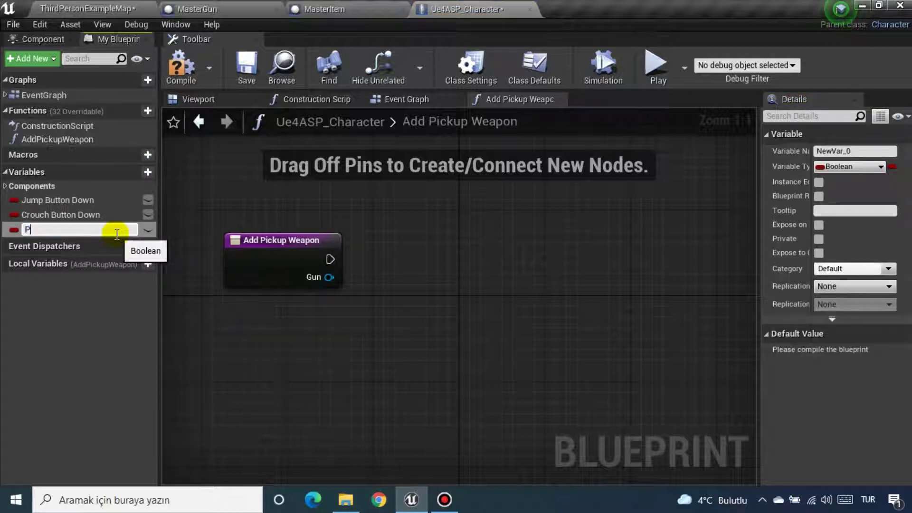
text(rimaryWeapon)
key(Return)
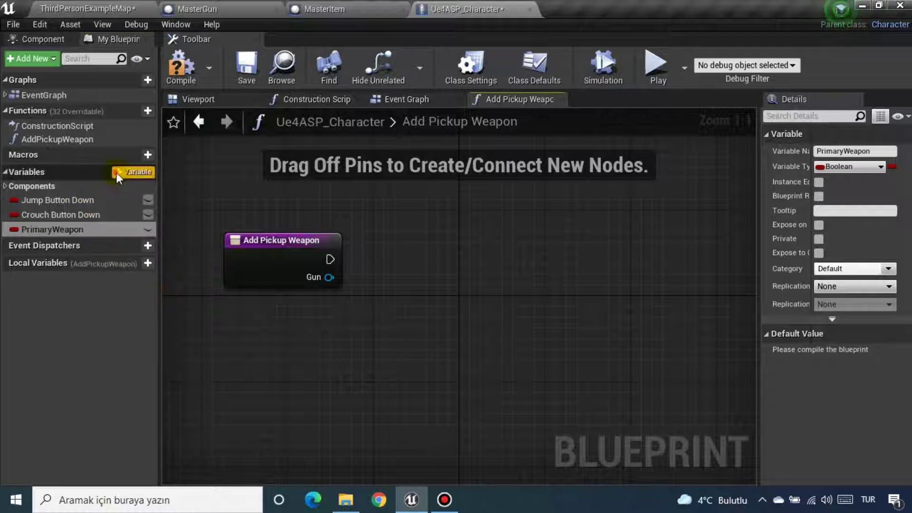
click(116, 173)
text(SecondaryWeapon)
click(265, 343)
click(67, 241)
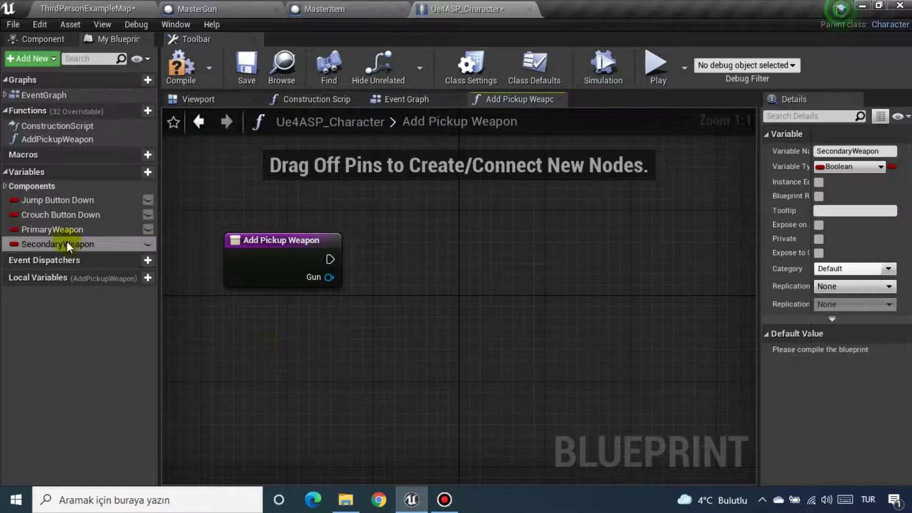
click(58, 231)
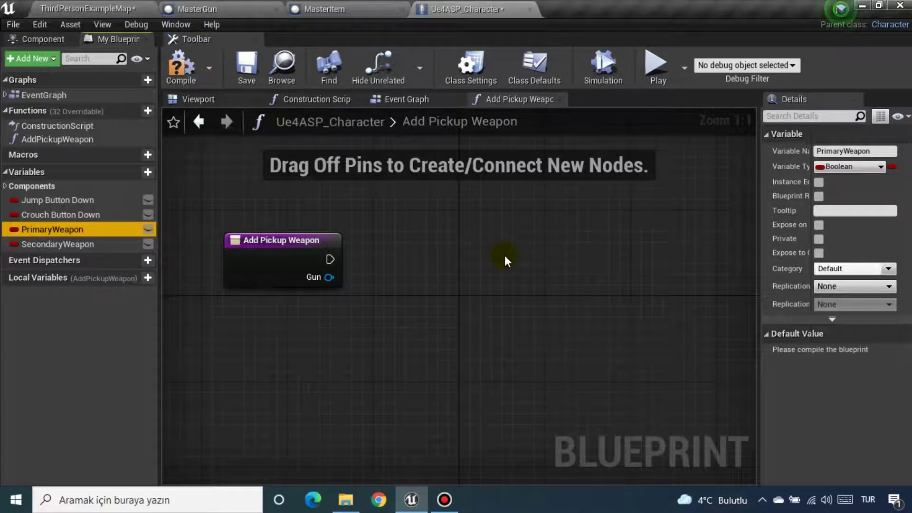
Check the Gun input's type, then make PrimaryWeapon a Master Gun object reference
click(847, 166)
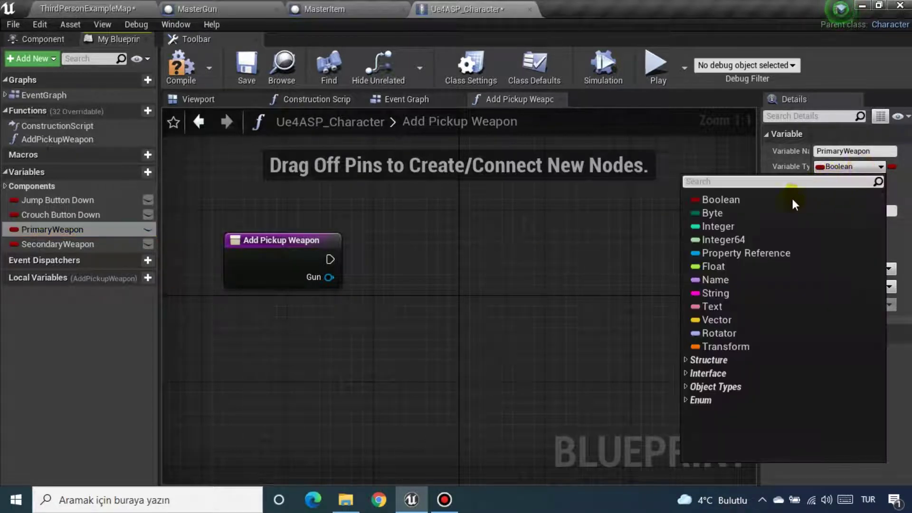
click(309, 275)
click(290, 272)
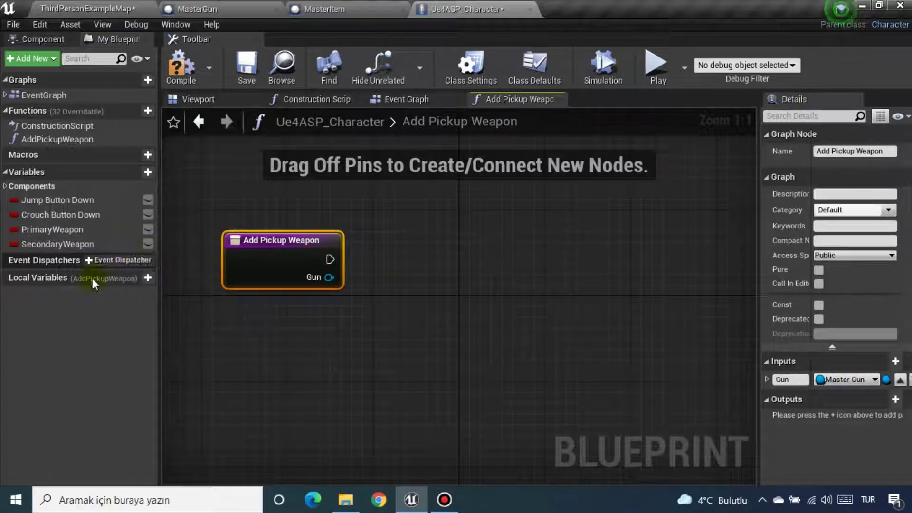
click(70, 231)
click(858, 166)
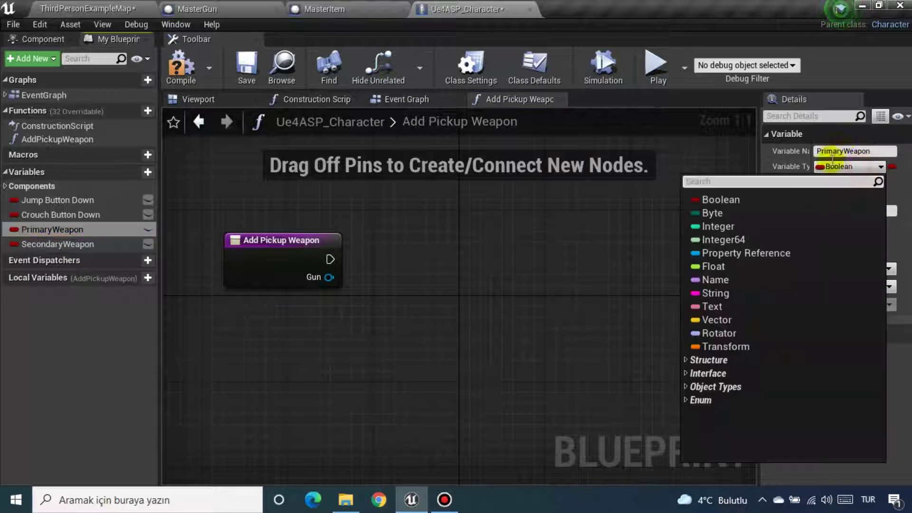
text(master)
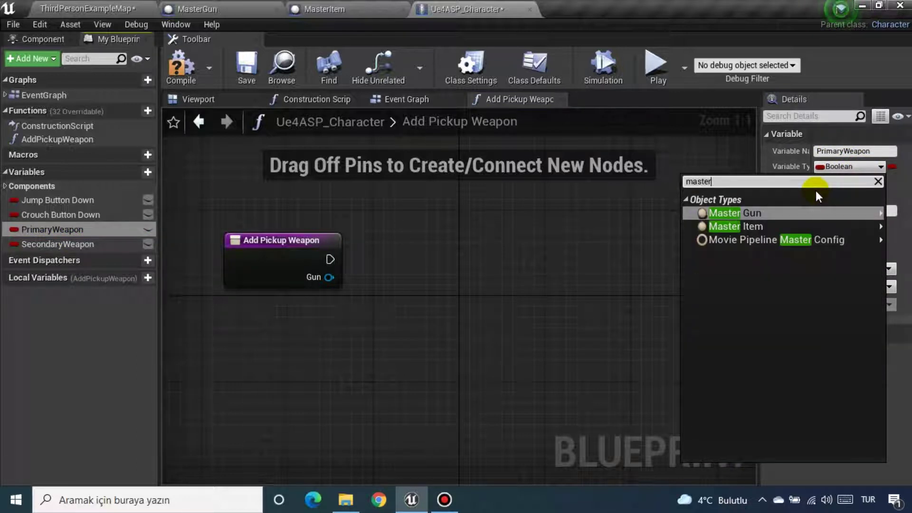
mouse_move(785, 217)
click(659, 211)
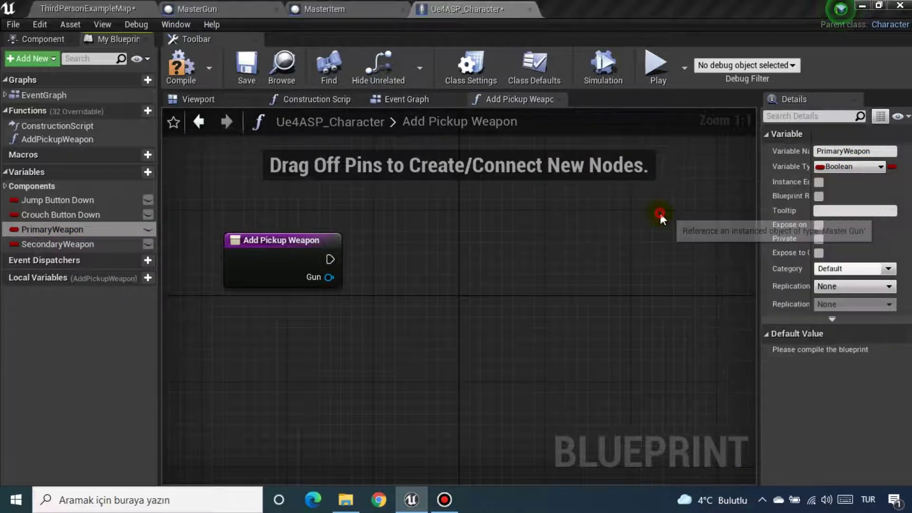
Make SecondaryWeapon a Master Gun object reference, then compile and save the blueprint
click(33, 243)
click(848, 166)
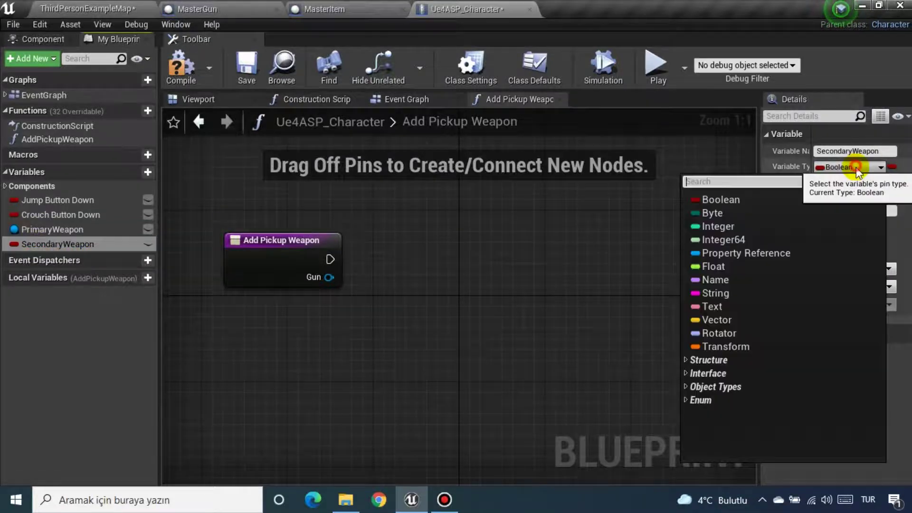
text(master)
mouse_move(776, 212)
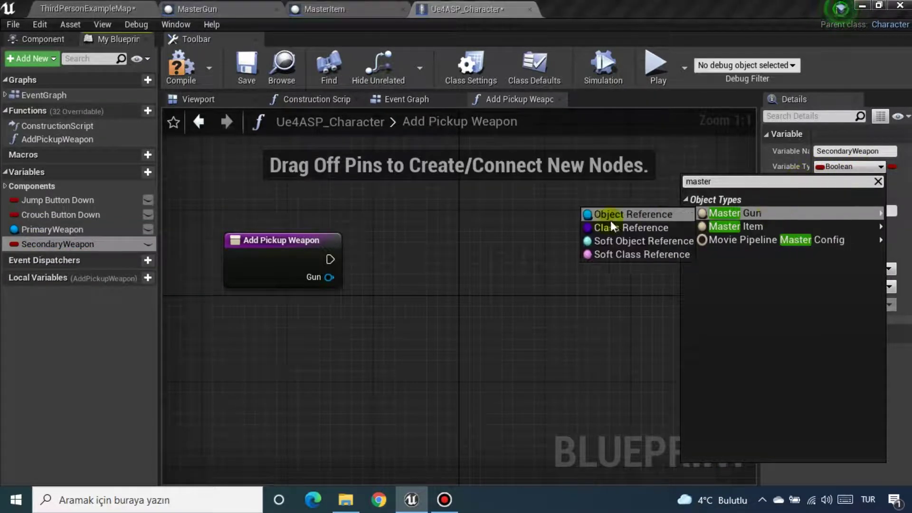
click(618, 212)
click(824, 166)
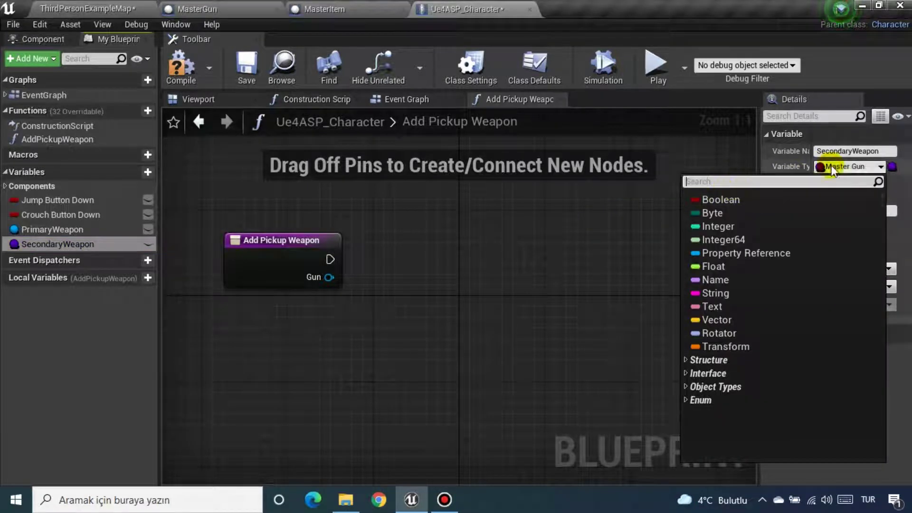
click(831, 166)
click(836, 167)
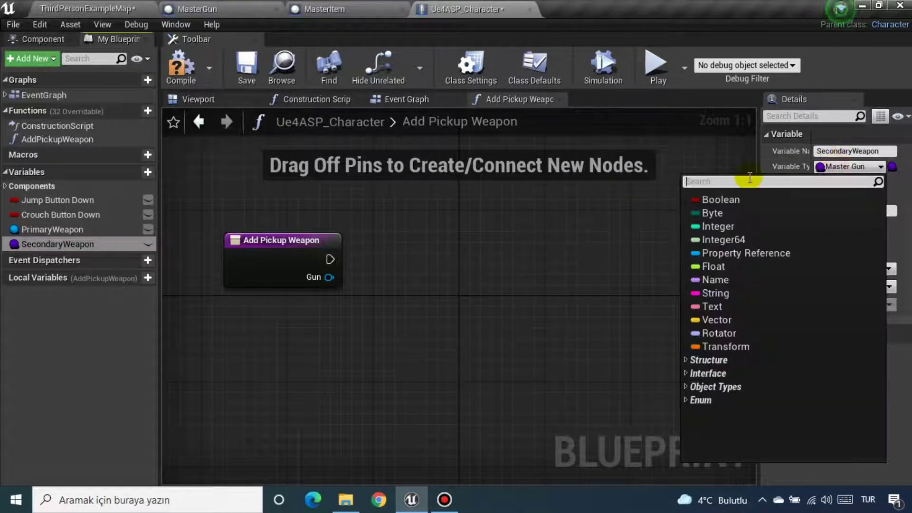
text(master)
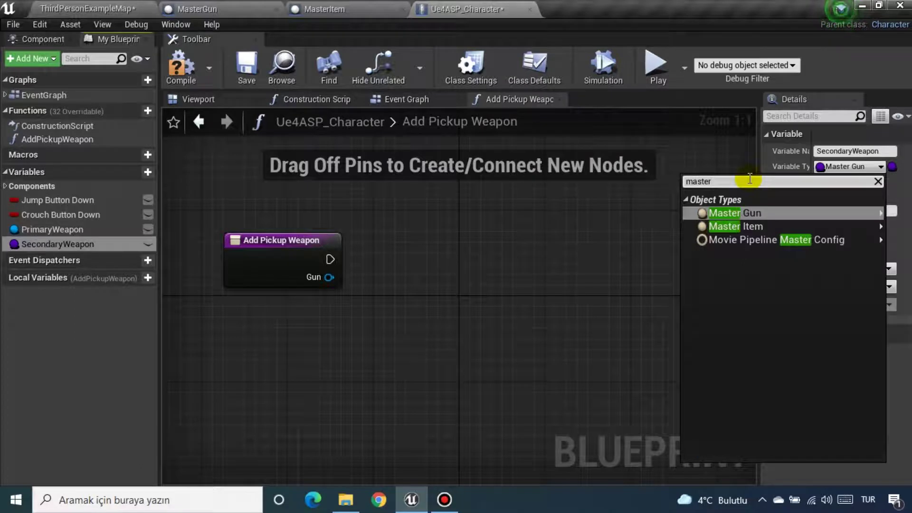
mouse_move(721, 213)
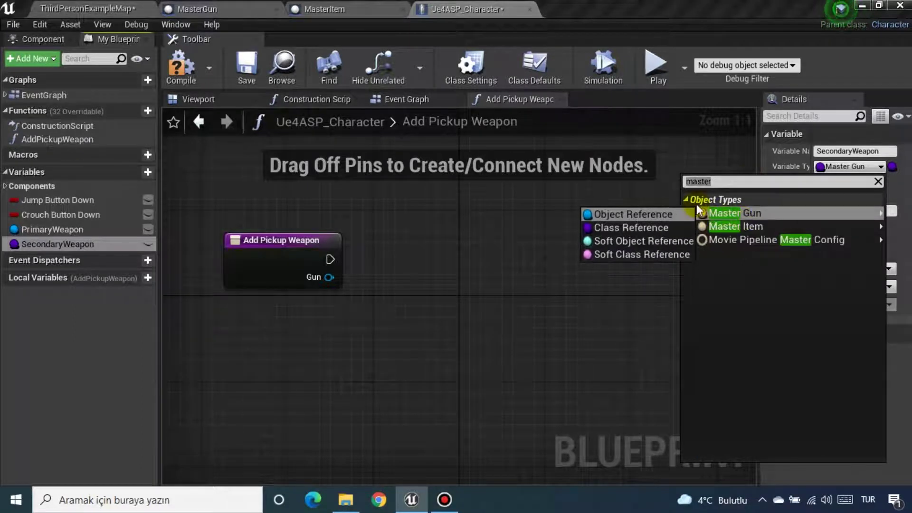
click(649, 214)
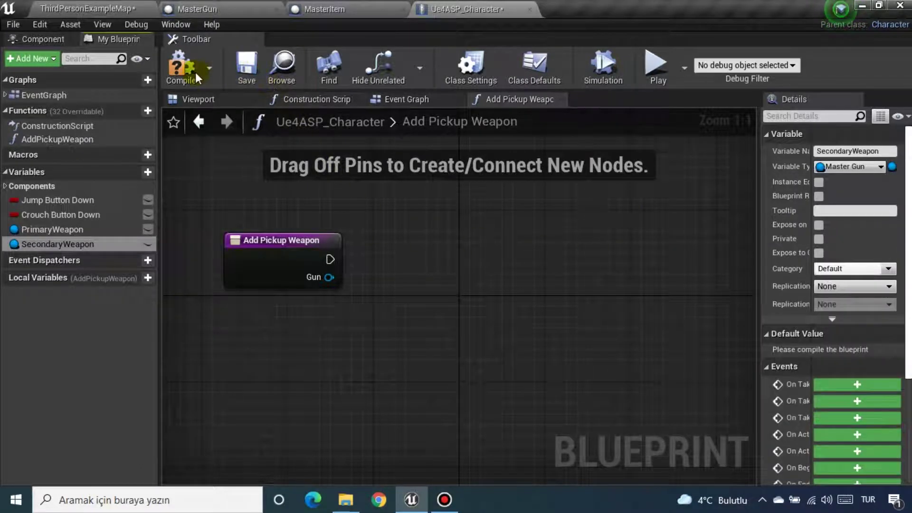
click(182, 66)
click(241, 70)
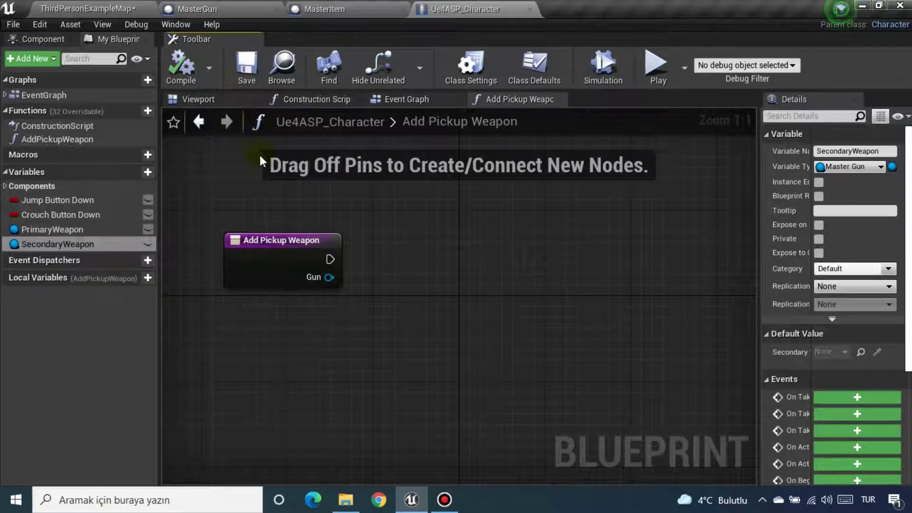
right_drag(418, 237, 383, 183)
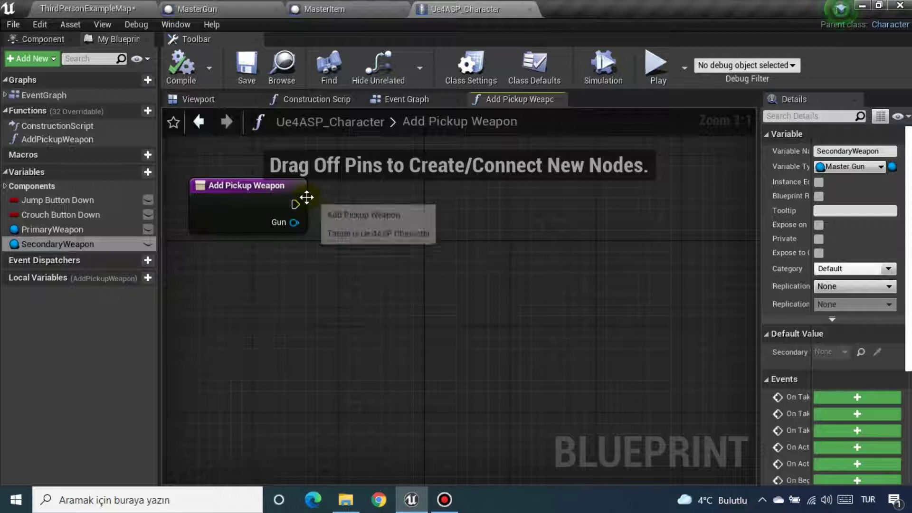
right_drag(353, 210, 350, 297)
Wire an Is Valid macro to Add Pickup Weapon's execution output, arrange the nodes, and open the macro
drag(294, 291, 369, 274)
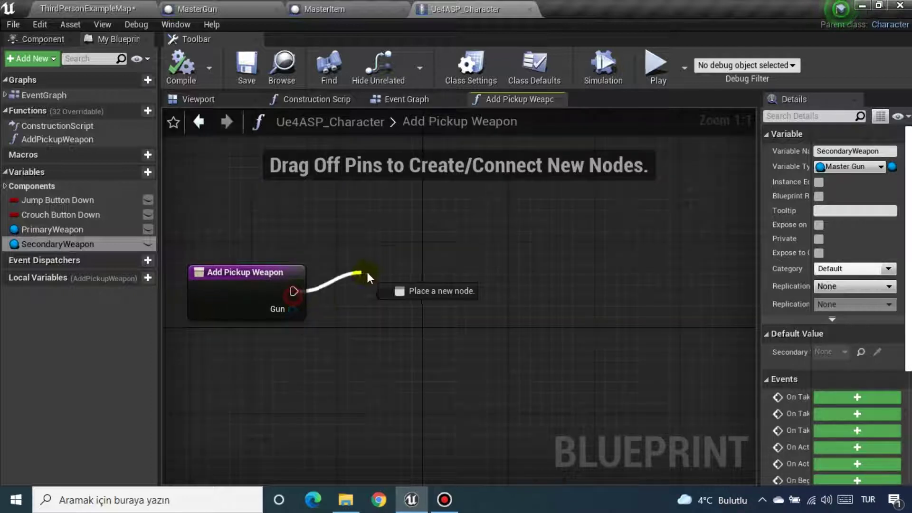
text(is)
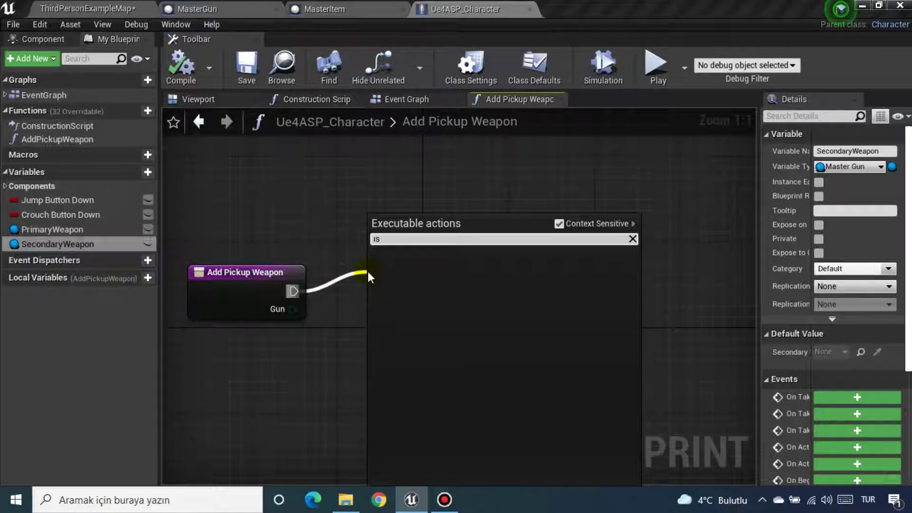
key(BackSpace)
key(BackSpace)
text(Is vali)
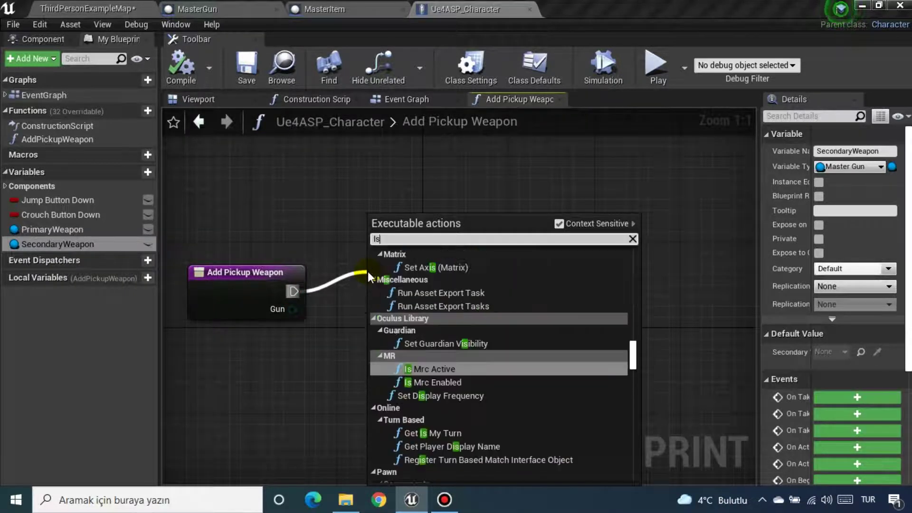
text(d)
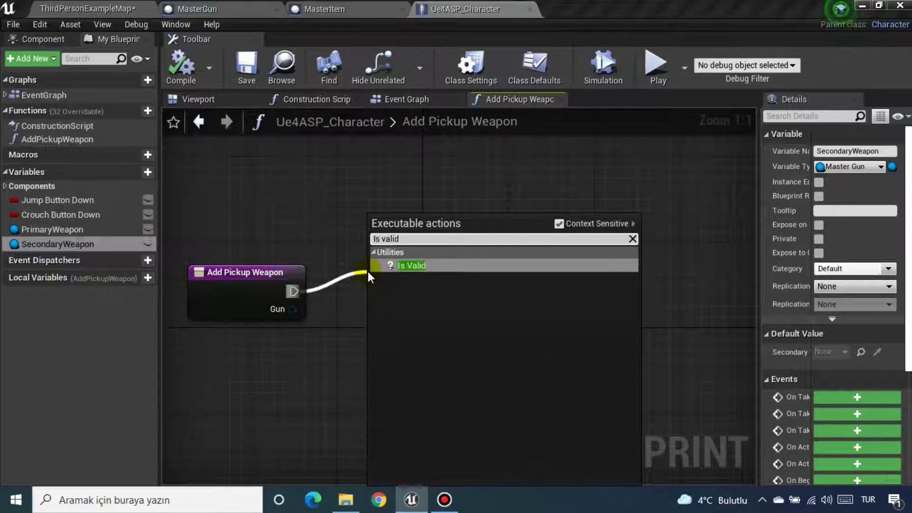
key(Return)
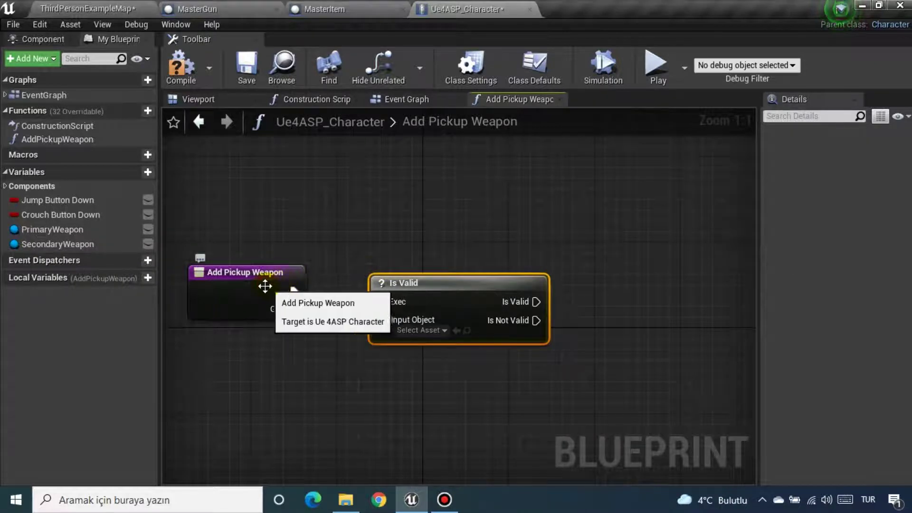
drag(283, 283, 257, 281)
right_drag(392, 249, 441, 187)
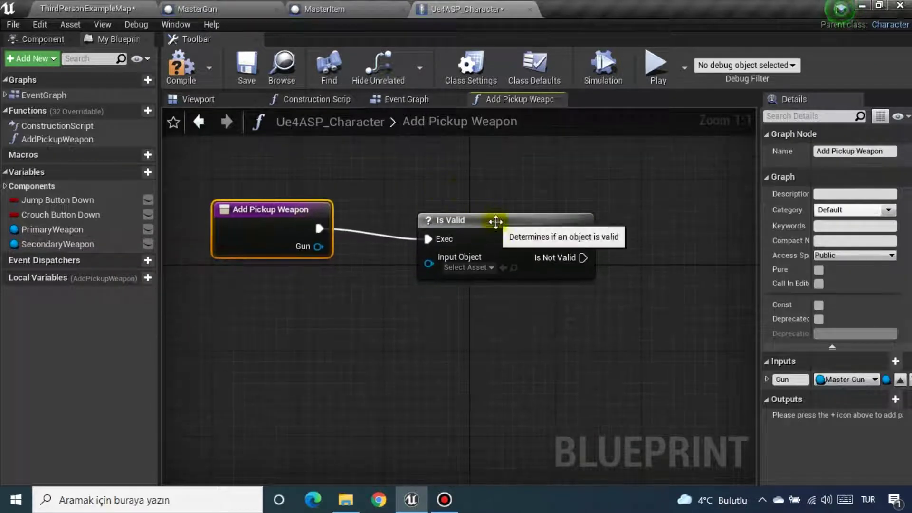
drag(504, 223, 511, 211)
double_click(525, 230)
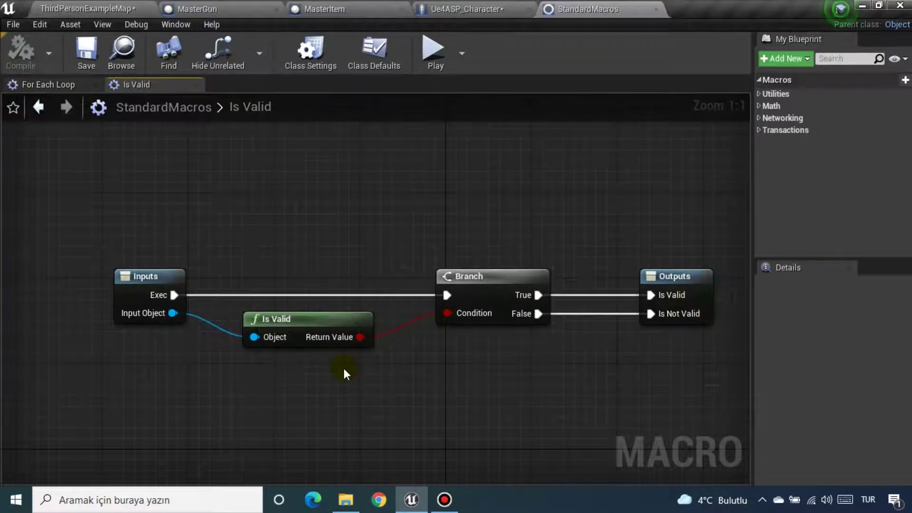
Look inside the Is Valid macro, then close the StandardMacros views to return to Add Pickup Weapon
click(303, 320)
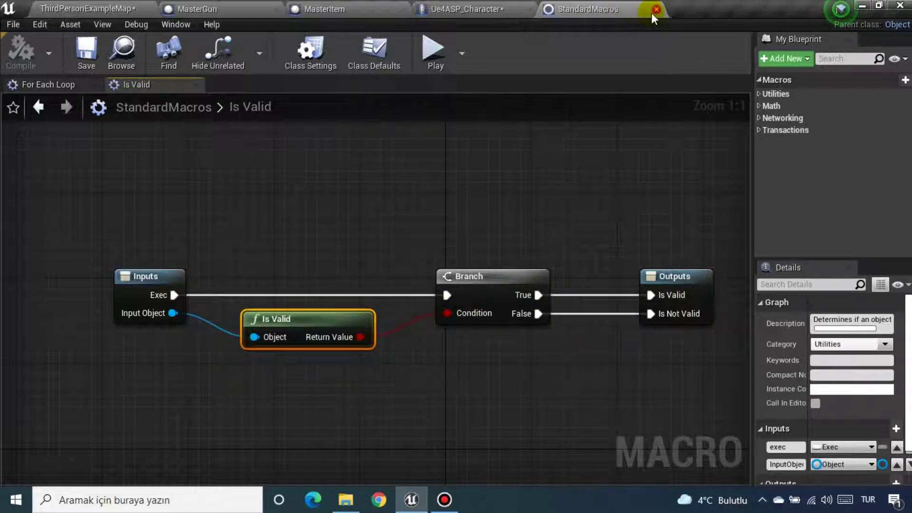
click(196, 86)
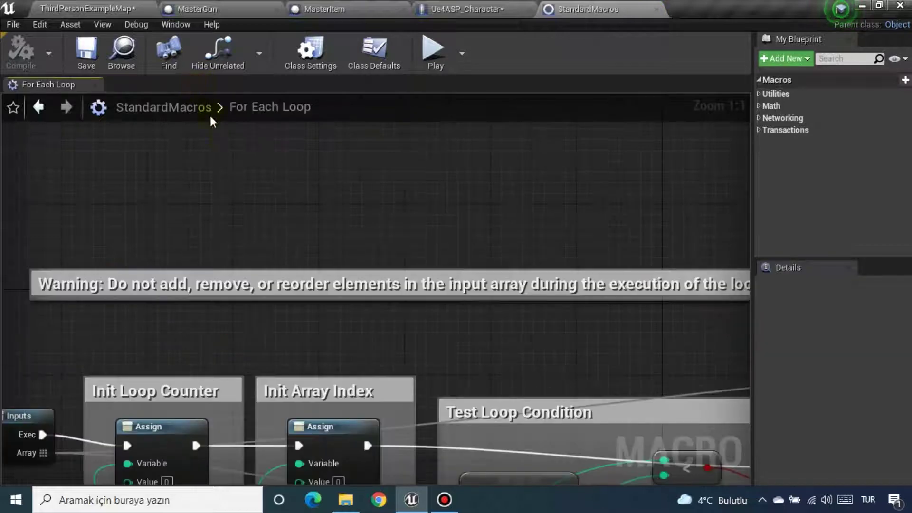
scroll(290, 223, down, 8)
scroll(376, 236, up, 2)
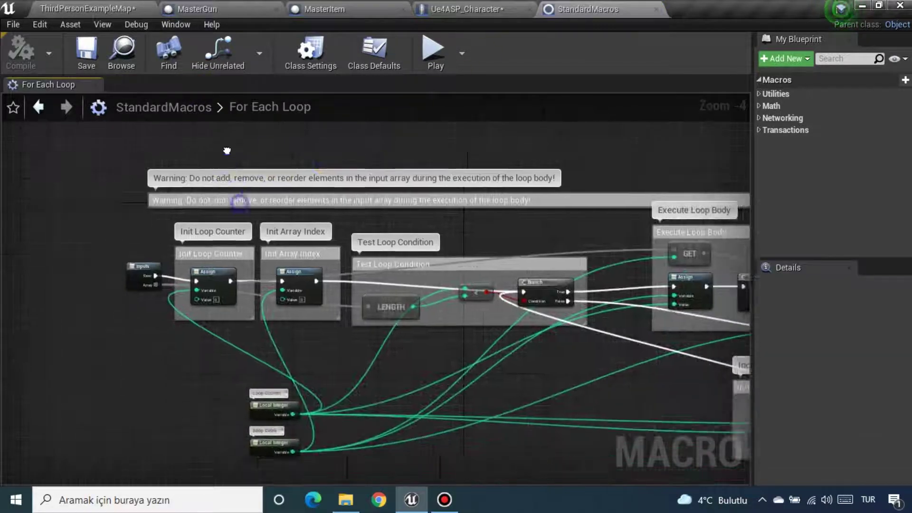
scroll(376, 235, up, 2)
right_drag(549, 316, 355, 321)
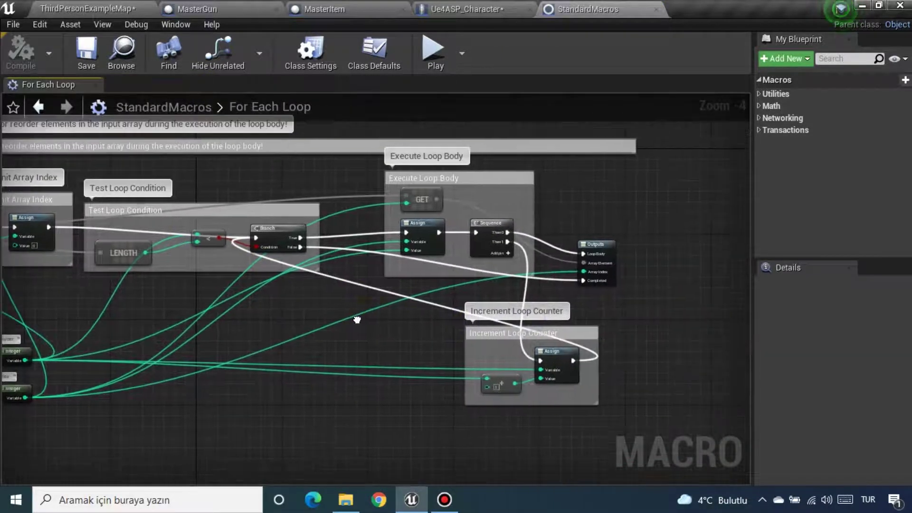
click(655, 9)
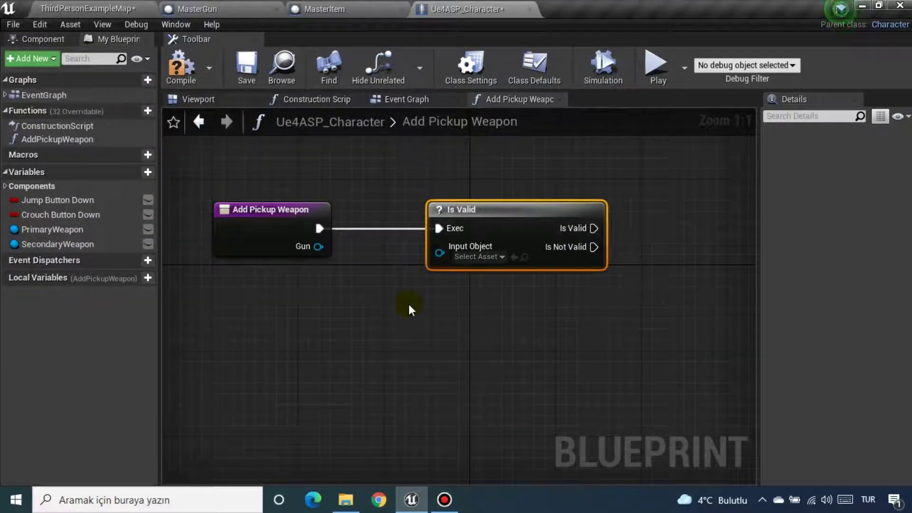
Wire PrimaryWeapon into Is Valid's Input Object and add a SET Primary Weapon on Is Not Valid
mouse_move(57, 230)
mouse_down()
mouse_move(431, 260)
mouse_move(310, 262)
mouse_move(261, 323)
mouse_up()
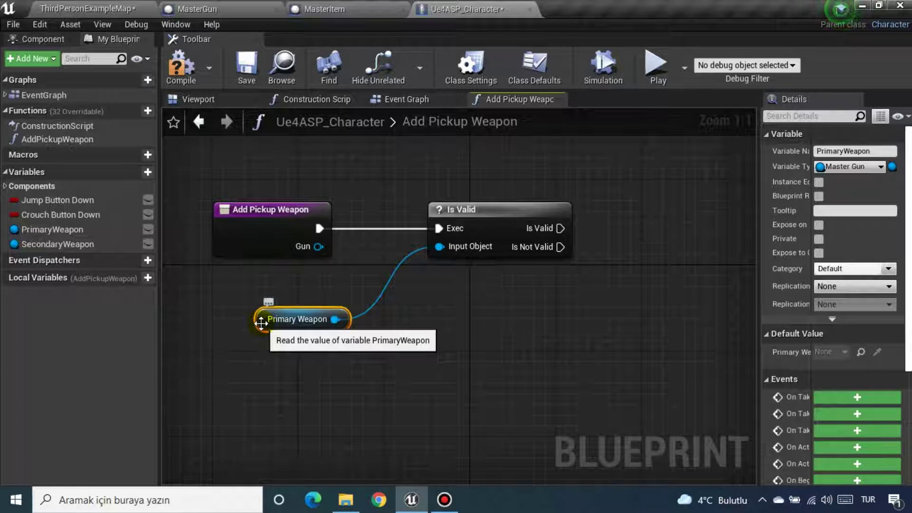
right_drag(501, 298, 432, 302)
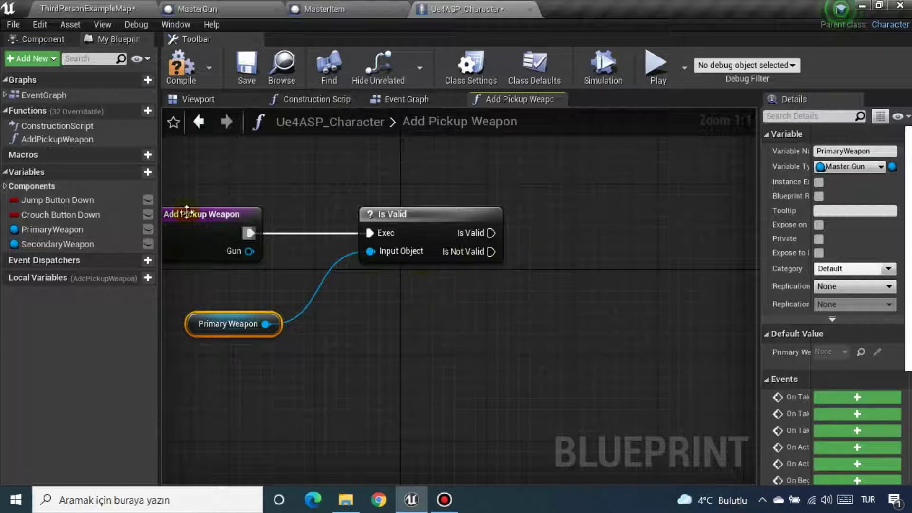
drag(62, 230, 483, 262)
right_drag(634, 286, 612, 204)
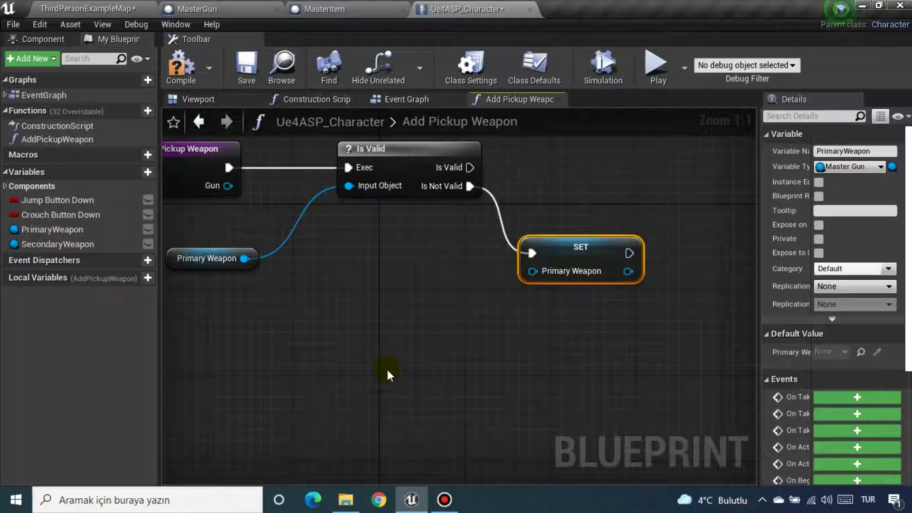
Add a Get Gun node, wire it into the SET's Primary Weapon value, and compile
right_click(399, 292)
text(get)
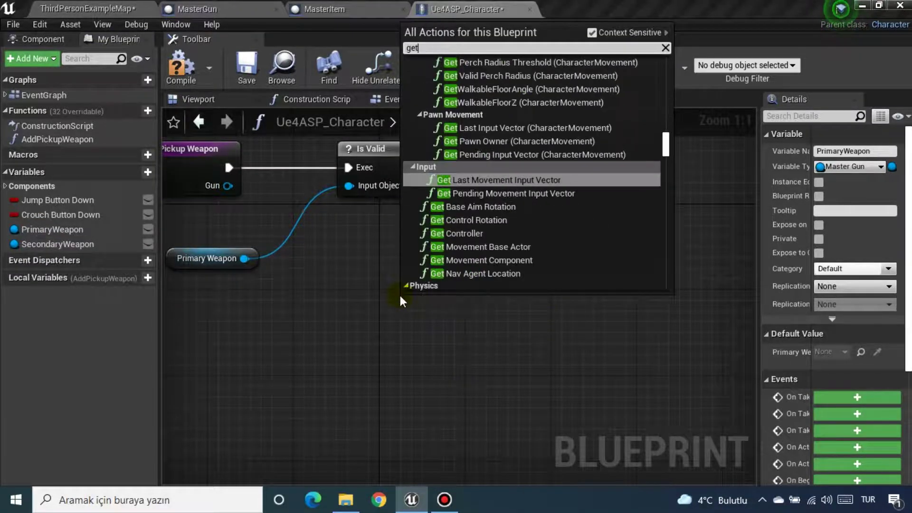
text( gun)
key(Return)
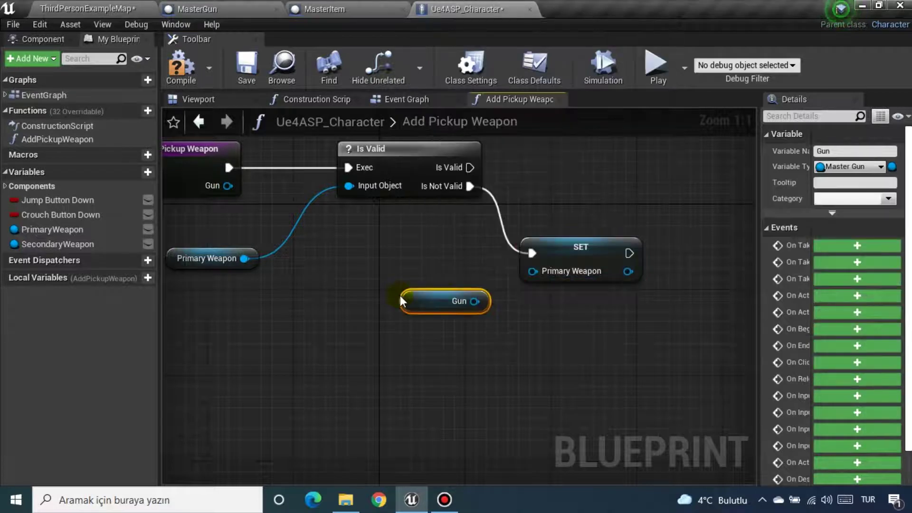
drag(404, 306, 336, 308)
drag(399, 301, 533, 271)
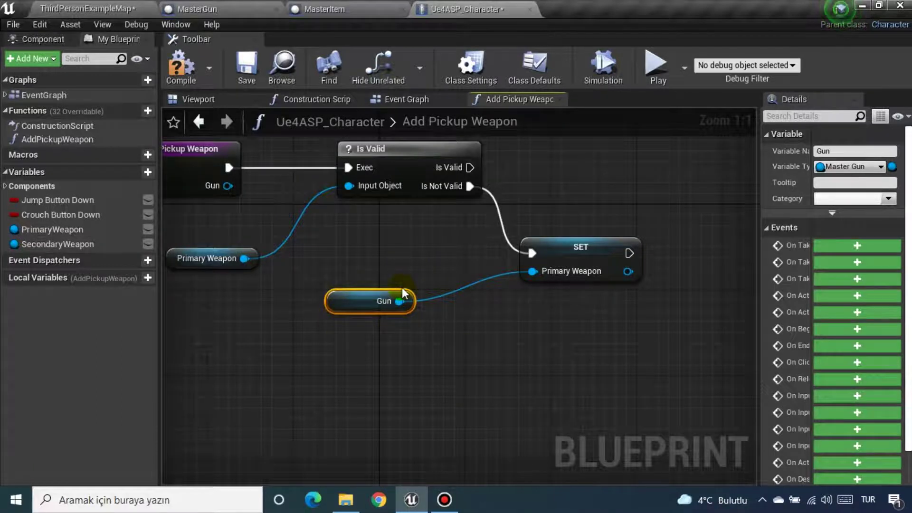
click(186, 59)
Look over the MasterGun and MasterItem blueprints, including MasterItem's viewport
click(213, 7)
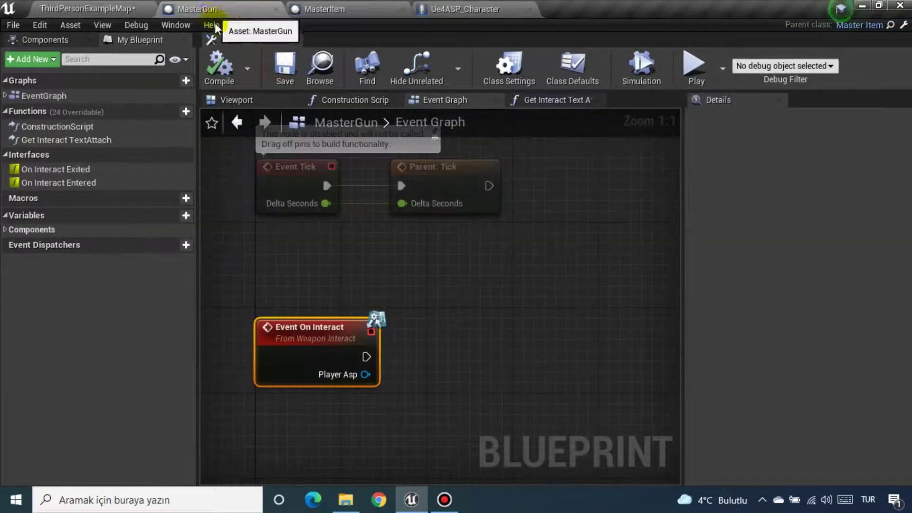
click(342, 9)
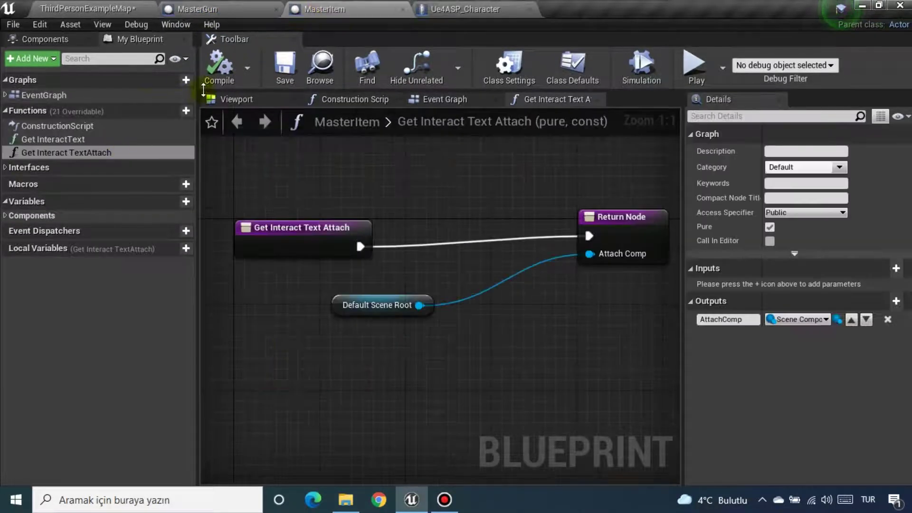
click(224, 99)
click(476, 11)
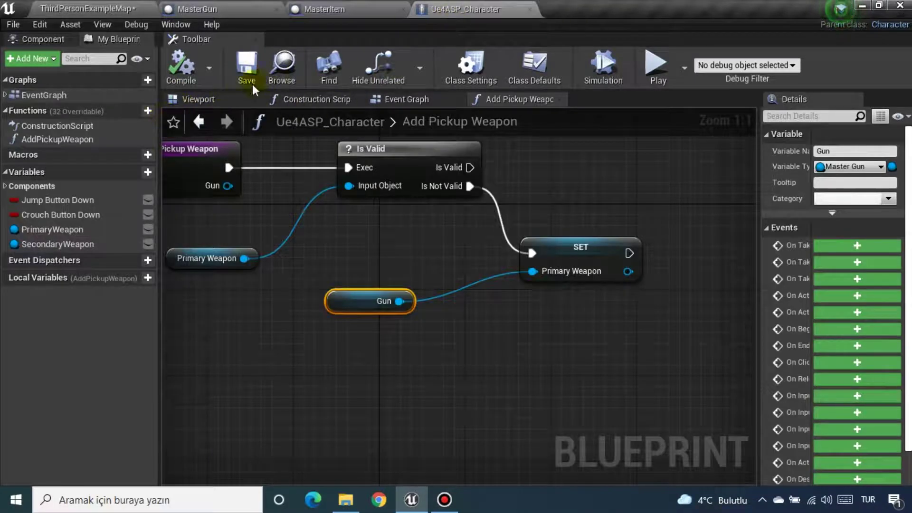
Check MasterGun's Guns Skeletal Mesh component properties, then return to Ue4ASP_Character
click(196, 7)
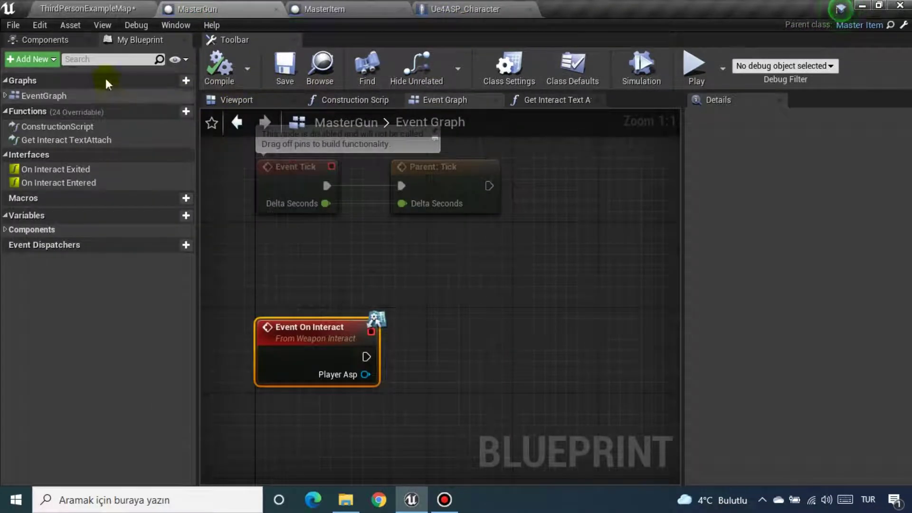
click(53, 41)
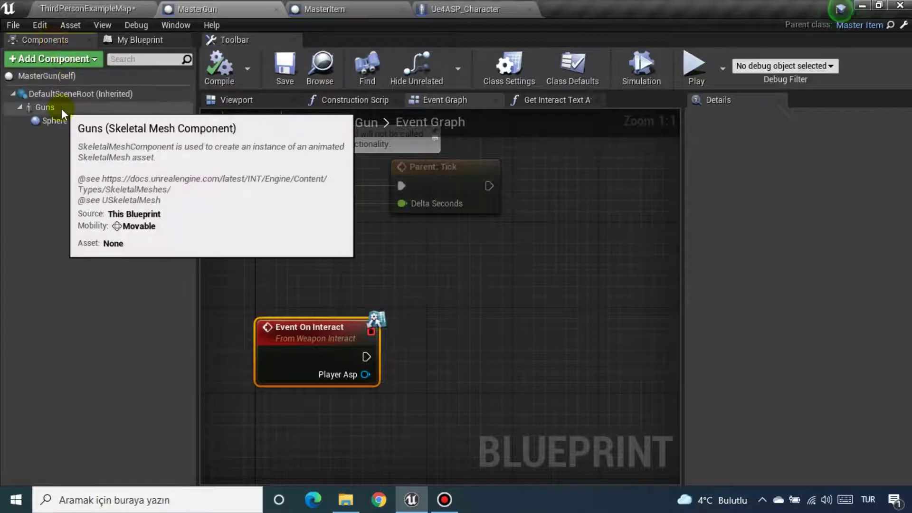
click(61, 108)
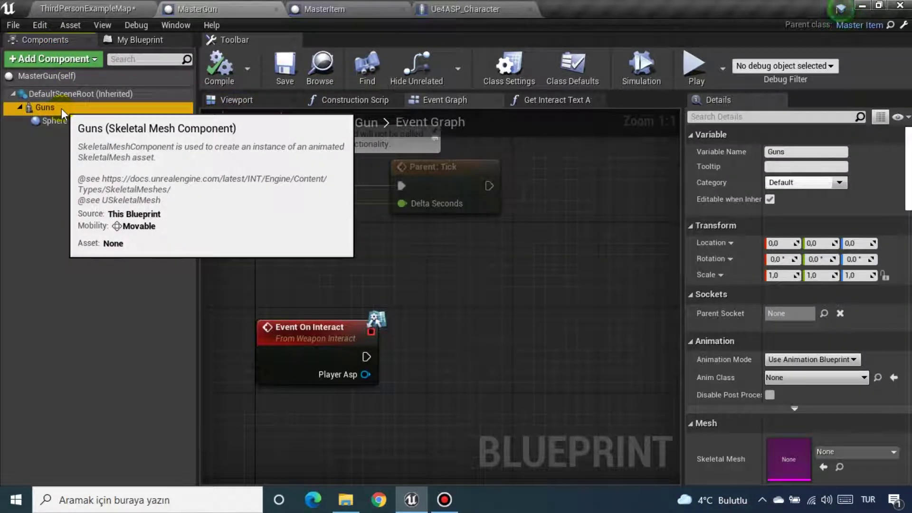
click(463, 9)
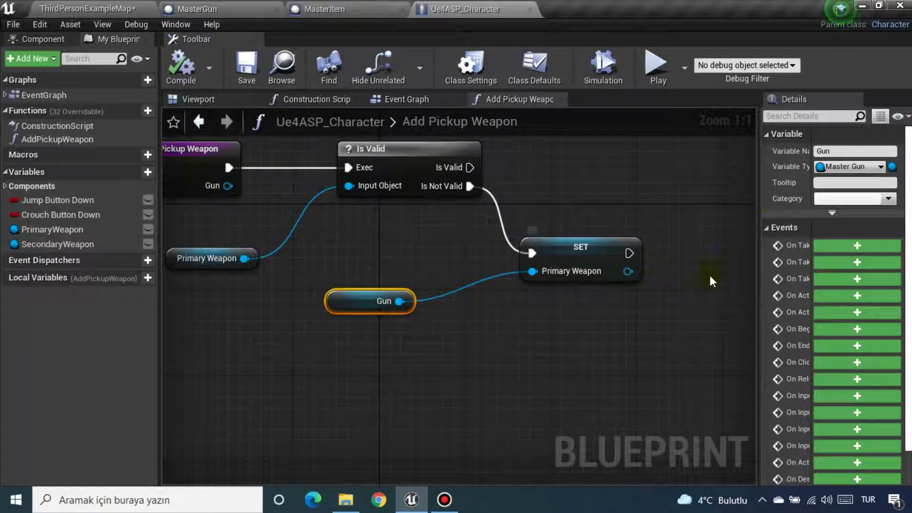
Add a second Is Valid node off the first check's Is Valid output
right_drag(570, 202, 524, 365)
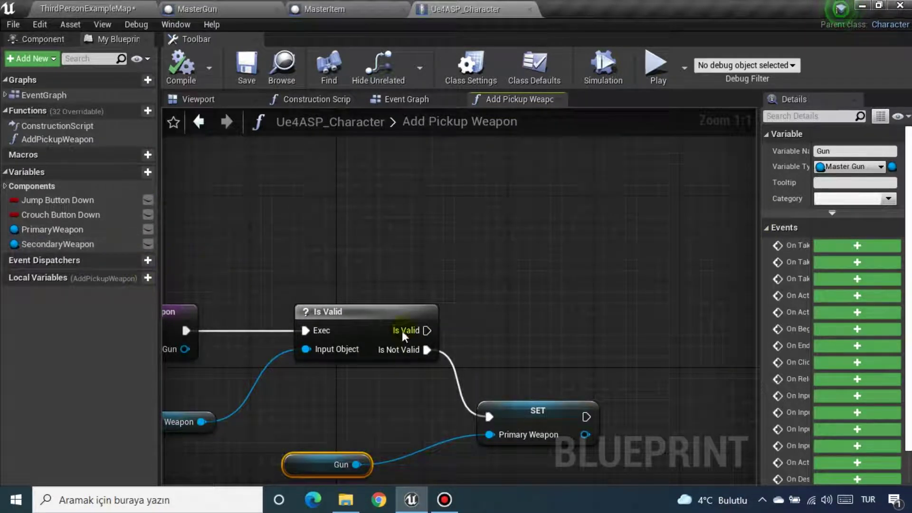
drag(427, 329, 492, 253)
text(s)
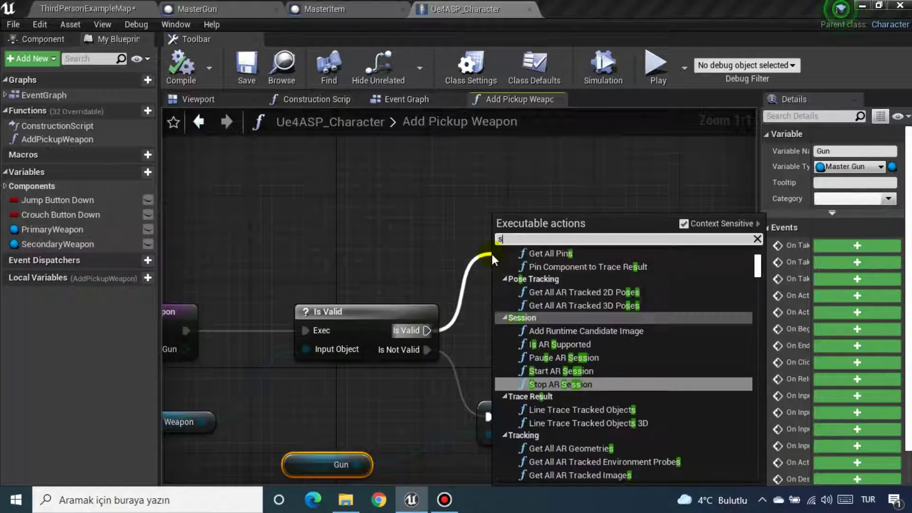
text(e)
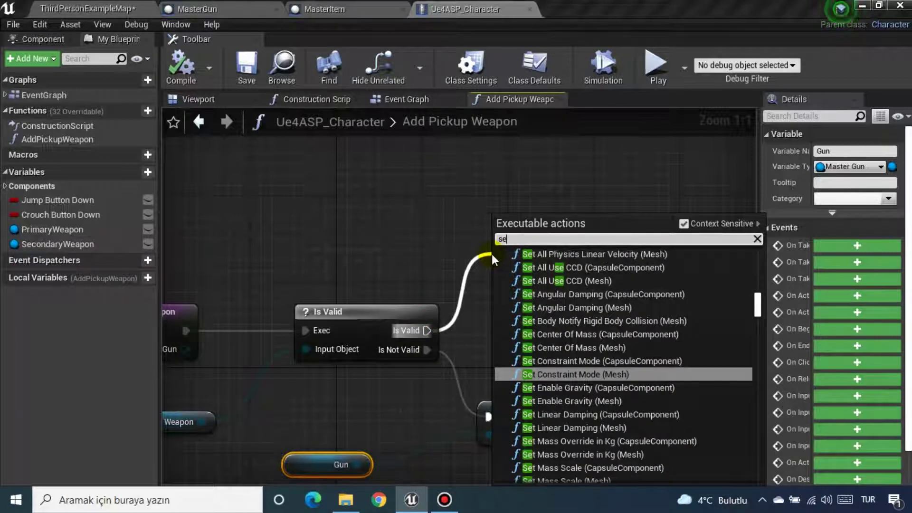
key(BackSpace)
key(BackSpace)
text(Is)
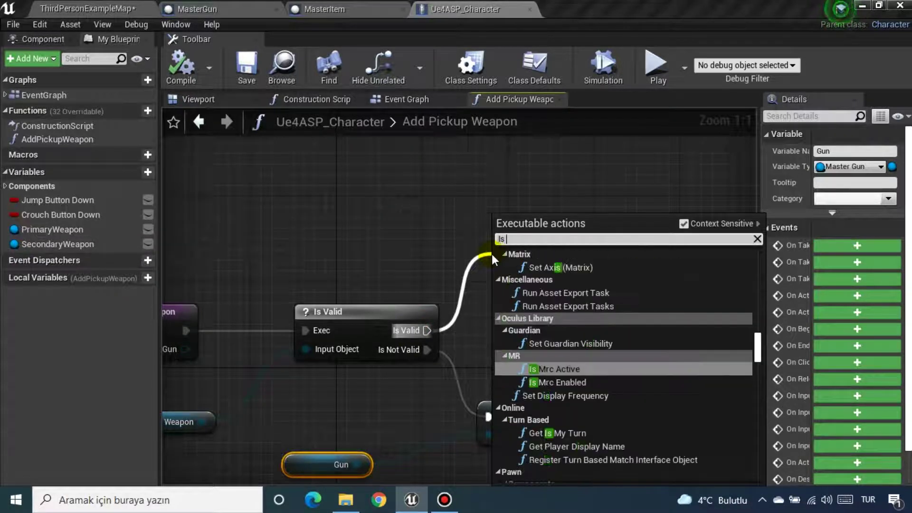
text( valid)
key(Return)
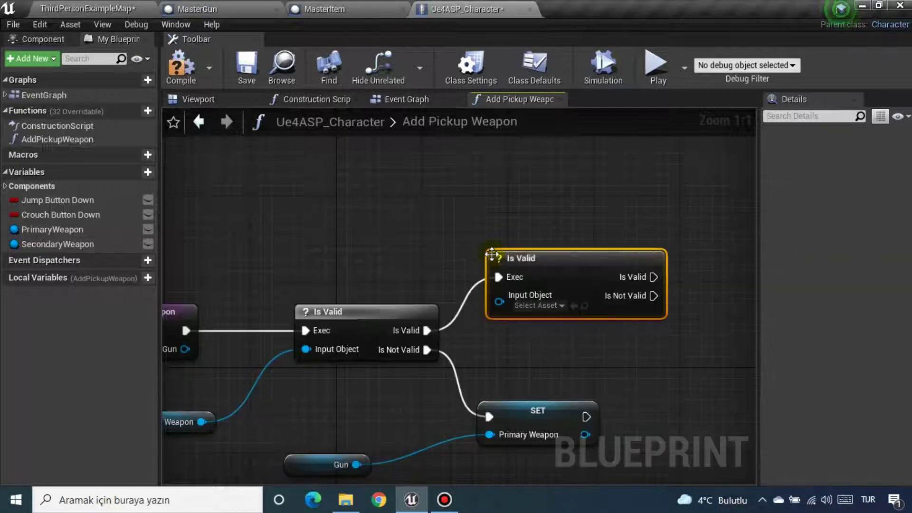
drag(575, 258, 628, 185)
right_drag(582, 306, 424, 316)
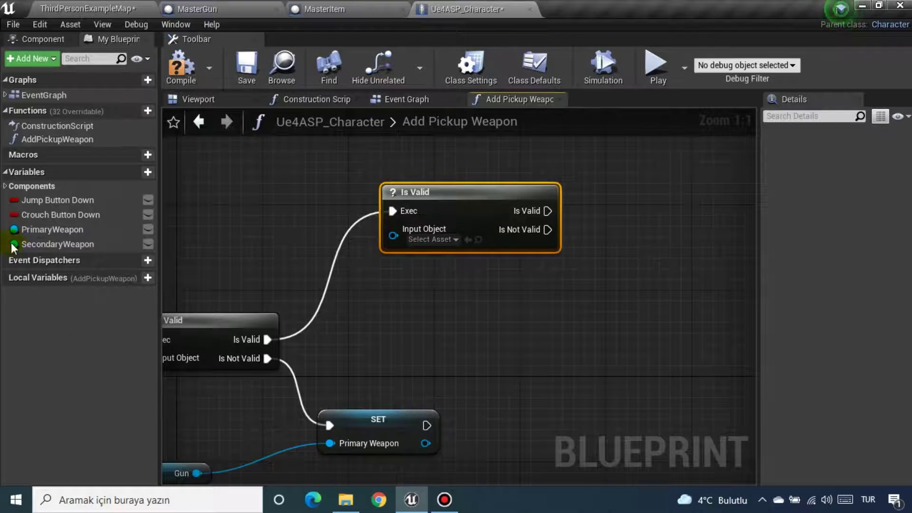
Feed SecondaryWeapon into the new Is Valid check and start a branch from its Is Not Valid output
drag(11, 243, 404, 234)
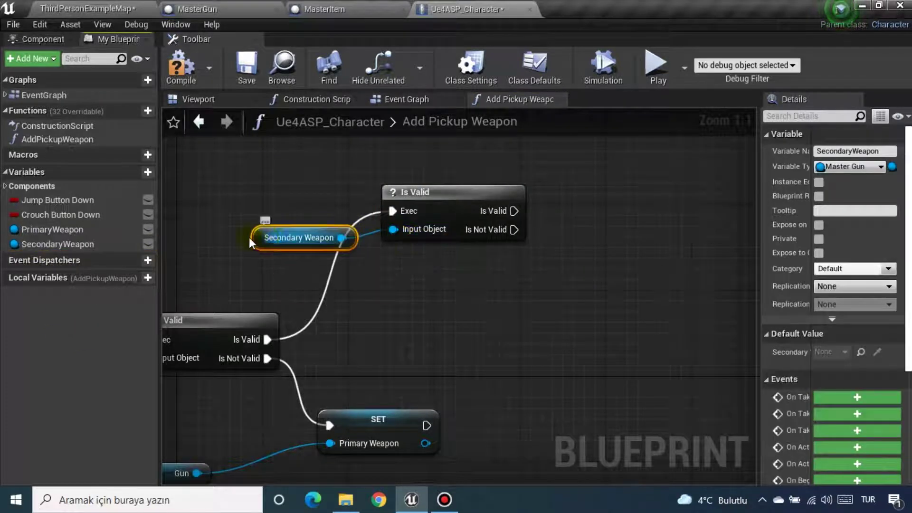
drag(249, 238, 185, 203)
right_drag(410, 279, 240, 286)
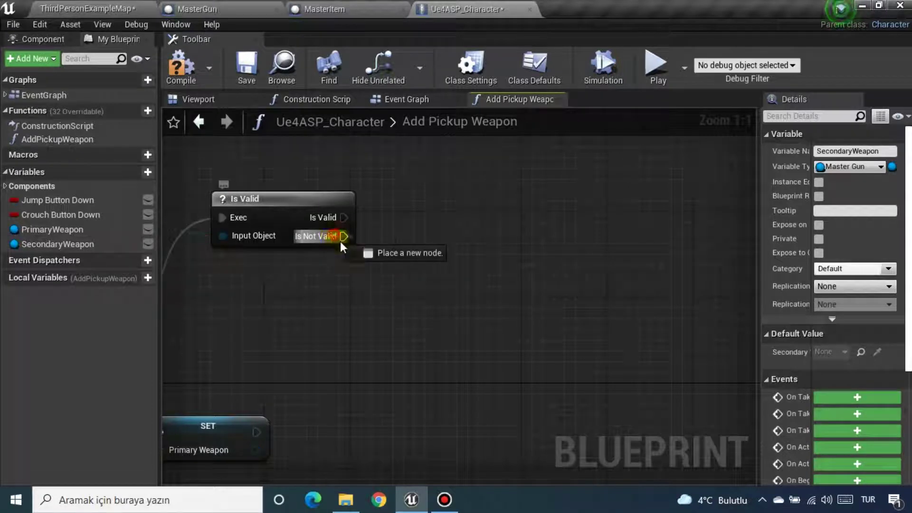
drag(342, 237, 357, 260)
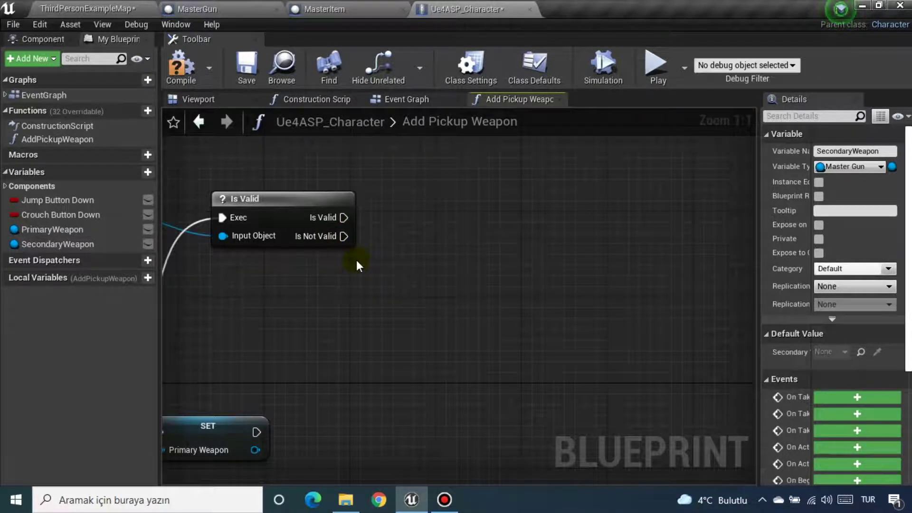
click(356, 260)
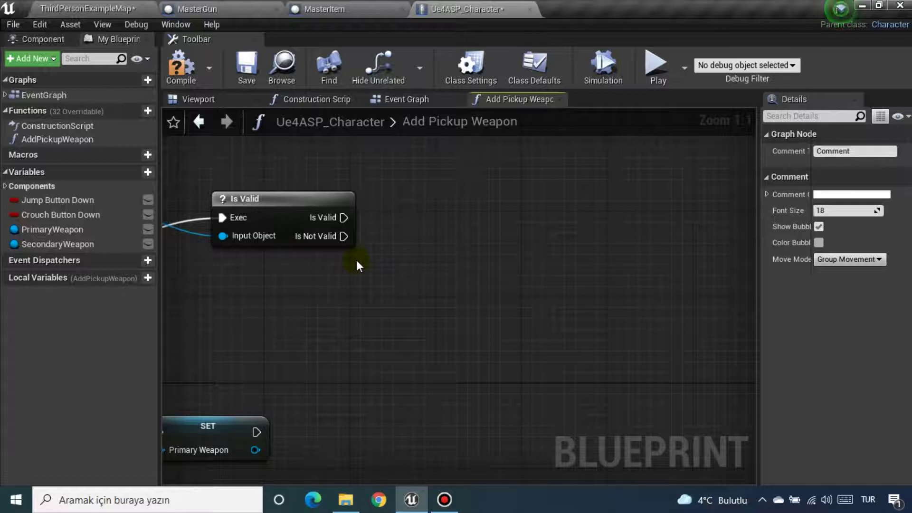
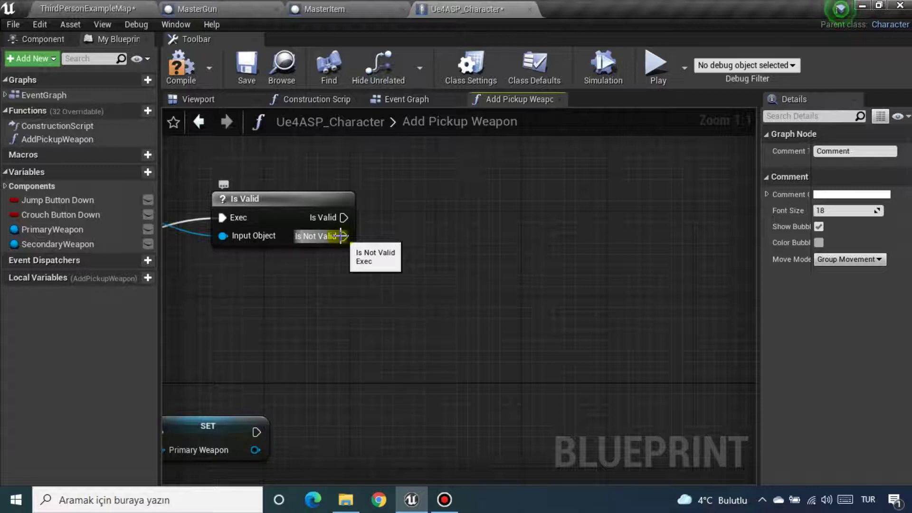
Drop a SET Secondary Weapon node onto the Is Valid check's Is Not Valid pin and position it
drag(341, 235, 371, 257)
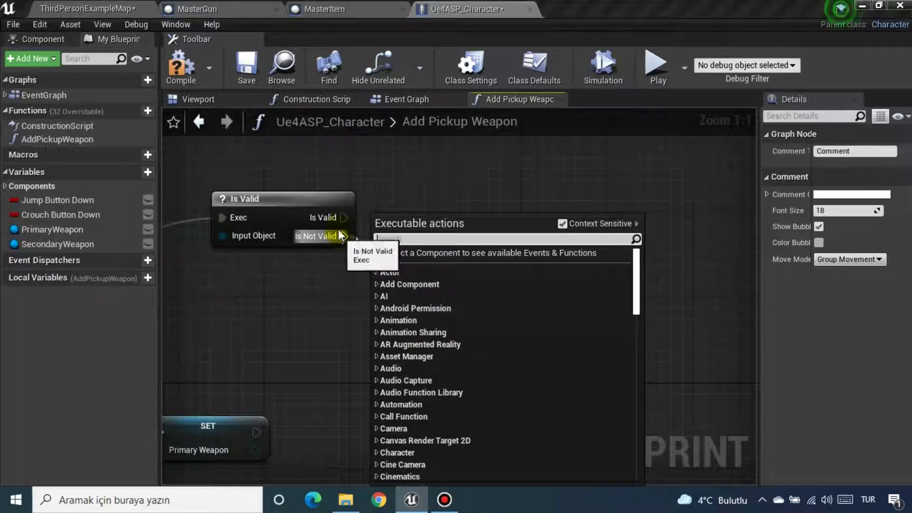
click(397, 186)
drag(343, 236, 369, 268)
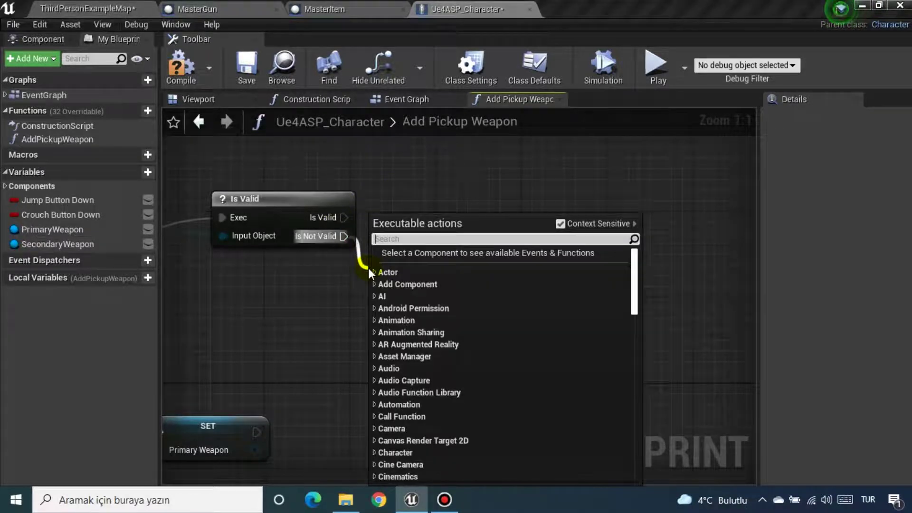
text(get)
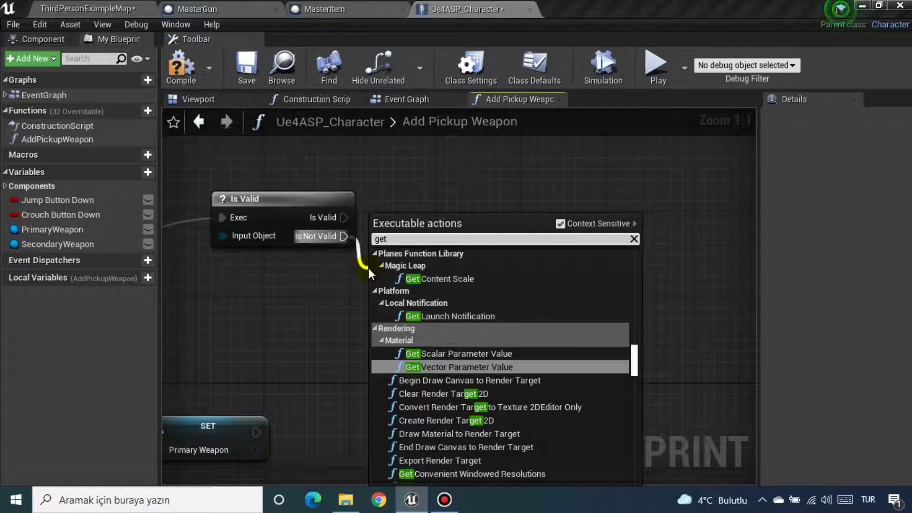
scroll(368, 268, up, 5)
click(337, 282)
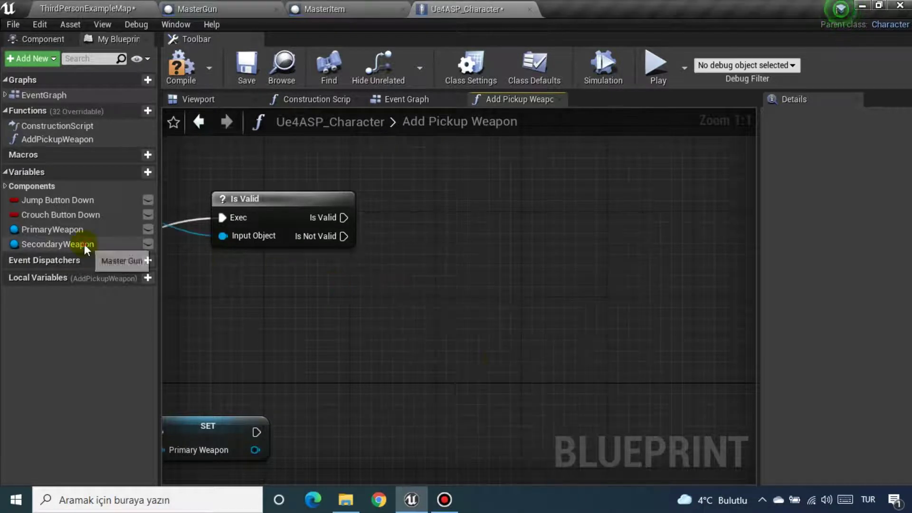
drag(84, 244, 407, 228)
drag(446, 256, 480, 299)
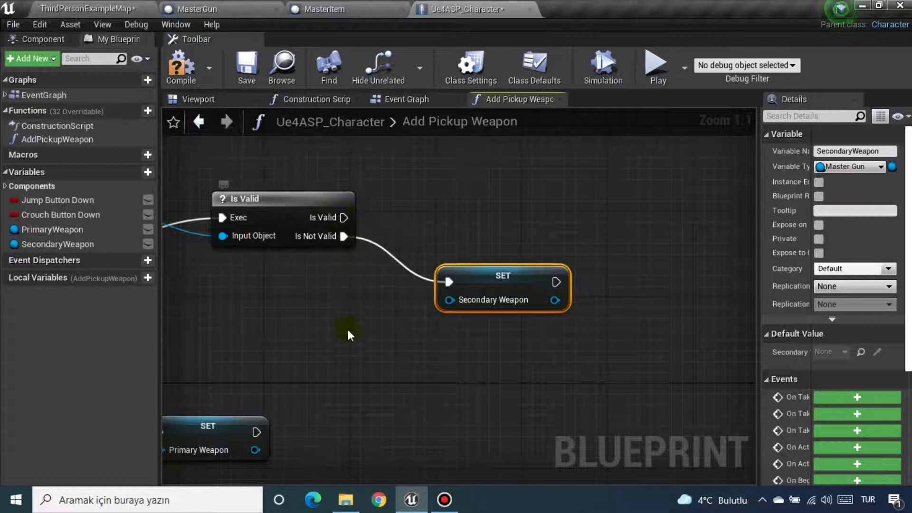
right_drag(320, 367, 472, 283)
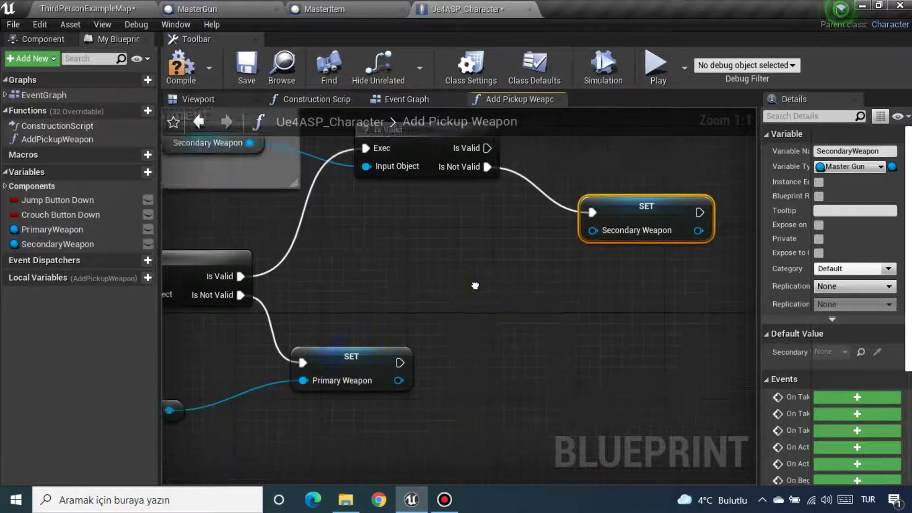
Wire the Gun getter's output into the SET Secondary Weapon input
click(187, 366)
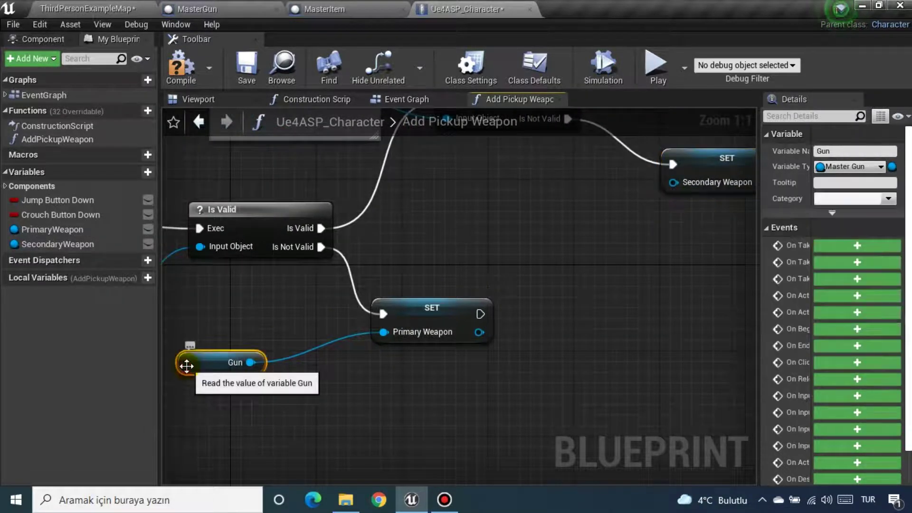
right_drag(314, 328, 482, 326)
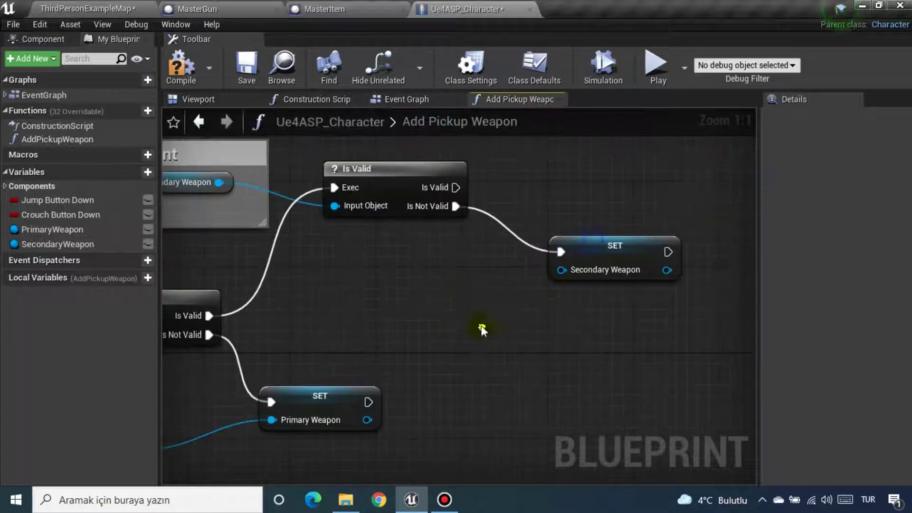
click(458, 287)
click(453, 299)
drag(482, 300, 560, 273)
drag(432, 301, 411, 301)
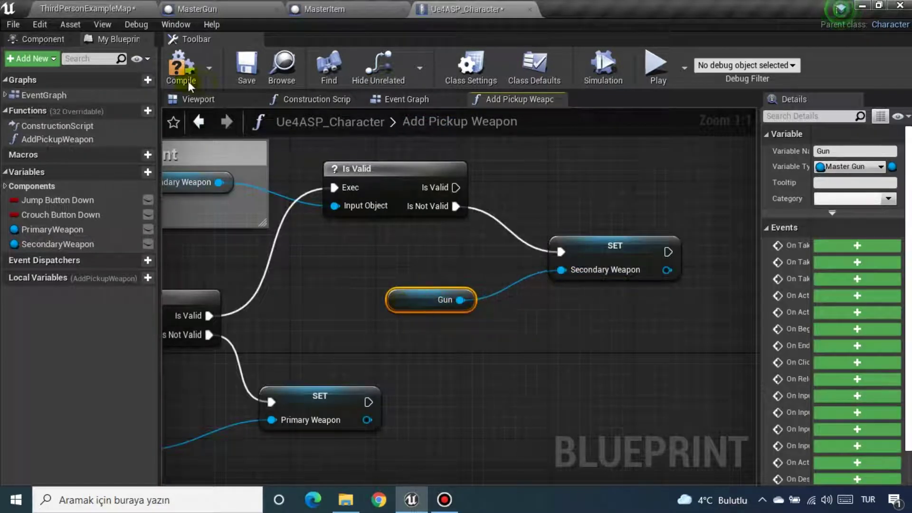
Compile and save the character blueprint, then return to the ThirdPersonExampleMap level editor
click(241, 66)
right_drag(492, 177, 412, 222)
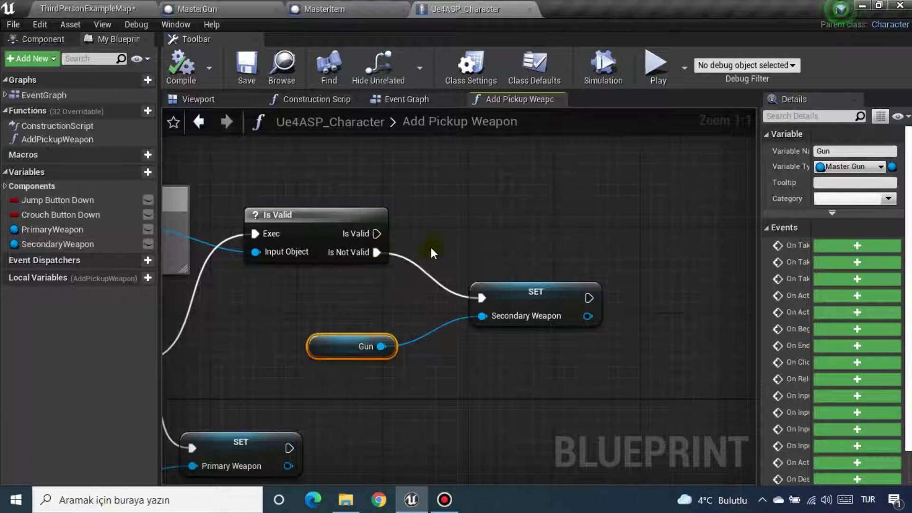
right_drag(434, 250, 536, 208)
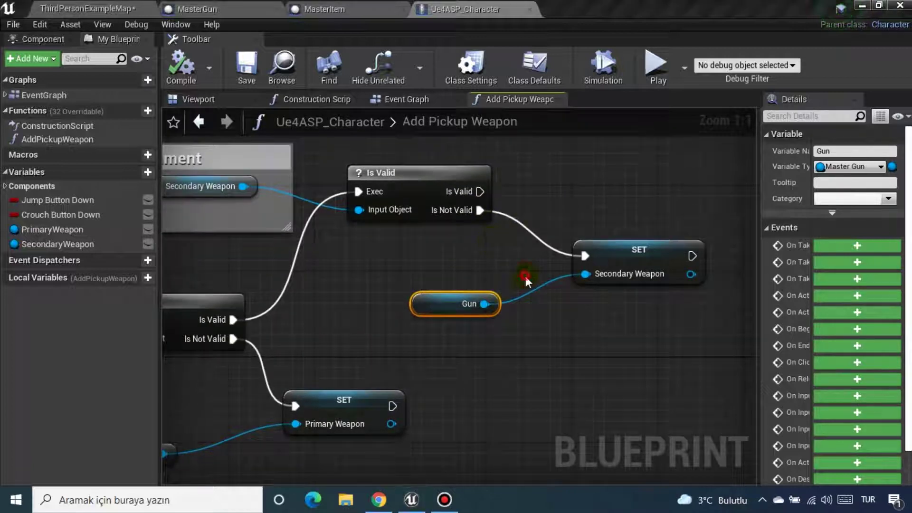
click(382, 251)
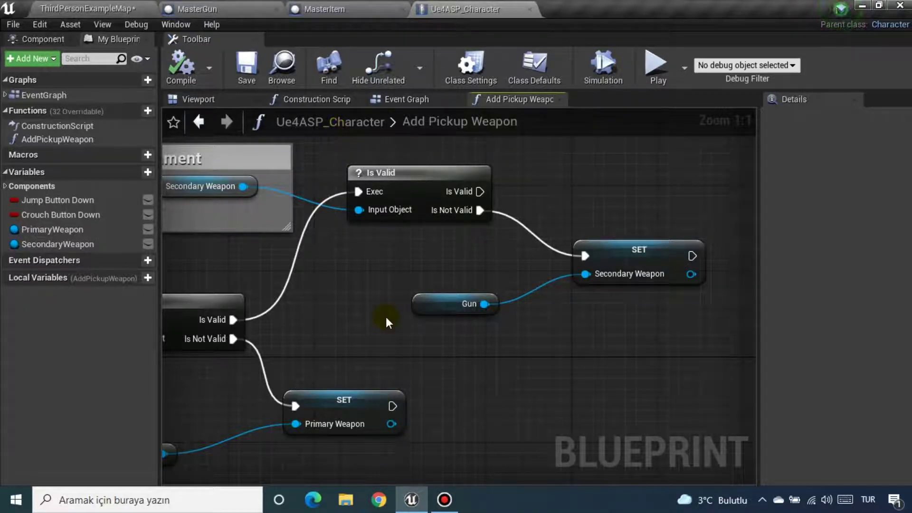
click(104, 8)
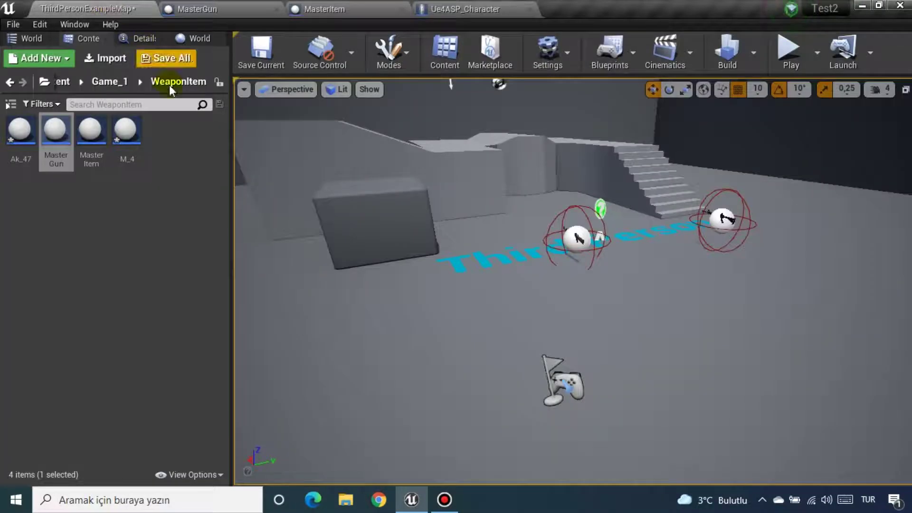
Save all four unsaved files and go to the AnimStarterPack content folder
click(166, 59)
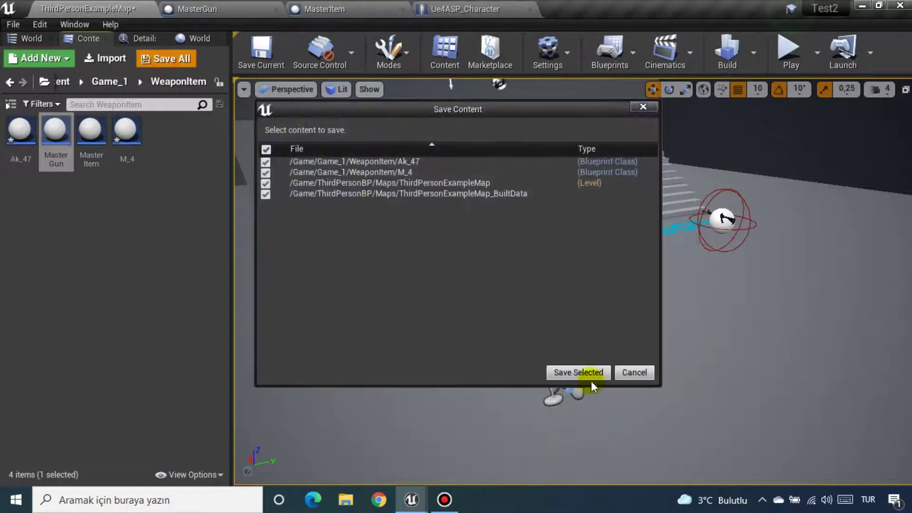
click(593, 385)
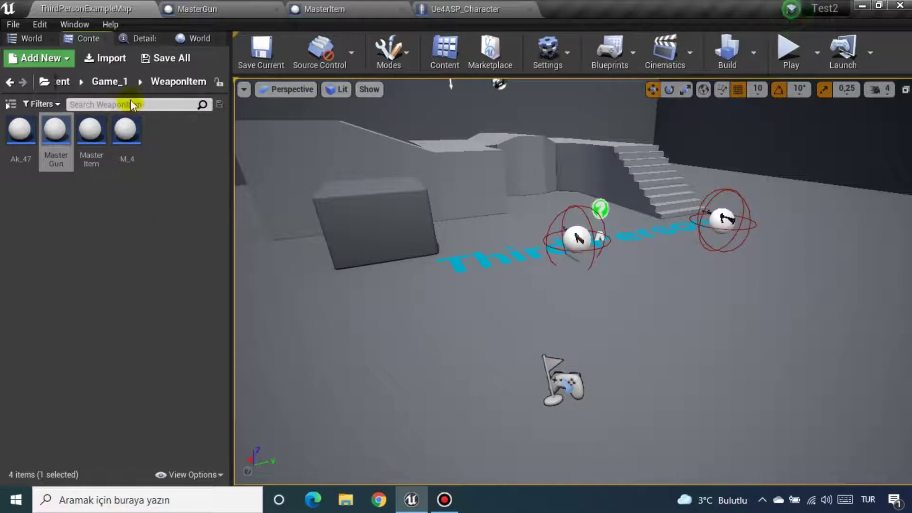
click(121, 88)
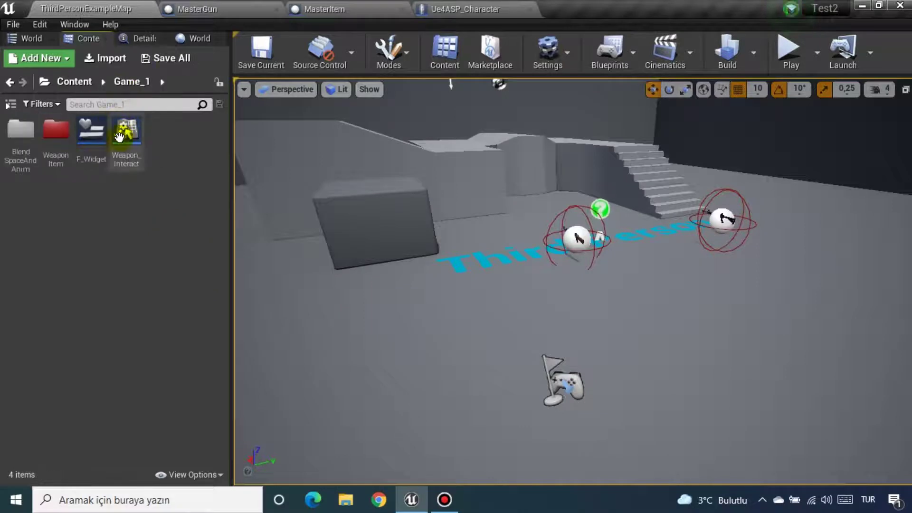
click(78, 89)
double_click(20, 131)
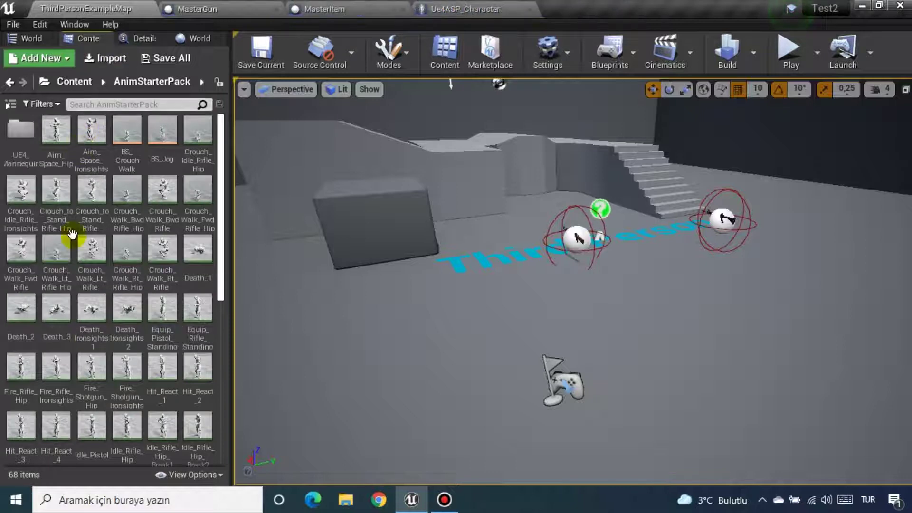
Open UE4_Mannequin_Skeleton from the UE4_Mannequin > Mesh folder
scroll(89, 353, down, 2)
scroll(89, 355, down, 2)
scroll(89, 357, down, 2)
scroll(88, 357, down, 2)
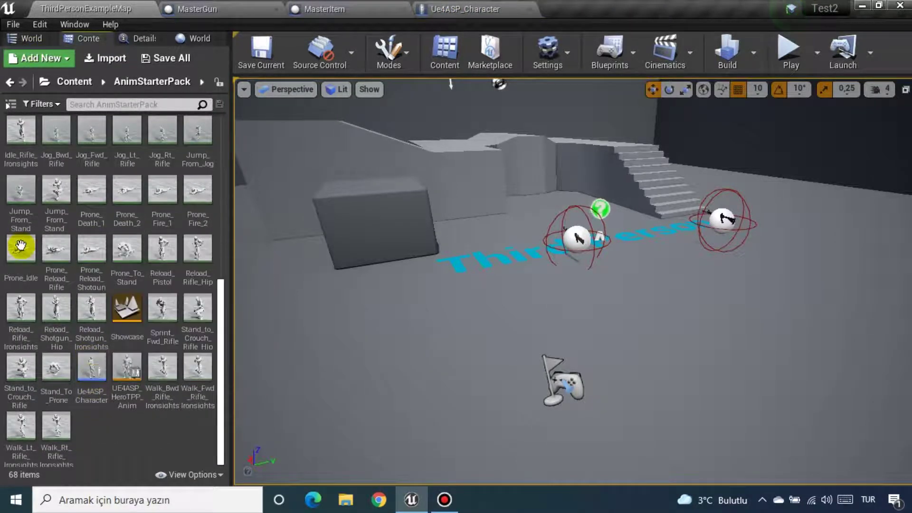
scroll(21, 245, up, 2)
scroll(19, 241, up, 2)
scroll(20, 239, up, 1)
scroll(23, 233, up, 2)
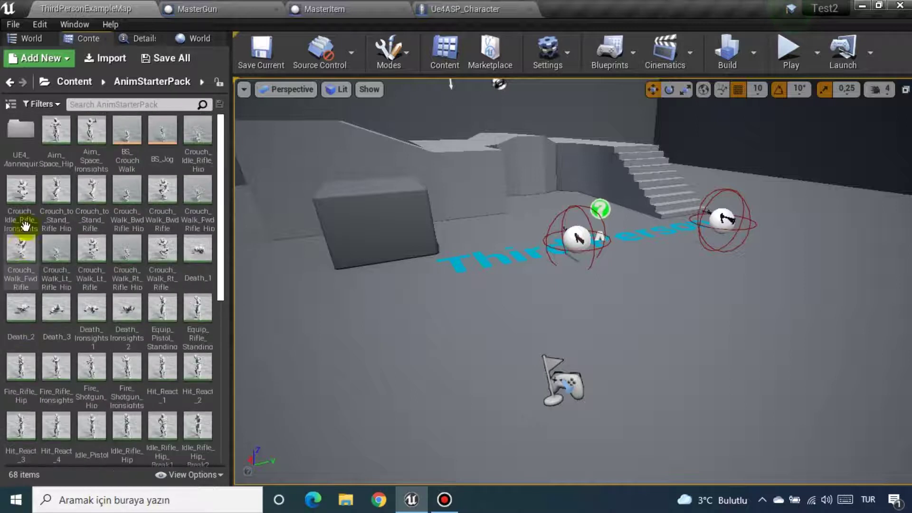
double_click(20, 129)
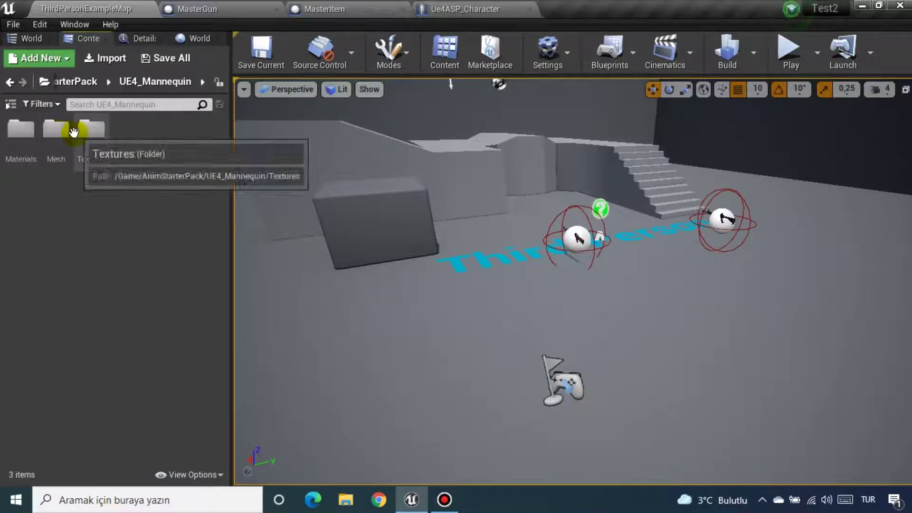
double_click(56, 130)
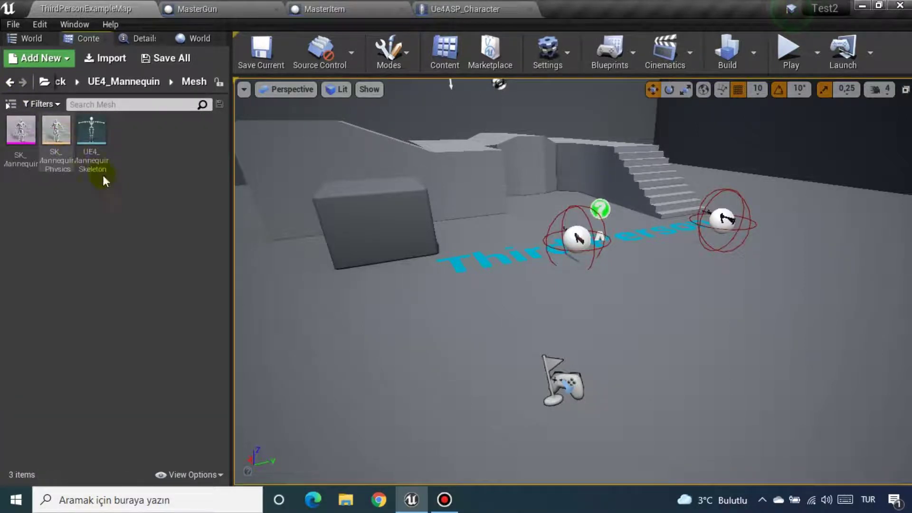
double_click(98, 142)
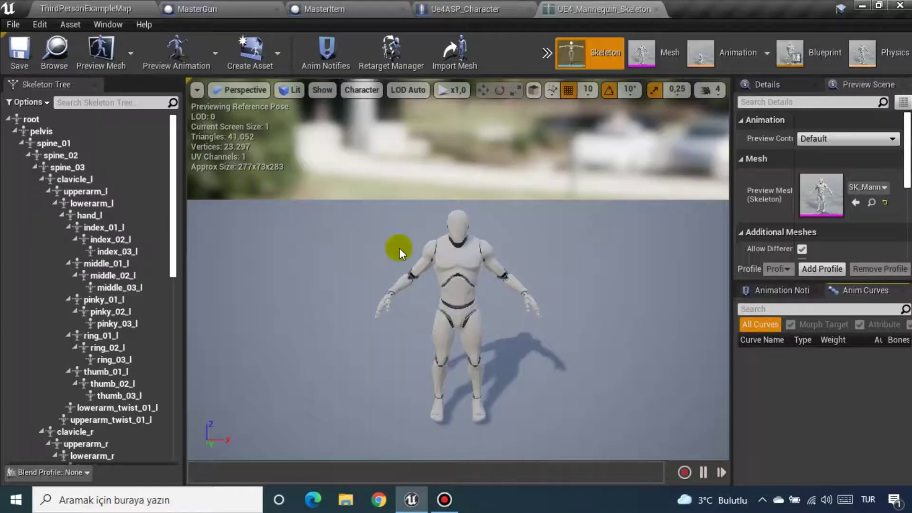
drag(399, 247, 408, 223)
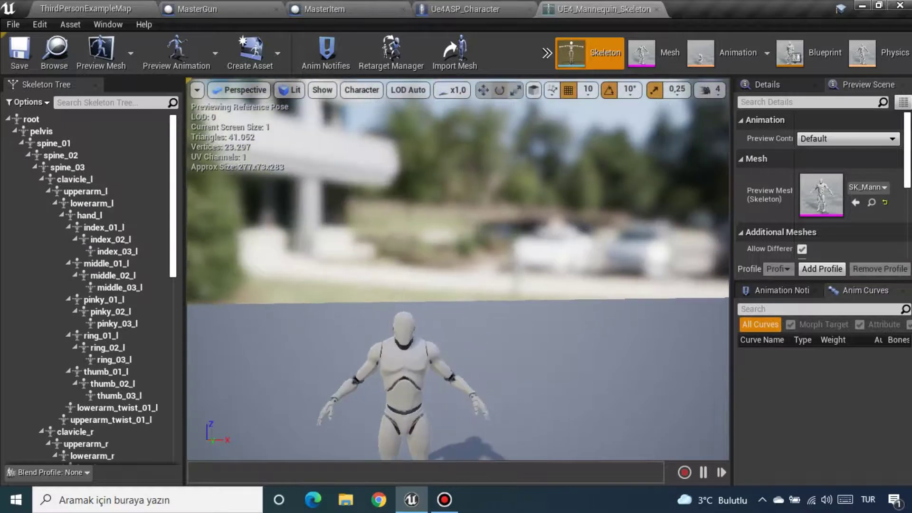
Set Preview Controller to Use Specific Animation and preview Aim_Space_Ironsights, paused
click(878, 140)
click(862, 161)
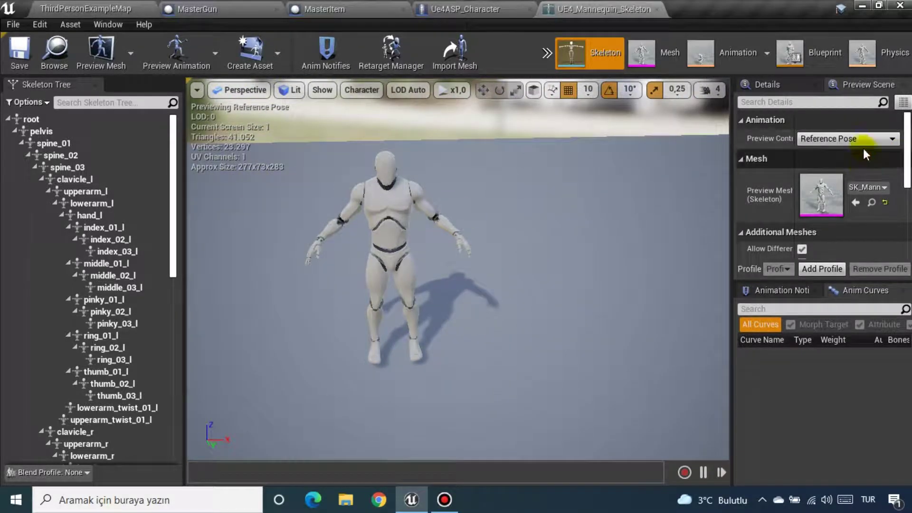
click(864, 139)
click(856, 172)
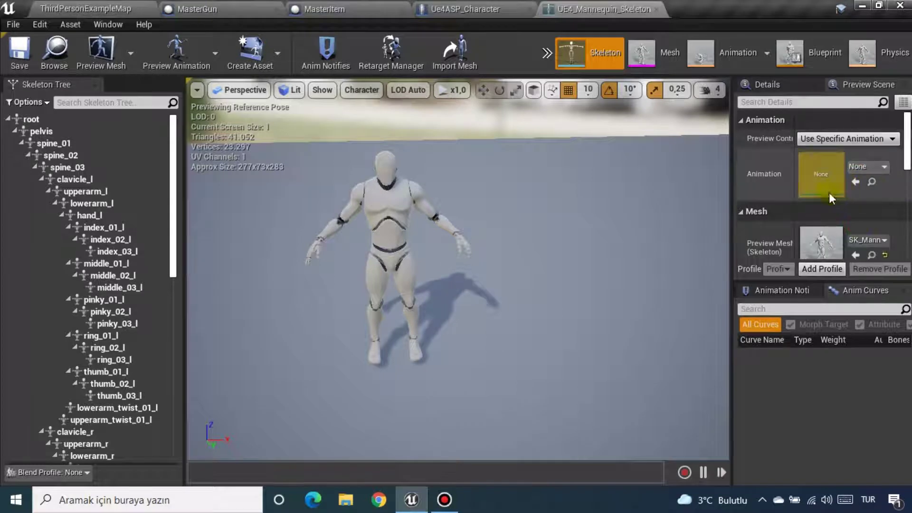
click(876, 172)
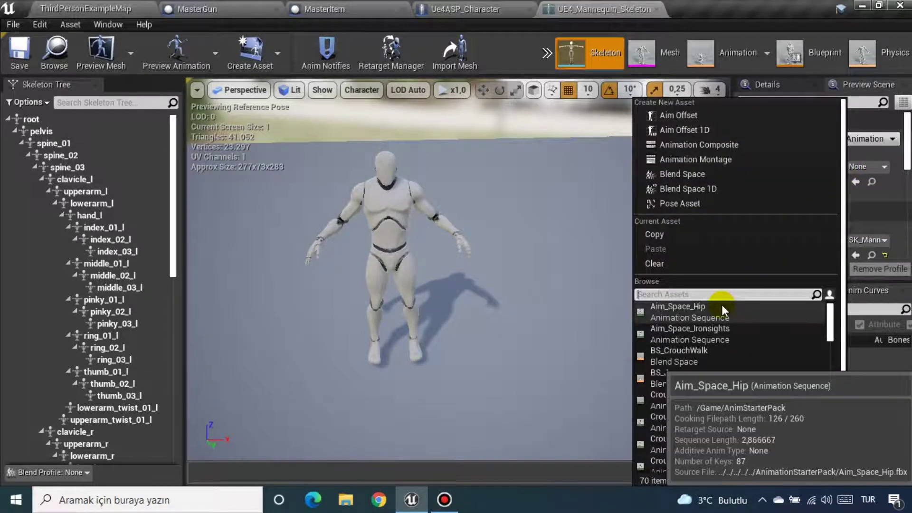
click(714, 330)
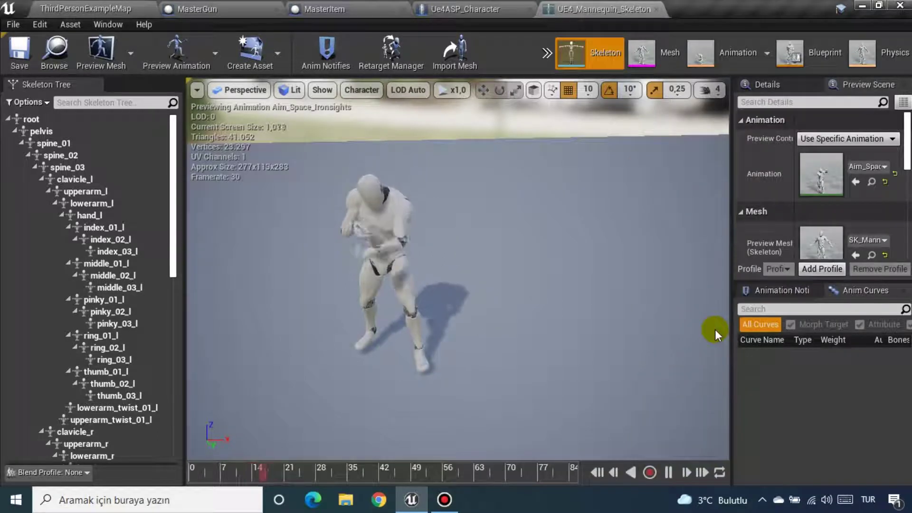
click(667, 473)
Search 'idle' in the animation list and preview the Idle animation
click(851, 140)
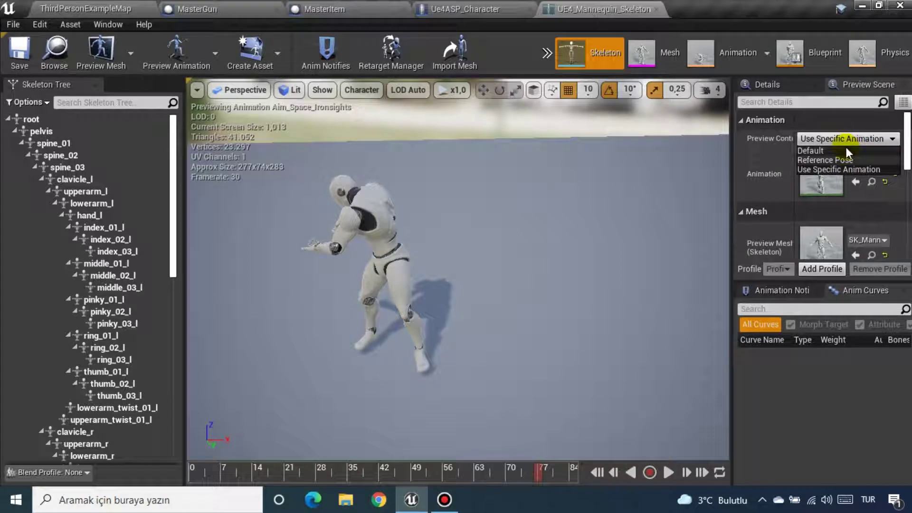
click(845, 169)
click(863, 169)
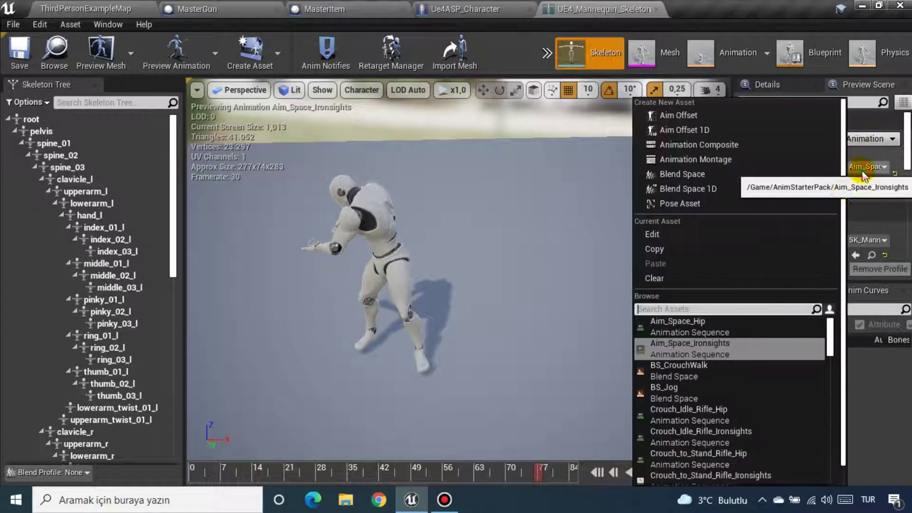
text(idle)
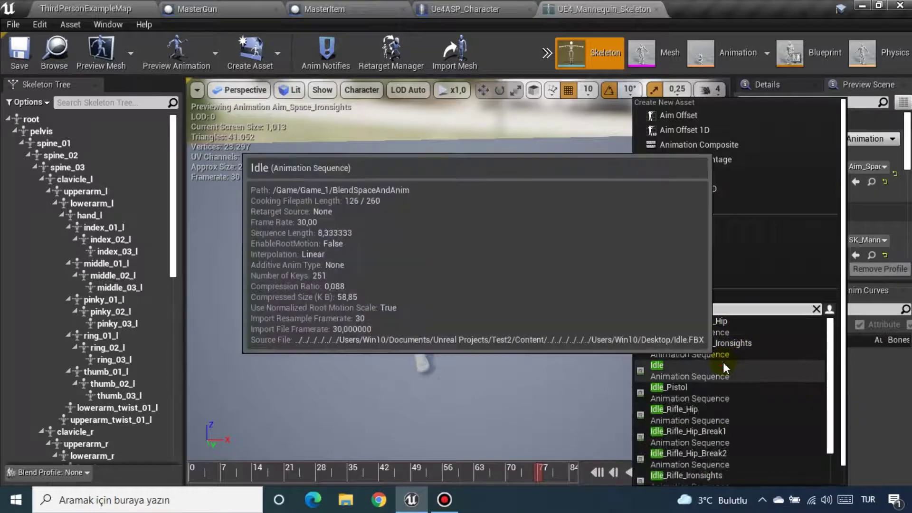
click(722, 365)
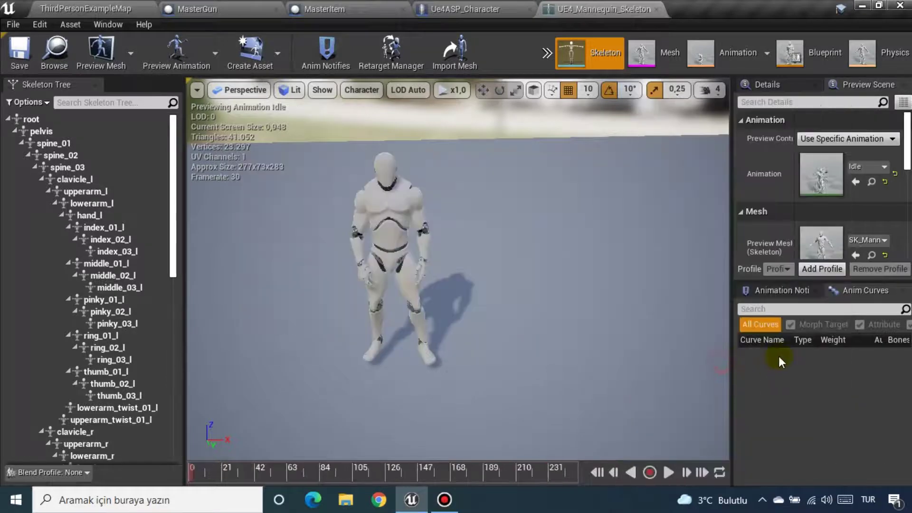
Try Idle_Rifle_Hip and then Jog_Bwd_Rifle as the preview animation
click(883, 167)
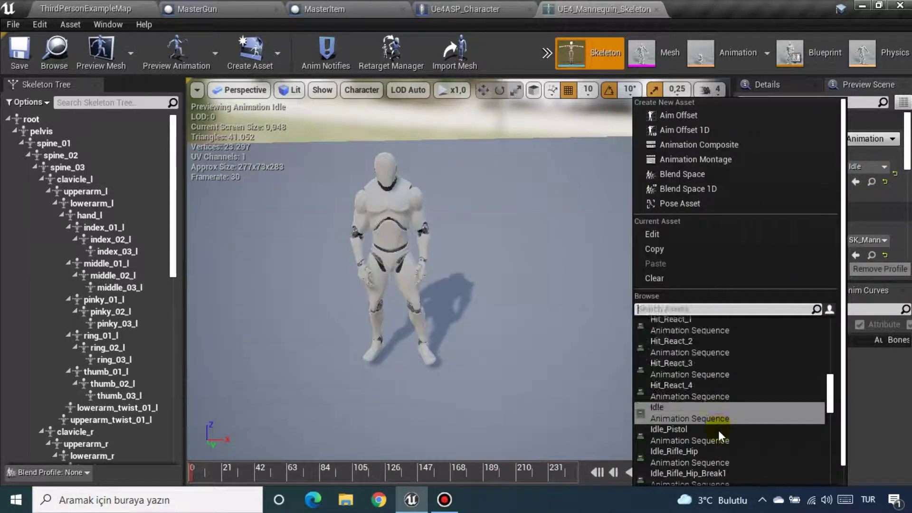
click(716, 449)
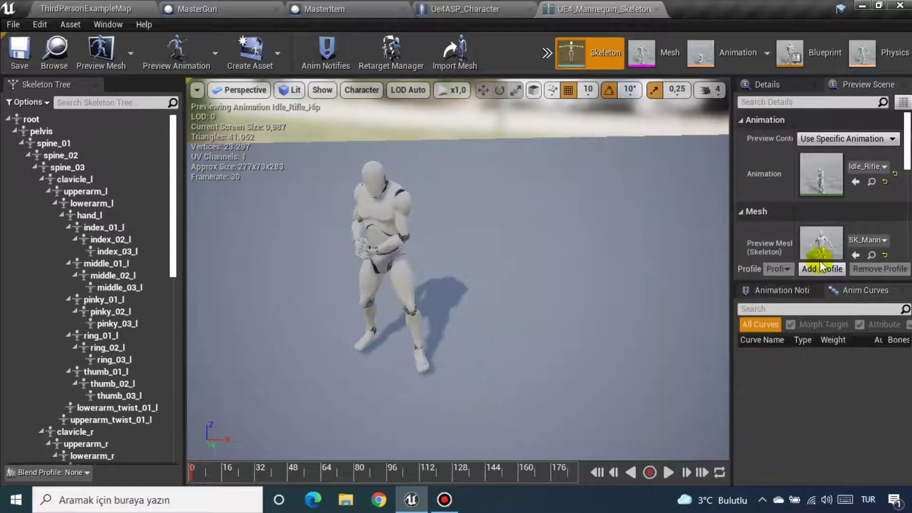
scroll(853, 214, down, 1)
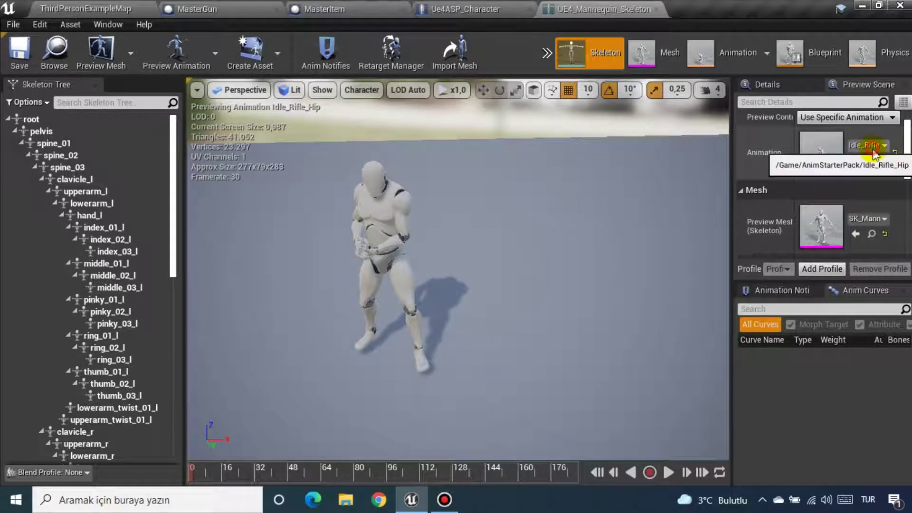
click(874, 151)
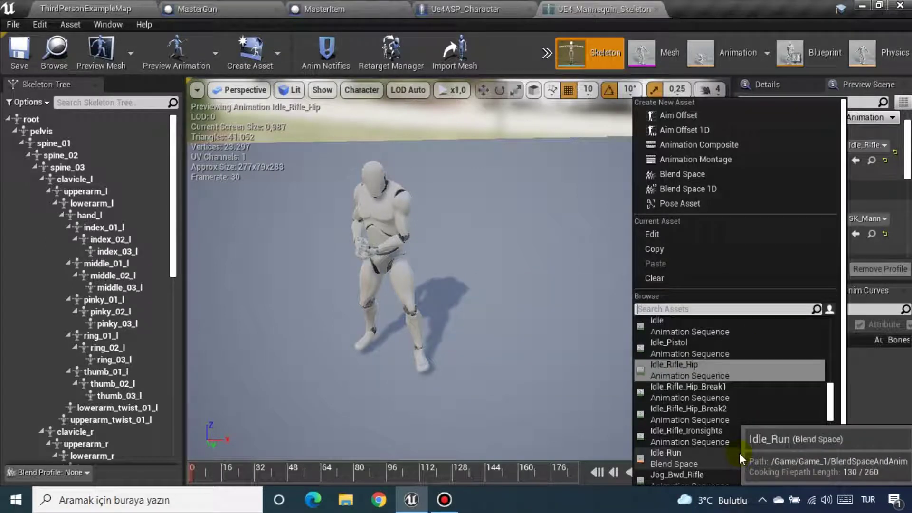
scroll(718, 436, down, 1)
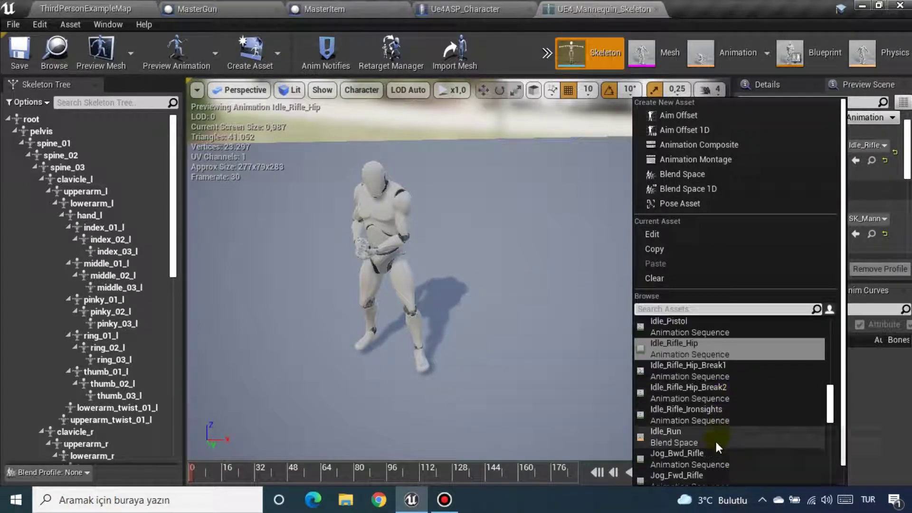
click(713, 454)
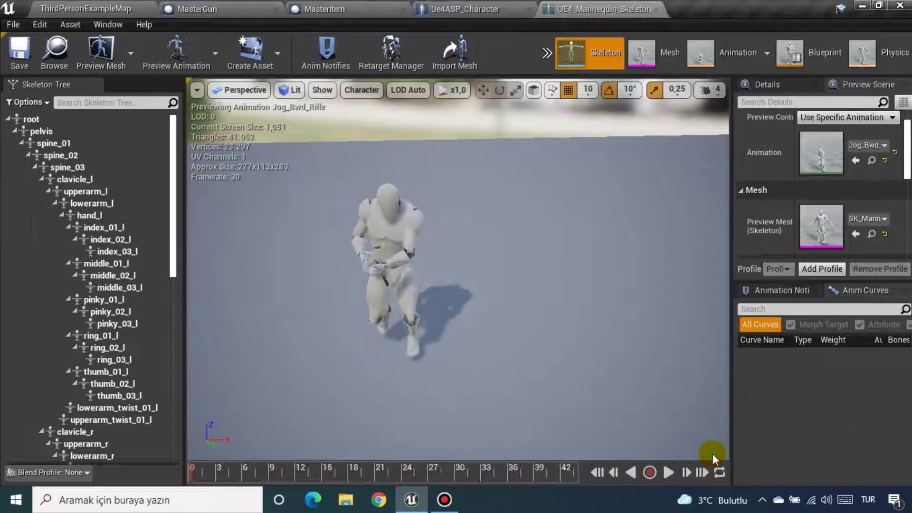
Preview Idle_Rifle_Ironsights paused partway through, then select the hand_r bone
click(866, 143)
scroll(761, 379, up, 1)
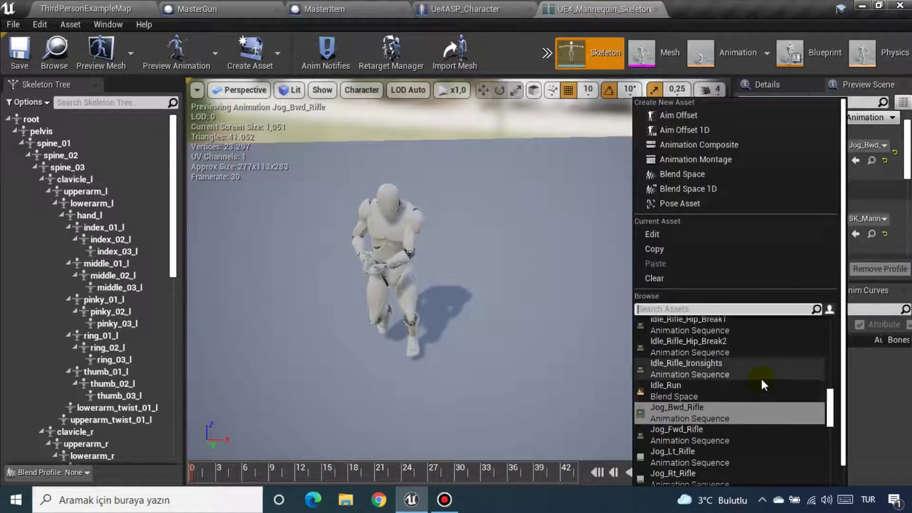
scroll(759, 377, up, 1)
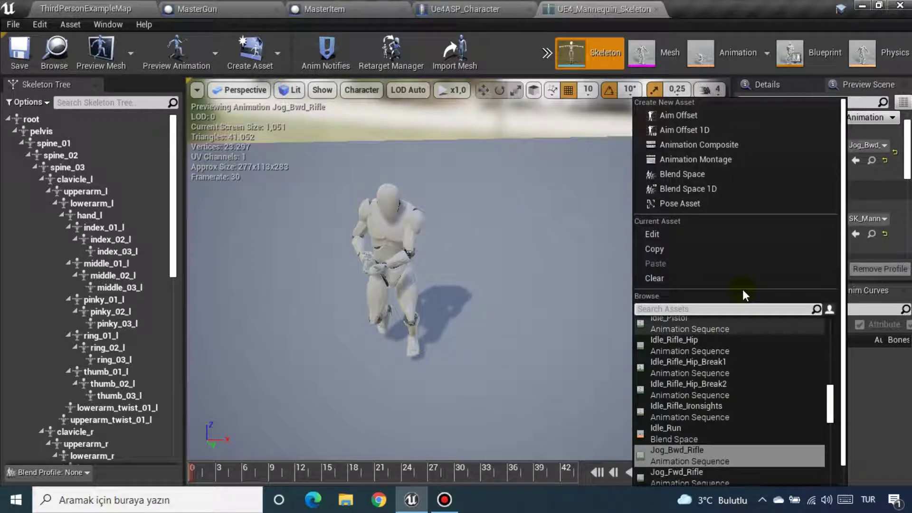
scroll(744, 334, up, 1)
scroll(744, 337, up, 1)
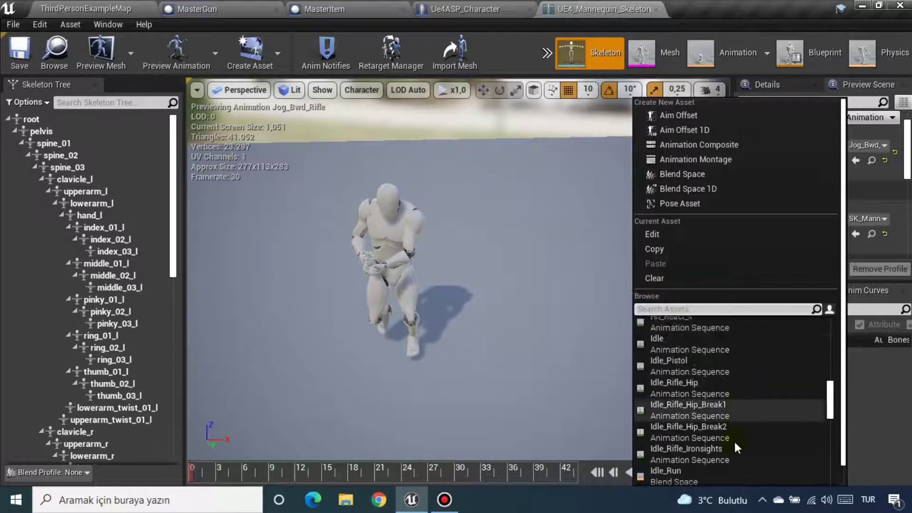
click(734, 454)
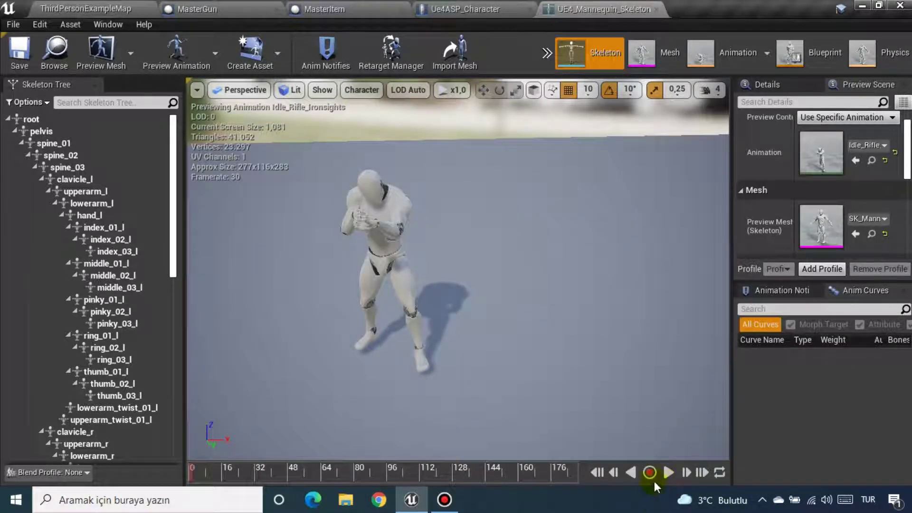
click(666, 476)
click(666, 476)
drag(356, 336, 418, 332)
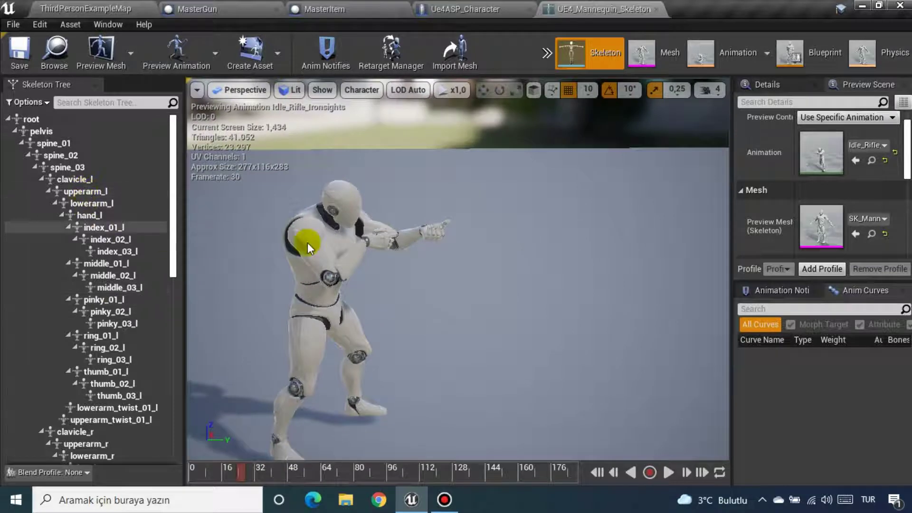
click(368, 236)
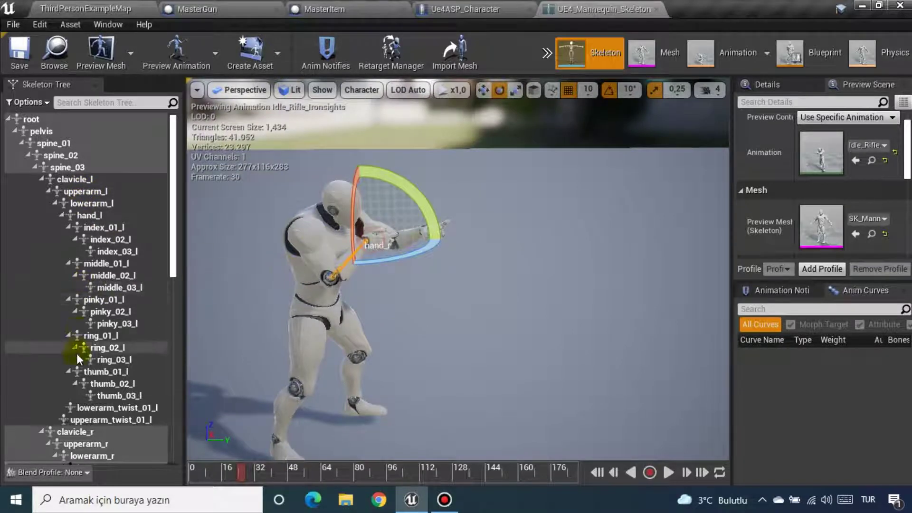
Add a socket to the hand_r bone and rename it AimSocket
scroll(76, 355, down, 3)
right_click(89, 382)
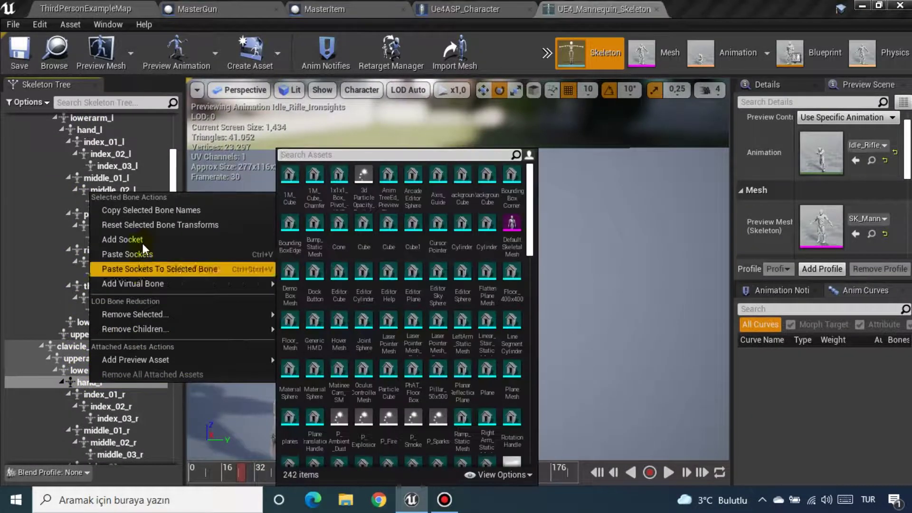
click(142, 239)
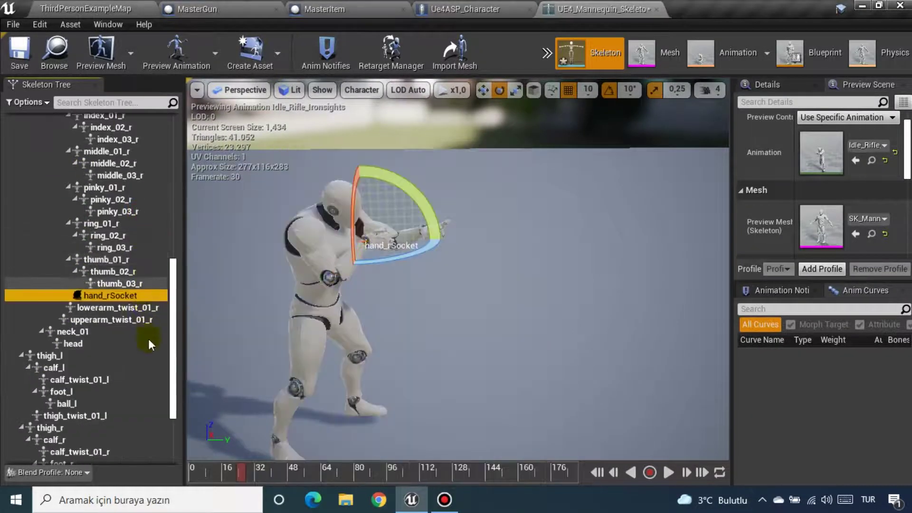
double_click(125, 294)
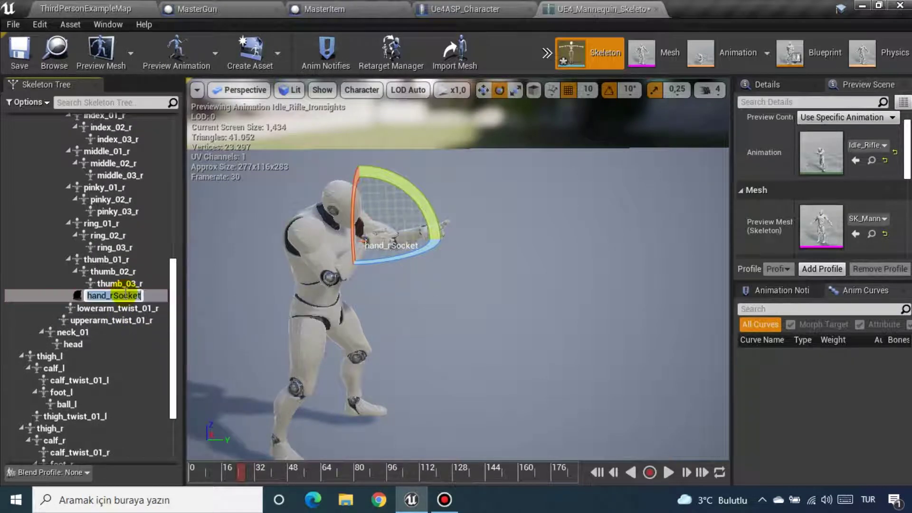
text(Aim)
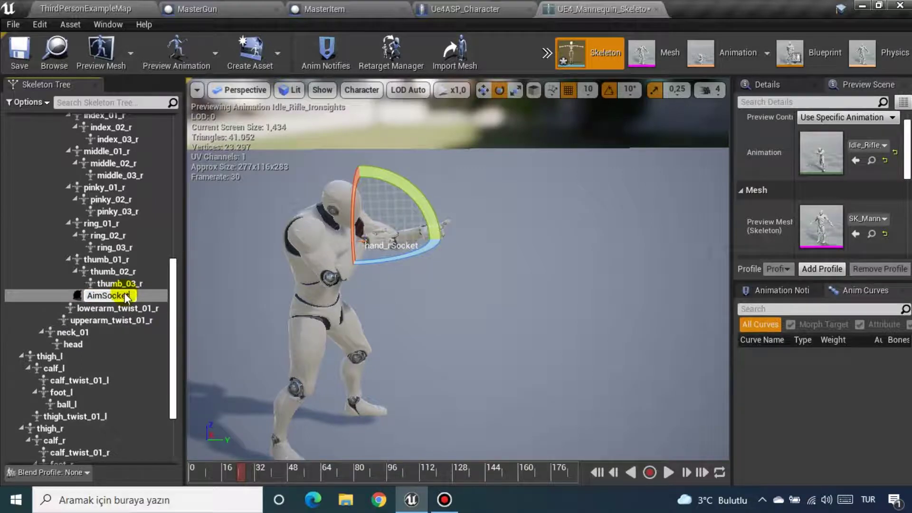
key(Return)
click(127, 284)
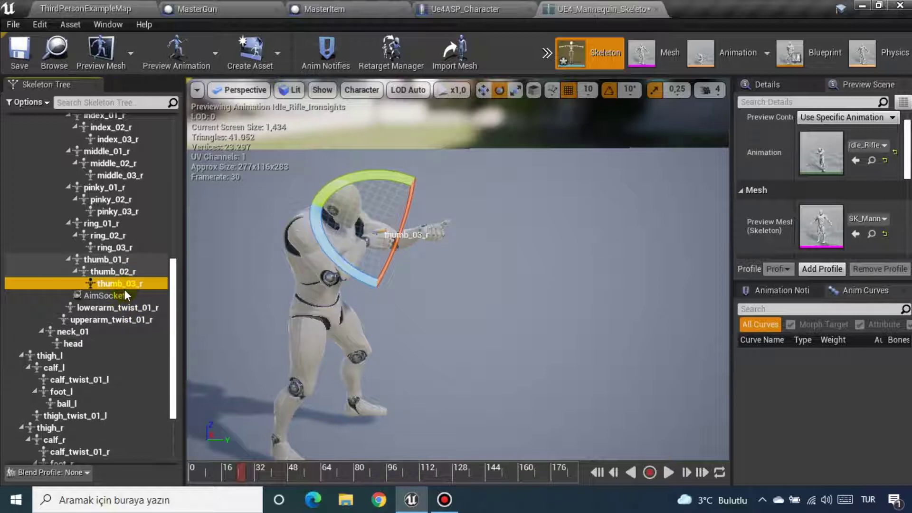
click(124, 295)
right_click(121, 295)
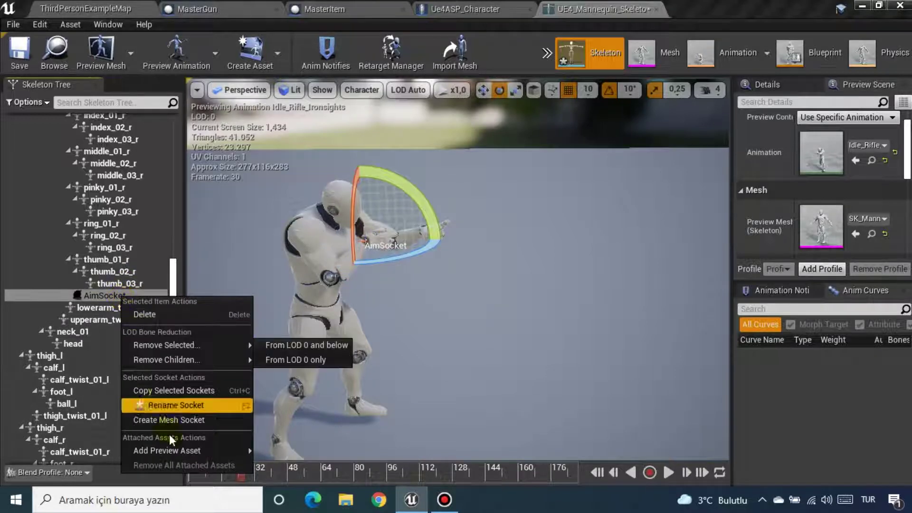
Search the preview asset picker and attach the SM_KA47_X rifle to AimSocket
mouse_move(176, 449)
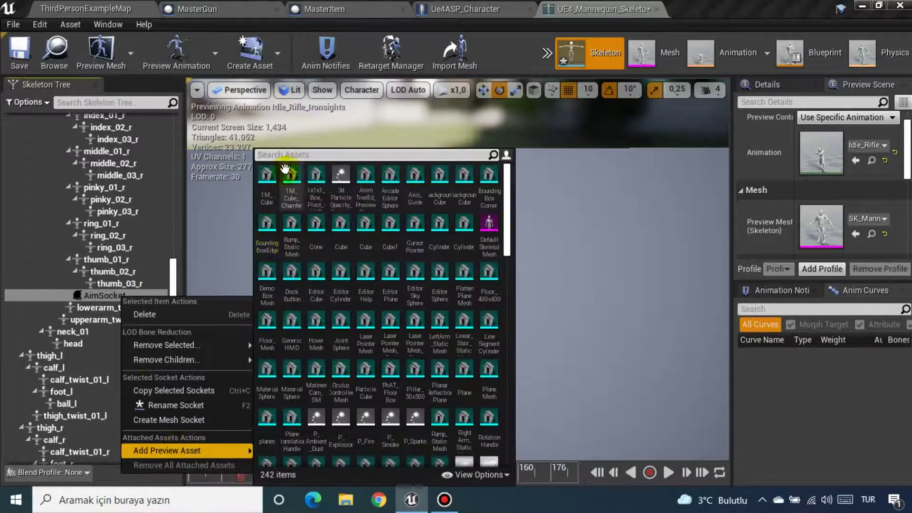
text(m4)
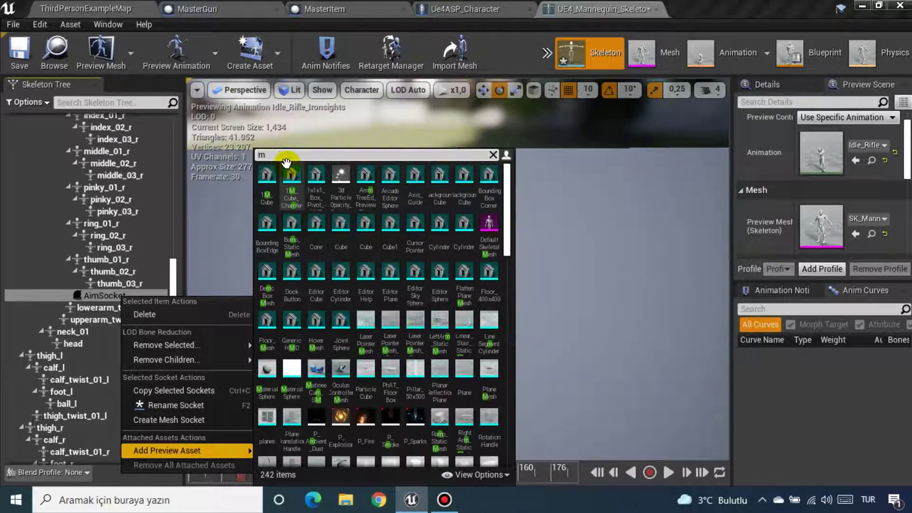
key(BackSpace)
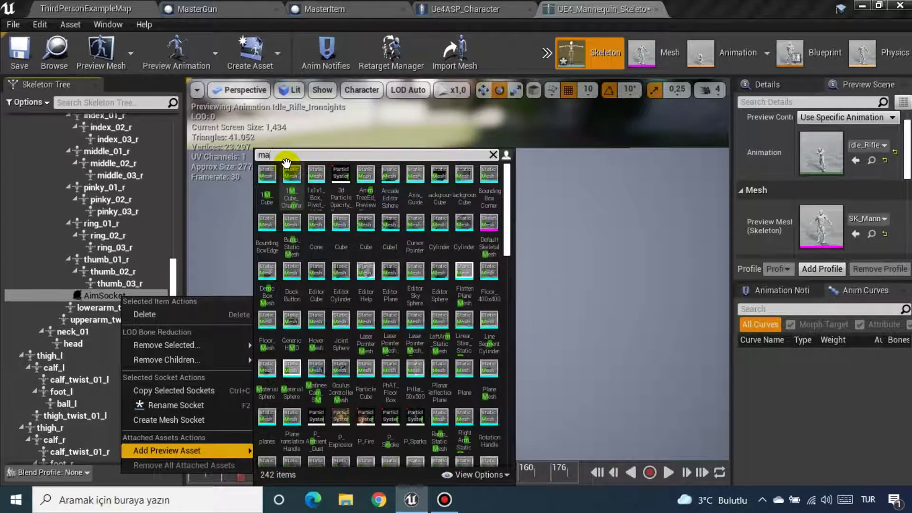
text(4)
key(BackSpace)
key(BackSpace)
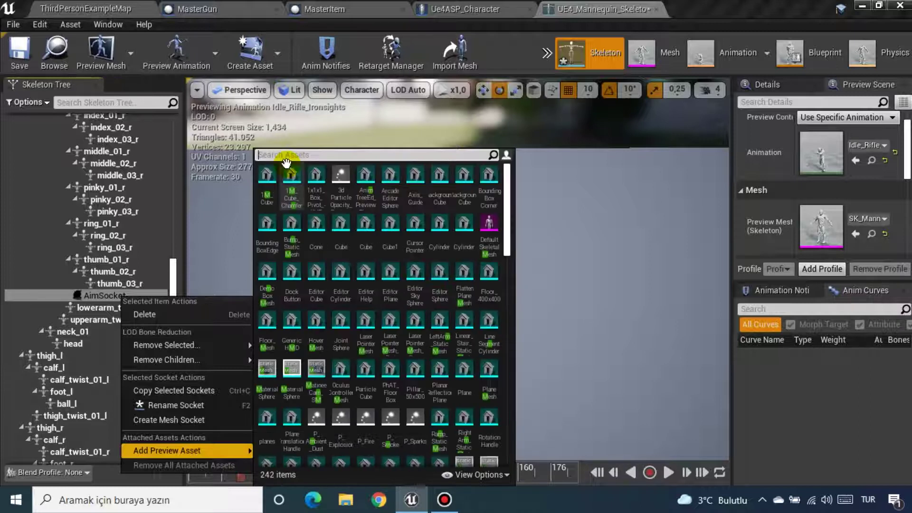
text(M)
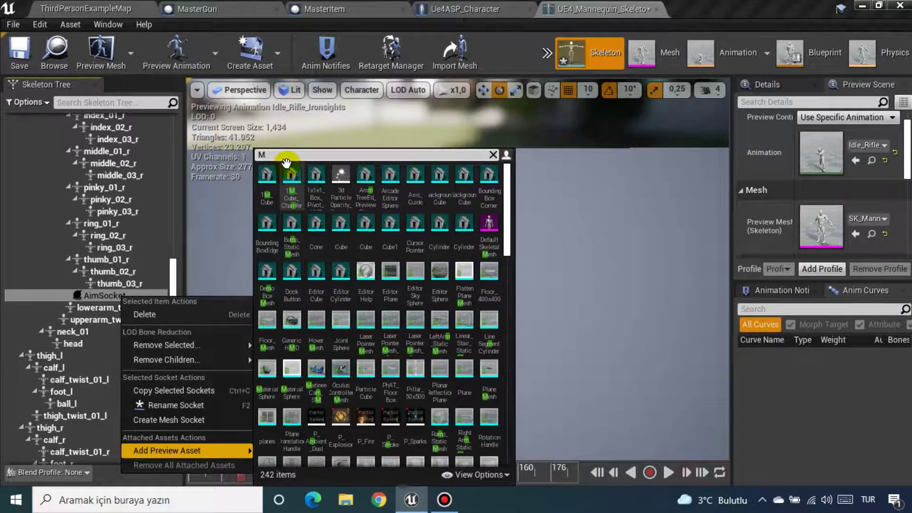
text(A)
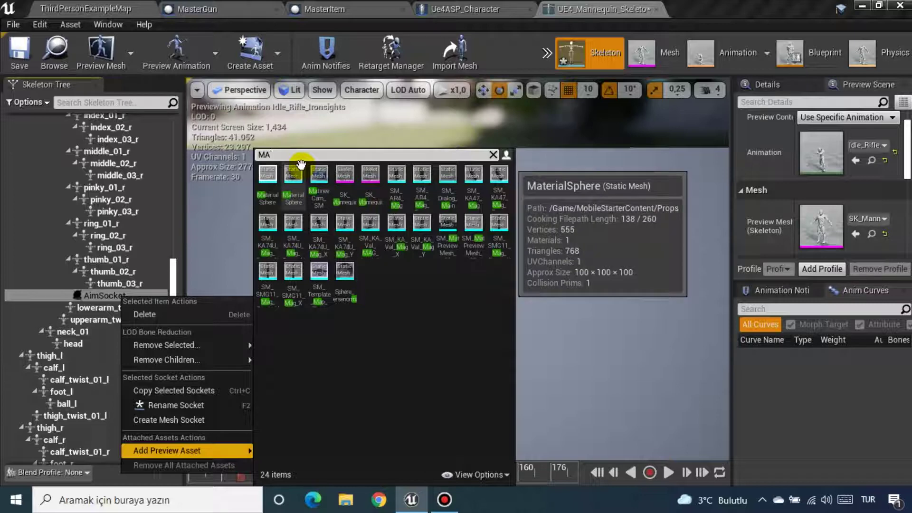
key(BackSpace)
text(4)
key(BackSpace)
key(BackSpace)
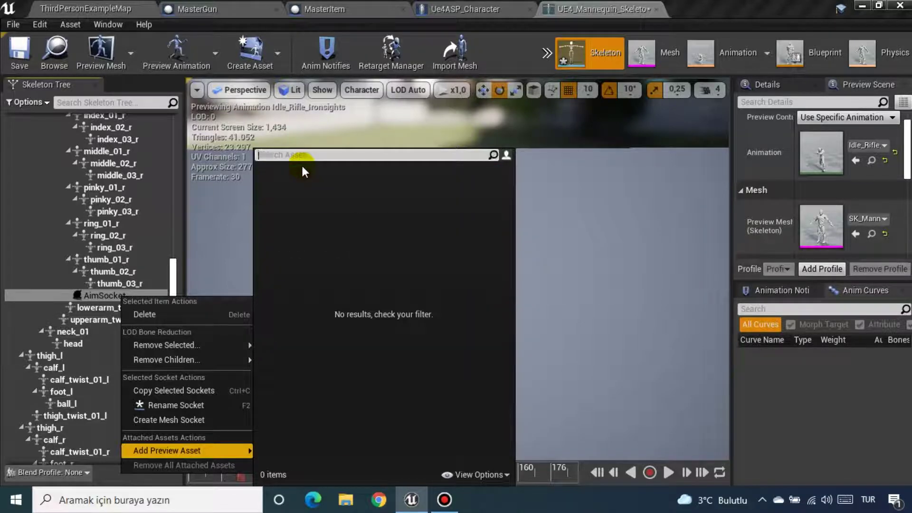
text(A4)
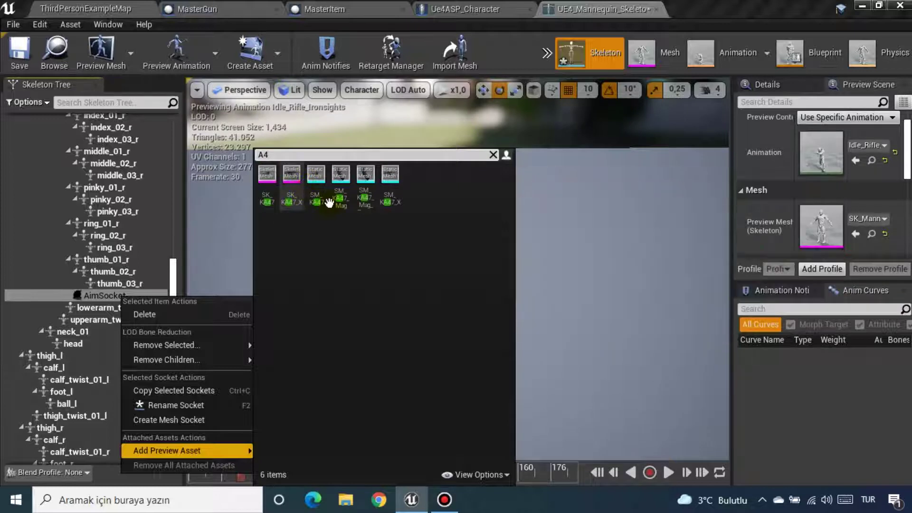
click(382, 175)
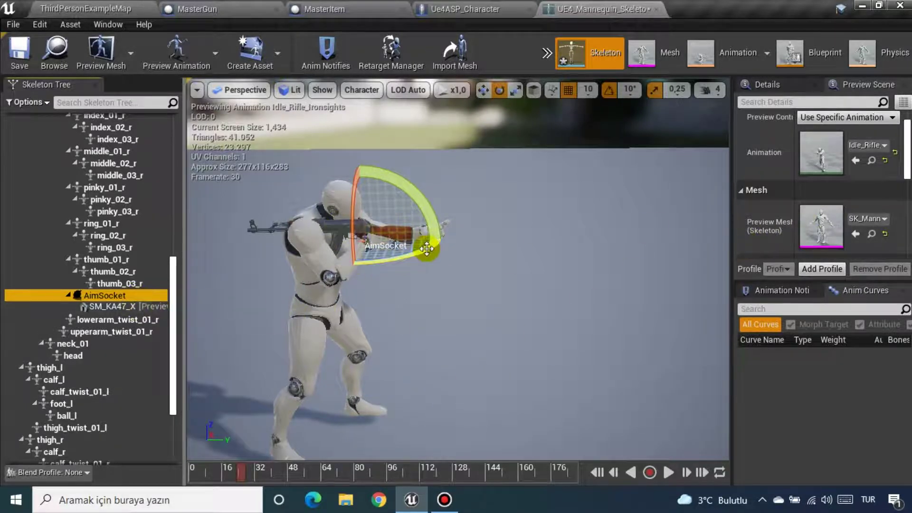
Rotate AimSocket so the rifle turns toward an aiming pose
drag(398, 254, 352, 259)
drag(317, 233, 450, 233)
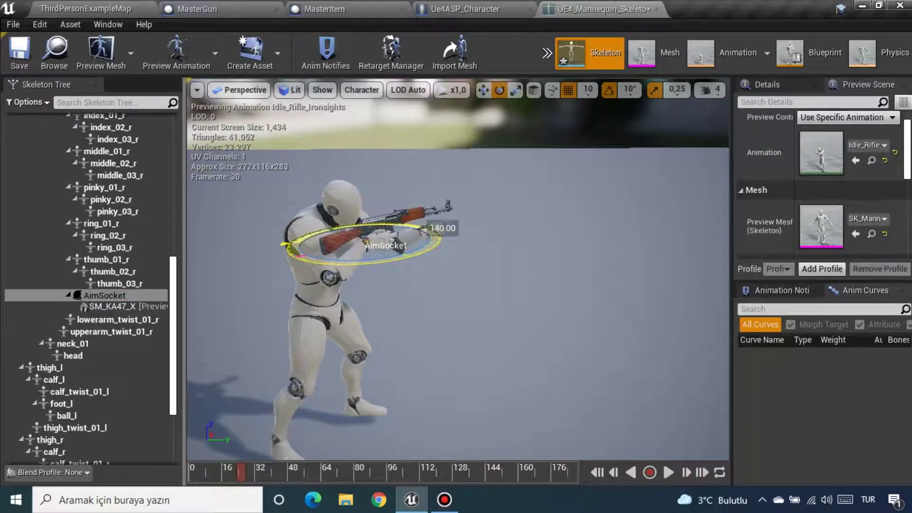
drag(437, 232, 445, 235)
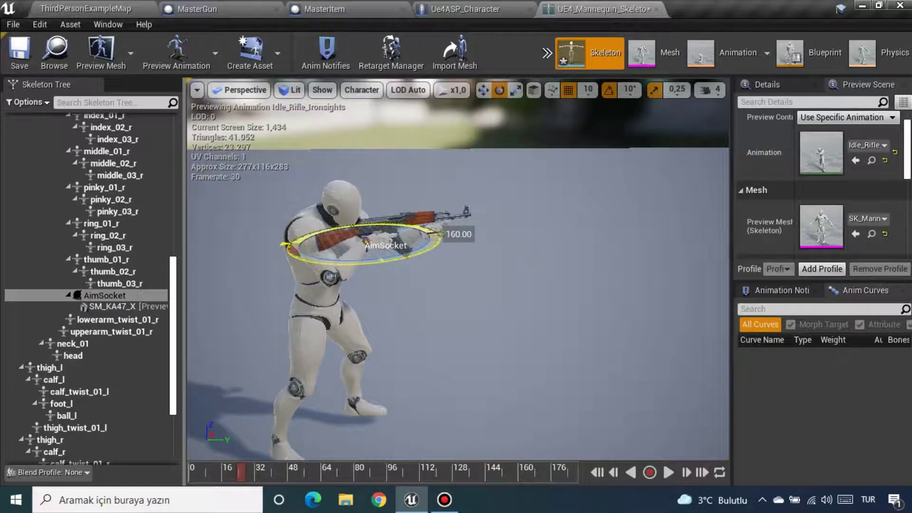
scroll(358, 249, up, 5)
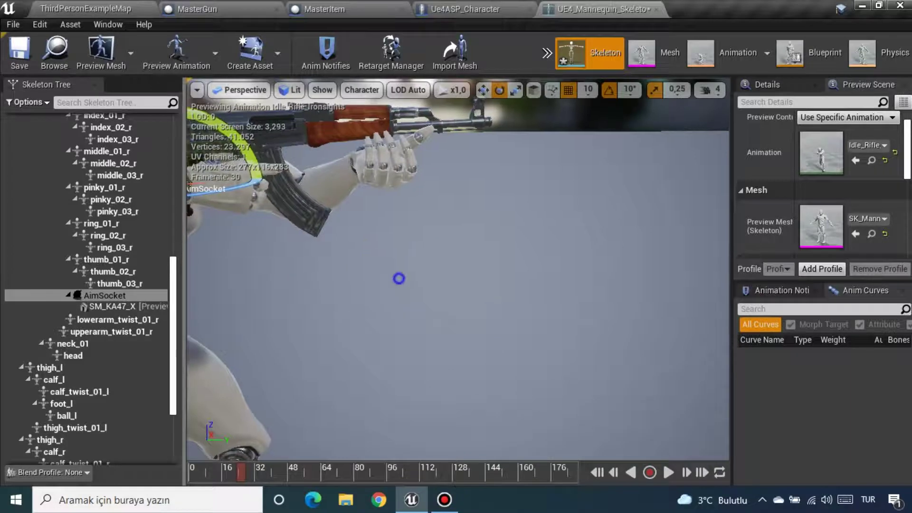
scroll(399, 279, down, 5)
scroll(413, 327, up, 5)
scroll(413, 326, down, 5)
Move AimSocket forward and slightly down so the rifle sits in the hands
key(w)
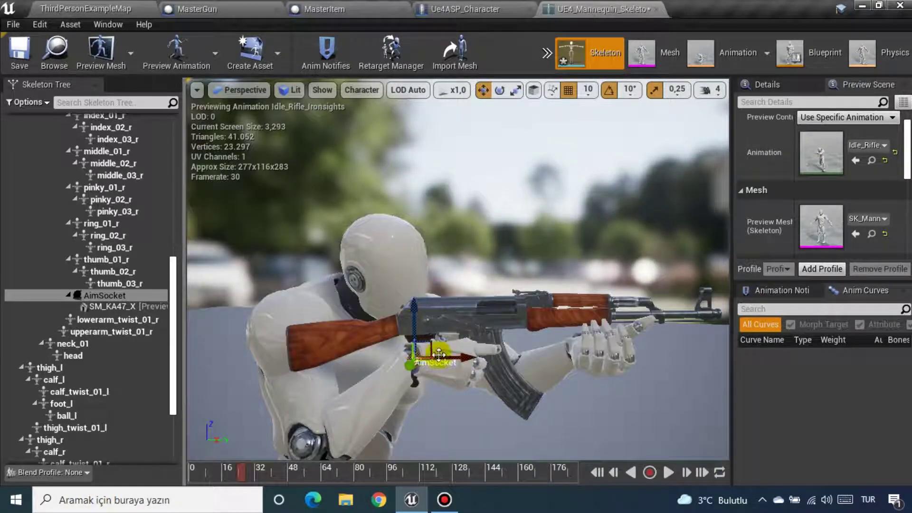
mouse_move(467, 357)
mouse_down()
mouse_move(522, 357)
mouse_move(512, 357)
mouse_up()
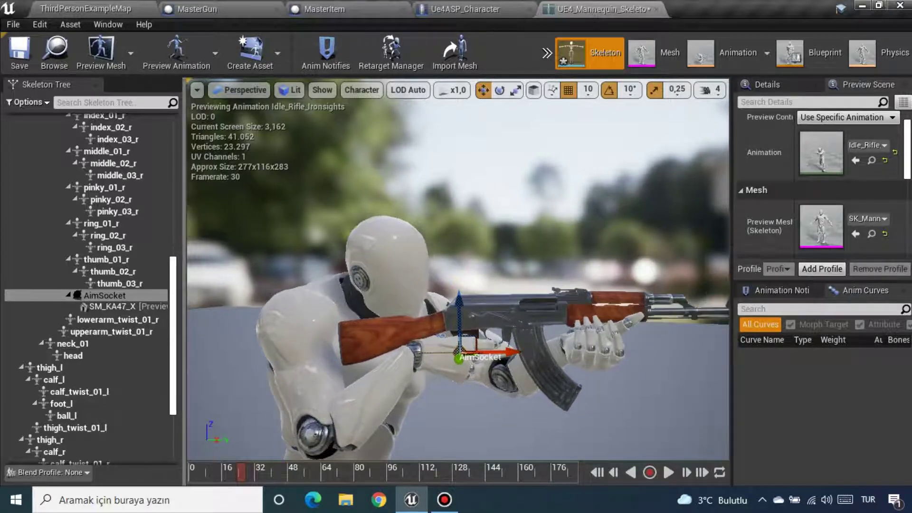
drag(459, 304, 460, 311)
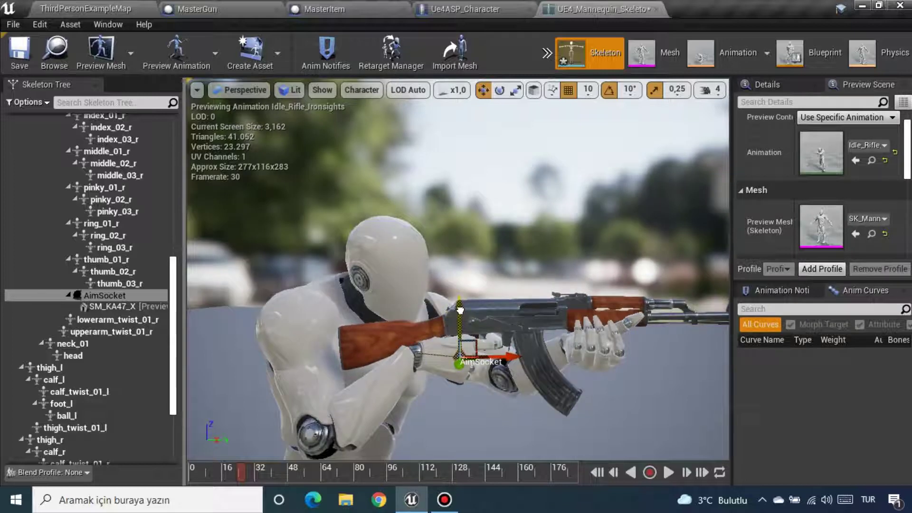
mouse_move(502, 293)
mouse_down()
mouse_move(340, 232)
mouse_move(305, 304)
mouse_up()
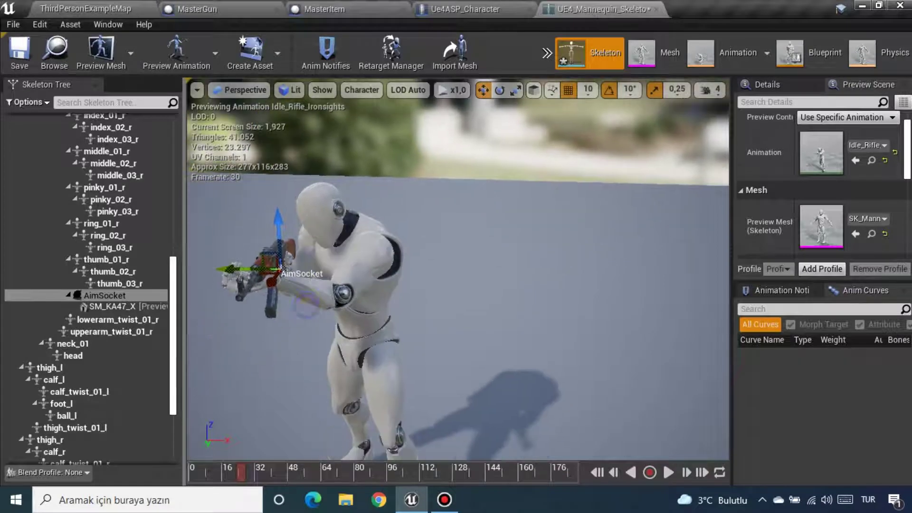
Rotate AimSocket with the rotation gizmo to align the rifle with the aiming pose
key(e)
drag(321, 284, 294, 266)
drag(388, 301, 388, 301)
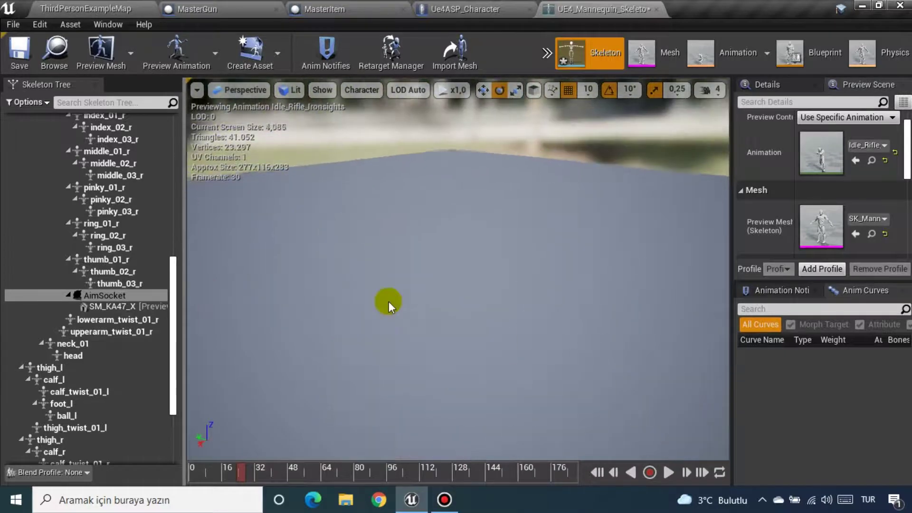
key(f)
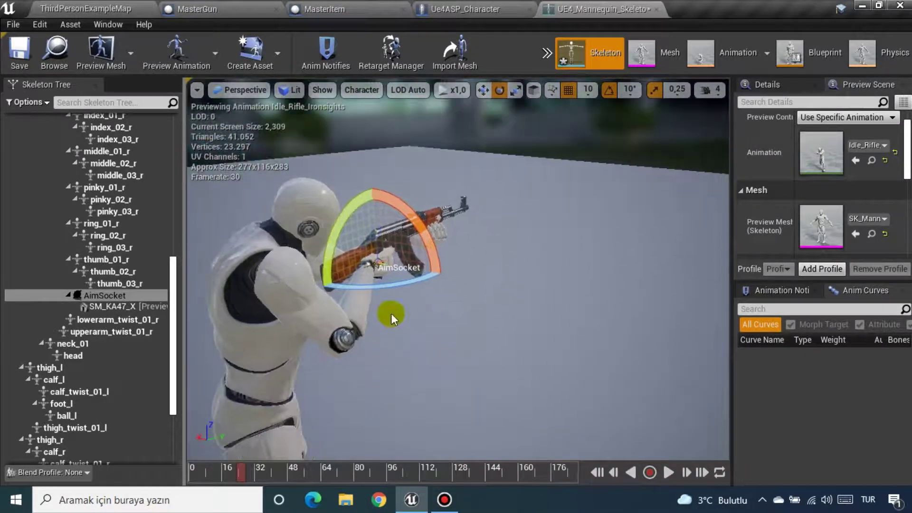
drag(391, 311, 392, 311)
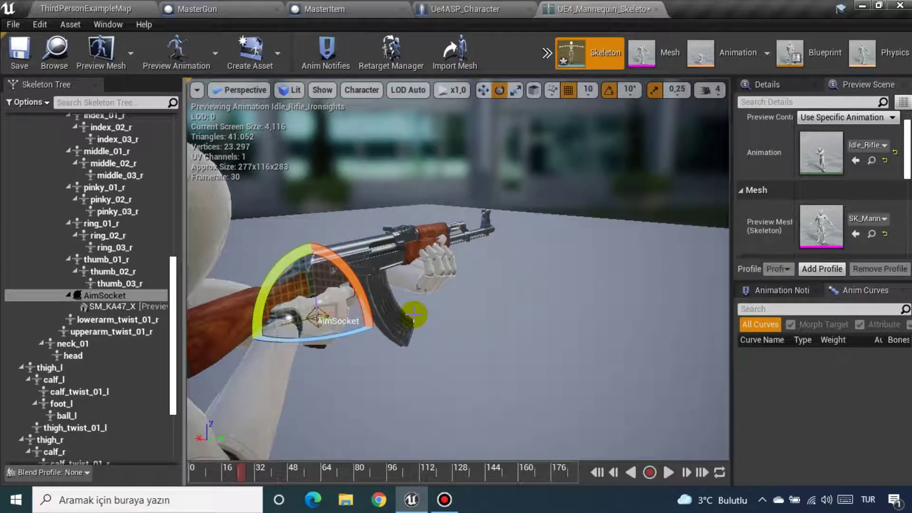
scroll(409, 323, down, 3)
drag(399, 301, 399, 301)
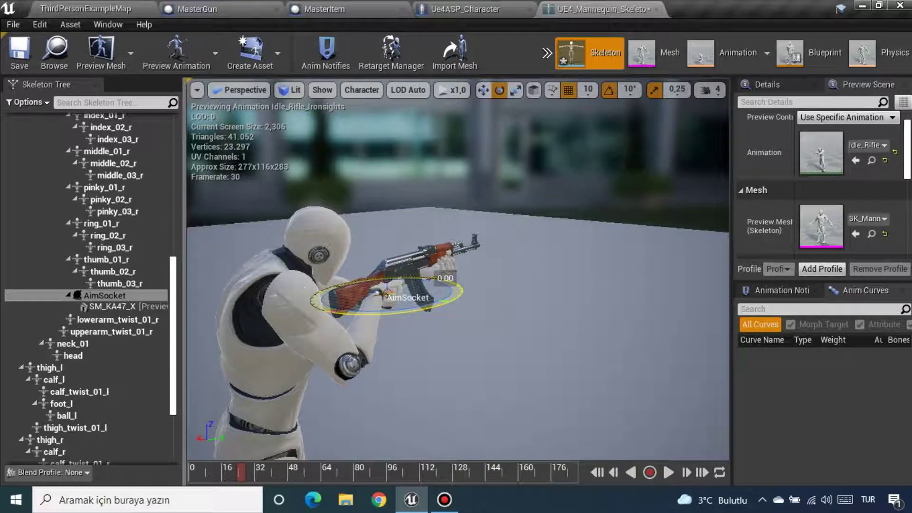
drag(399, 301, 428, 306)
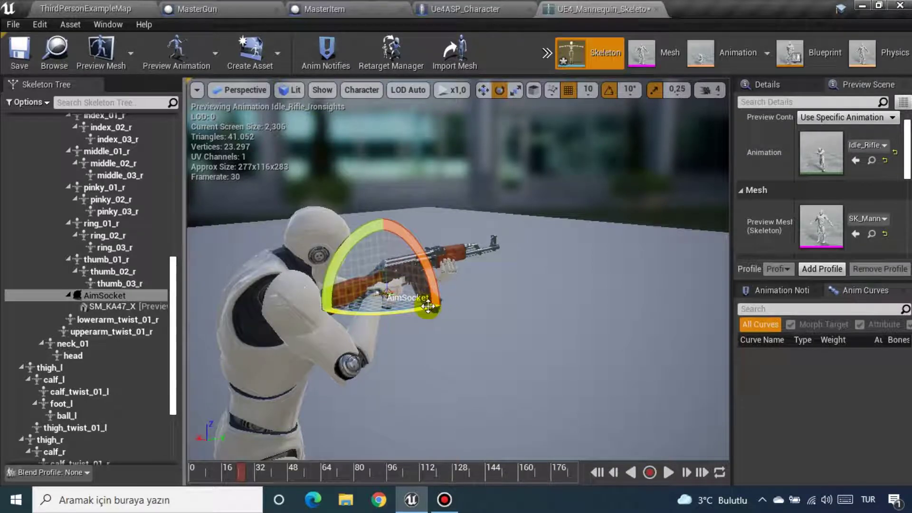
Deselect the socket and view the rifle side-on and from behind the mannequin
scroll(411, 290, up, 3)
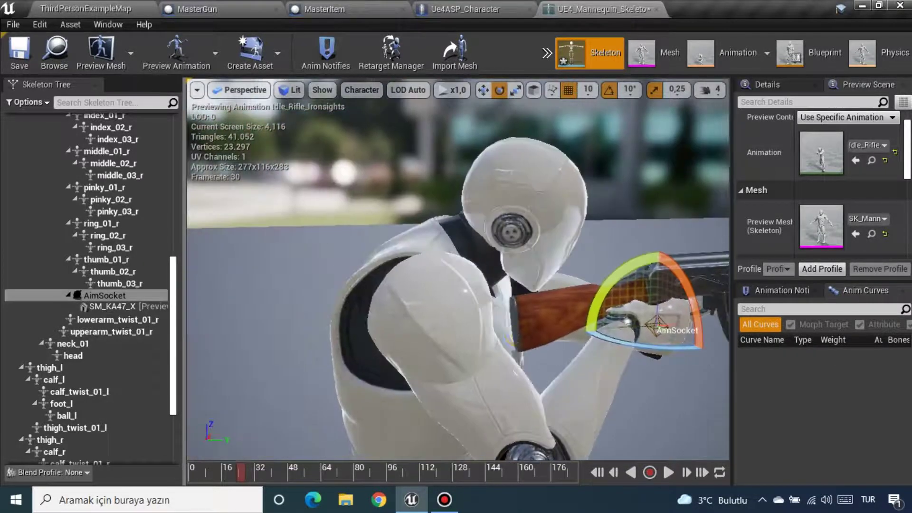
right_drag(518, 333, 518, 333)
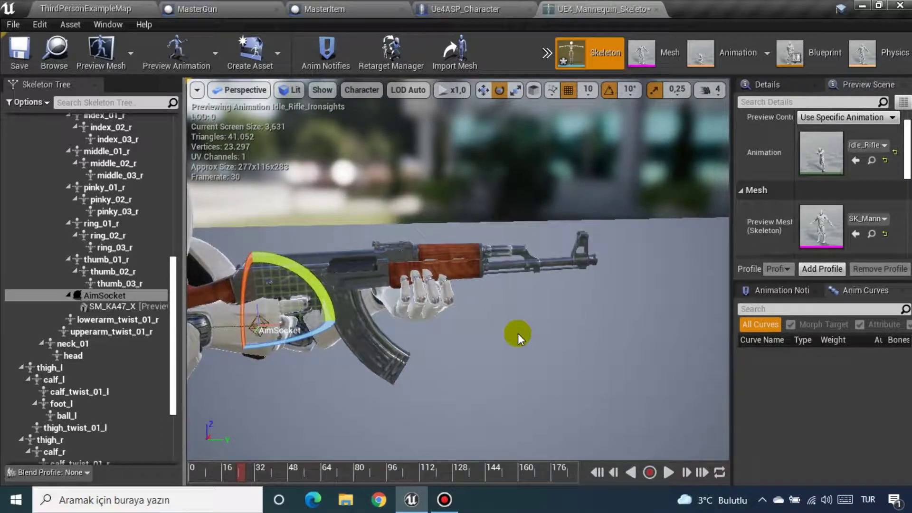
scroll(518, 333, down, 2)
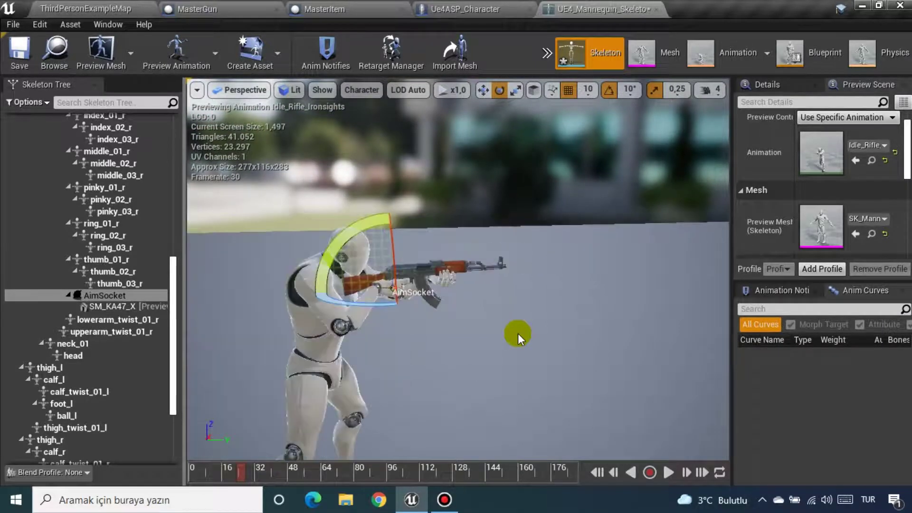
click(229, 194)
right_drag(223, 264, 226, 268)
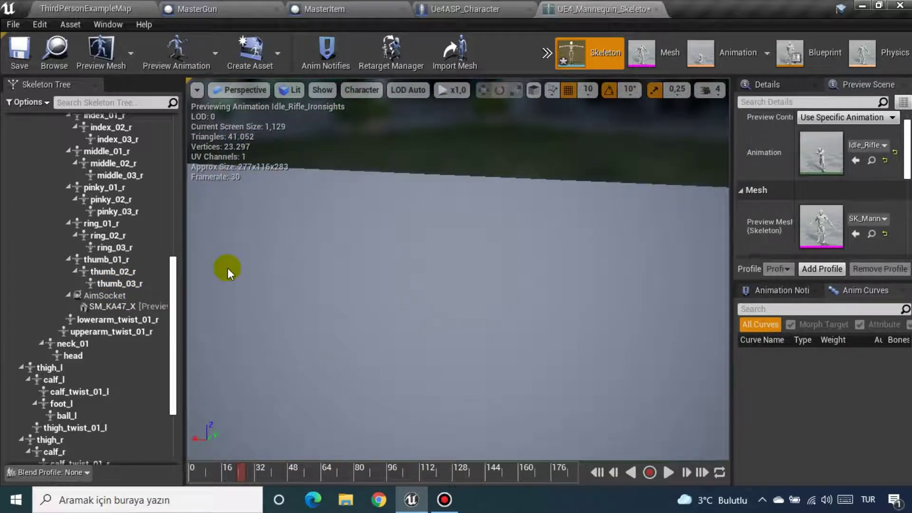
right_drag(227, 267, 227, 269)
right_drag(251, 314, 261, 305)
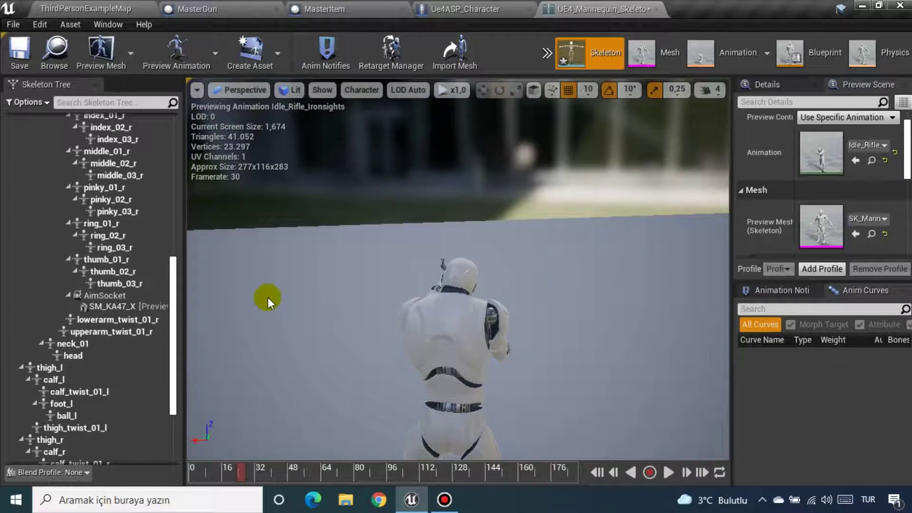
Add a new socket to the spine_03 bone
scroll(97, 266, up, 3)
scroll(95, 255, up, 5)
scroll(96, 256, down, 3)
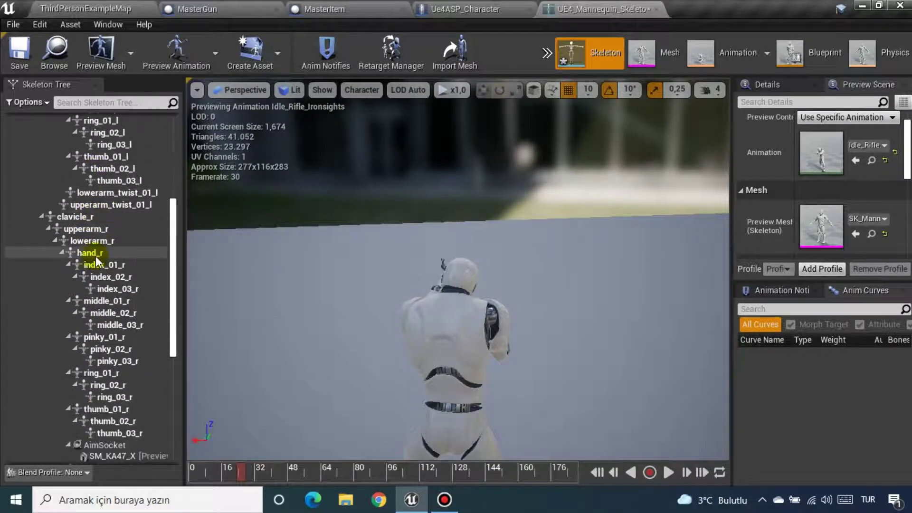
scroll(96, 256, up, 4)
scroll(80, 192, up, 4)
click(61, 158)
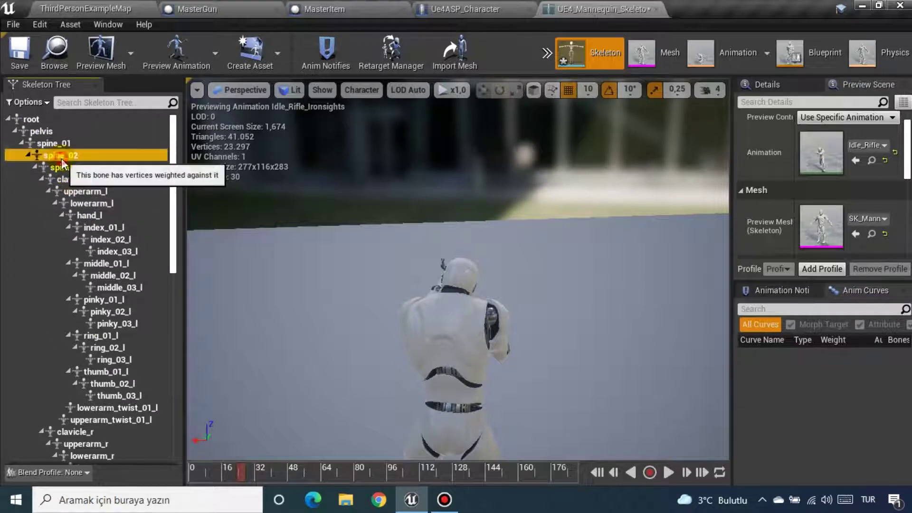
click(53, 144)
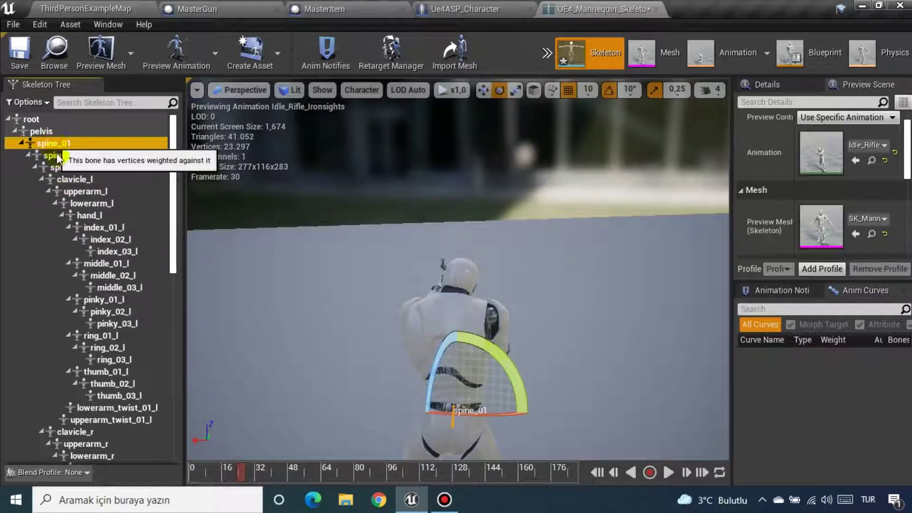
click(64, 170)
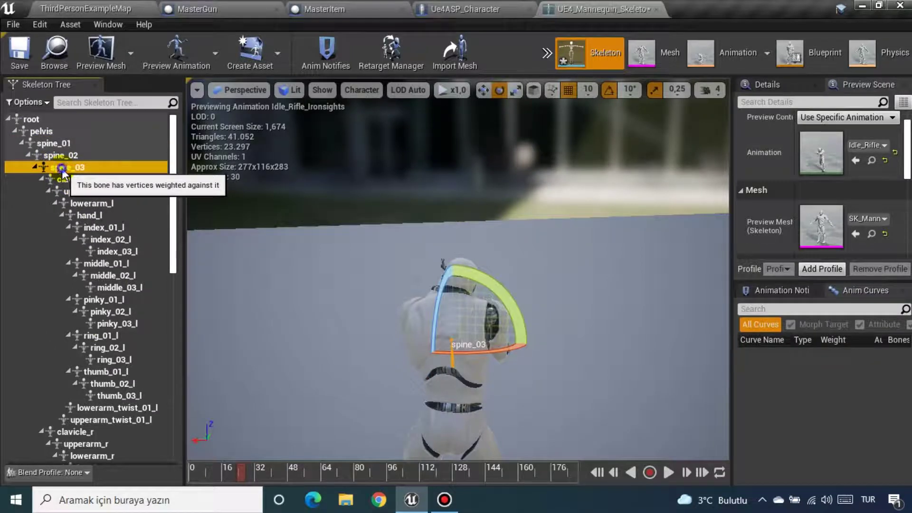
right_click(63, 171)
click(102, 213)
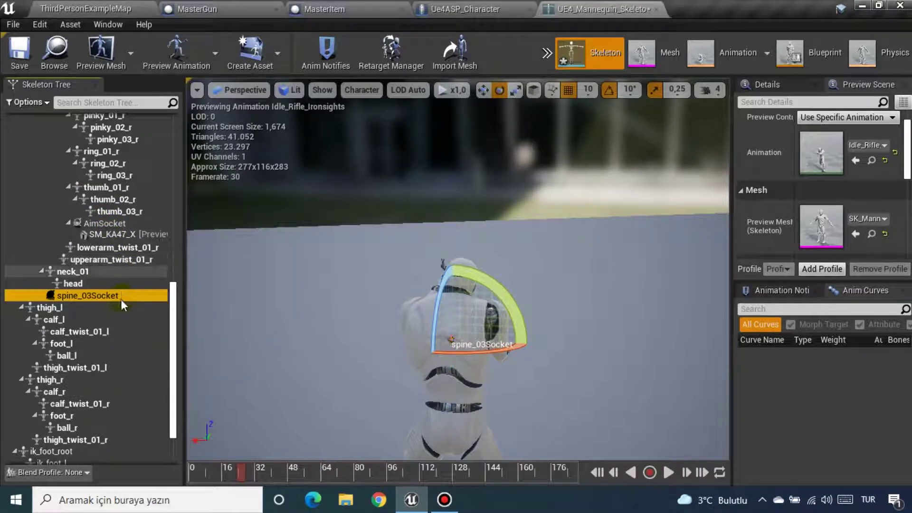
Rename the new spine_03 socket to BackupSocket
click(84, 296)
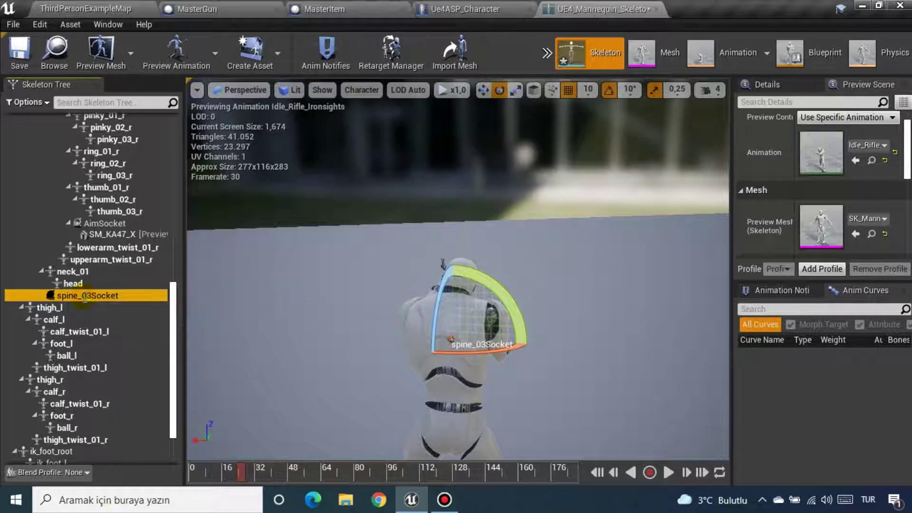
text(BackupSocket)
click(84, 270)
click(93, 296)
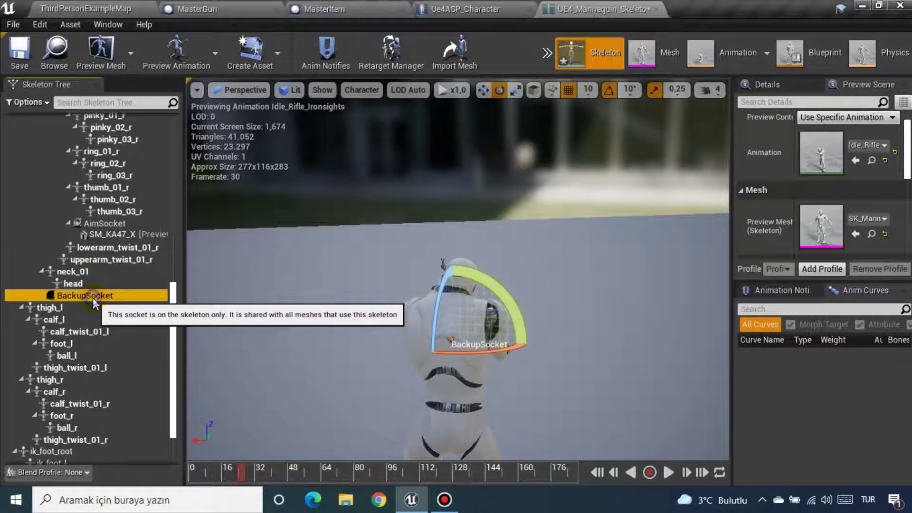
right_click(92, 298)
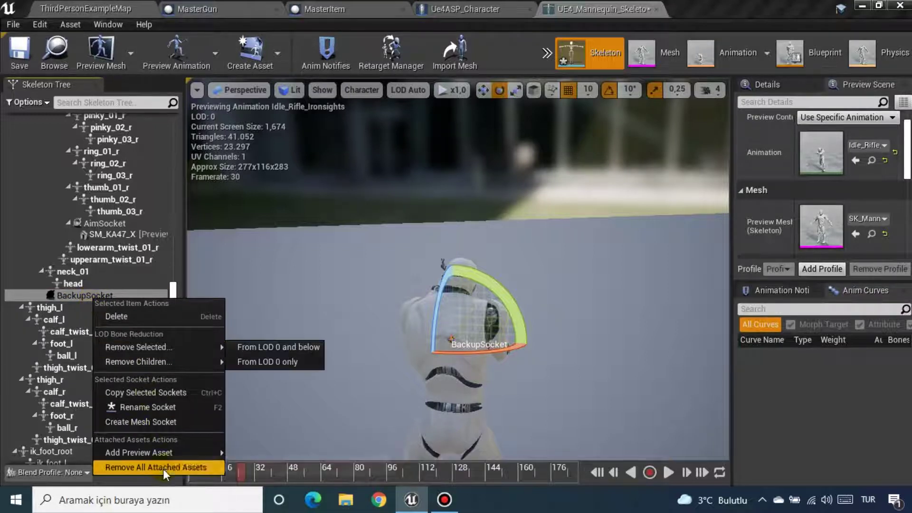
Preview the SK_KA47_X rifle on the BackupSocket
mouse_move(157, 452)
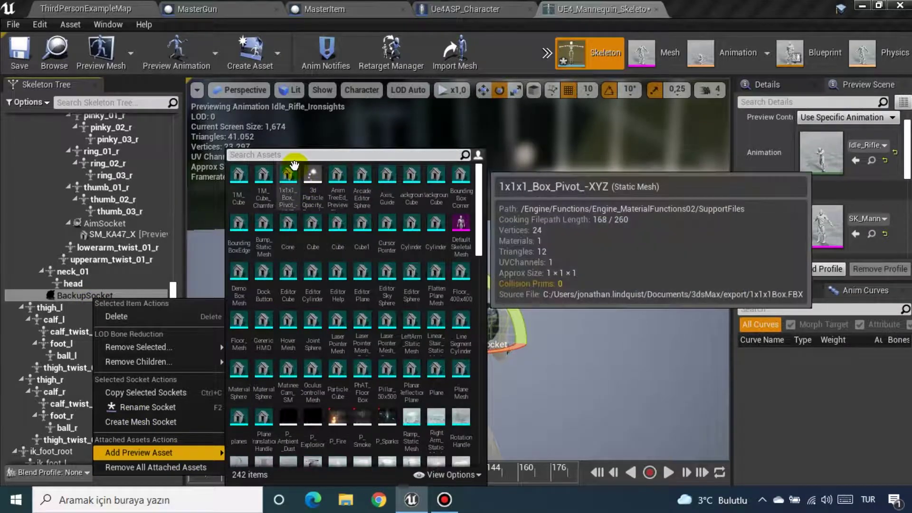
text(ka)
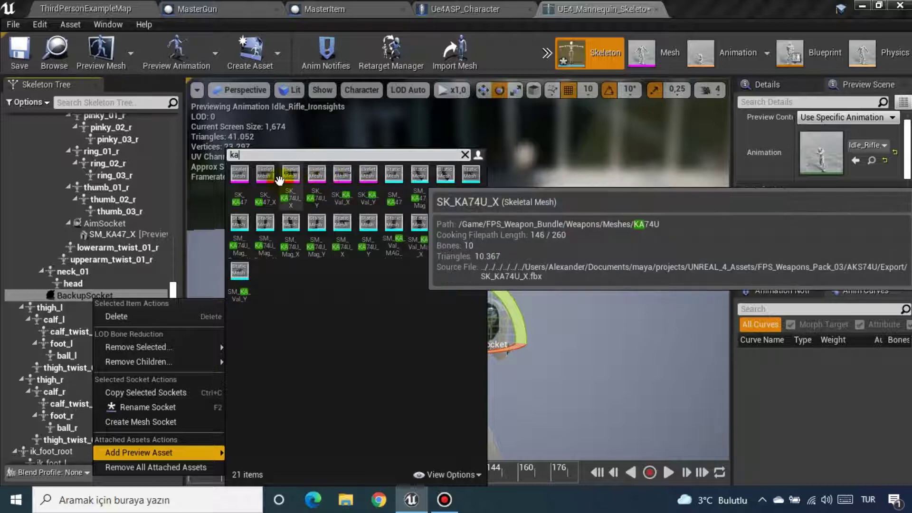
click(261, 180)
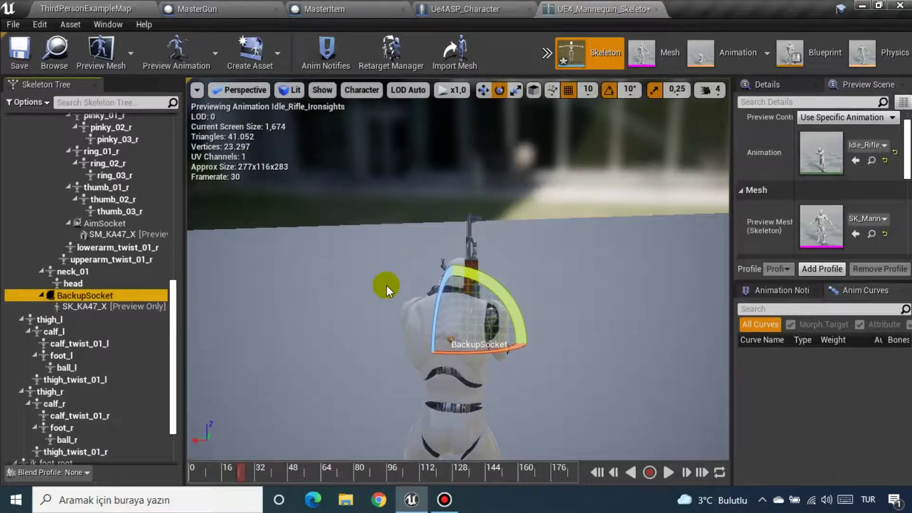
Move the backup rifle close to the back, rotate it about 60°, and shift it left
drag(369, 260, 342, 299)
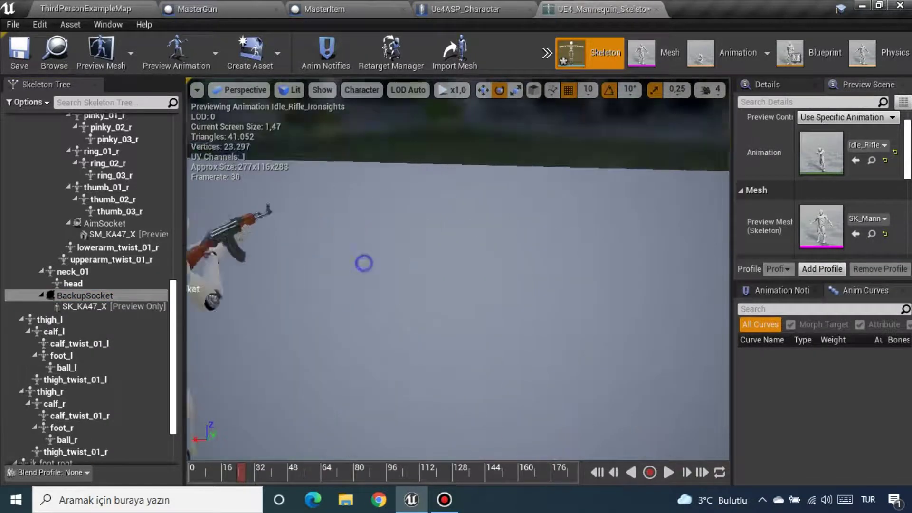
key(w)
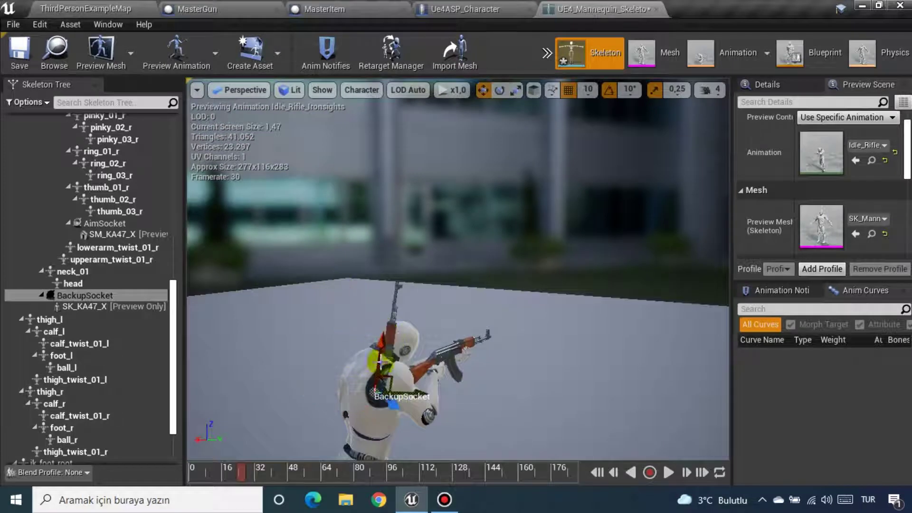
drag(411, 394, 393, 388)
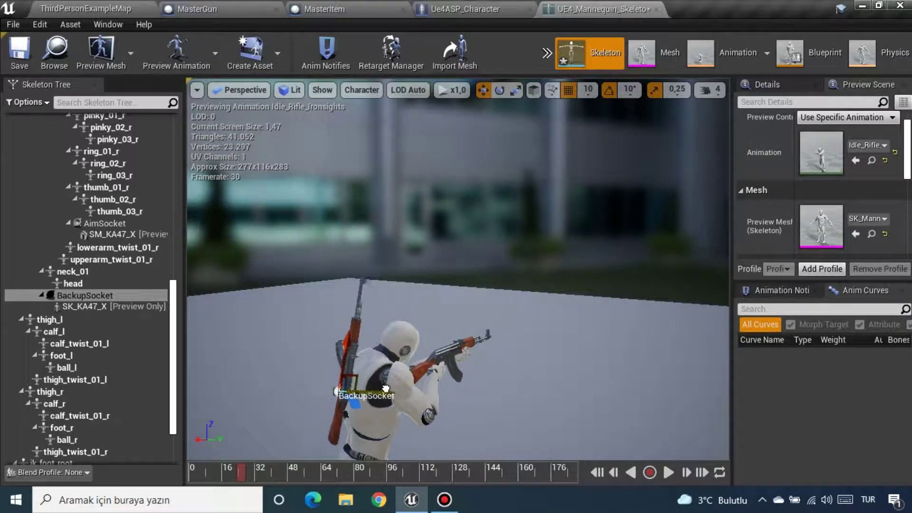
key(e)
mouse_move(363, 332)
mouse_down()
mouse_move(375, 361)
mouse_move(321, 360)
mouse_up()
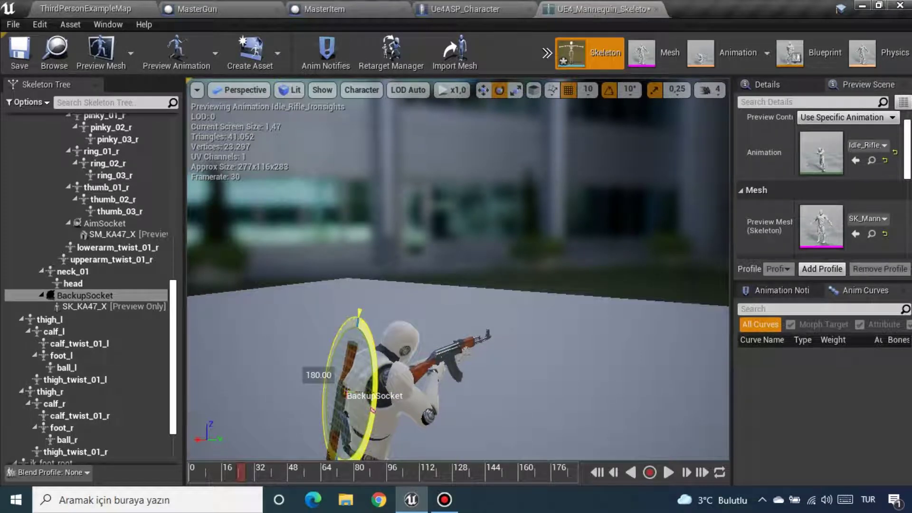
key(w)
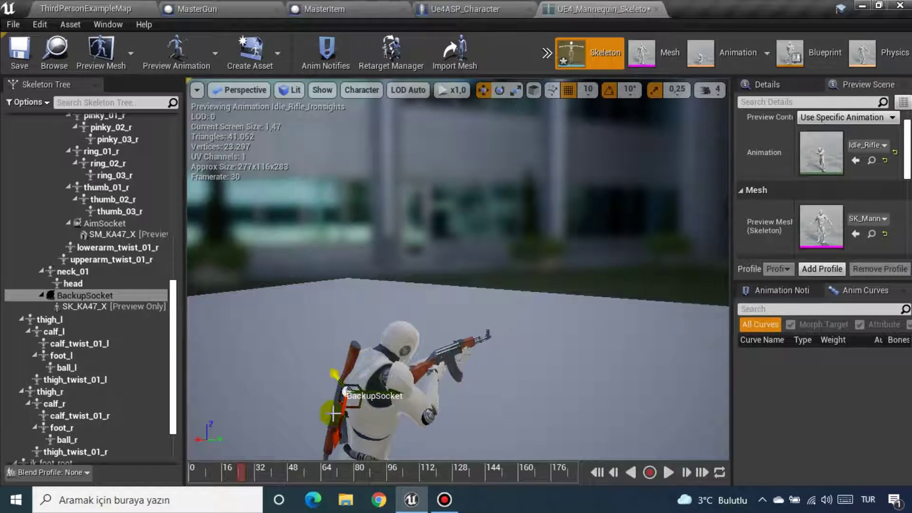
drag(337, 422, 350, 419)
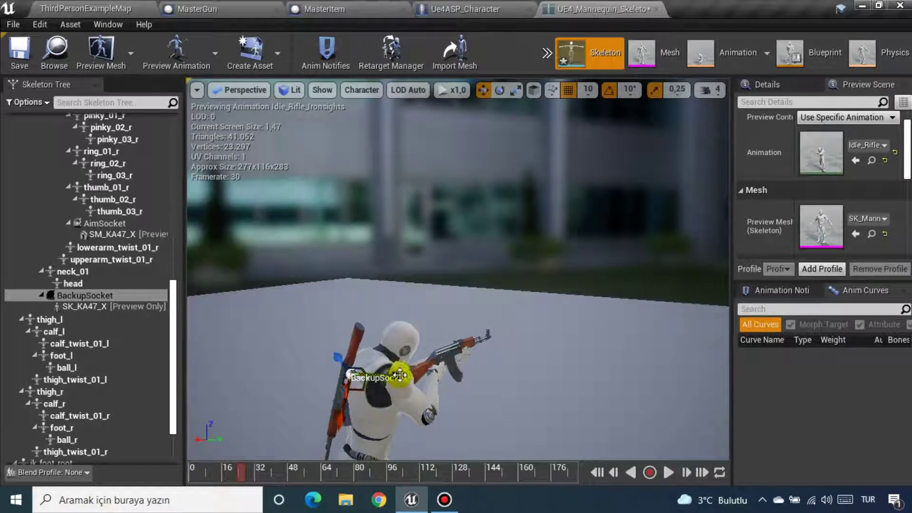
mouse_move(341, 368)
mouse_down()
mouse_move(328, 360)
mouse_move(343, 361)
mouse_up()
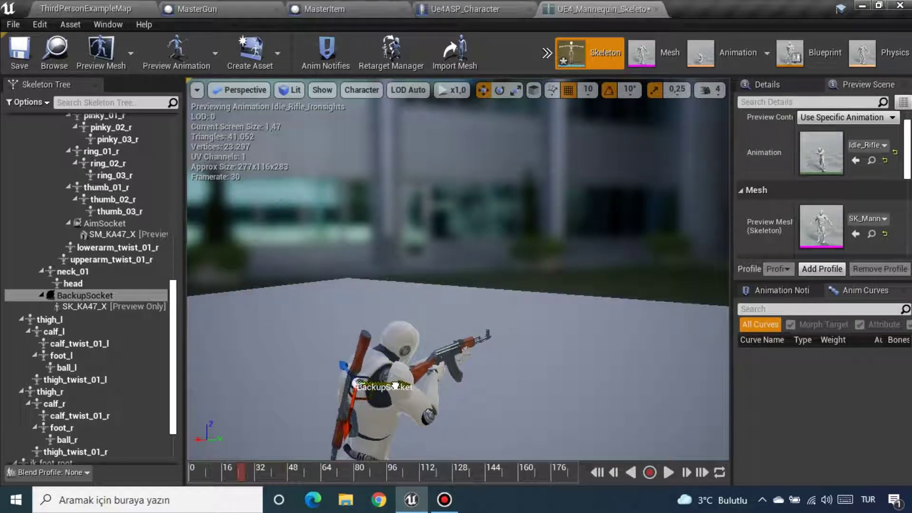
drag(352, 420, 348, 421)
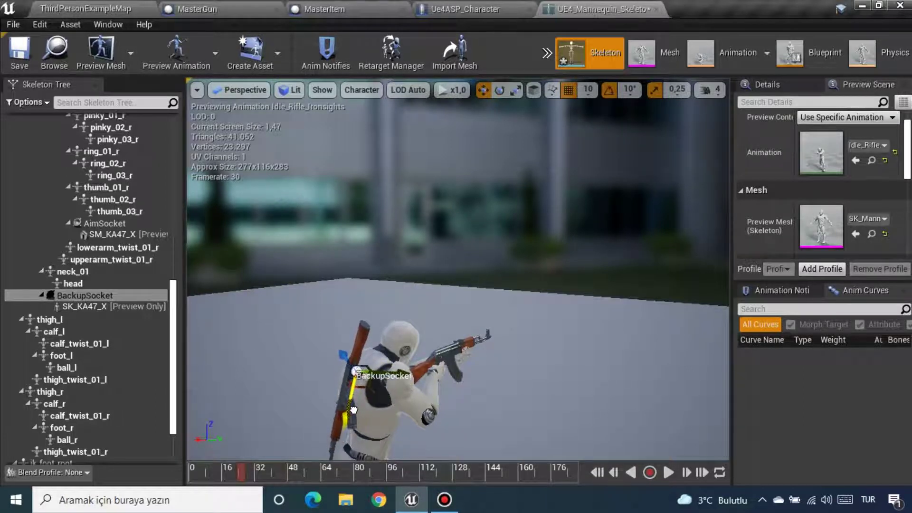
Tilt the backup rifle diagonally, shift the socket along the back, and save the skeleton
mouse_move(295, 398)
mouse_down()
mouse_move(301, 403)
mouse_move(287, 377)
mouse_up()
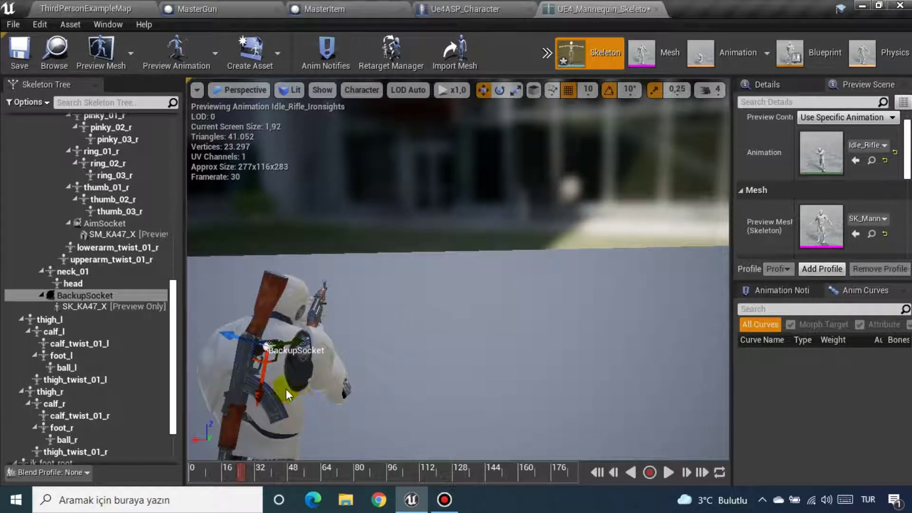
key(e)
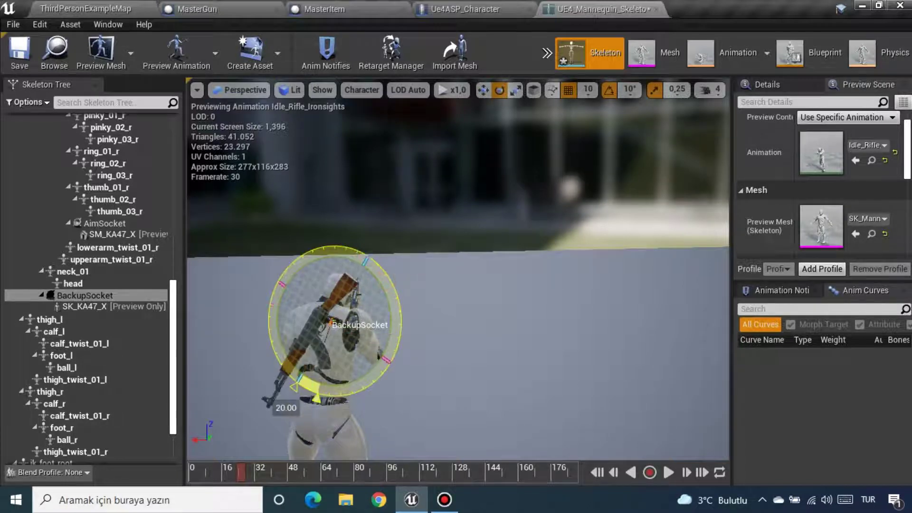
drag(316, 398, 295, 404)
key(w)
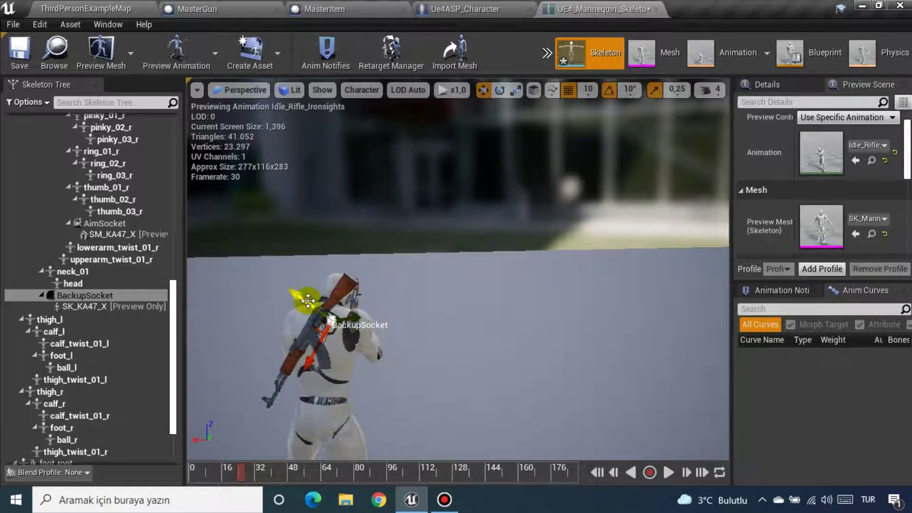
drag(325, 322, 392, 334)
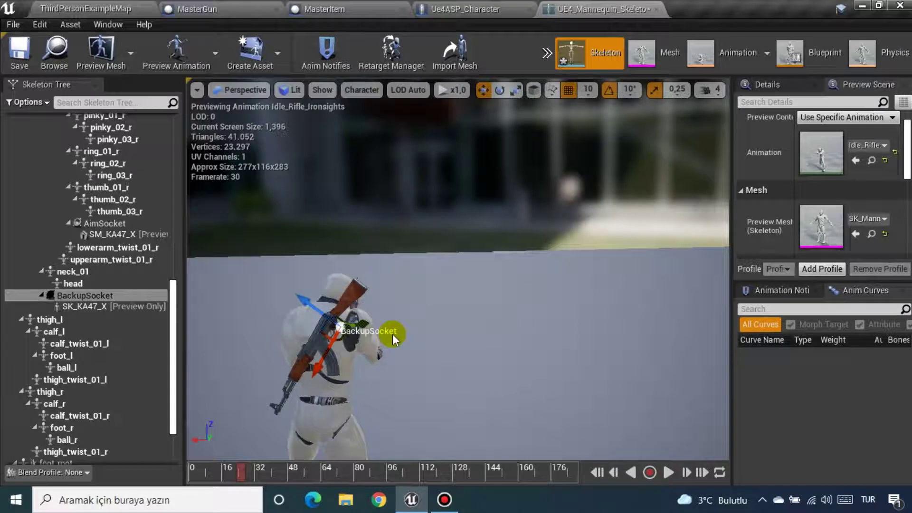
click(29, 53)
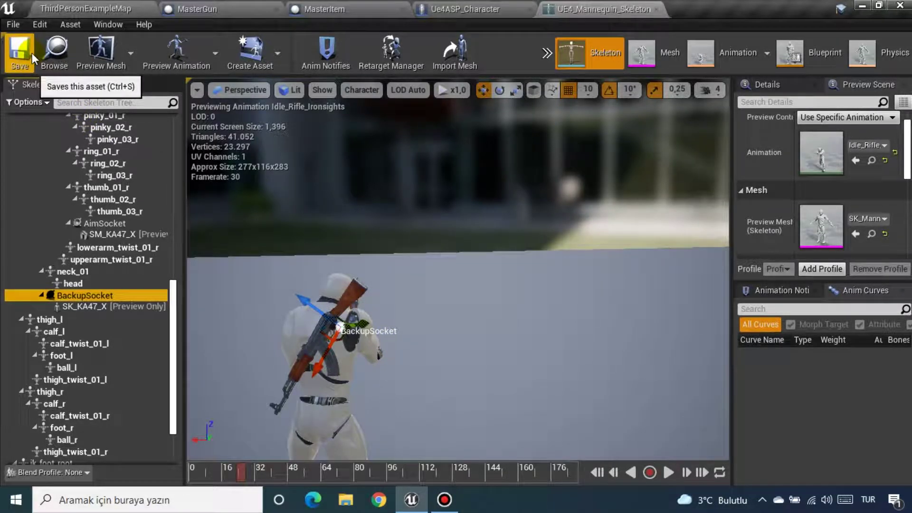
Switch to the MasterGun blueprint and frame its Event On Interact node
click(155, 7)
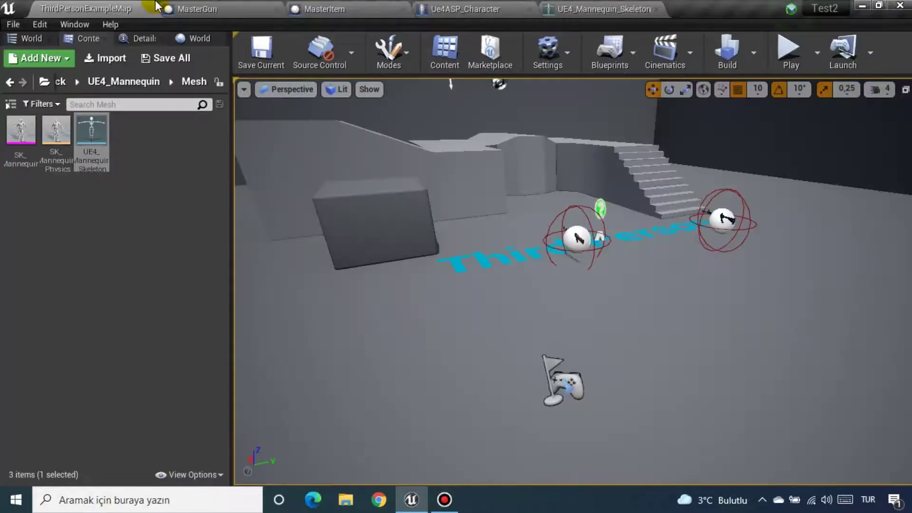
click(186, 7)
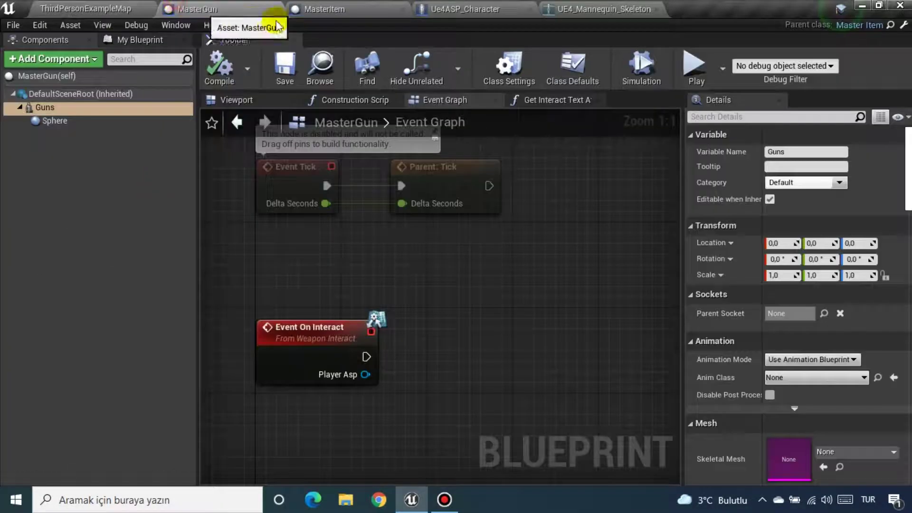
right_drag(445, 286, 411, 215)
right_drag(374, 270, 372, 187)
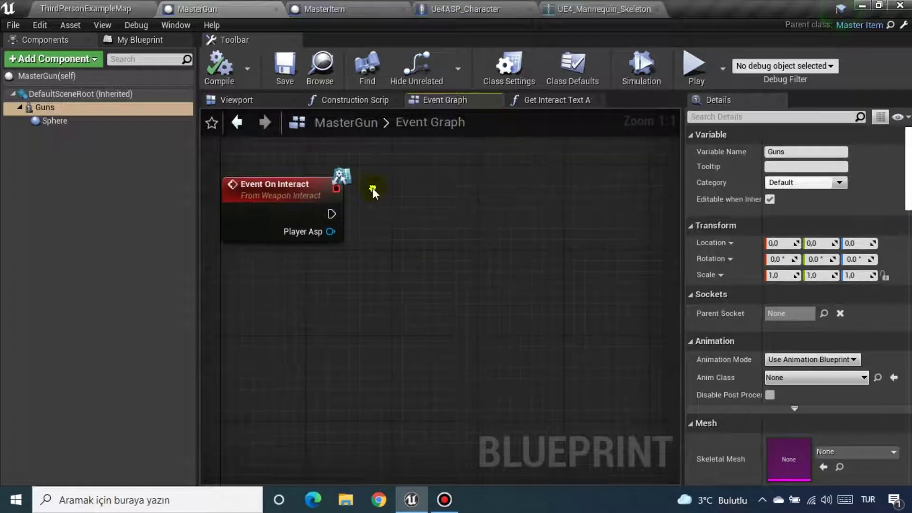
Review the Ue4ASP_Character Event Graph and its AddPickupWeapon function graph
drag(331, 231, 466, 6)
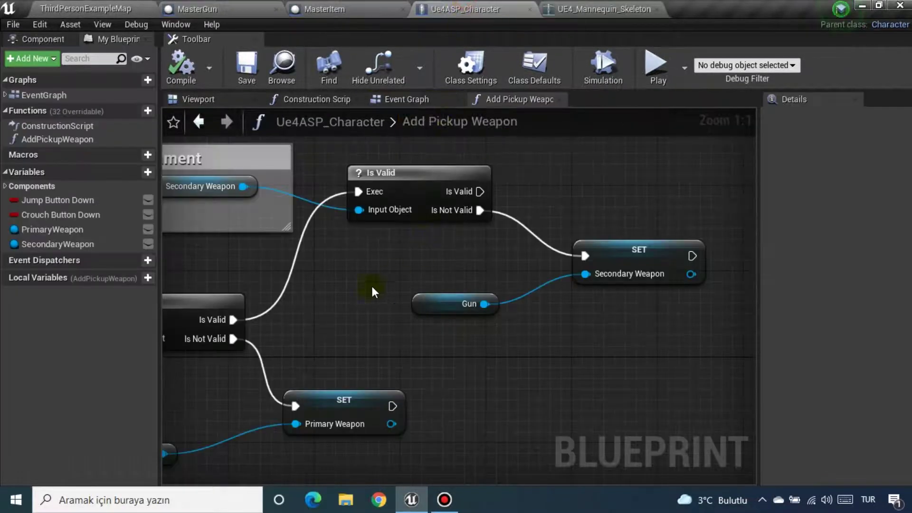
scroll(371, 283, down, 2)
right_drag(276, 271, 508, 273)
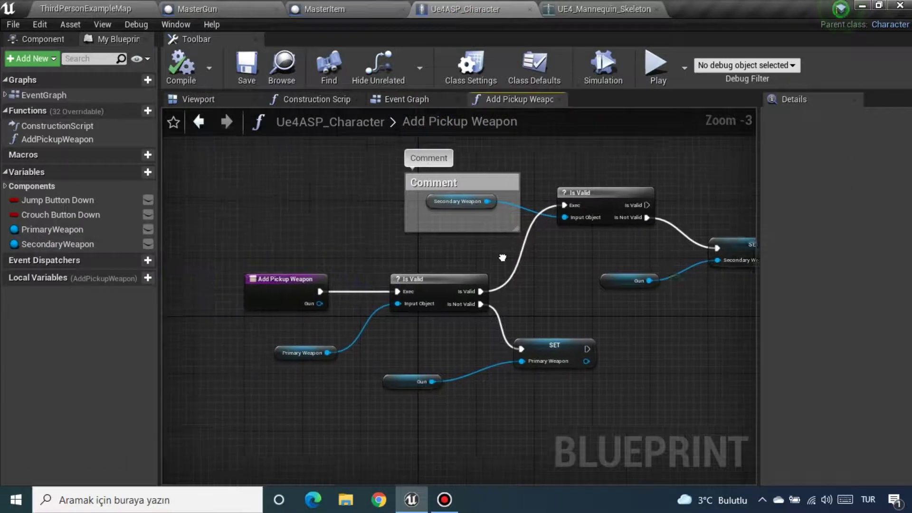
click(378, 103)
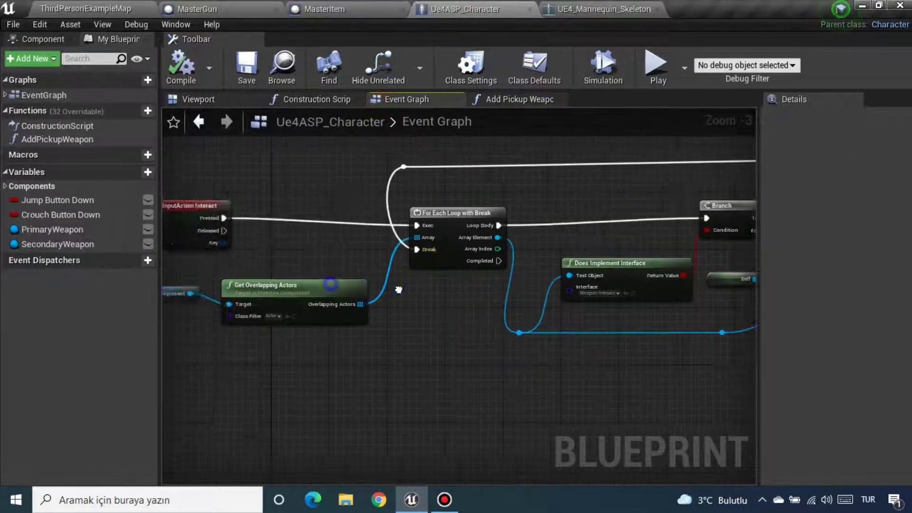
right_drag(379, 145, 376, 219)
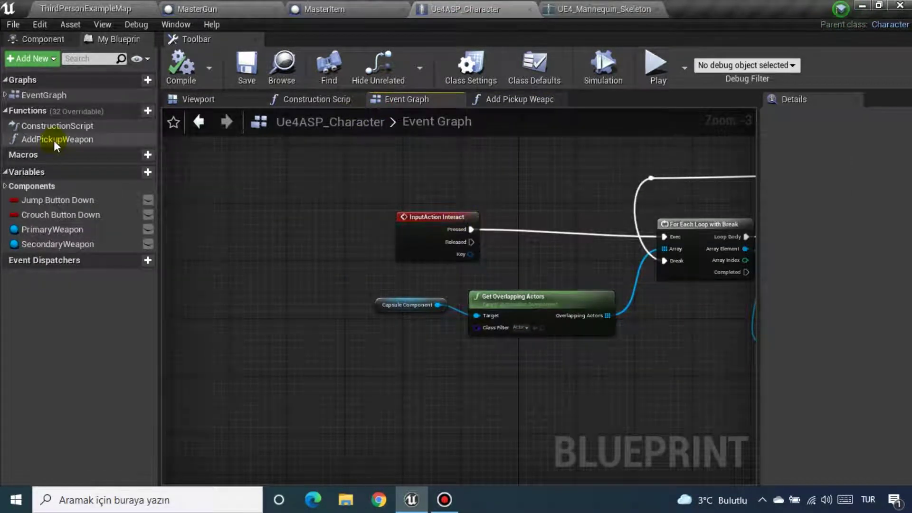
double_click(53, 140)
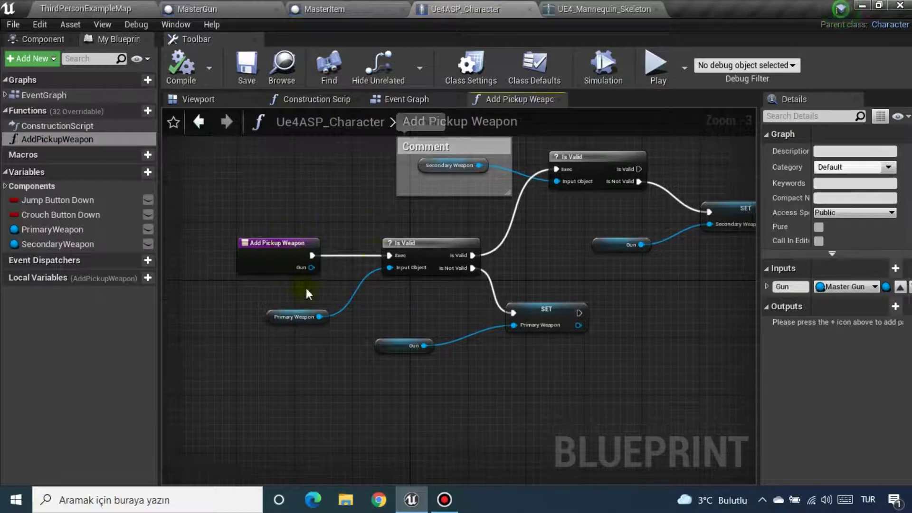
Return to MasterGun's event graph and drag a wire out from Player Asp
click(601, 9)
click(325, 9)
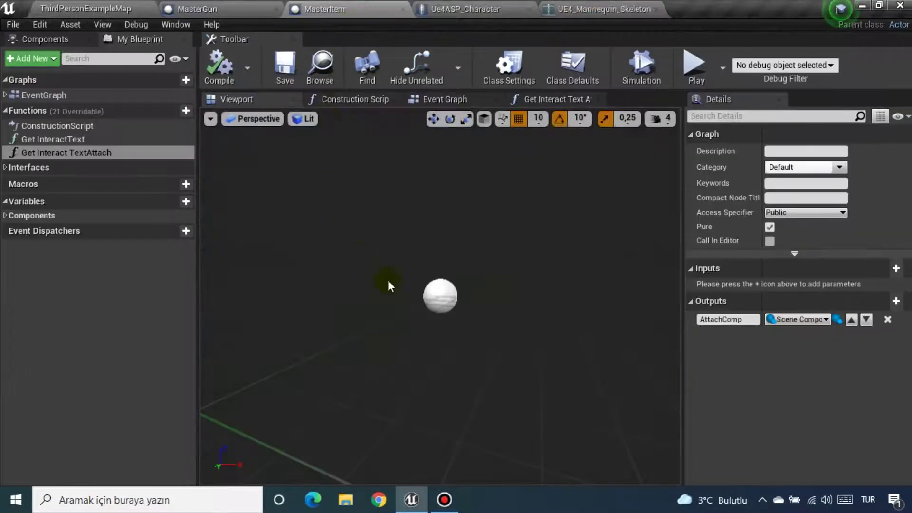
click(197, 9)
right_drag(356, 219, 332, 218)
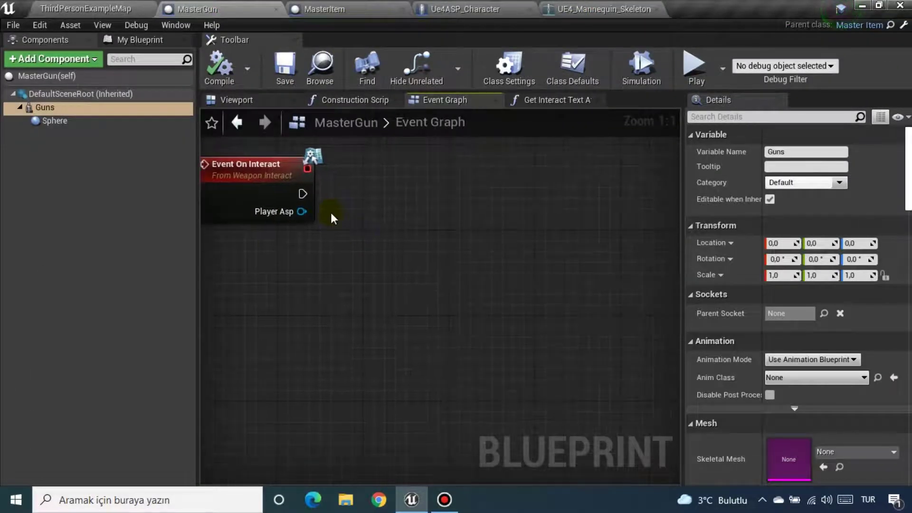
drag(301, 211, 358, 215)
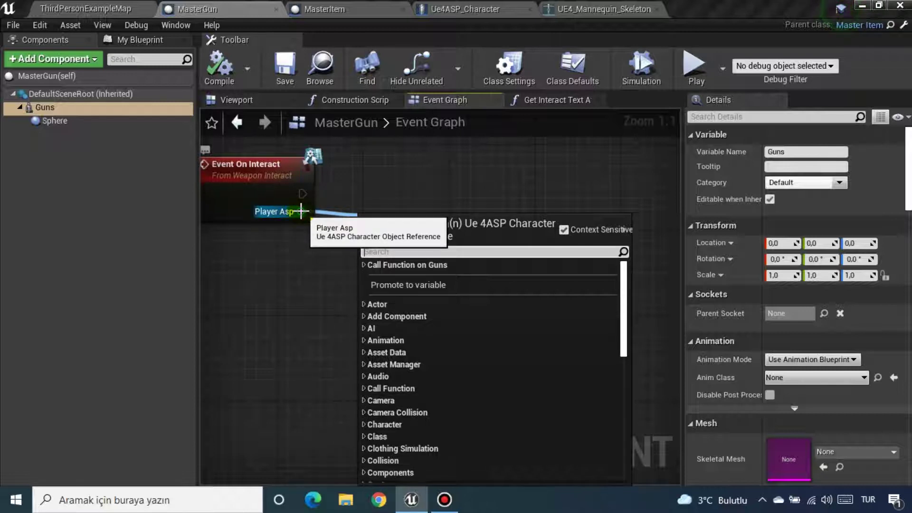
Add an Add Pickup Weapon call on Player Asp, placed to the right
text(pi)
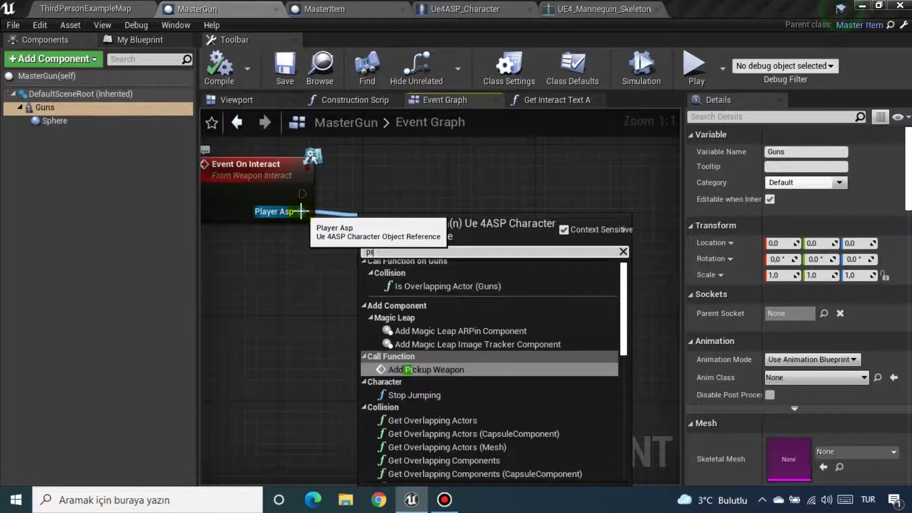
text(c)
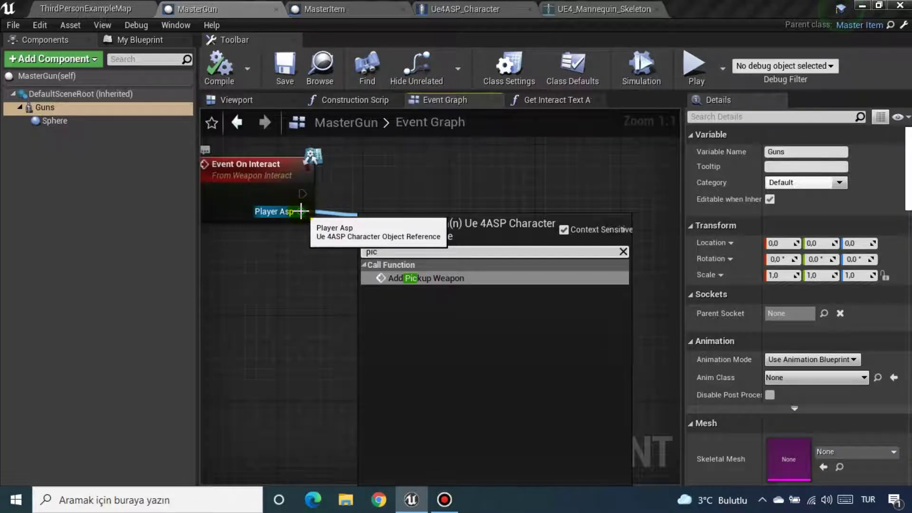
key(Return)
drag(399, 266, 508, 167)
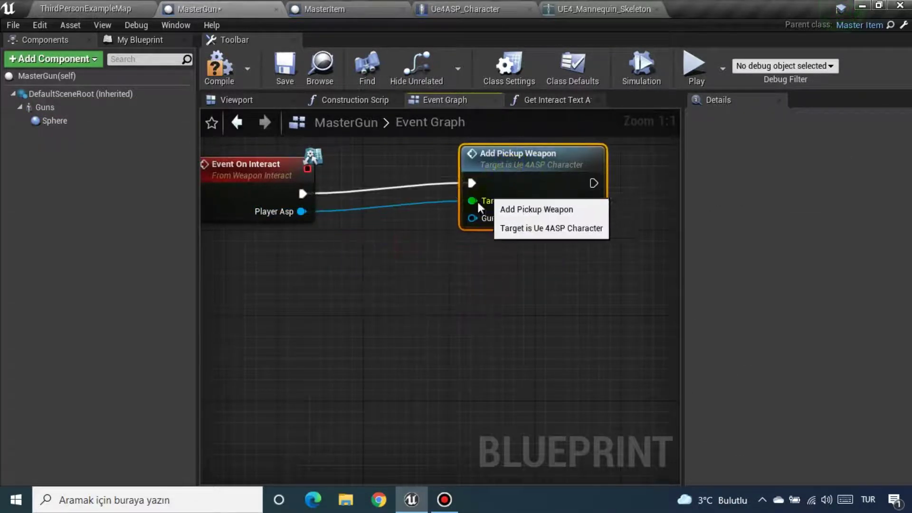
Feed a Self reference into the Gun input, align the node, and save MasterGun
mouse_move(472, 218)
mouse_down()
mouse_move(343, 297)
mouse_move(298, 296)
mouse_up()
text(sel)
key(Down)
key(Return)
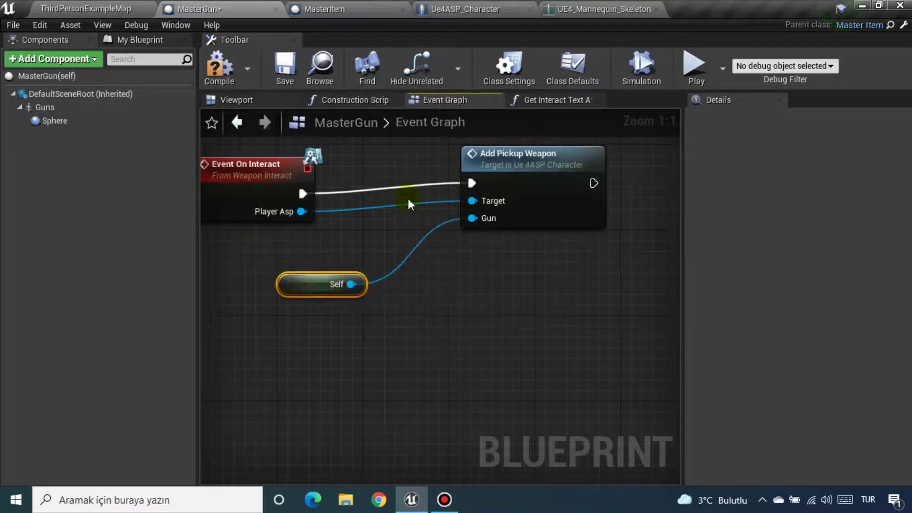
drag(504, 178, 505, 189)
click(283, 67)
right_drag(508, 262, 515, 376)
click(603, 8)
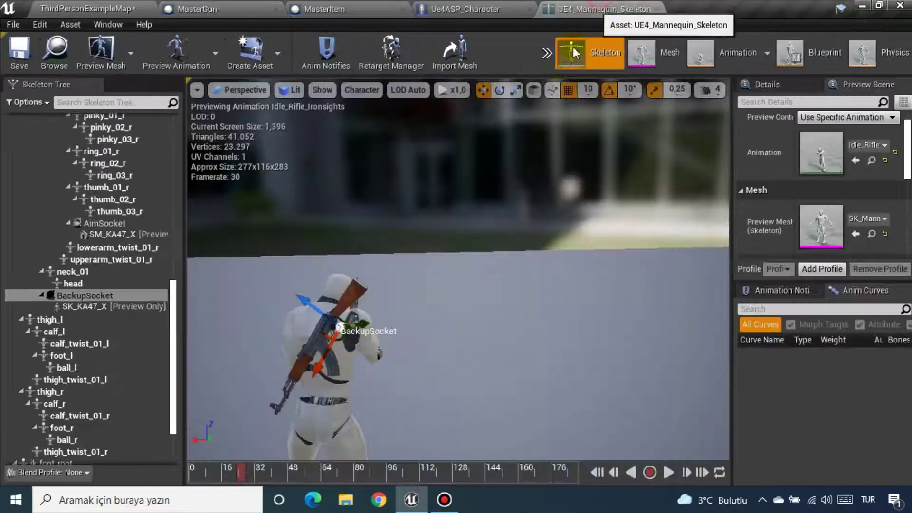
Settle on Ue4ASP_Character's Add Pickup Weapon graph and pan to its SET nodes
click(468, 6)
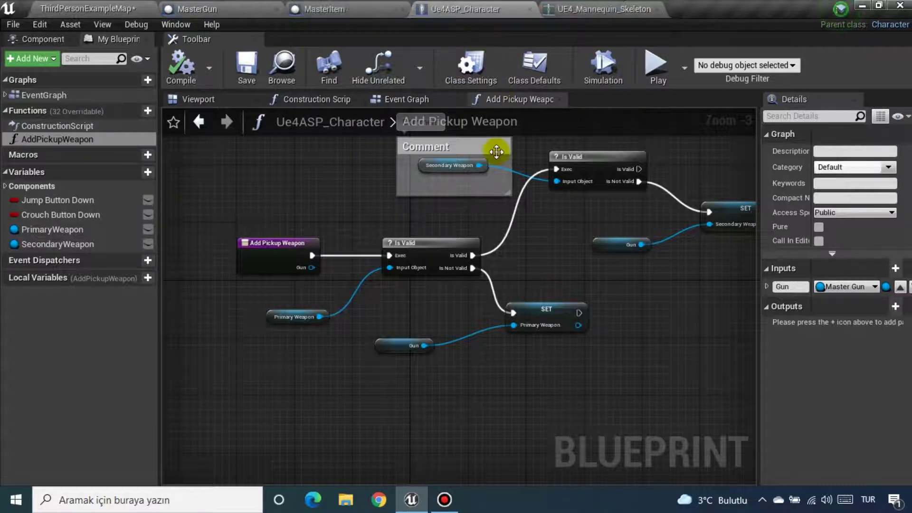
click(602, 8)
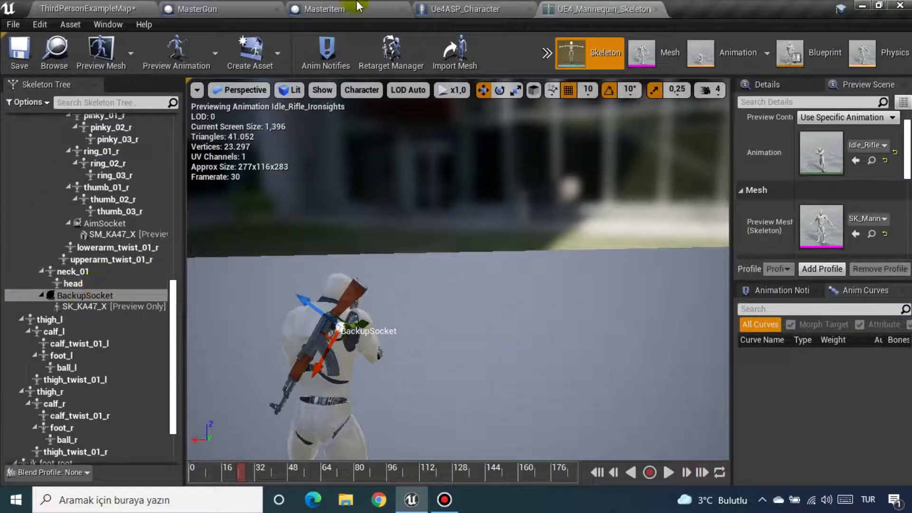
click(459, 8)
click(335, 6)
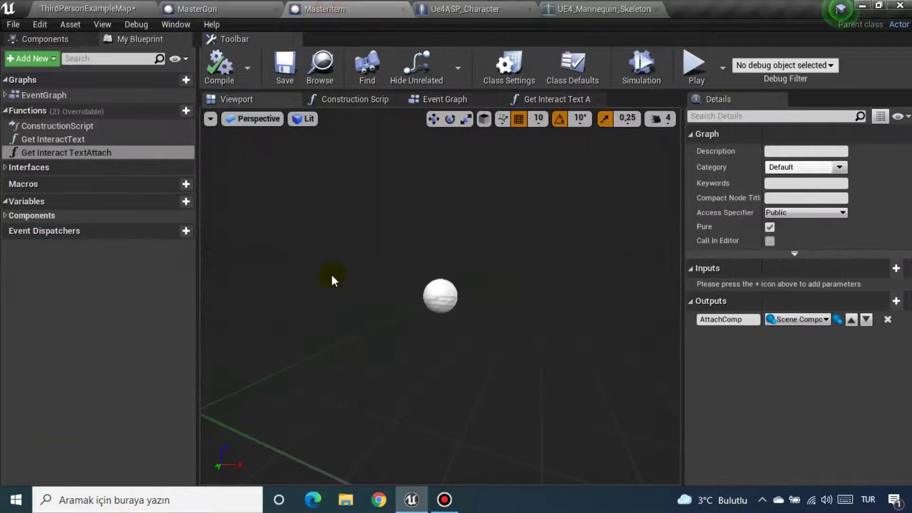
click(204, 8)
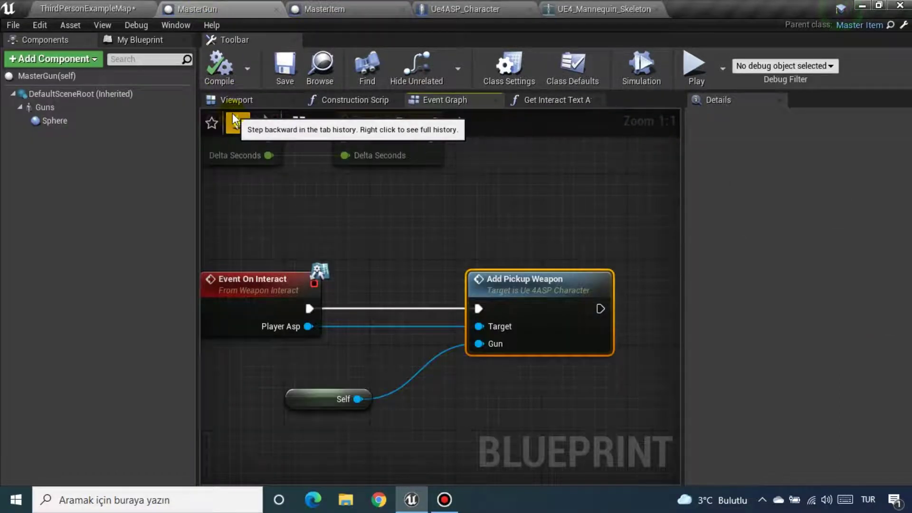
click(342, 7)
click(470, 8)
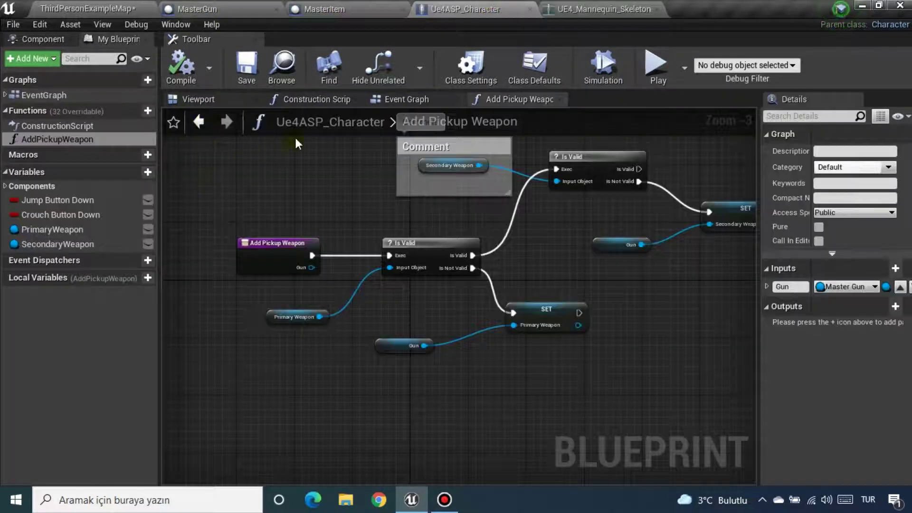
click(57, 156)
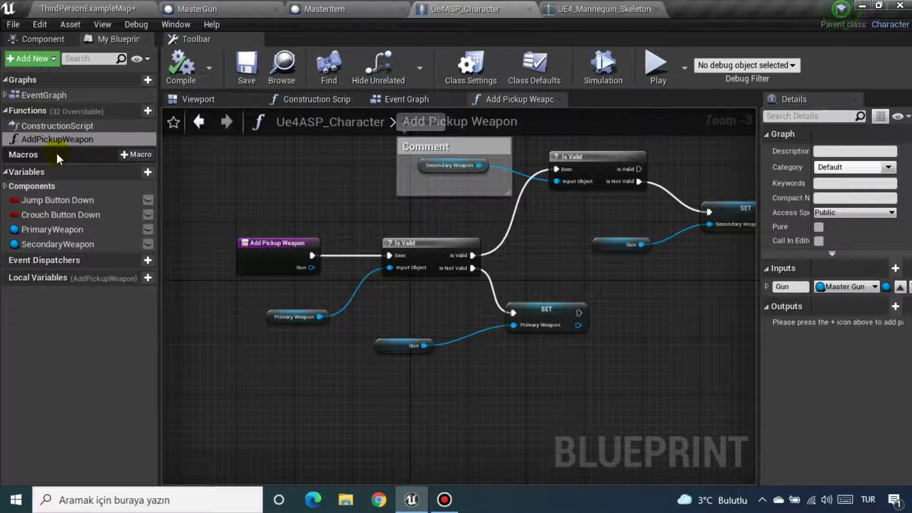
right_drag(588, 277, 402, 277)
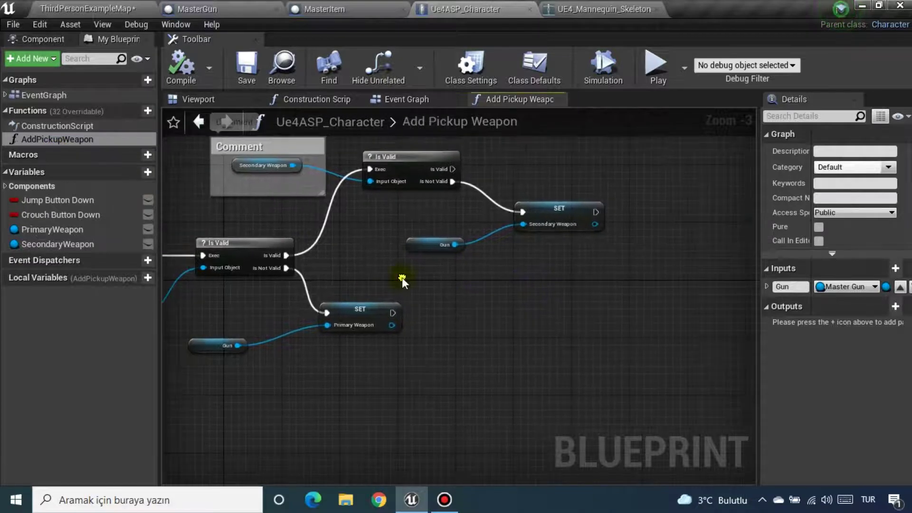
mouse_move(131, 119)
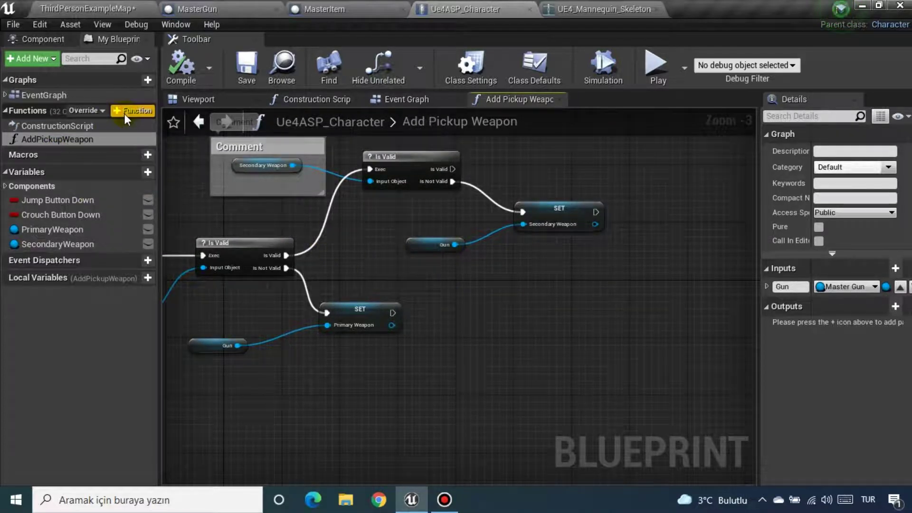
Add a new function named UpdateGun and position its entry node
click(124, 113)
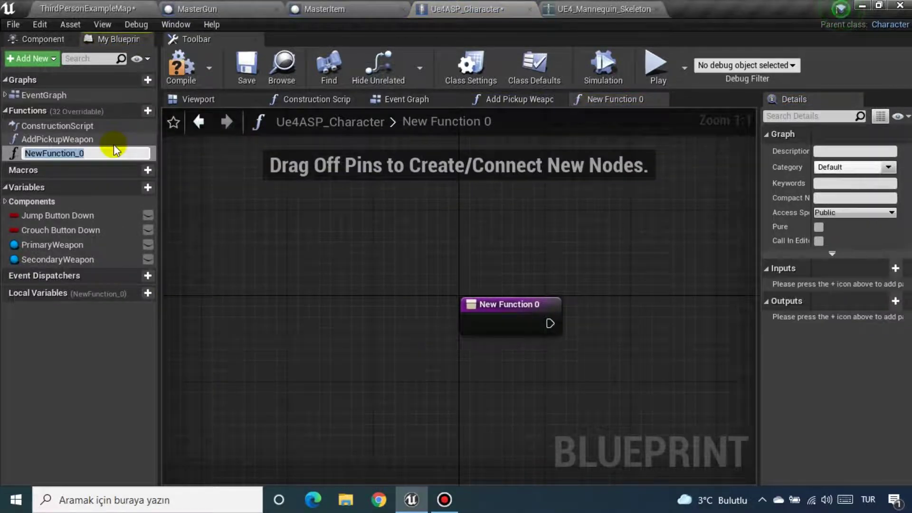
text(Update)
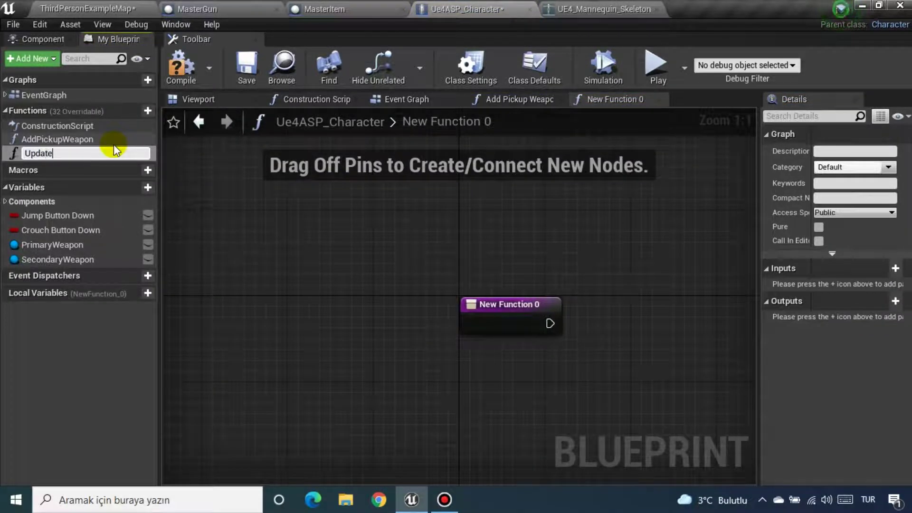
text(Gun)
key(Return)
drag(492, 307, 246, 274)
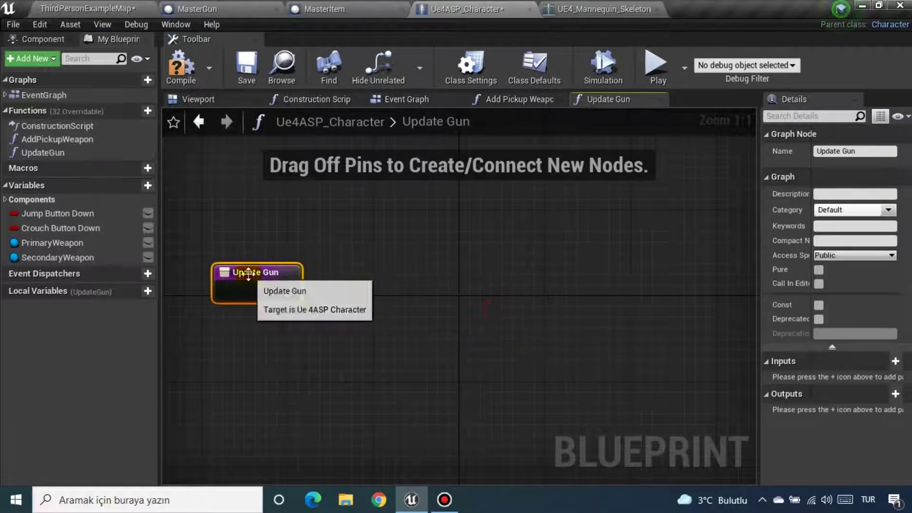
right_drag(383, 285, 364, 237)
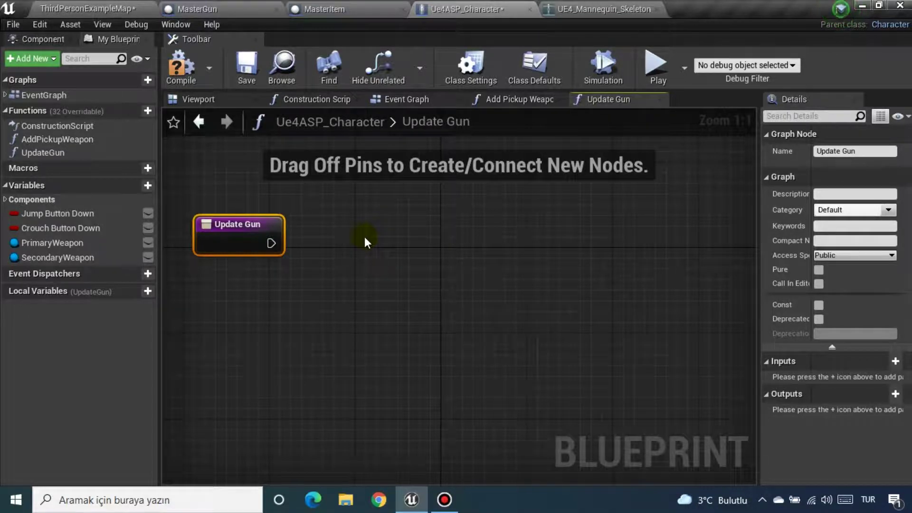
Add a macro, name it EquippedMacro, then correct the name to EquippedGun
click(148, 168)
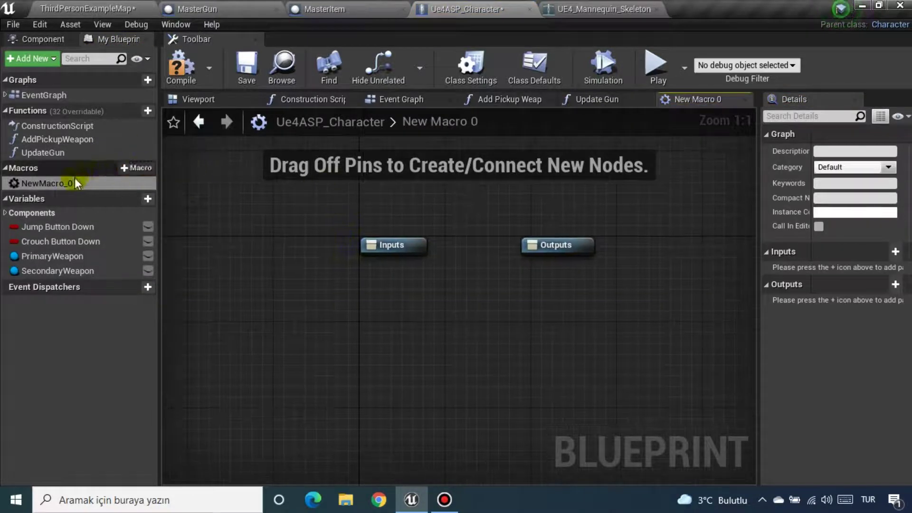
click(62, 184)
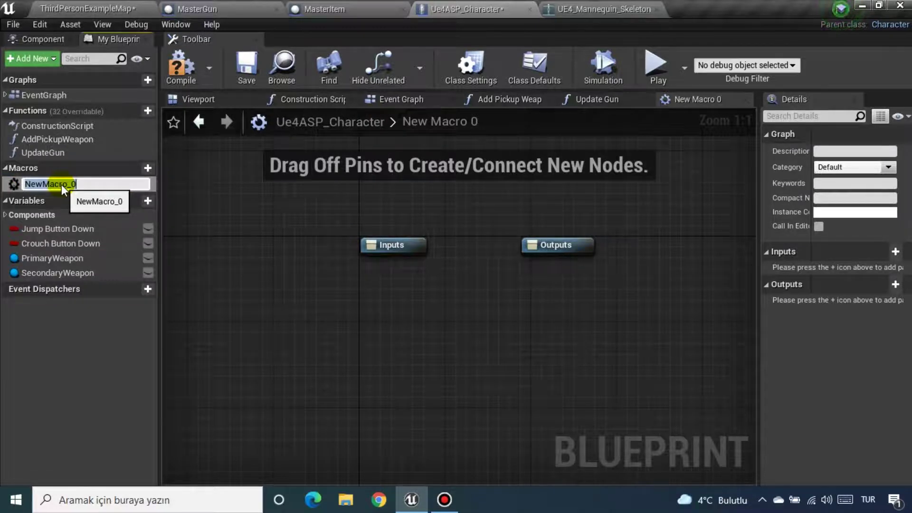
text(Equipped)
key(Return)
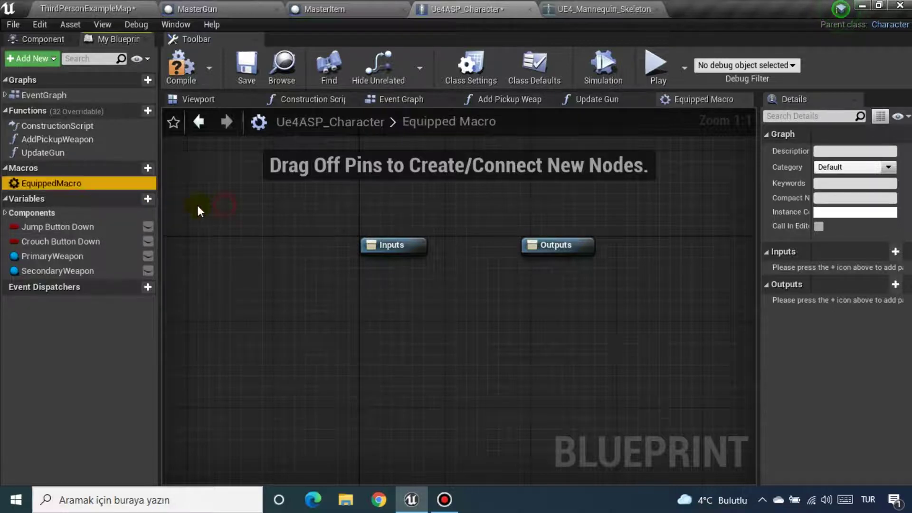
click(98, 184)
click(79, 183)
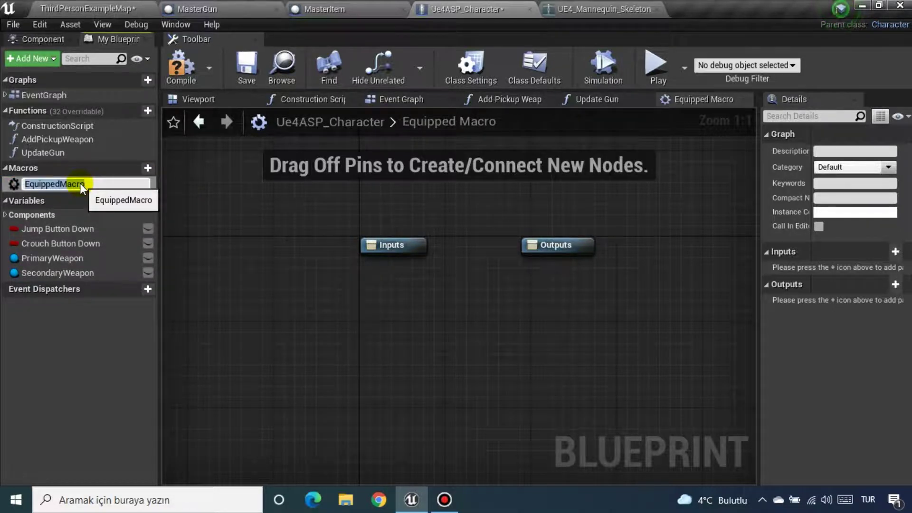
click(80, 183)
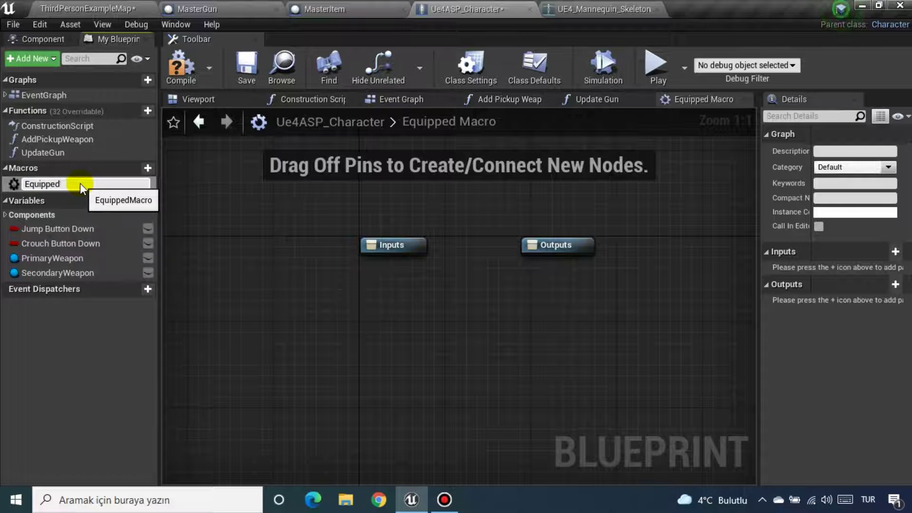
text(Gun)
click(185, 228)
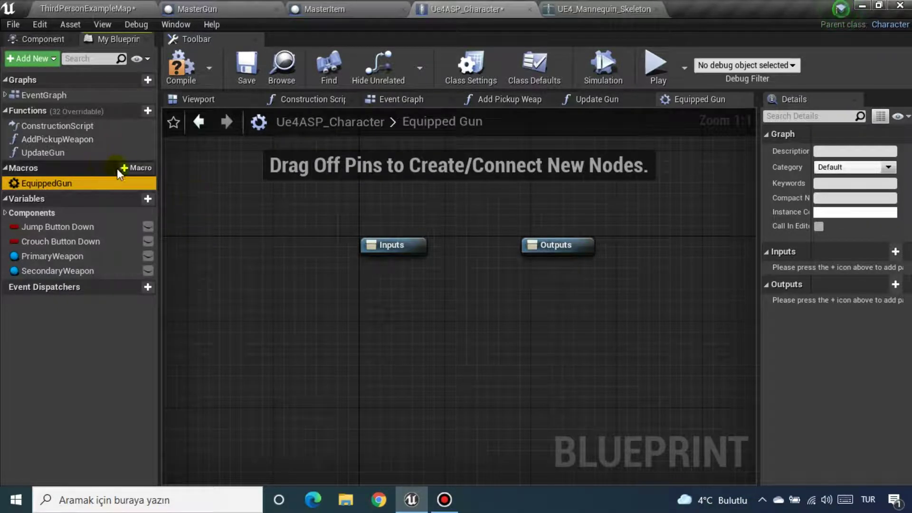
click(130, 167)
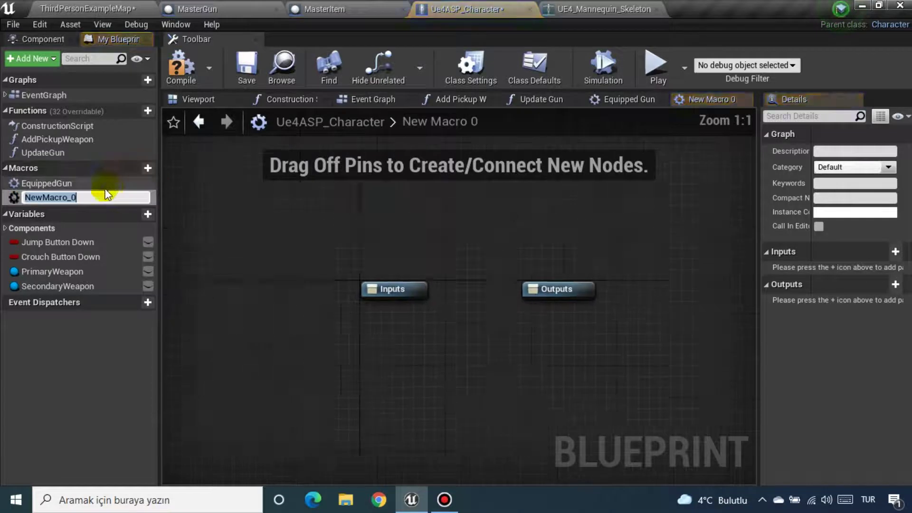
Name the second macro BackupGun and spread its Inputs node left and Outputs right
text(Bac)
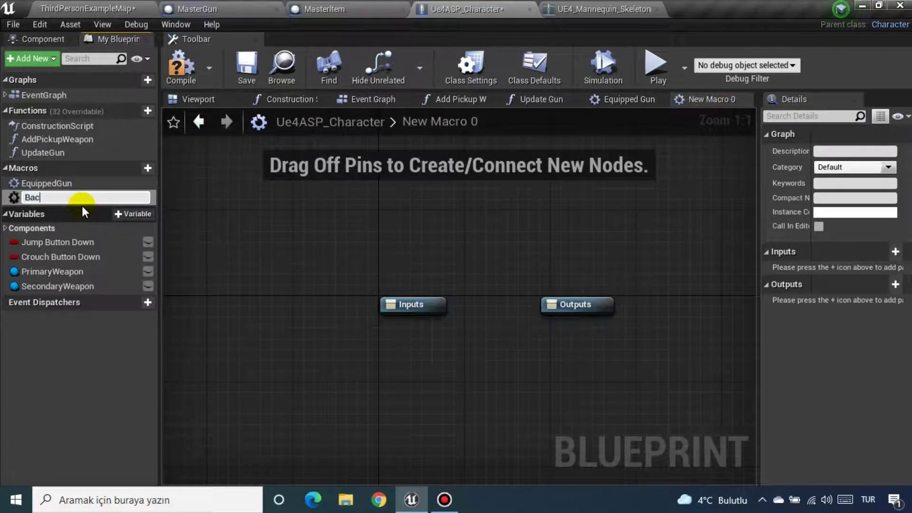
text(k)
text(upGun)
click(260, 225)
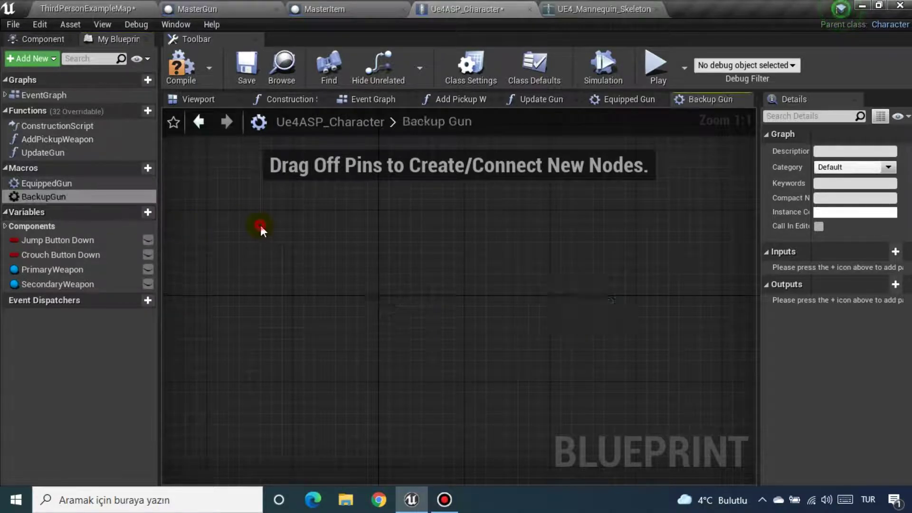
click(57, 183)
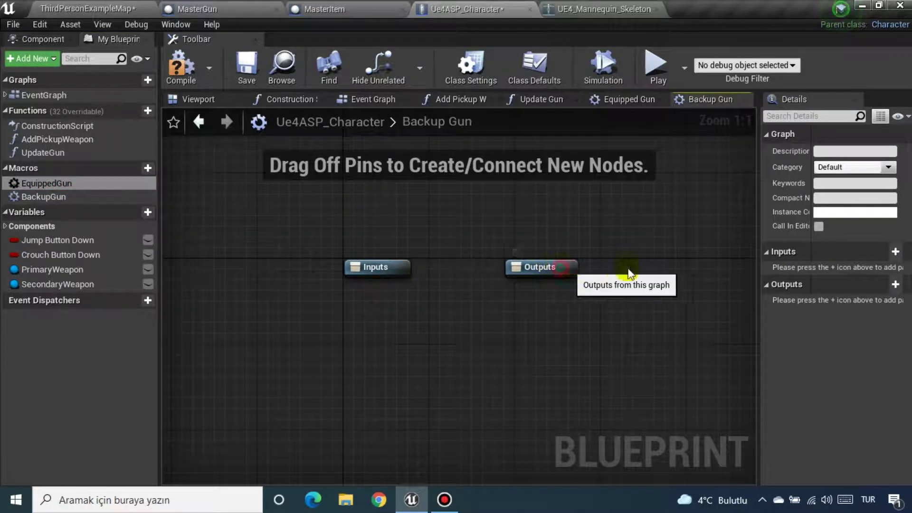
drag(550, 267, 687, 266)
drag(396, 272, 256, 261)
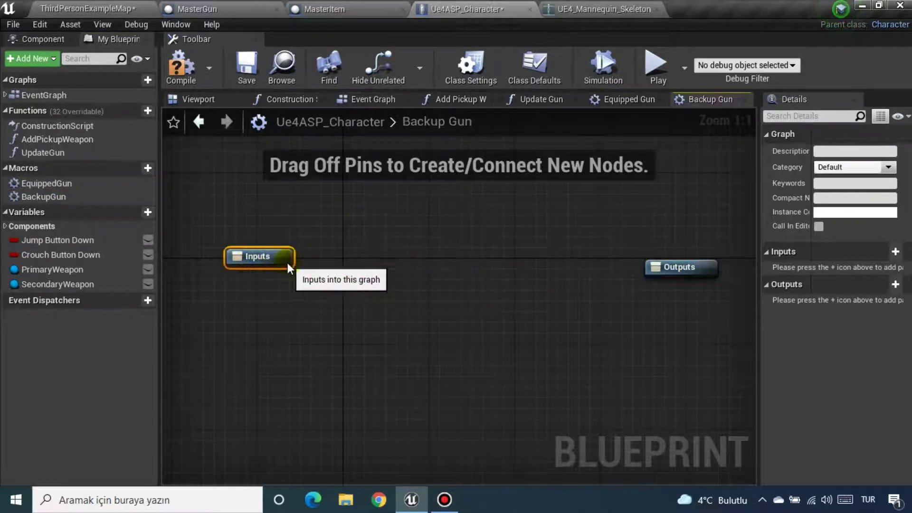
right_drag(364, 276, 415, 256)
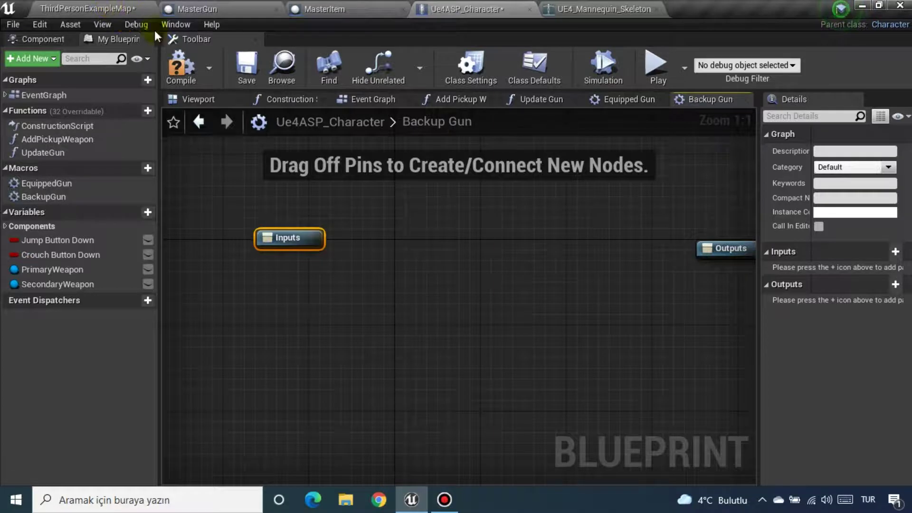
click(180, 66)
Save the character Blueprint and browse up to the Content > Game_1 folder
click(240, 72)
click(85, 8)
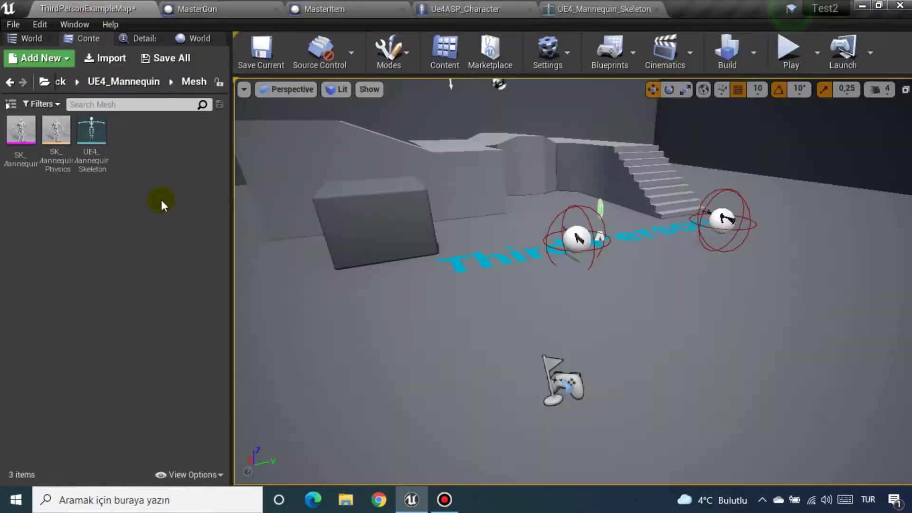
click(90, 84)
click(78, 84)
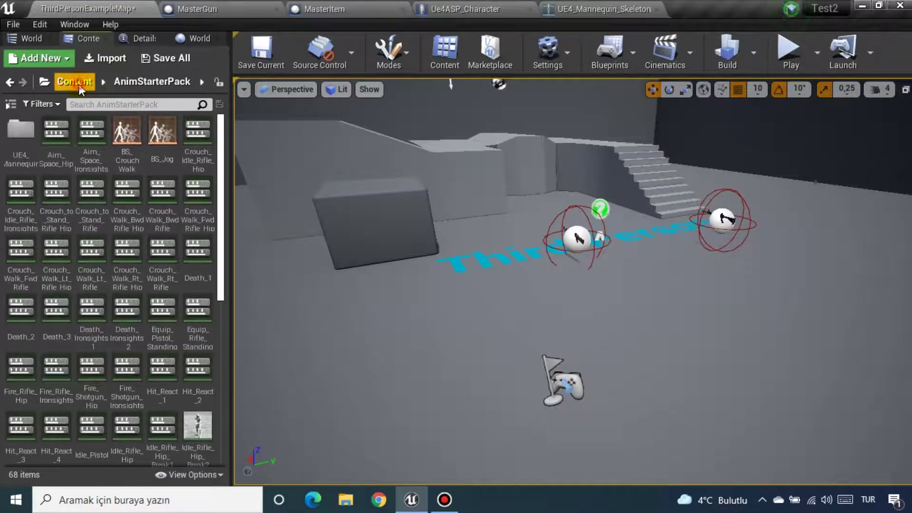
click(78, 84)
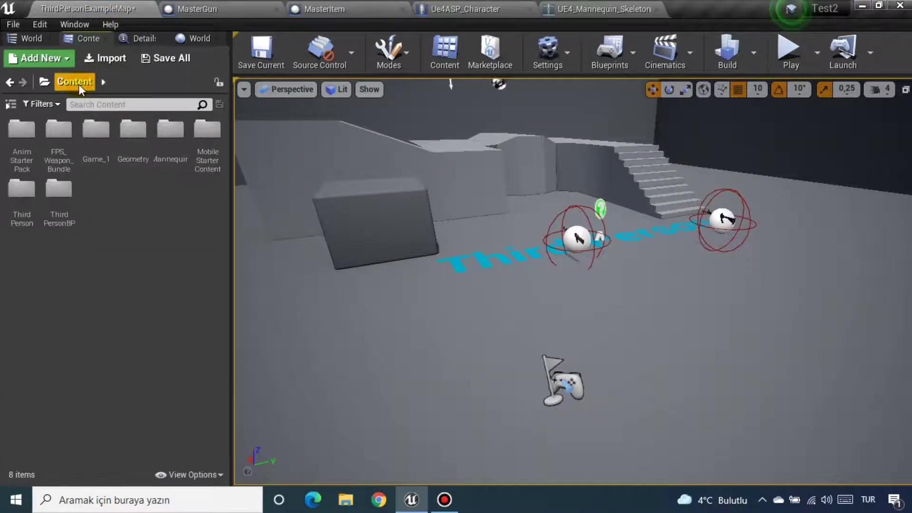
double_click(97, 128)
Create a new Enumeration asset in Game_1 and open it
click(129, 213)
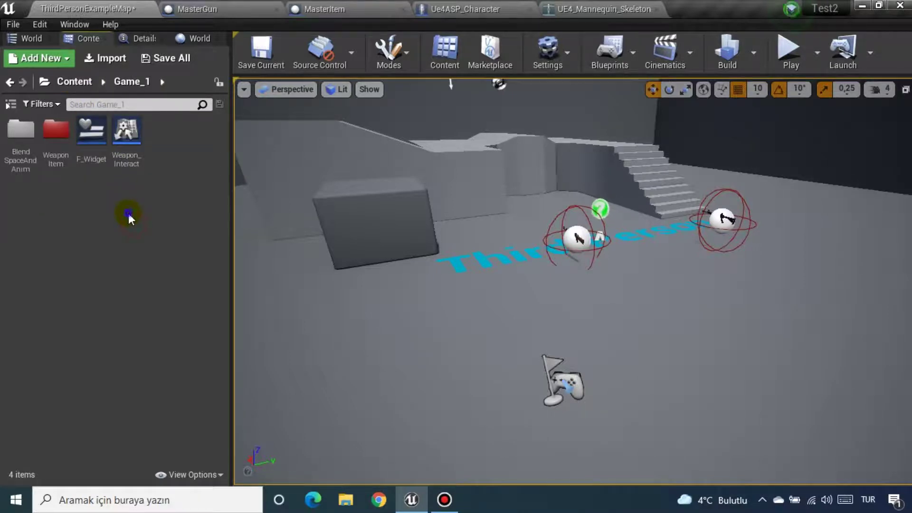
right_click(128, 212)
scroll(176, 375, down, 3)
mouse_move(178, 392)
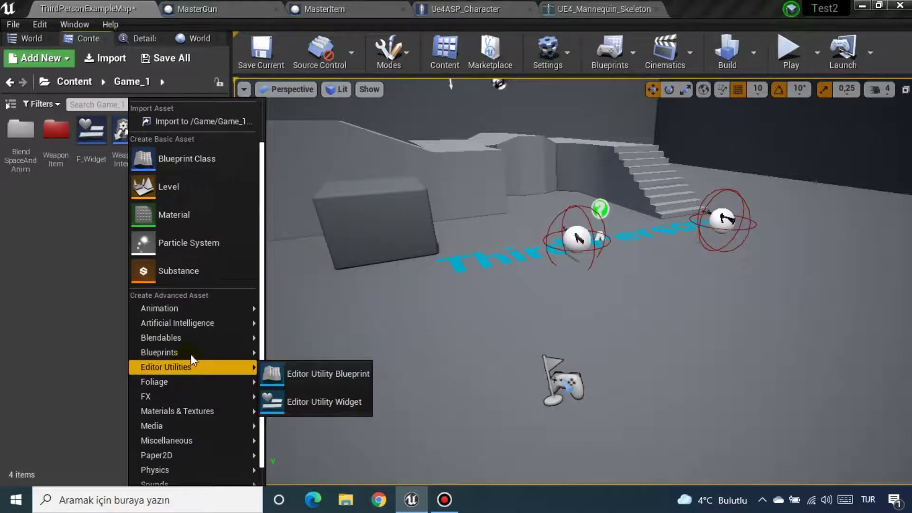
mouse_move(192, 354)
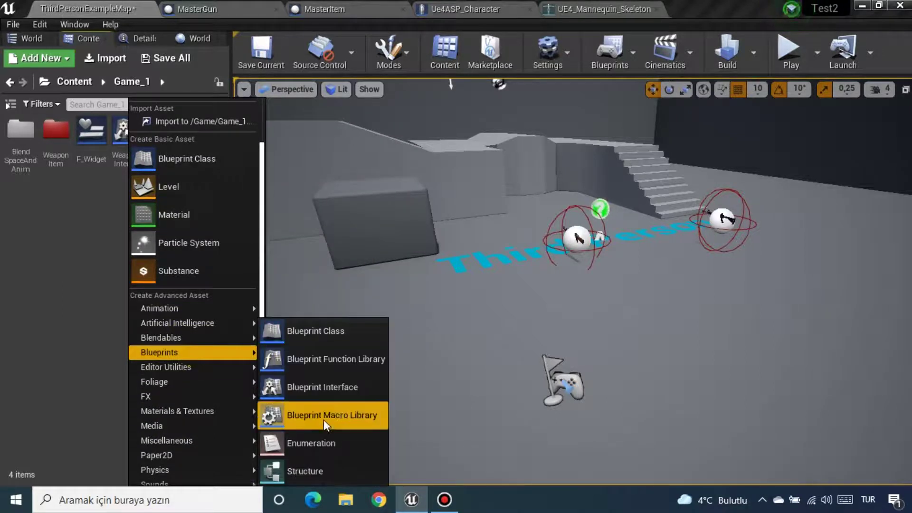
click(327, 444)
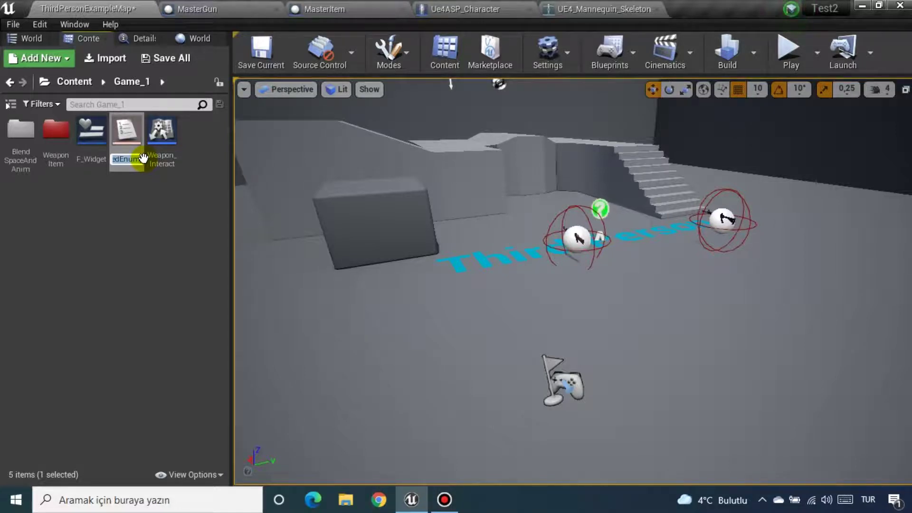
text(C)
key(Return)
double_click(94, 150)
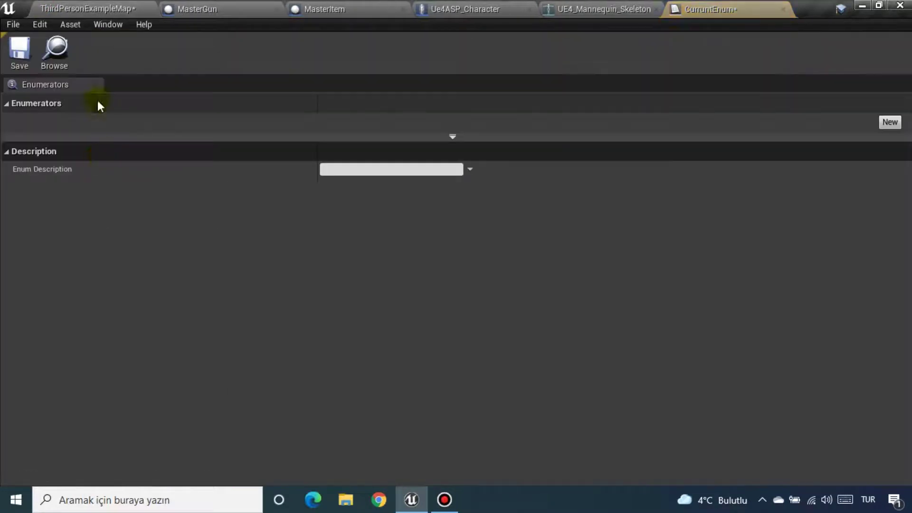
Rename the enumeration from CurruntEnum to CurrentEnum
click(85, 9)
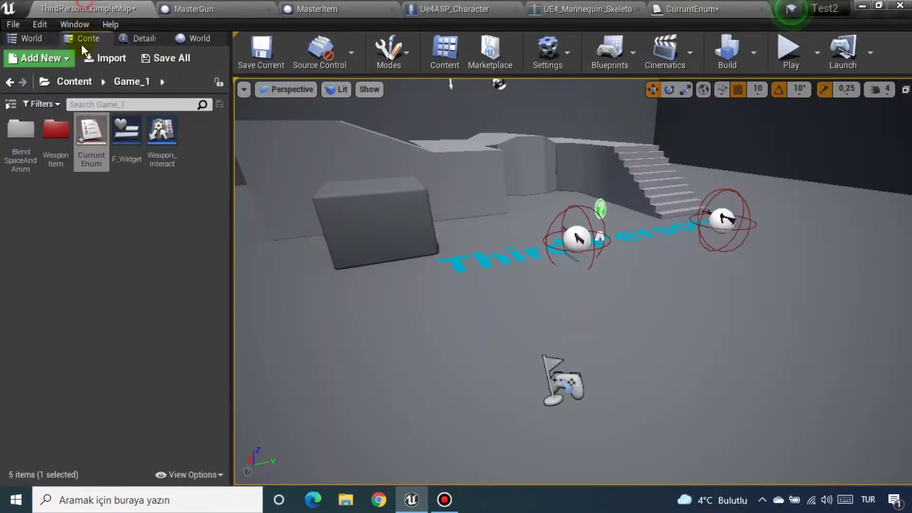
click(99, 162)
text(Curren)
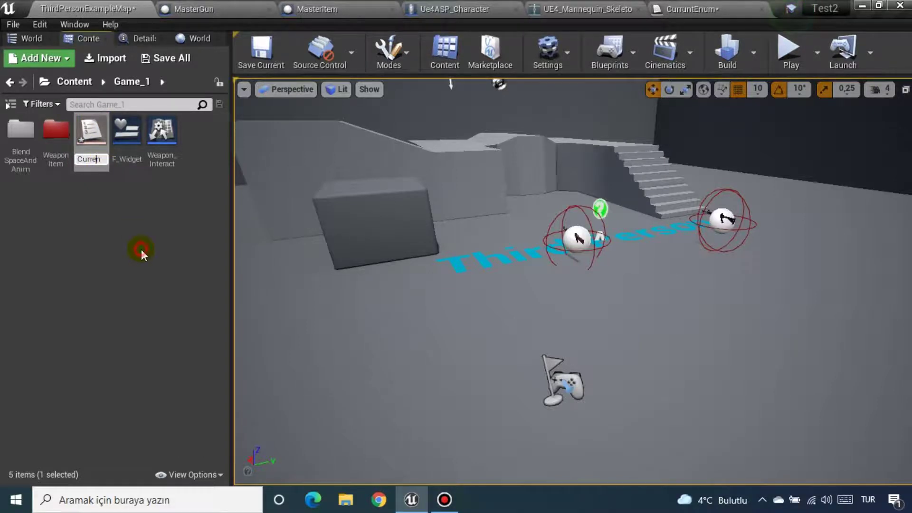
key(Return)
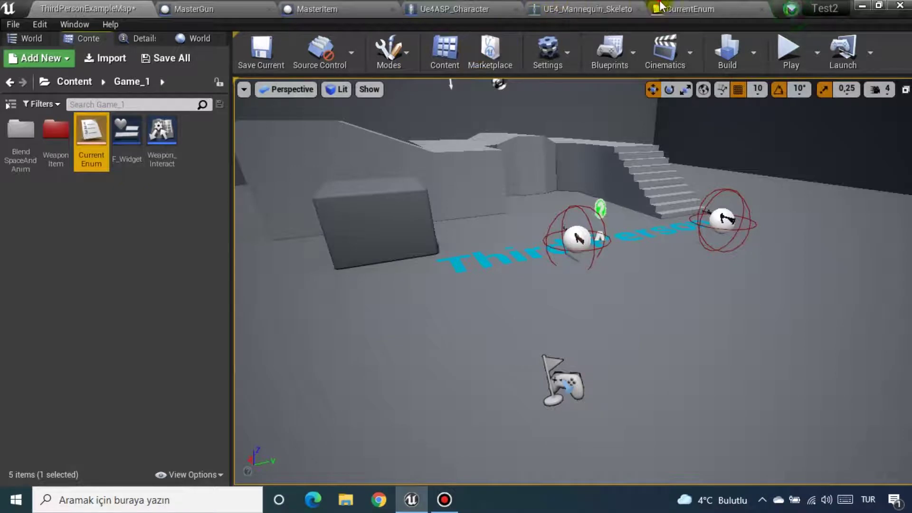
click(693, 8)
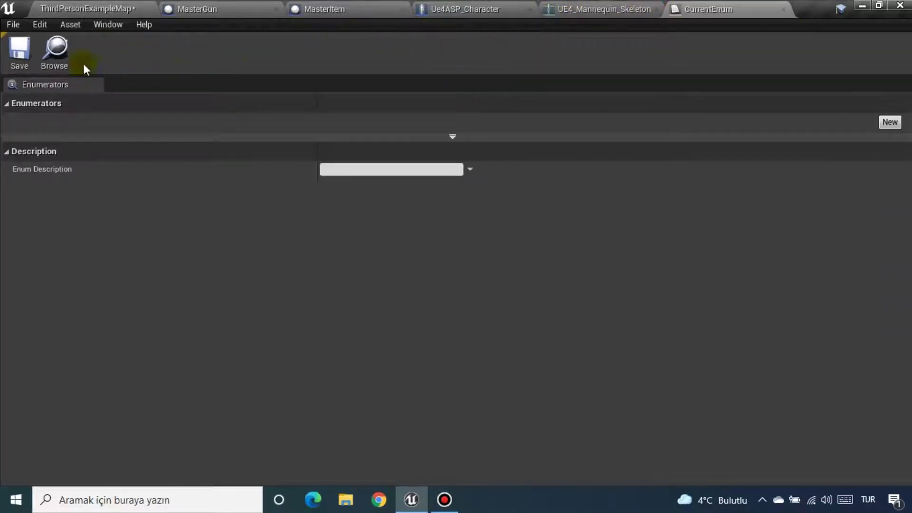
Add two enumerator entries to CurrentEnum and name the first Primary
click(19, 51)
click(888, 122)
click(889, 122)
drag(160, 141, 68, 140)
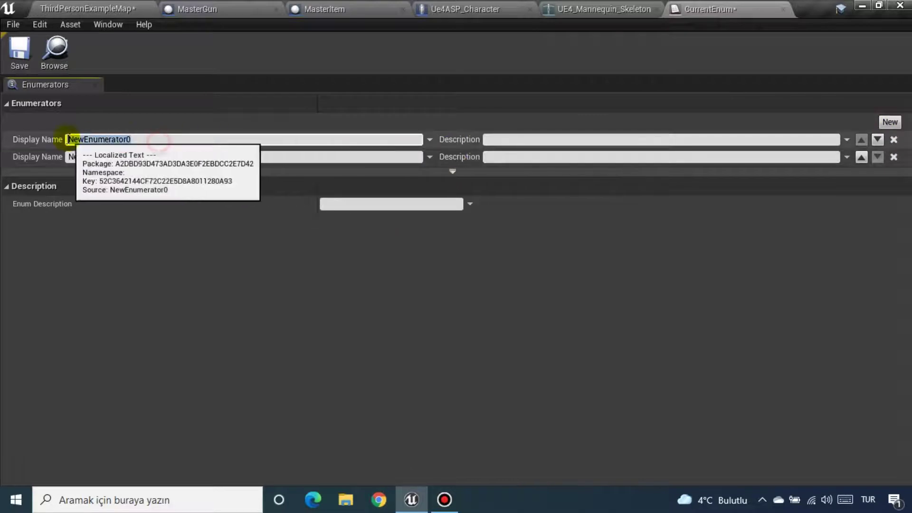
text(P)
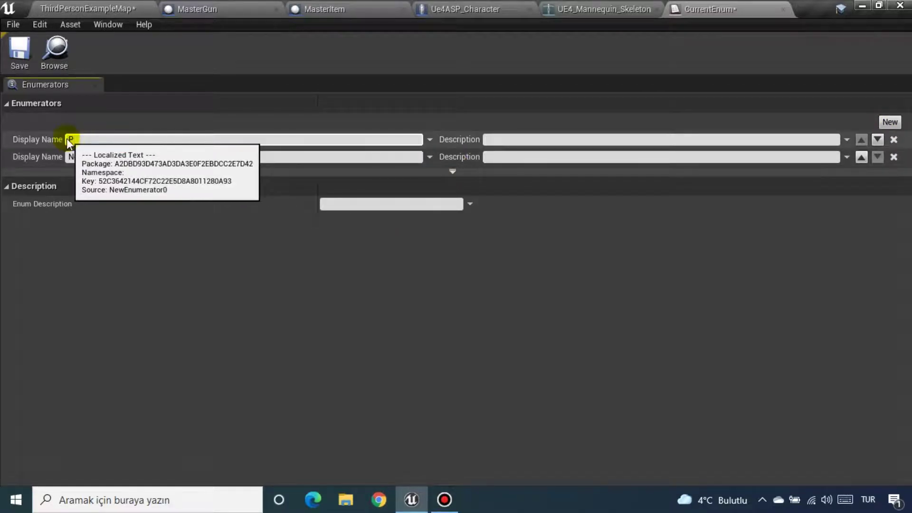
text(rimary)
key(Return)
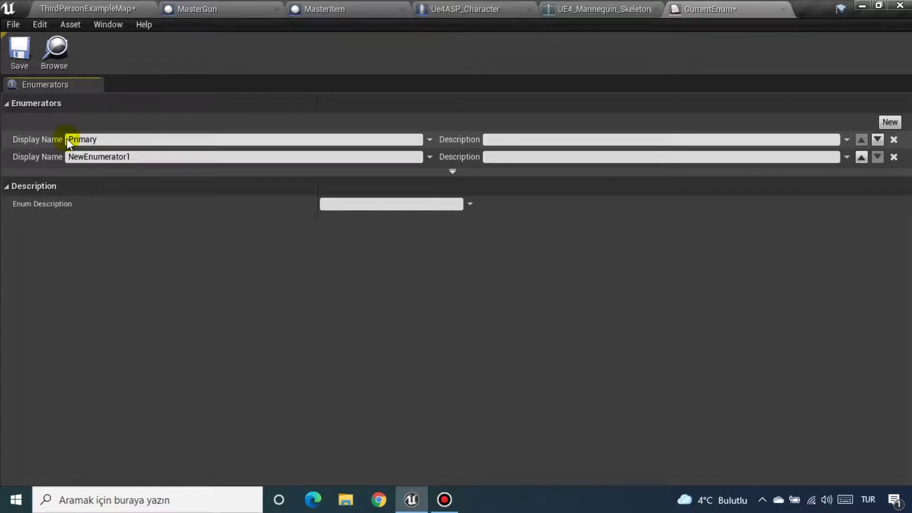
Name the second entry Secondary, save CurrentEnum, and close its editor
click(114, 157)
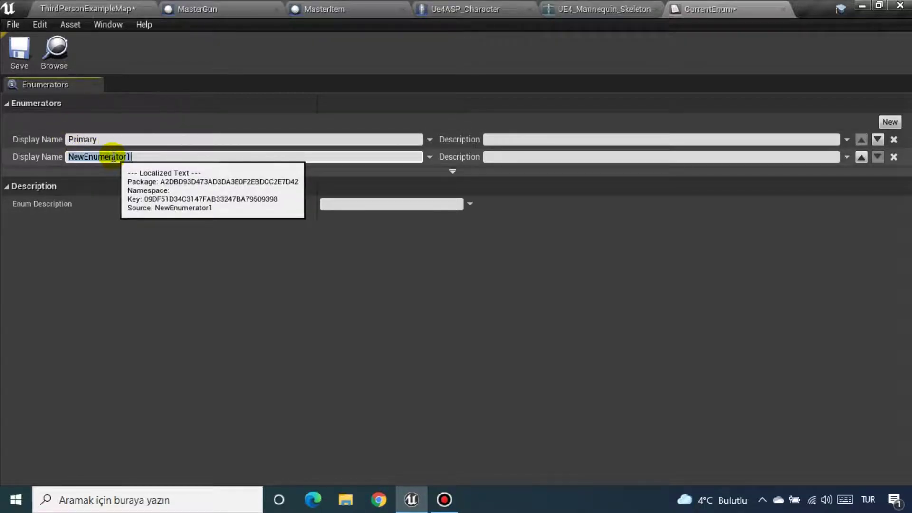
text(Secondary)
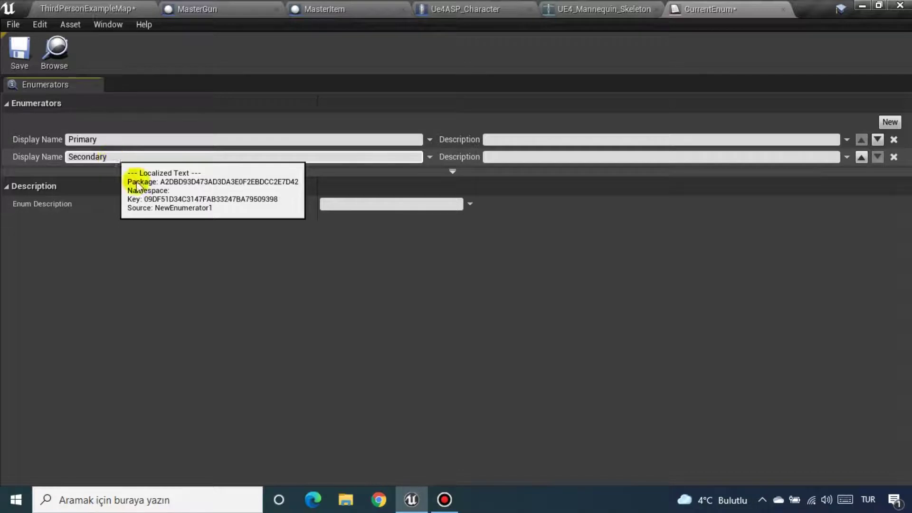
click(170, 238)
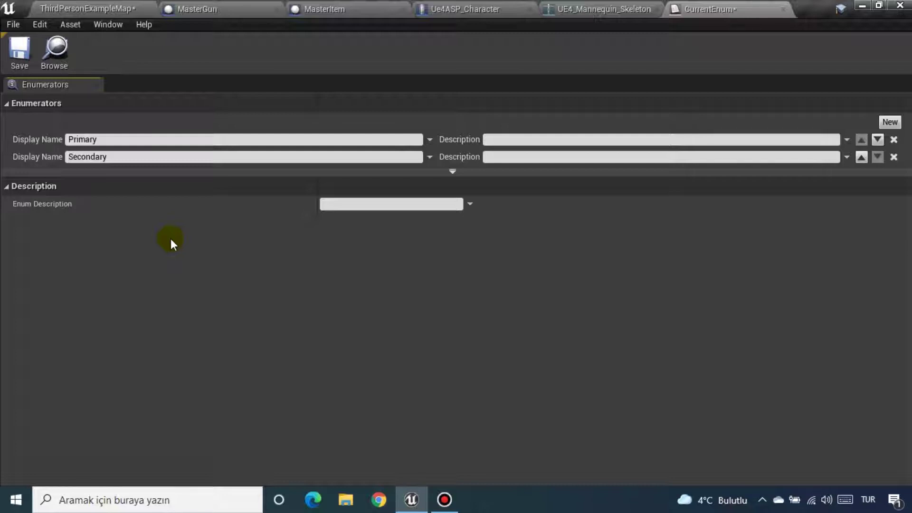
click(20, 48)
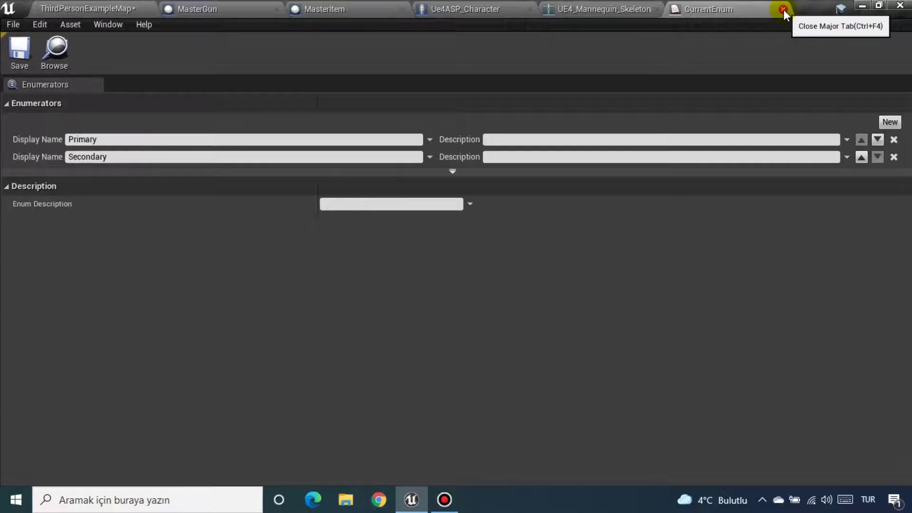
click(782, 10)
click(346, 6)
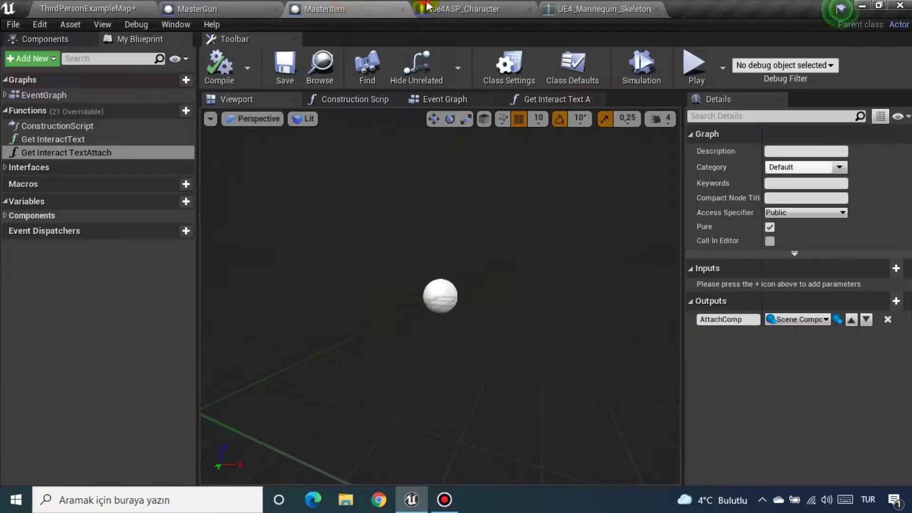
Add a new variable named CurrentSlot to the character blueprint
click(465, 9)
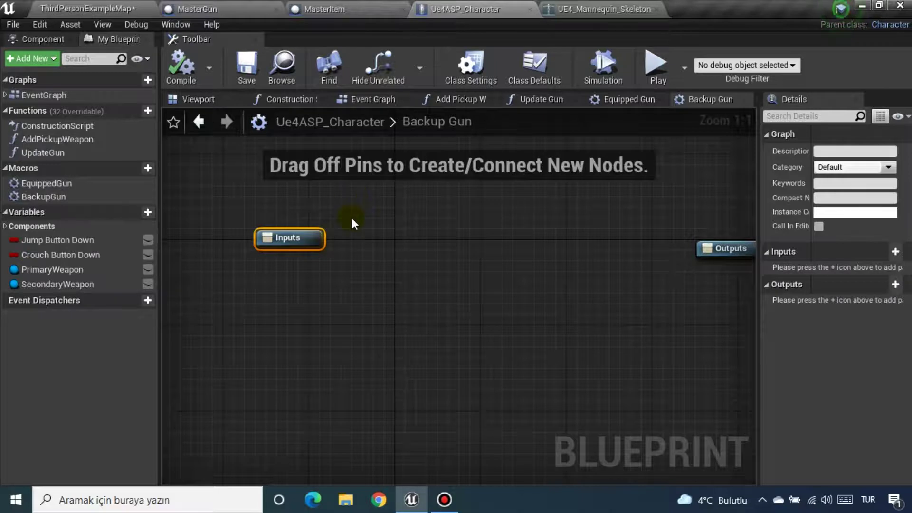
right_drag(351, 218, 333, 195)
click(130, 214)
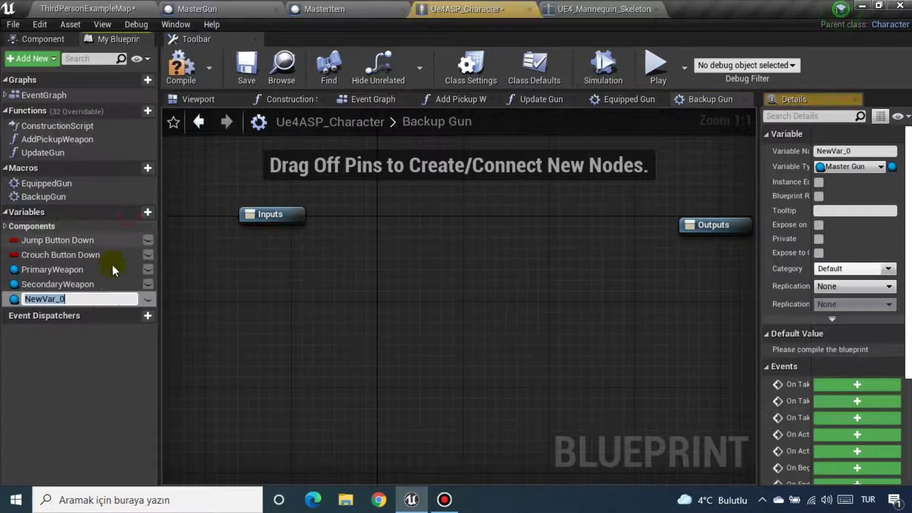
text(CurrentSlot)
key(Return)
Set CurrentSlot's type to Current Enum, then compile and save the blueprint
click(66, 298)
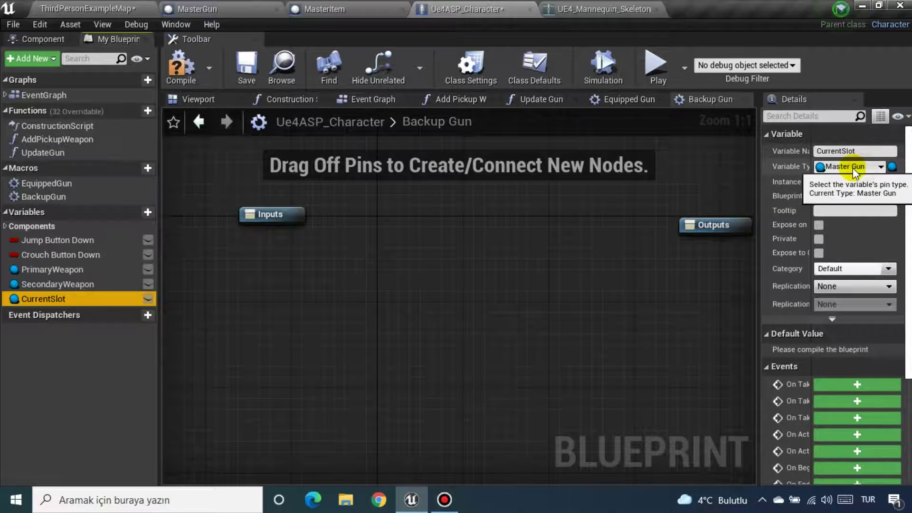
click(853, 167)
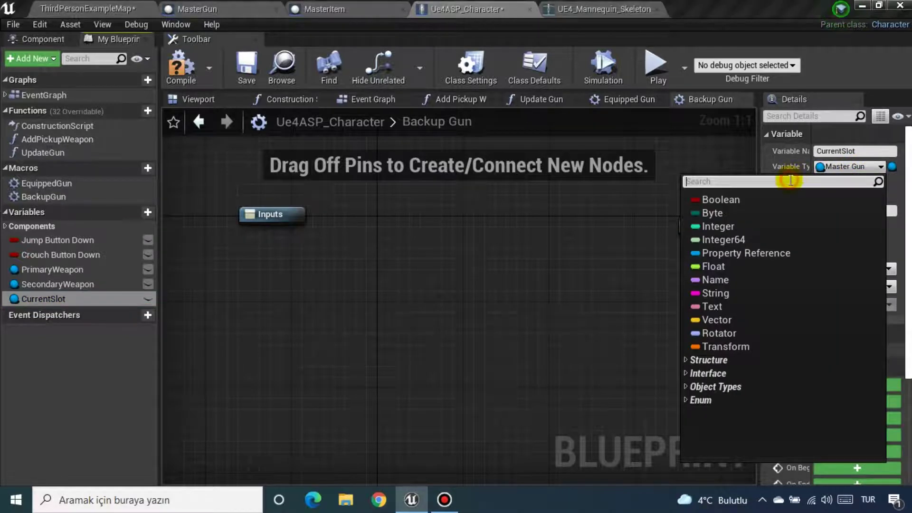
text(current)
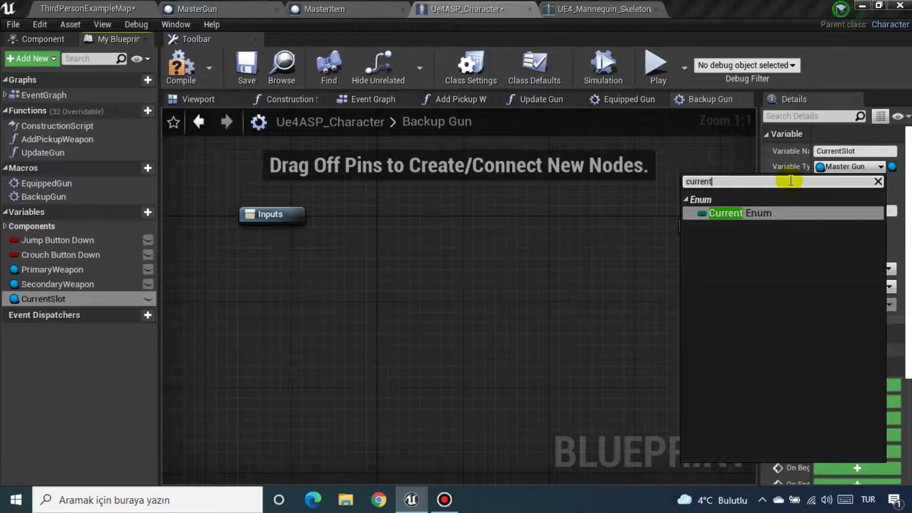
click(789, 212)
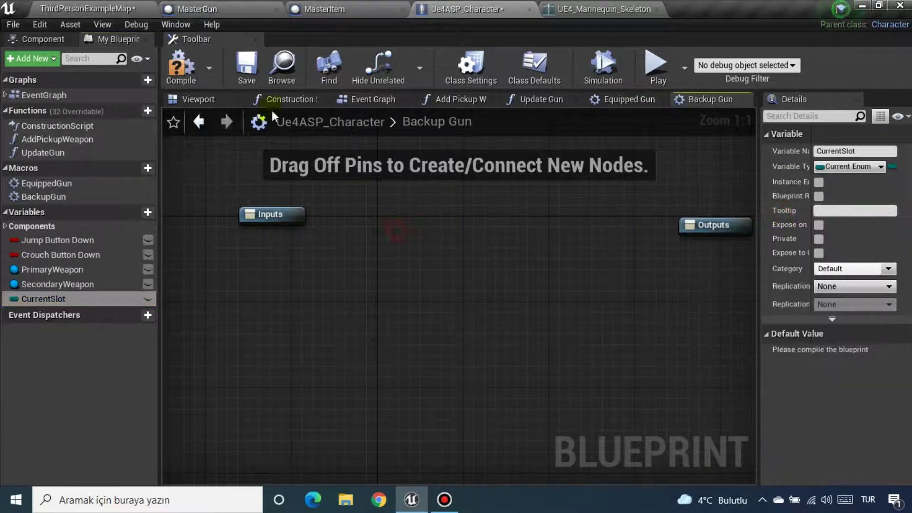
click(190, 58)
click(256, 68)
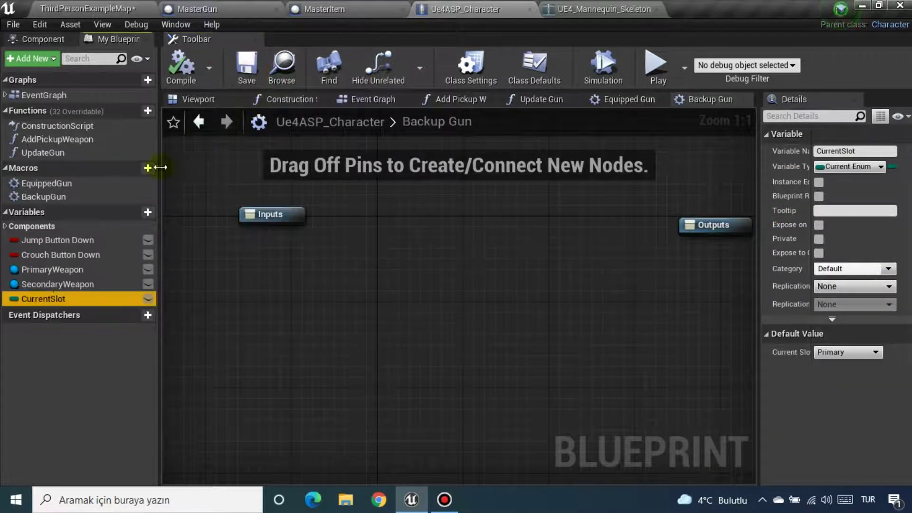
Place a Current Slot getter in Backup Gun and wire it into a new Select node
mouse_move(35, 296)
mouse_down()
mouse_move(212, 304)
mouse_move(210, 352)
mouse_up()
click(236, 317)
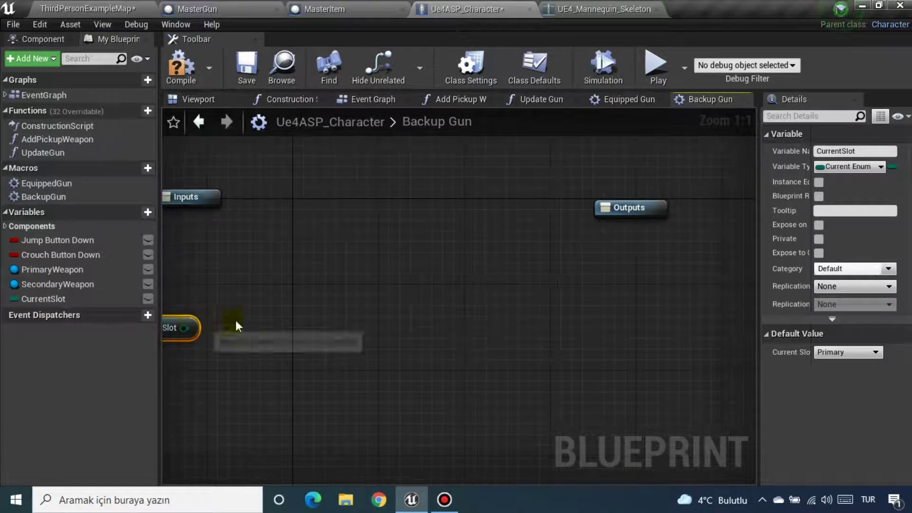
right_drag(314, 343, 304, 303)
drag(258, 304, 343, 249)
text(select)
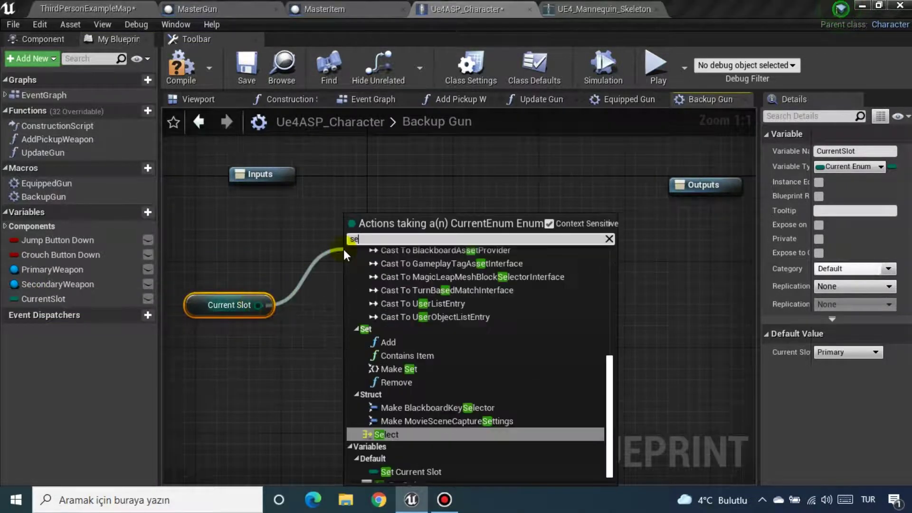
key(Return)
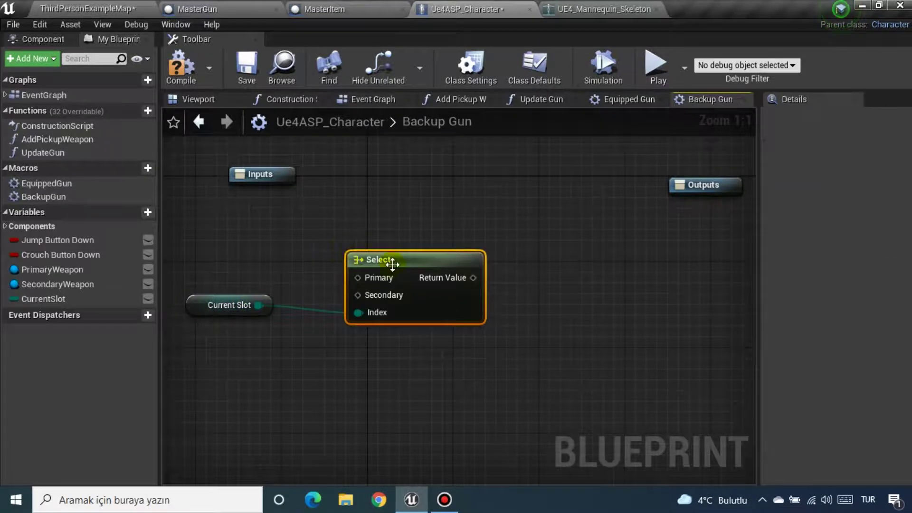
drag(365, 265, 342, 236)
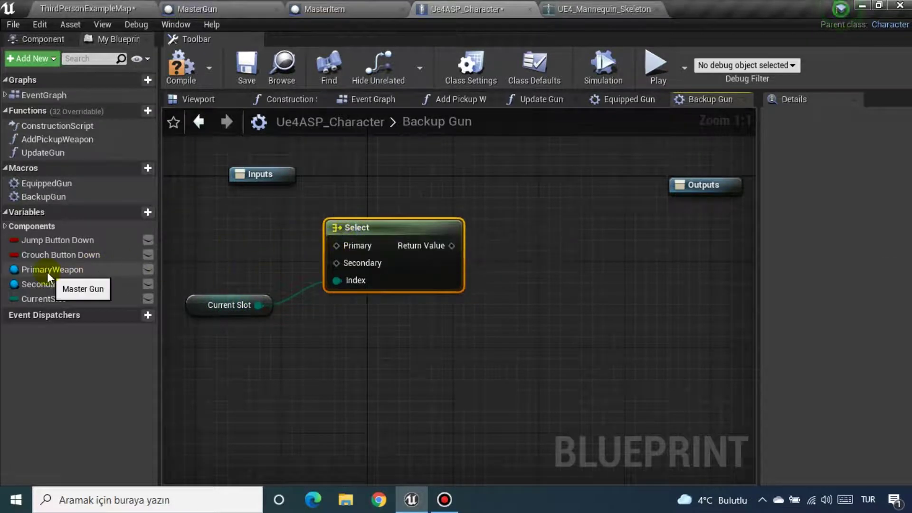
Connect Primary Weapon to the Select node's Primary input
drag(47, 271, 329, 243)
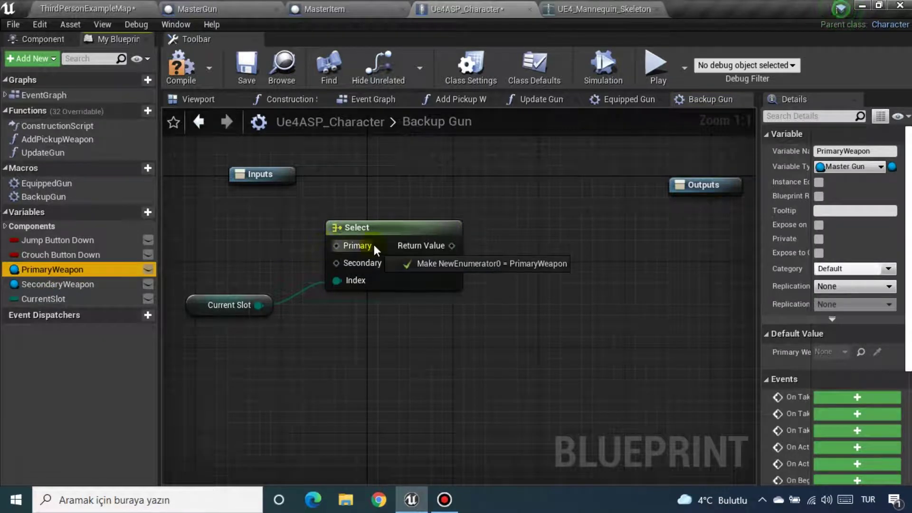
drag(329, 243, 372, 242)
click(617, 101)
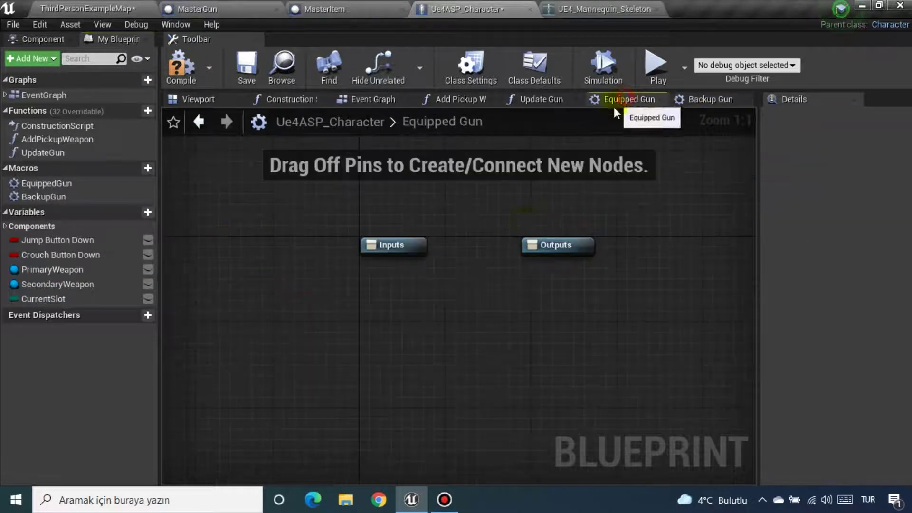
Spread the Equipped Gun macro's Inputs and Outputs nodes apart to make room
drag(576, 244, 661, 245)
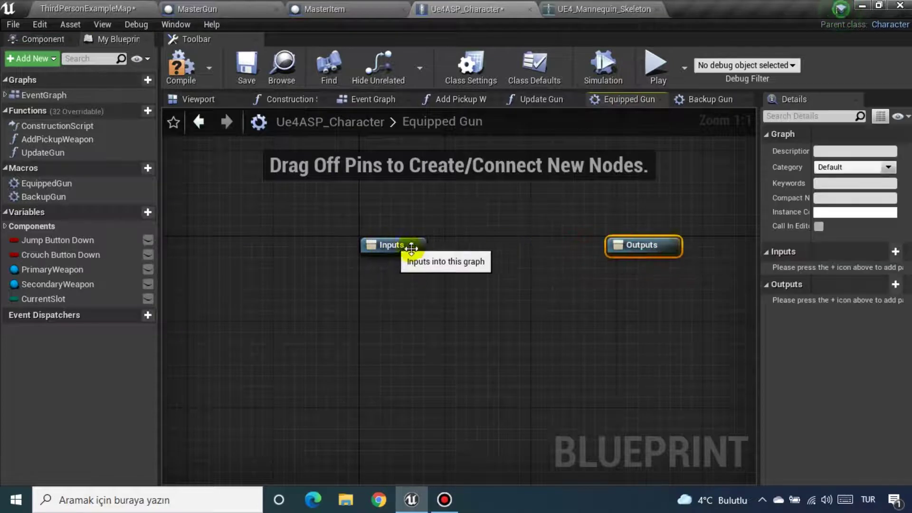
drag(413, 245, 284, 234)
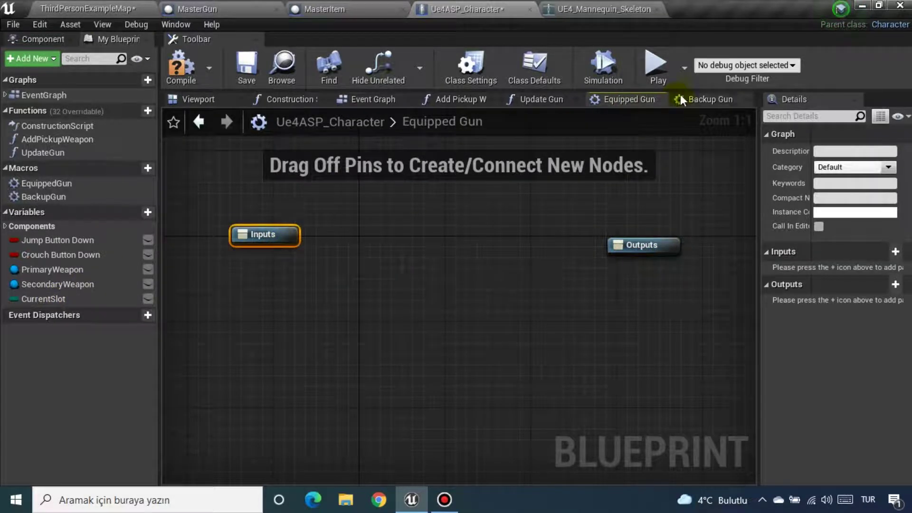
click(704, 97)
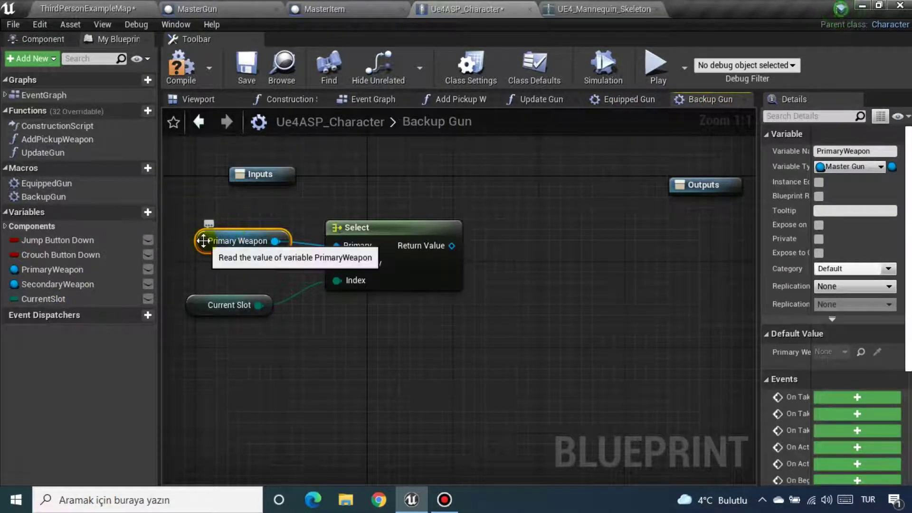
click(633, 99)
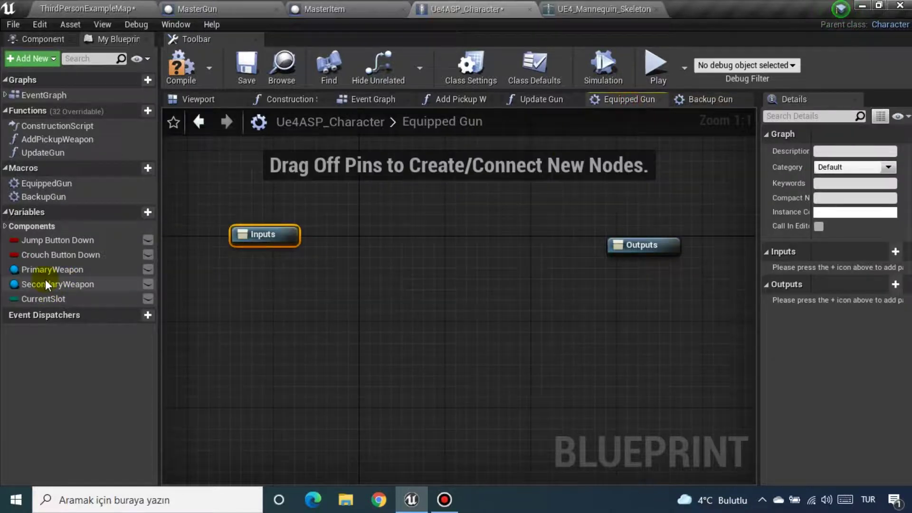
Add a Current Slot getter and wire it into a new Select node
ctrl+drag(43, 299, 203, 337)
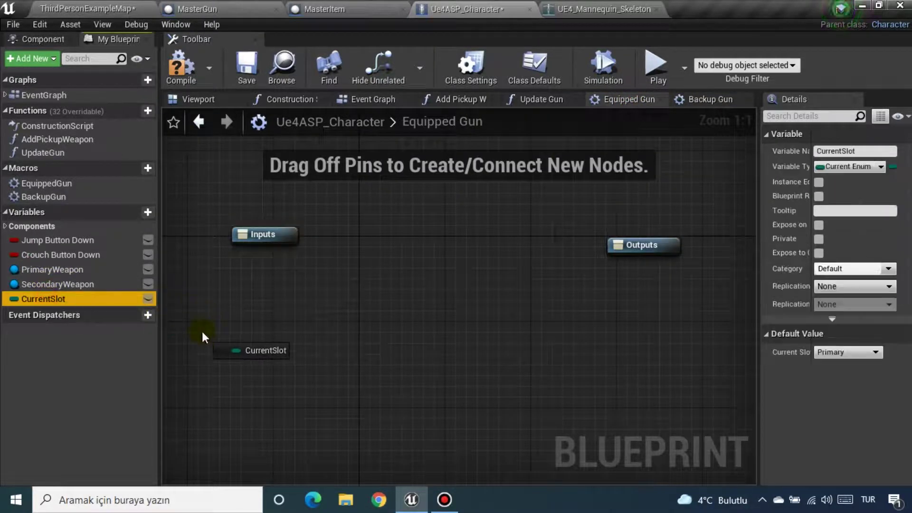
click(223, 348)
drag(280, 344, 338, 320)
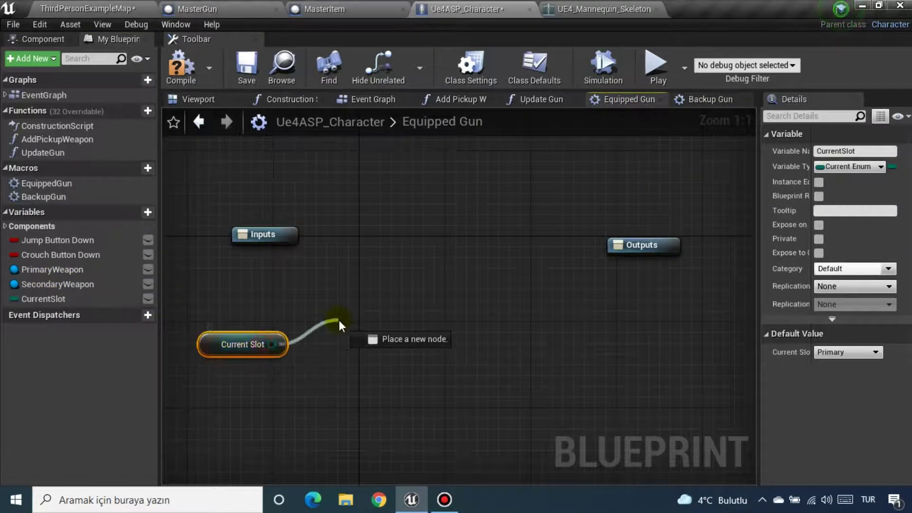
text(sel)
key(Return)
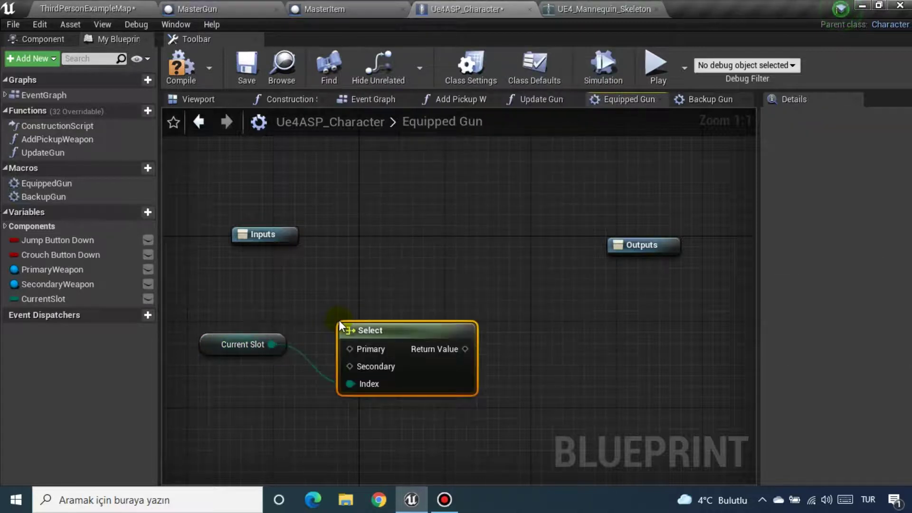
Wire Primary Weapon and Secondary Weapon into the Select node's Primary and Secondary inputs
drag(379, 337, 390, 273)
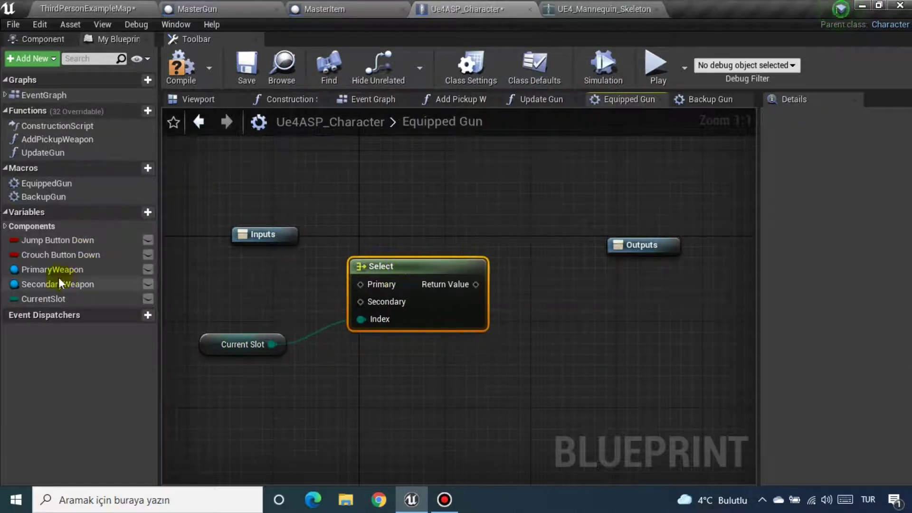
drag(57, 269, 358, 285)
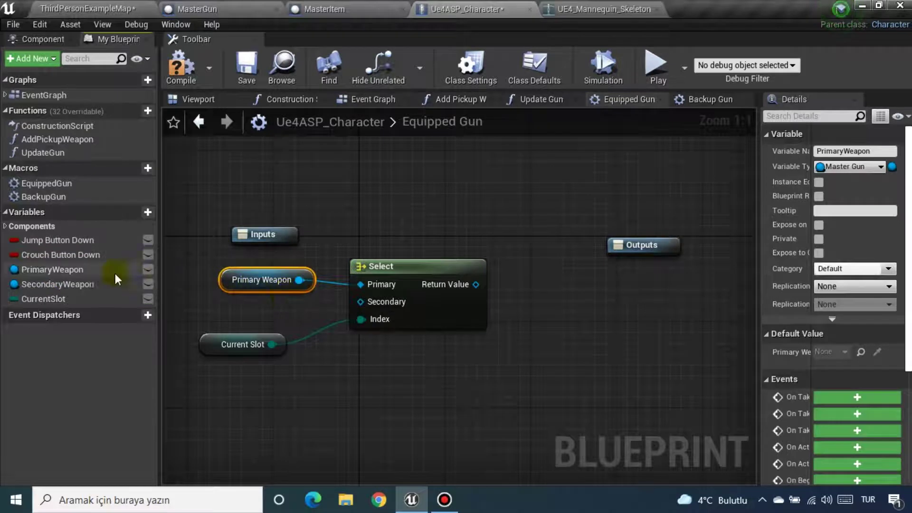
drag(48, 283, 366, 304)
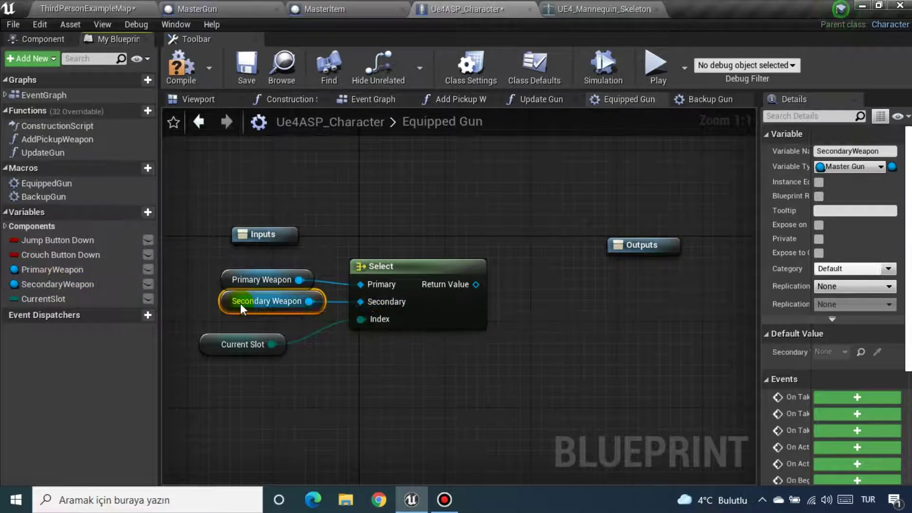
drag(240, 303, 230, 314)
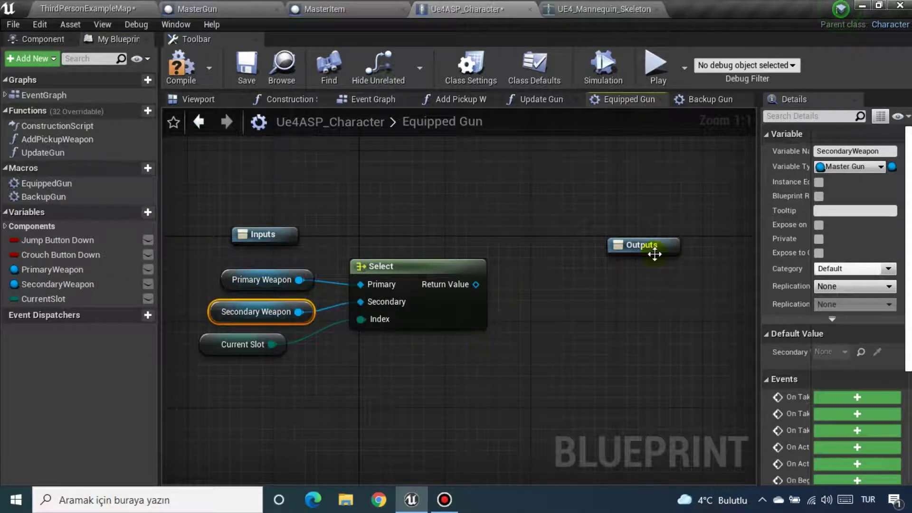
drag(654, 254, 744, 254)
drag(460, 284, 504, 237)
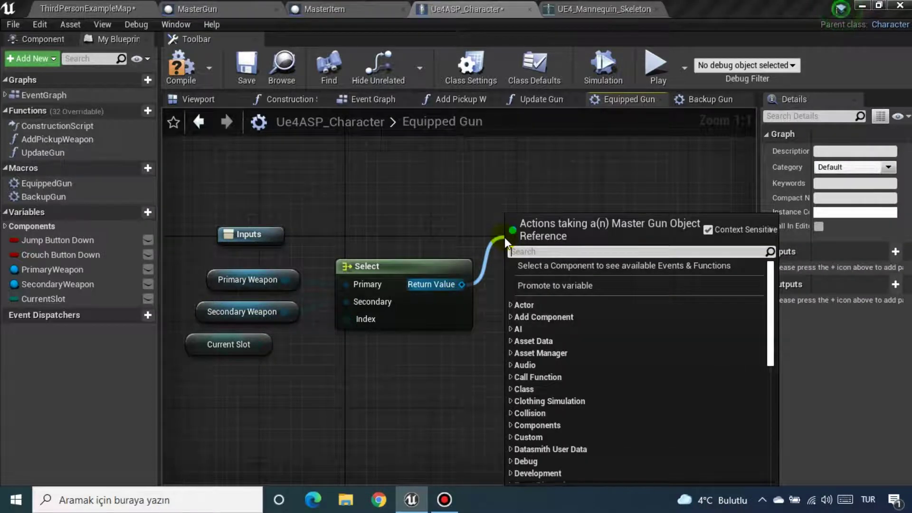
Add an Is Valid check on the Select's Return Value, executed from the macro Inputs
text(i)
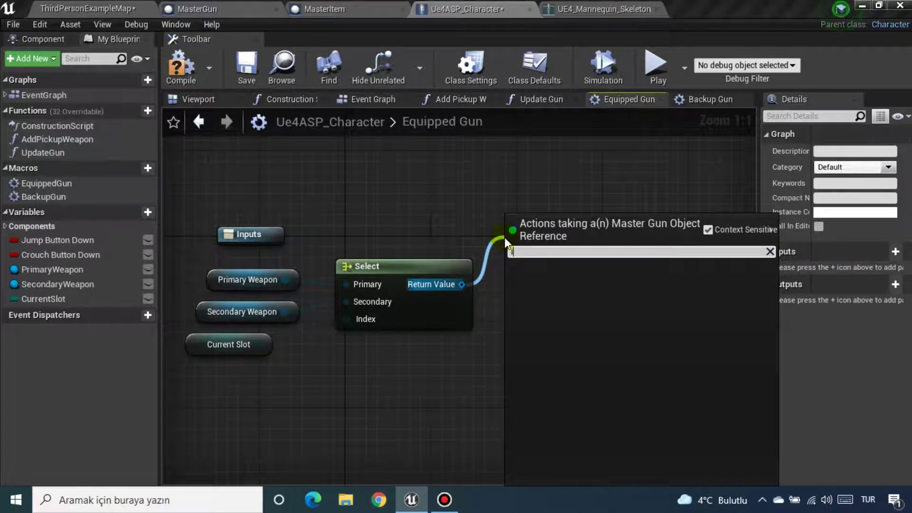
text(s val)
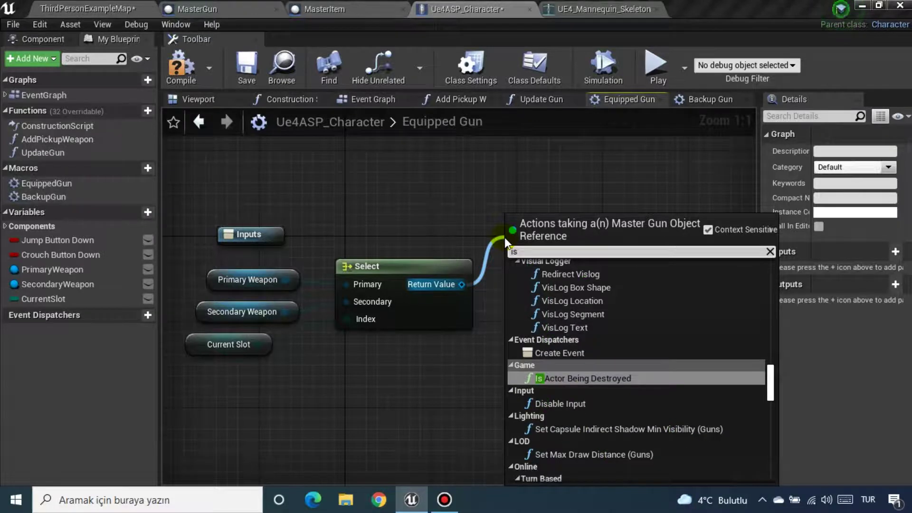
key(Down)
key(Return)
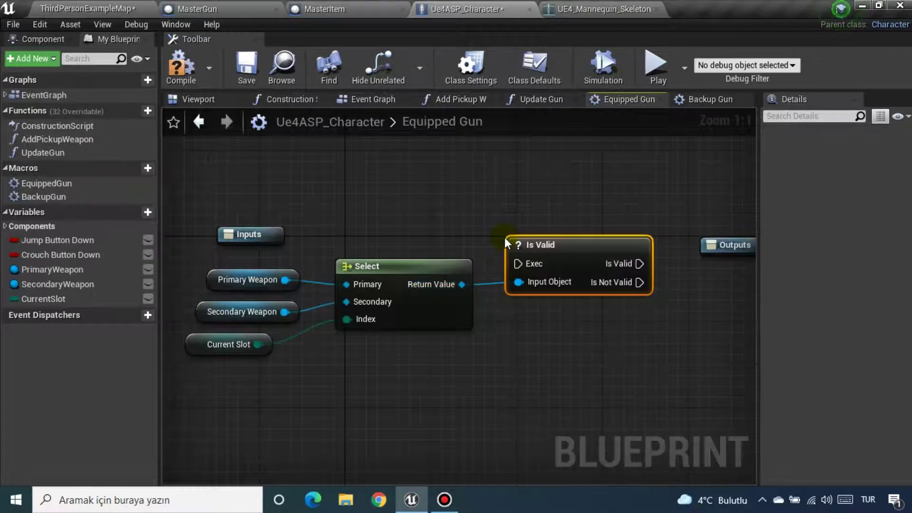
drag(561, 237, 560, 216)
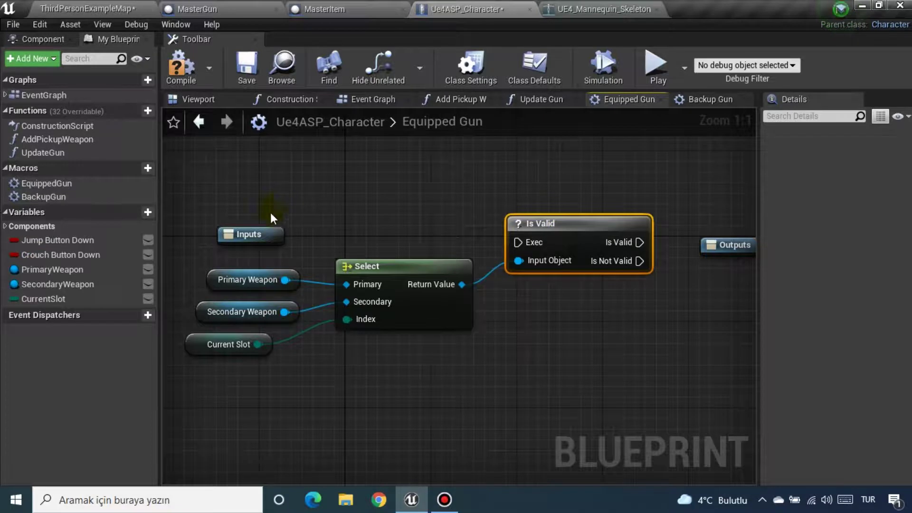
drag(263, 242, 241, 231)
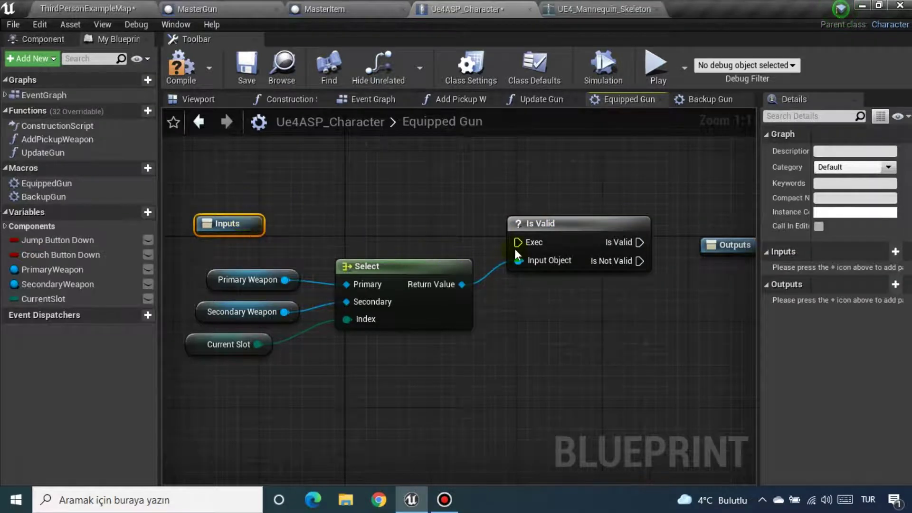
drag(298, 217, 234, 225)
right_drag(550, 197, 331, 148)
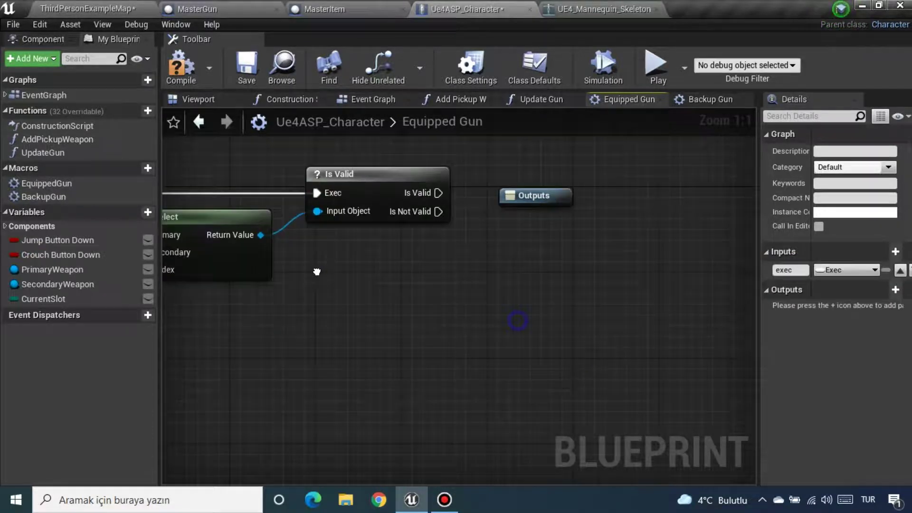
Route Is Valid, Is Not Valid and the selected gun to Outputs, then compile and save
drag(546, 198, 622, 209)
right_drag(460, 223, 520, 213)
mouse_move(536, 193)
mouse_down()
mouse_move(605, 204)
mouse_move(600, 212)
mouse_up()
drag(462, 209, 607, 233)
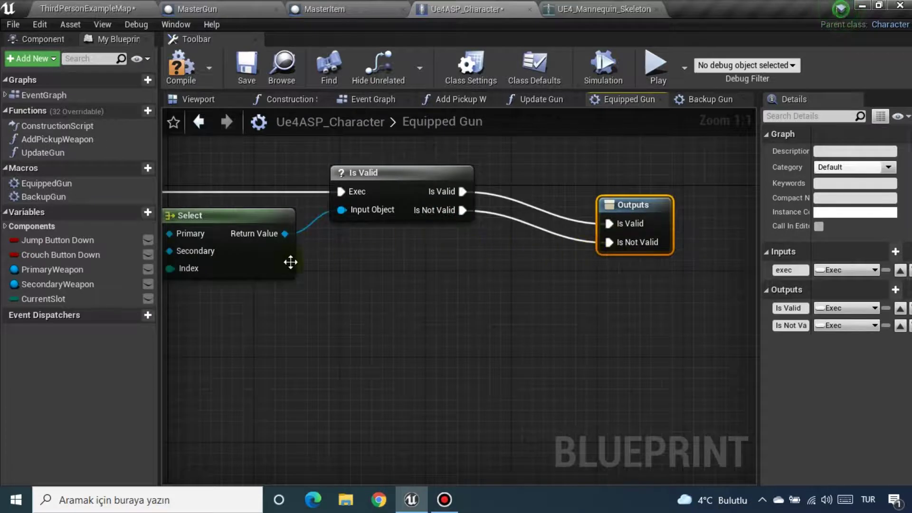
drag(285, 234, 624, 250)
drag(285, 234, 614, 250)
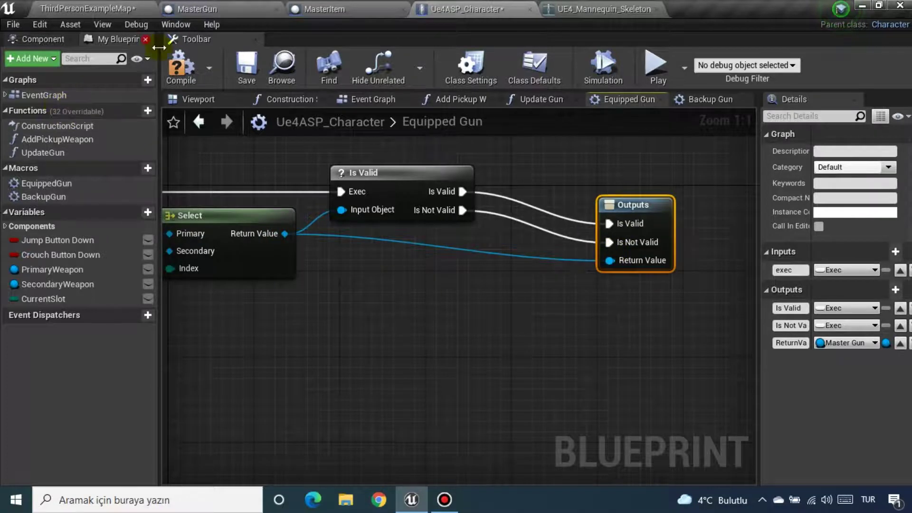
click(180, 69)
click(243, 79)
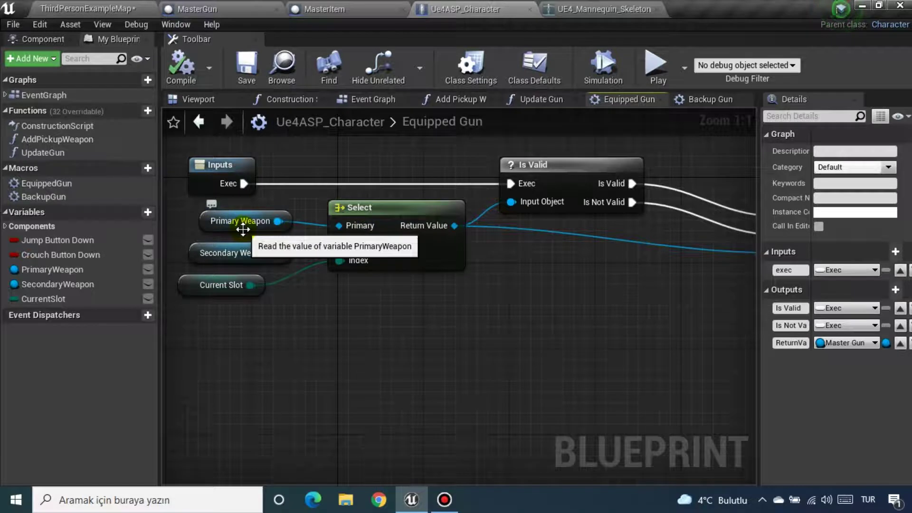
In Backup Gun, feed Primary Weapon into Select's Secondary pin and Secondary Weapon into Primary
click(712, 98)
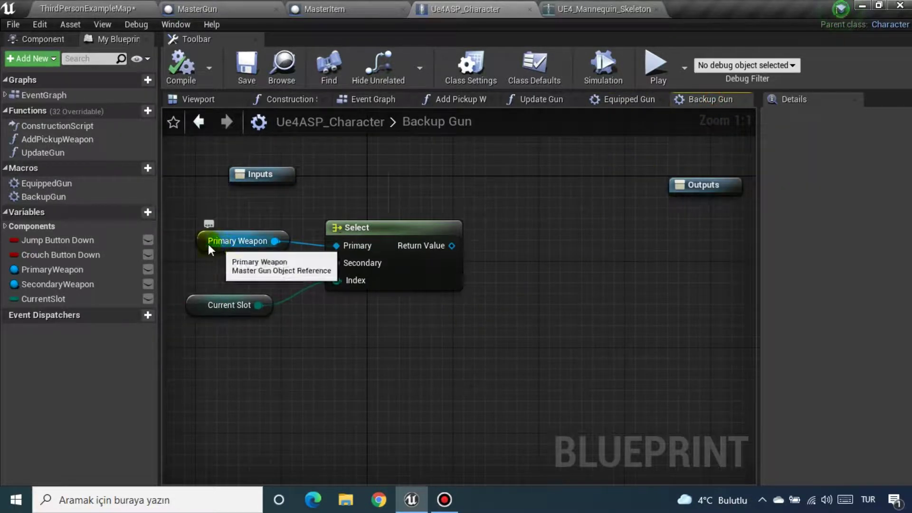
drag(203, 246, 203, 268)
drag(275, 262, 372, 260)
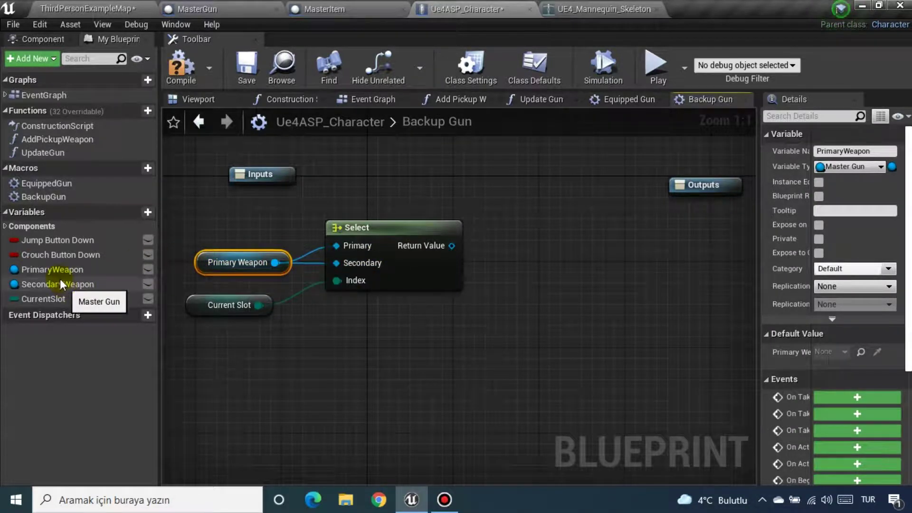
mouse_move(59, 283)
mouse_down()
mouse_move(218, 231)
mouse_move(191, 223)
mouse_up()
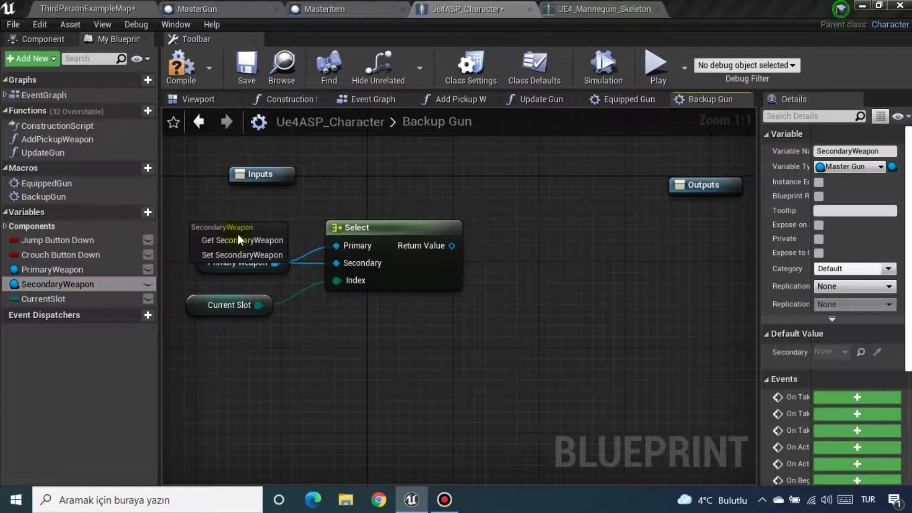
click(235, 240)
drag(275, 230, 336, 245)
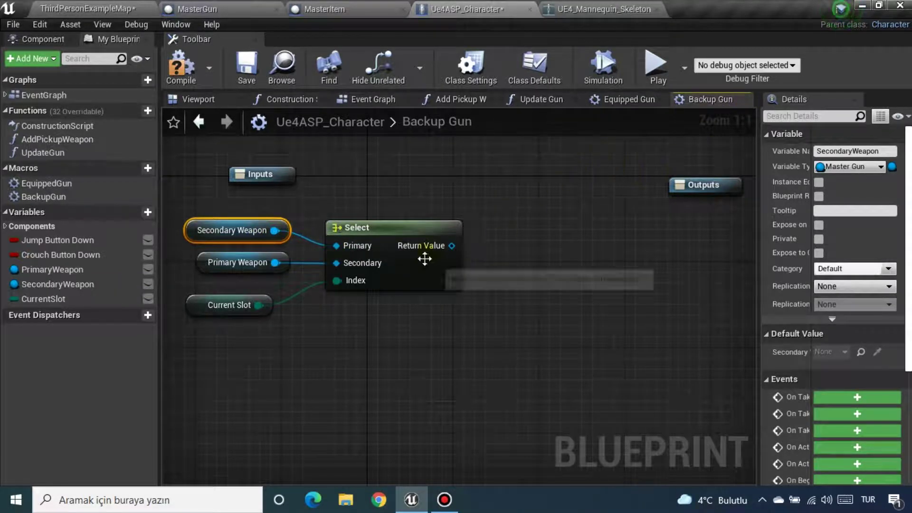
Add an Is Valid check on the Select's Return Value, executed from the macro Inputs
drag(451, 245, 486, 164)
text(is)
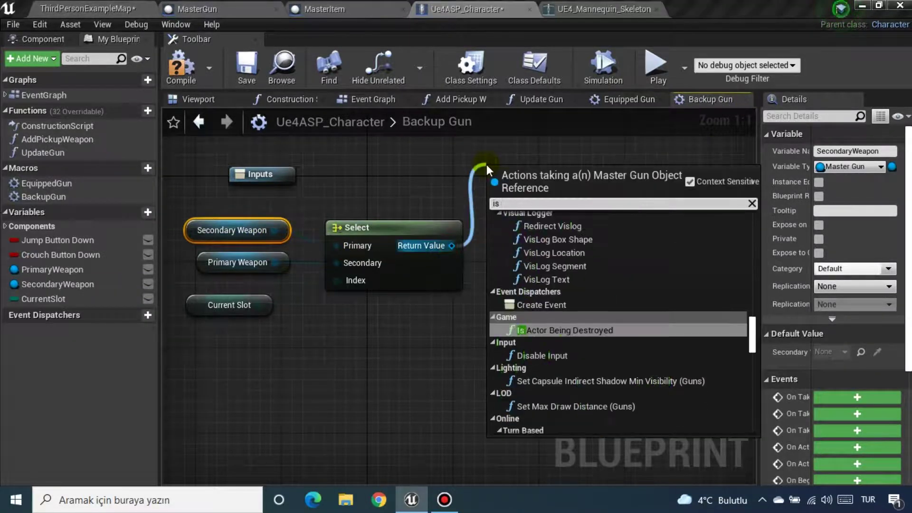
text( vali)
key(Return)
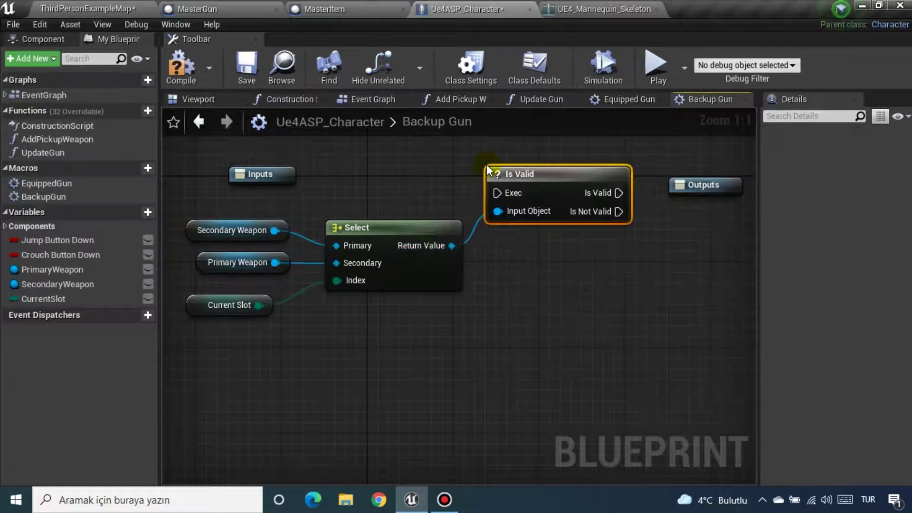
drag(494, 192, 279, 173)
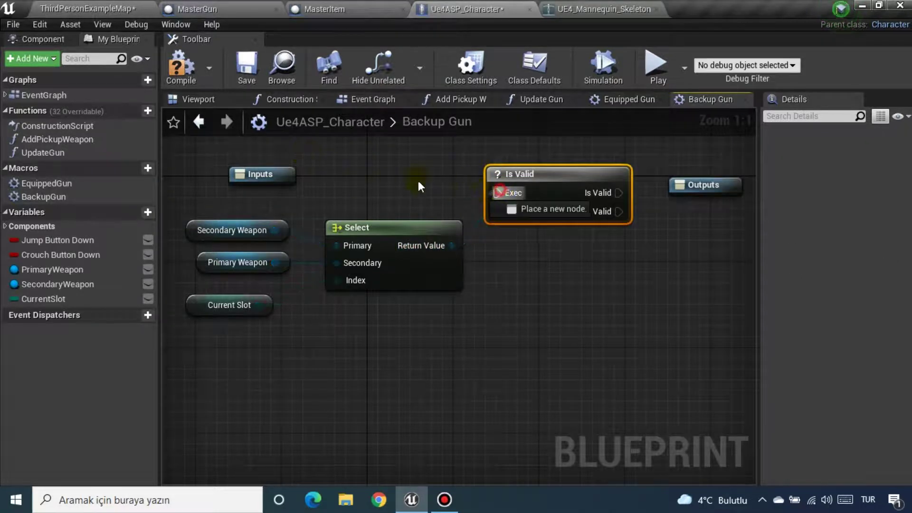
Route Is Valid, Is Not Valid and the selected weapon to Outputs, then save
right_drag(637, 267, 494, 257)
drag(477, 182, 546, 182)
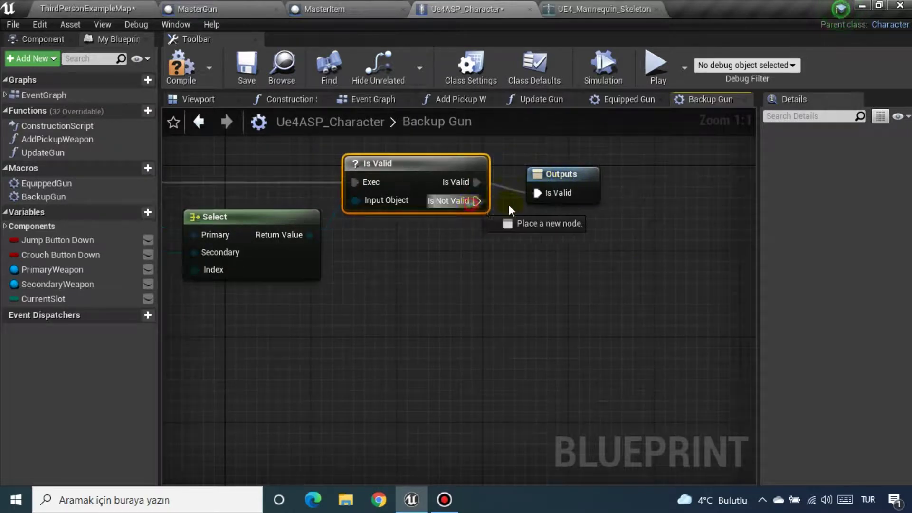
drag(489, 201, 542, 202)
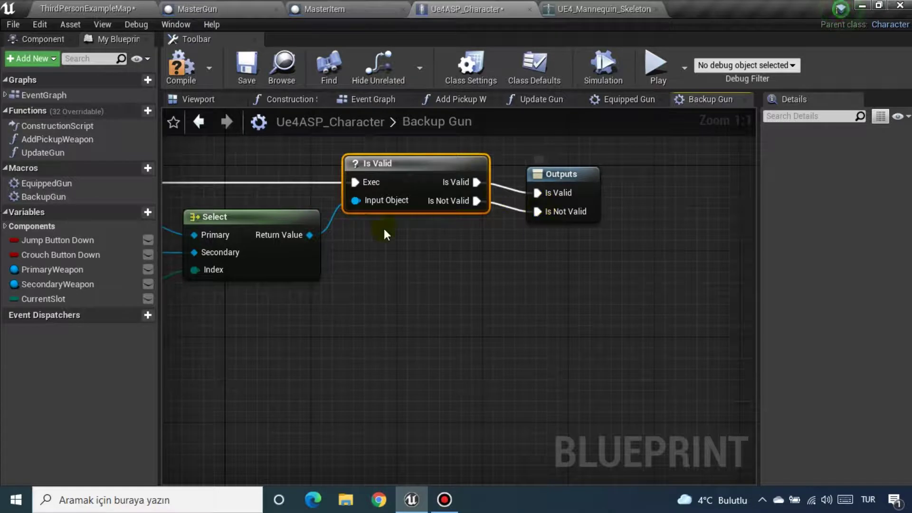
drag(309, 235, 536, 218)
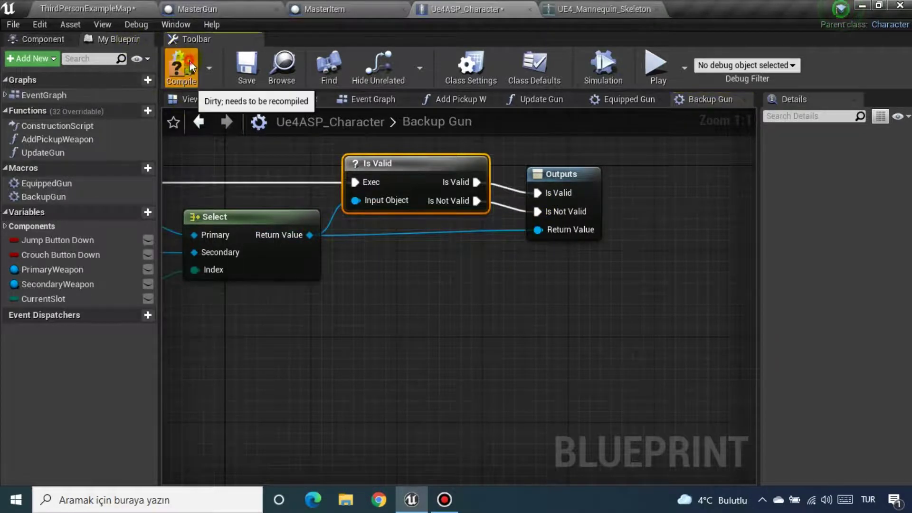
click(248, 61)
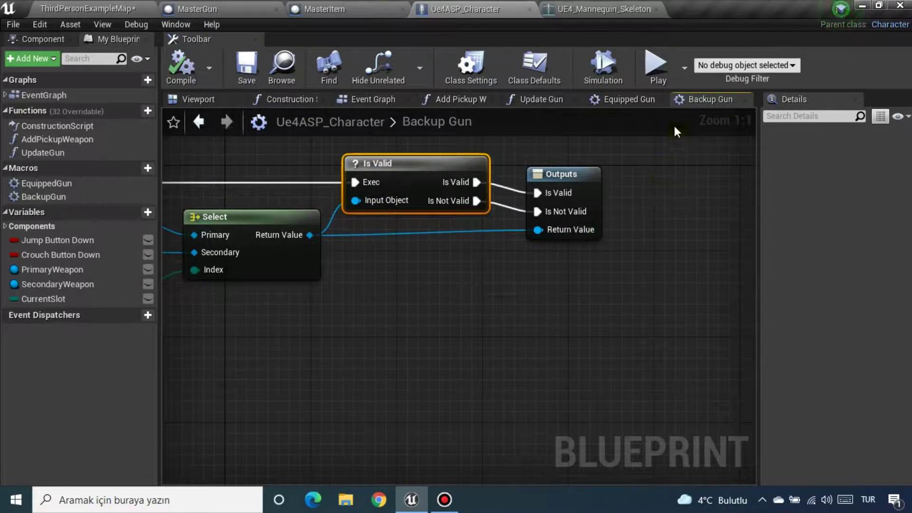
Open the Update Gun function graph after checking the skeleton's AimSocket and BackupSocket
click(633, 99)
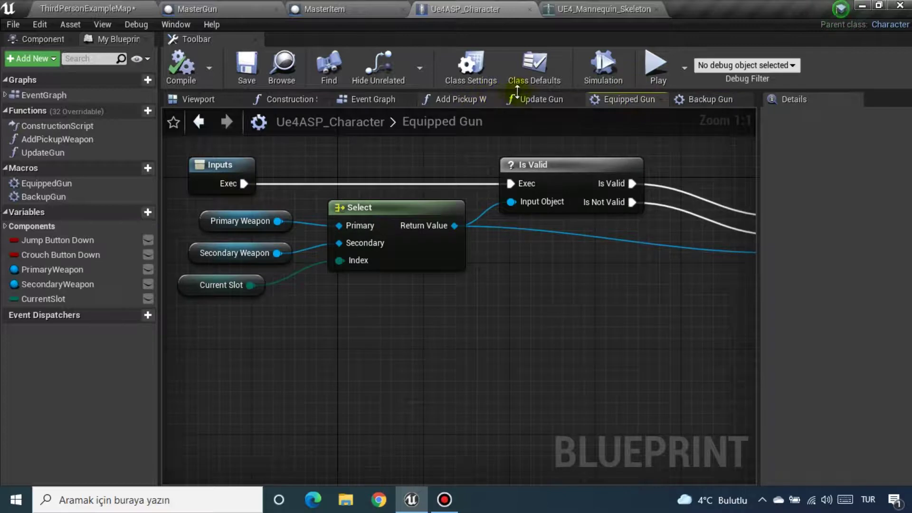
click(529, 100)
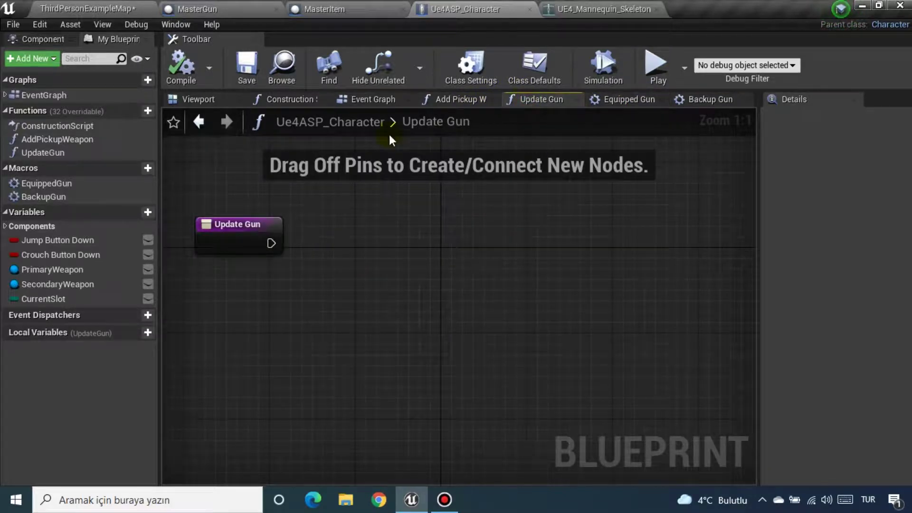
click(556, 10)
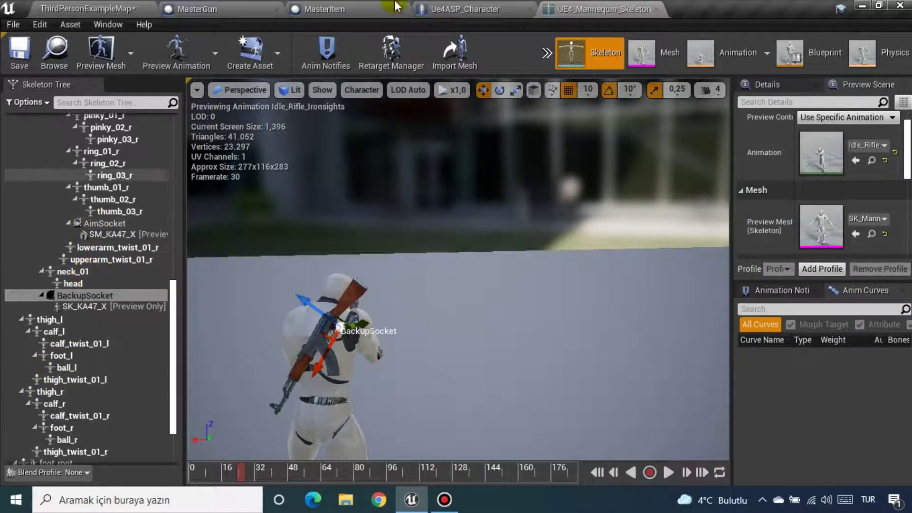
click(434, 6)
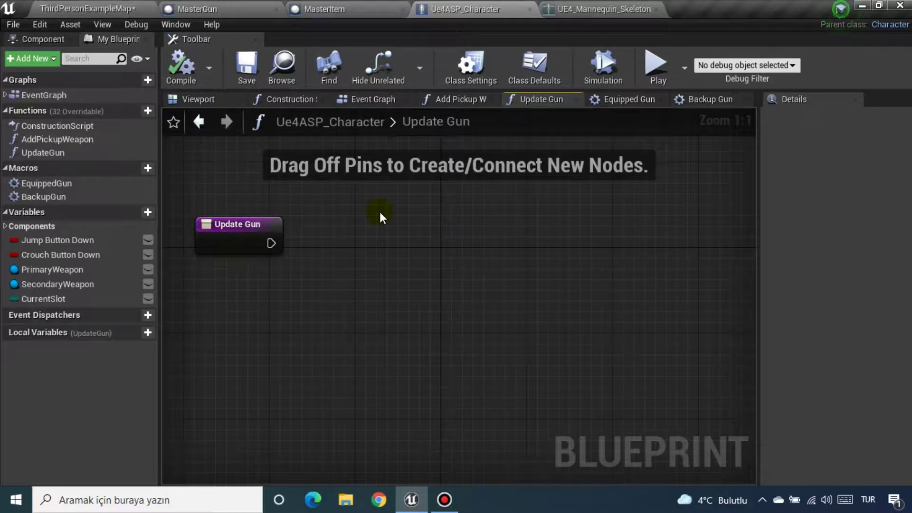
Add a Sequence node after the Update Gun entry
drag(283, 244, 343, 243)
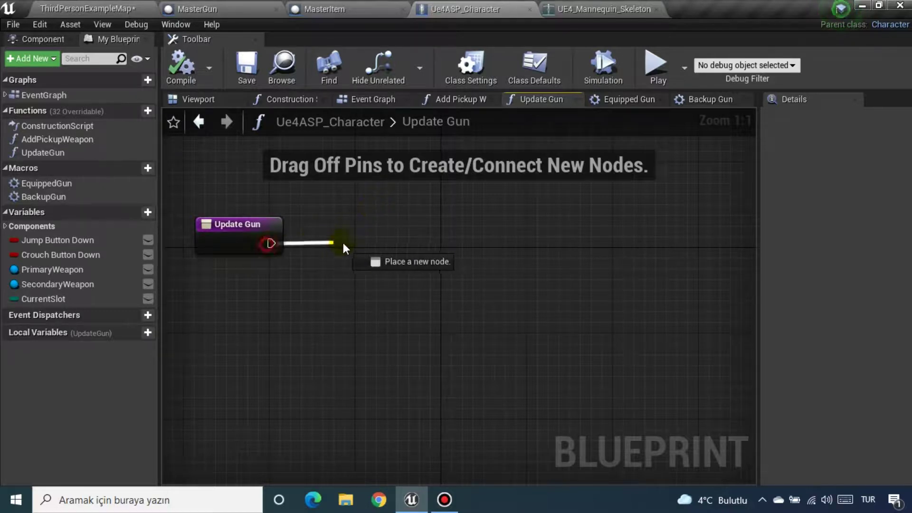
text(seq)
key(Return)
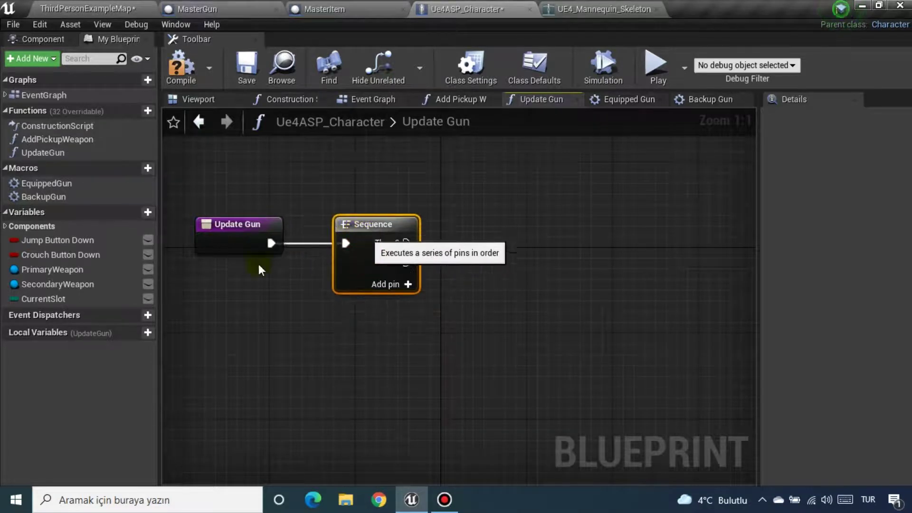
Place the Equipped Gun macro and run it from the Sequence's Then 0 output
drag(49, 191, 417, 247)
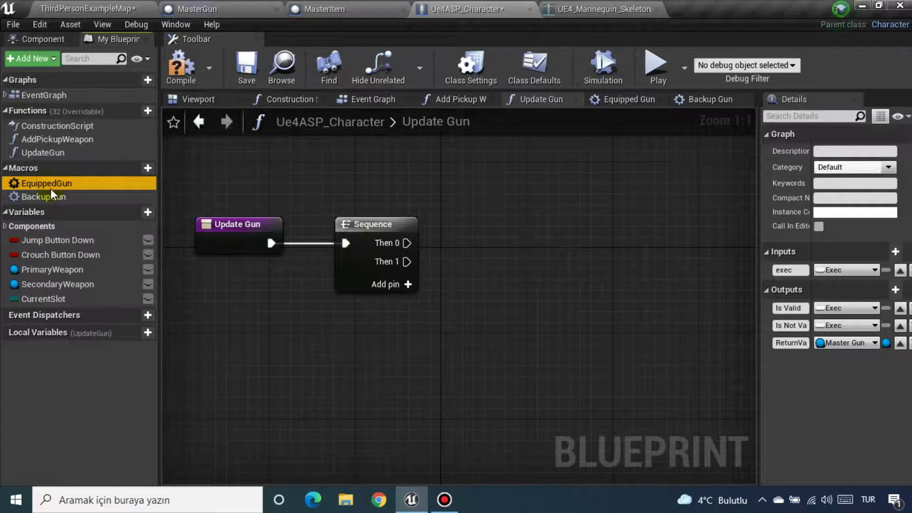
mouse_move(48, 185)
mouse_down()
mouse_move(455, 211)
mouse_move(475, 198)
mouse_up()
drag(406, 243, 484, 222)
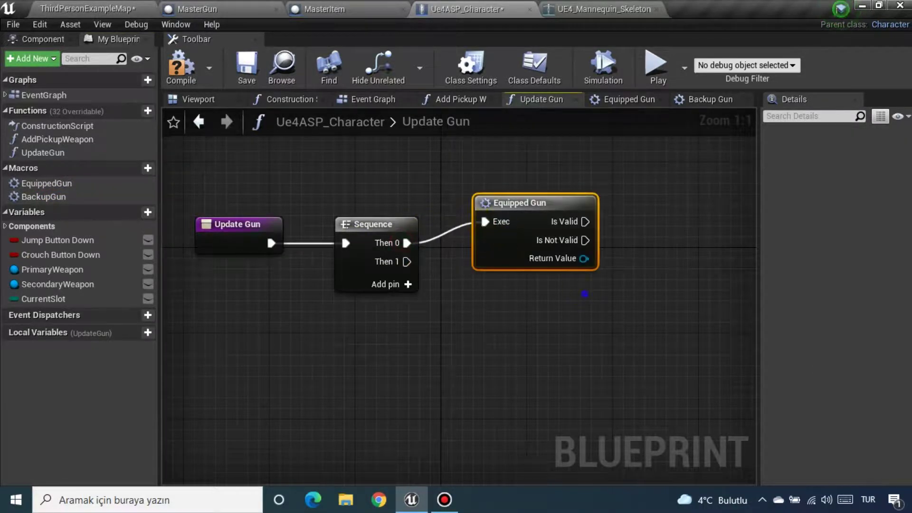
right_drag(584, 292, 411, 349)
drag(374, 259, 383, 235)
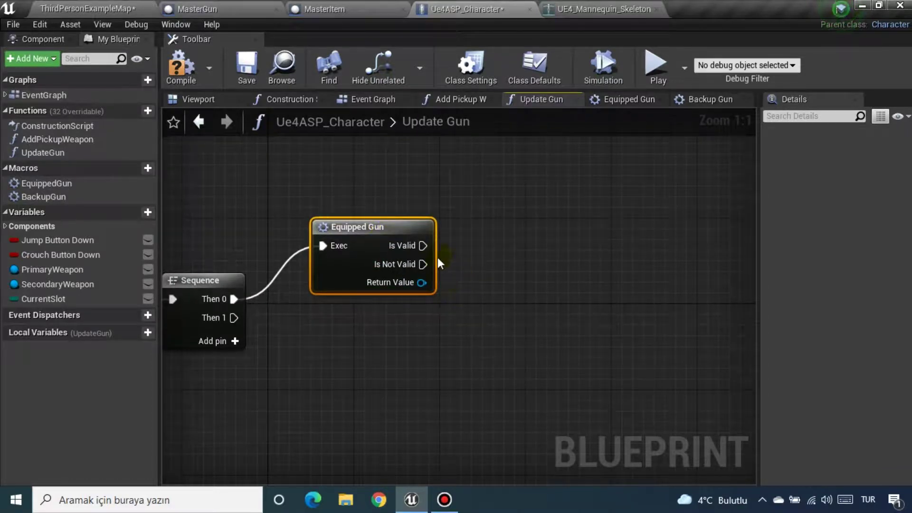
drag(423, 245, 529, 237)
text(attac)
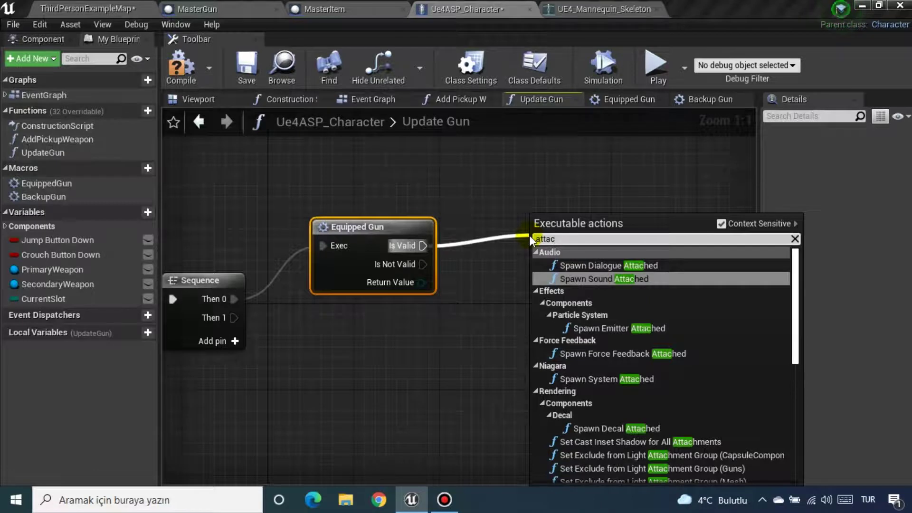
text(h to)
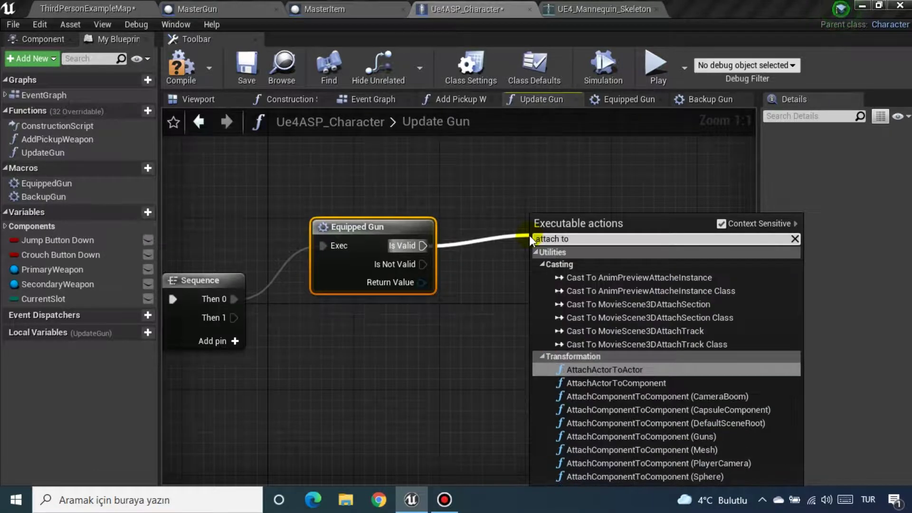
text( co)
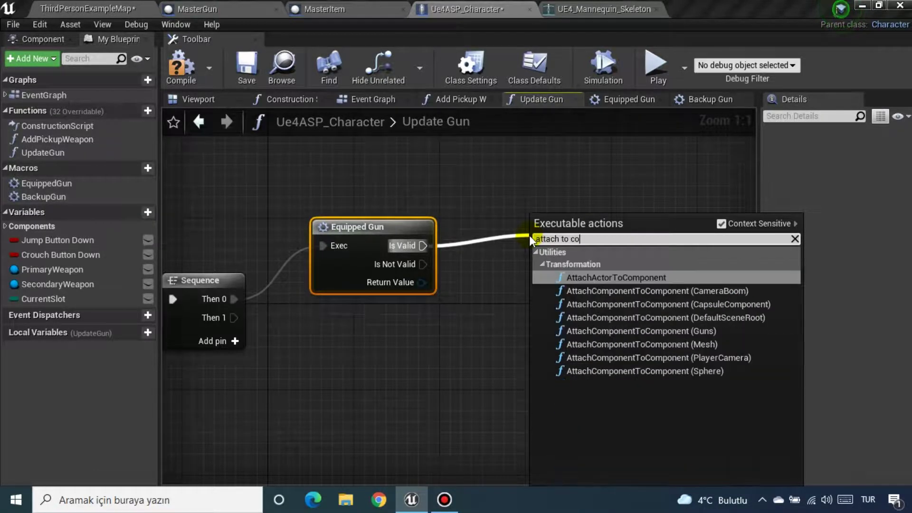
Add an AttachActorToComponent node off Is Valid, targeting Equipped Gun's returned gun
key(Return)
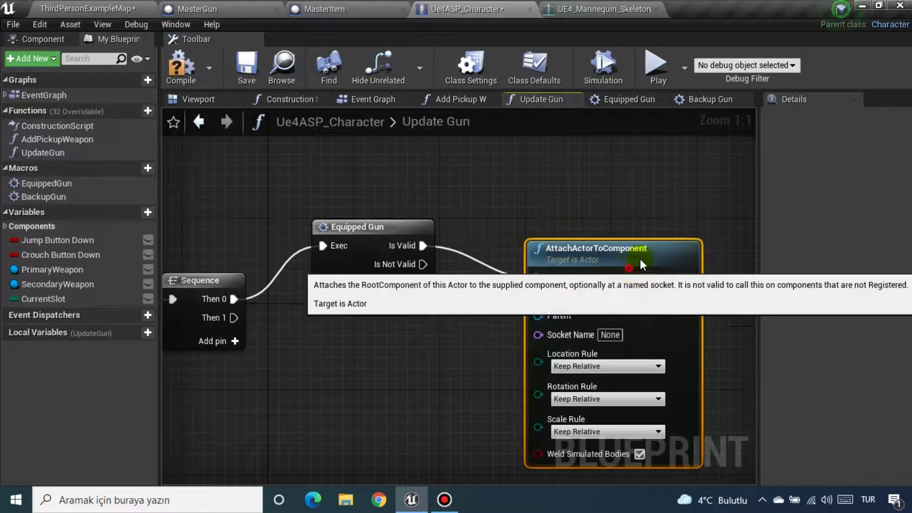
drag(632, 273, 675, 220)
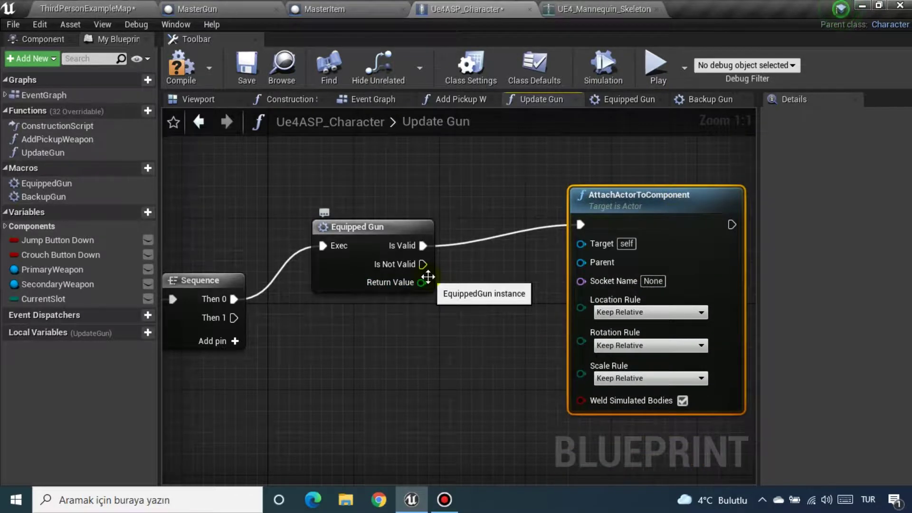
drag(428, 277, 568, 247)
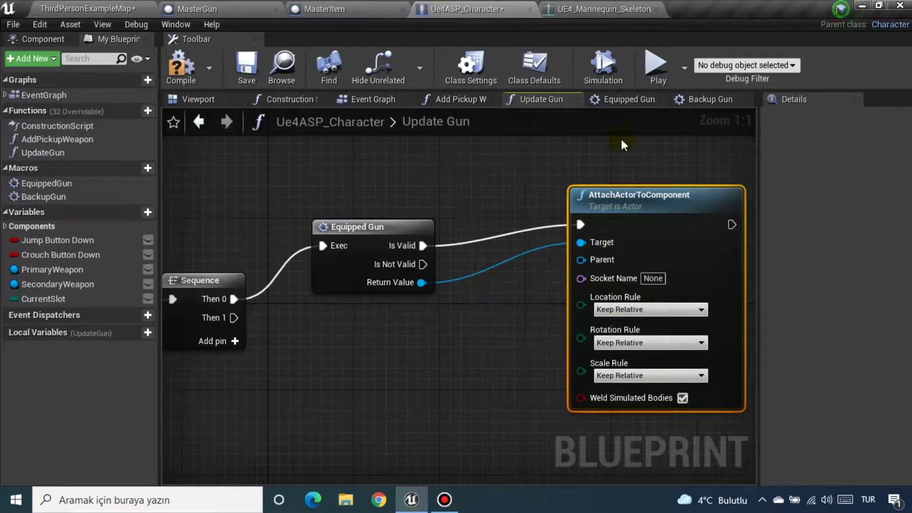
click(663, 98)
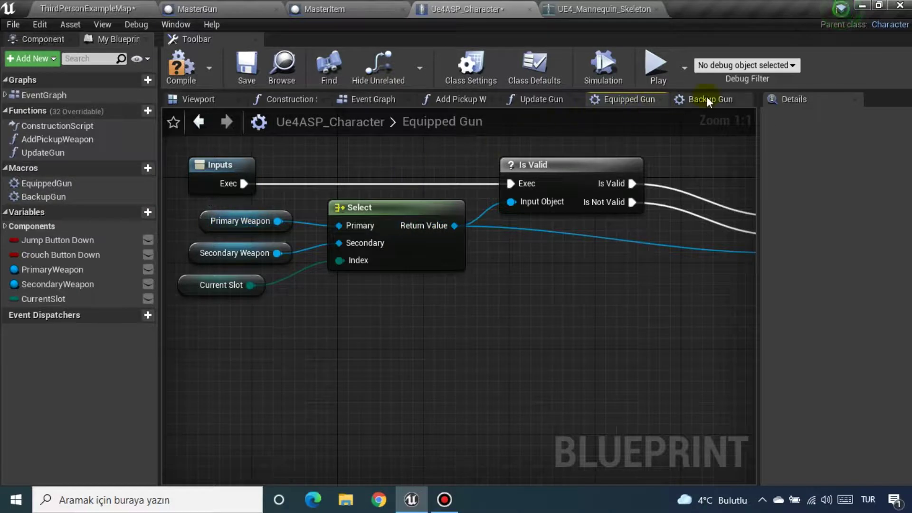
click(553, 99)
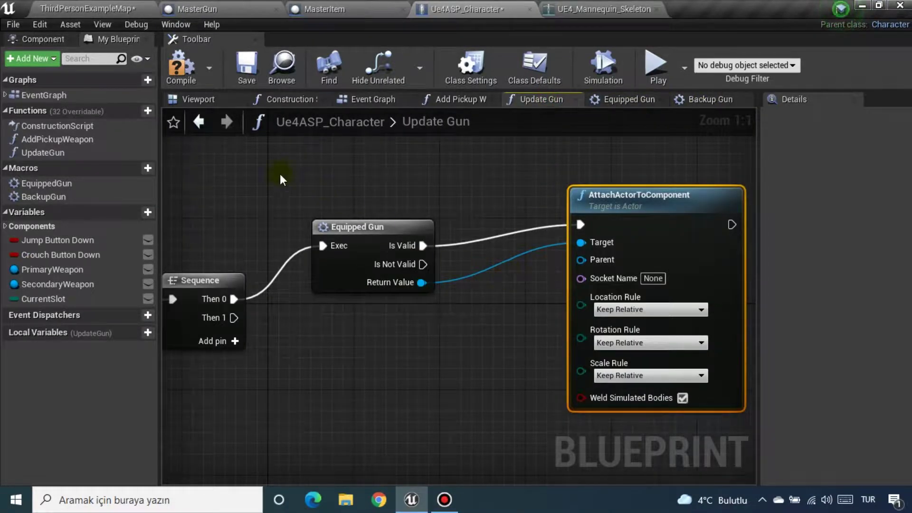
Add a Mesh getter and wire it into the attach node's Parent input
click(196, 102)
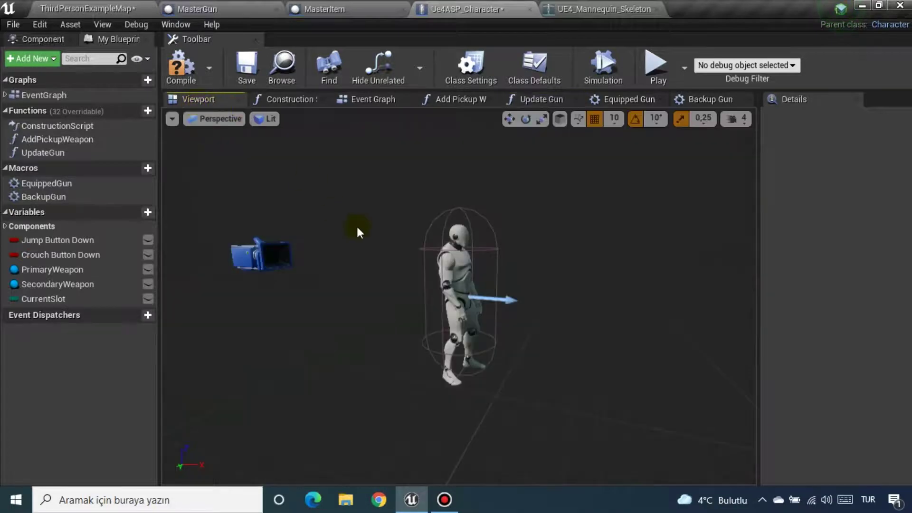
click(448, 266)
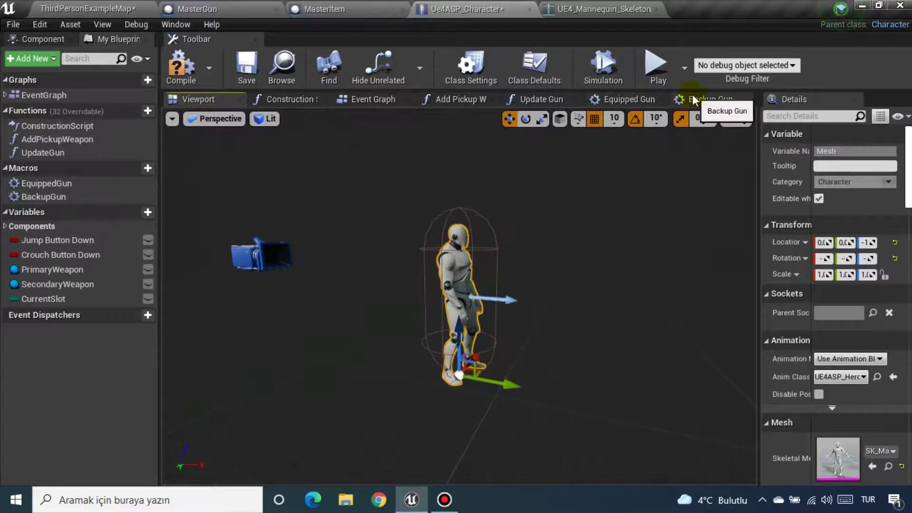
click(541, 99)
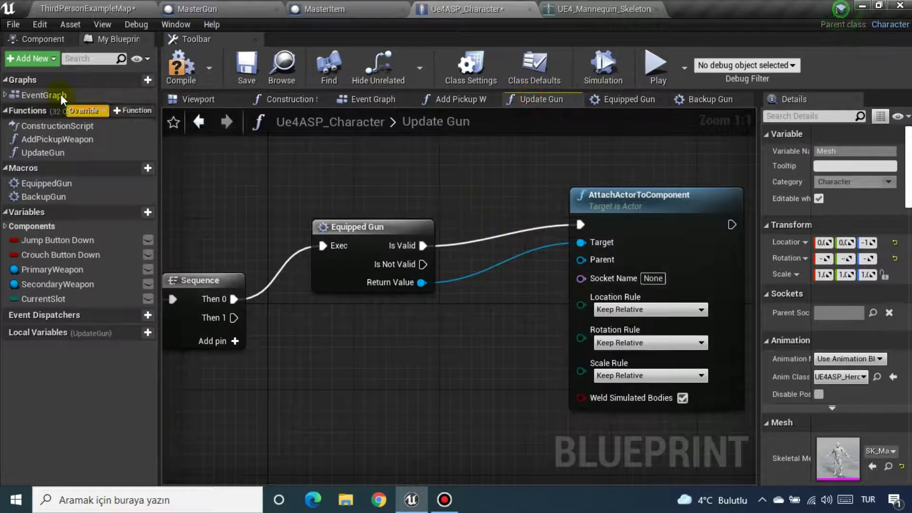
click(42, 39)
drag(76, 120, 383, 301)
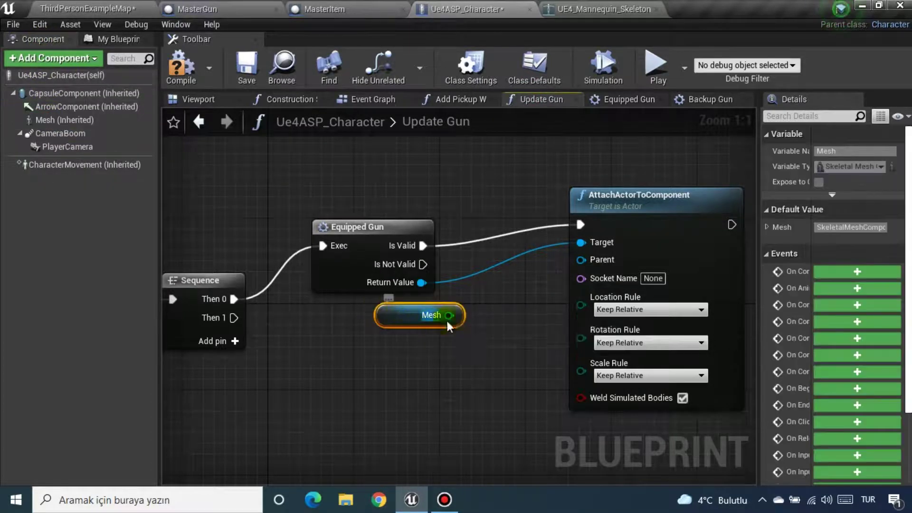
drag(448, 315, 581, 259)
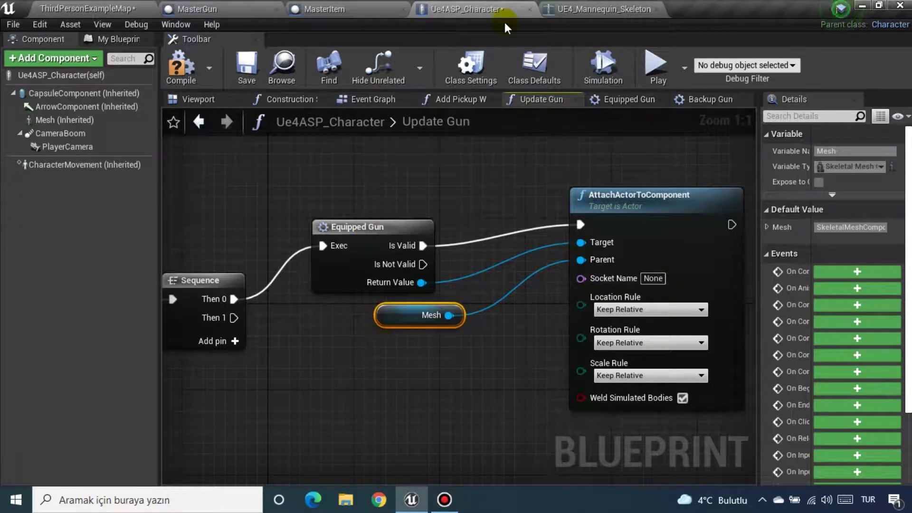
click(570, 9)
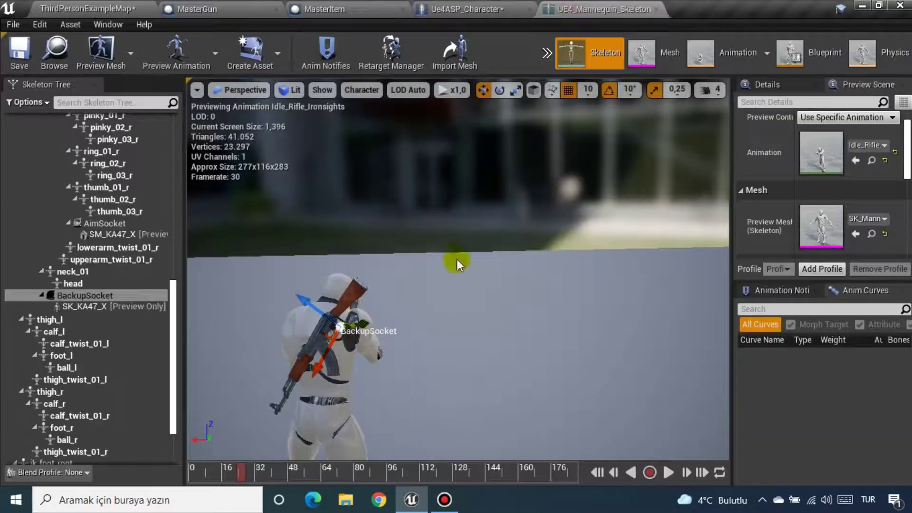
Copy the AimSocket name from the skeleton tree into the attach node's Socket Name
click(104, 231)
click(103, 226)
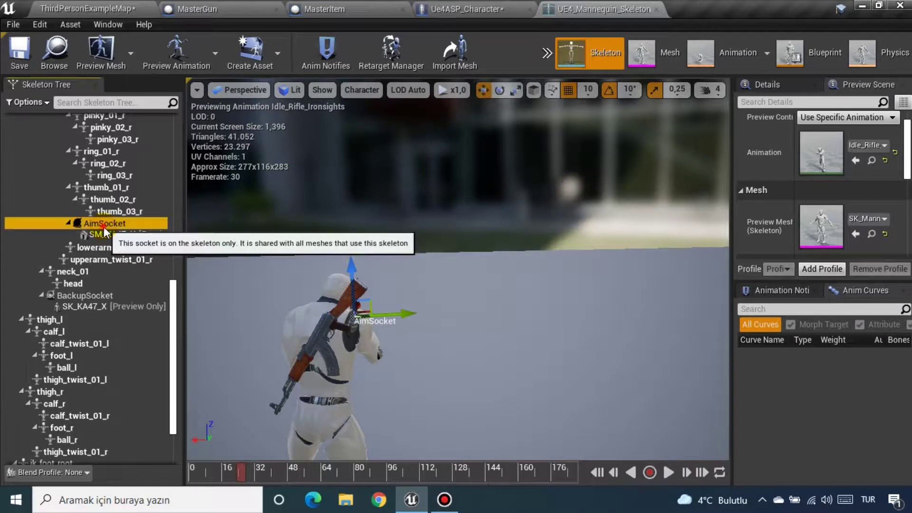
click(104, 227)
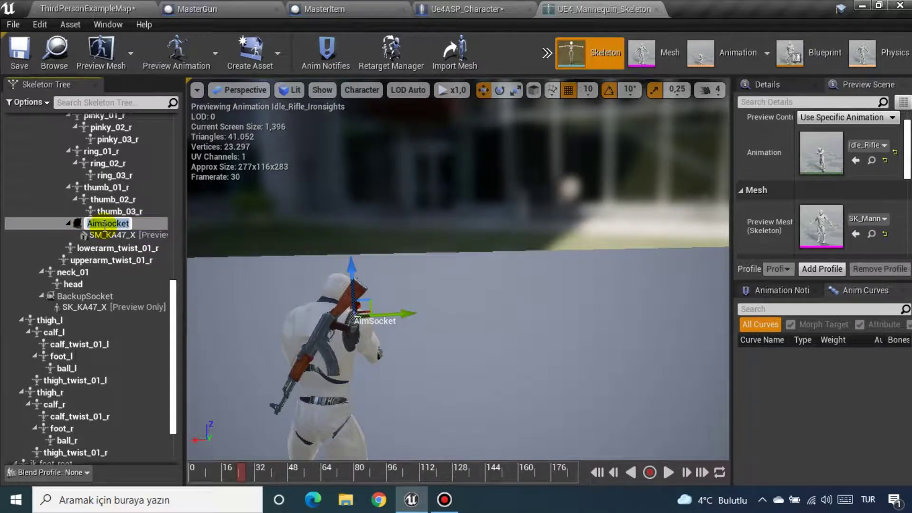
click(104, 246)
click(458, 6)
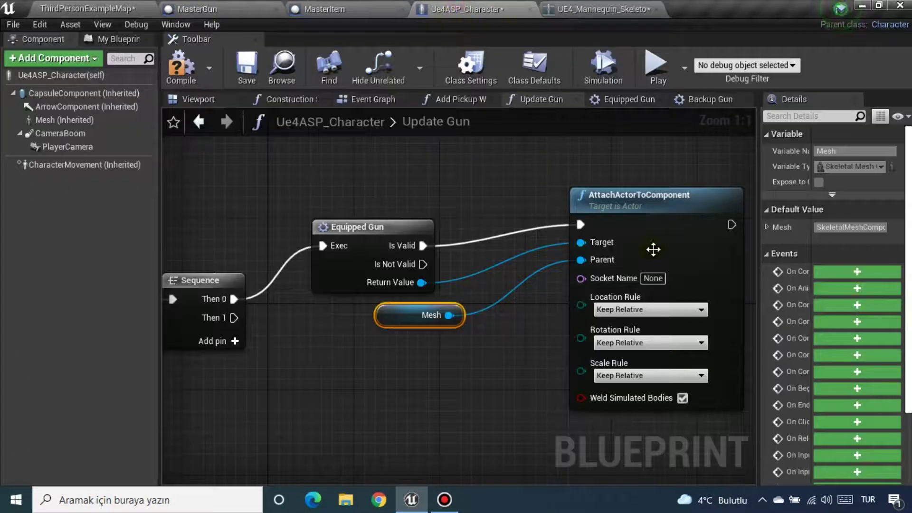
click(658, 279)
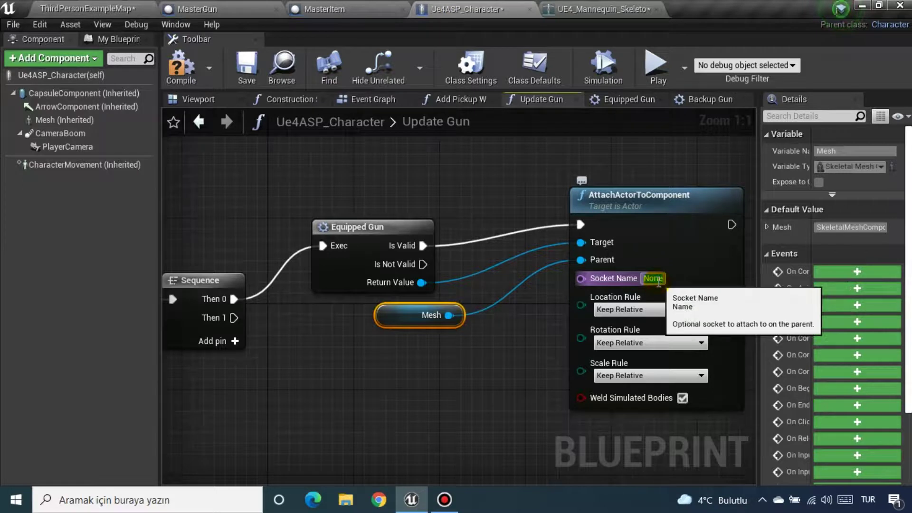
text(AimSocket)
click(672, 230)
Set Location, Rotation and Scale Rules all to Snap to Target
click(677, 309)
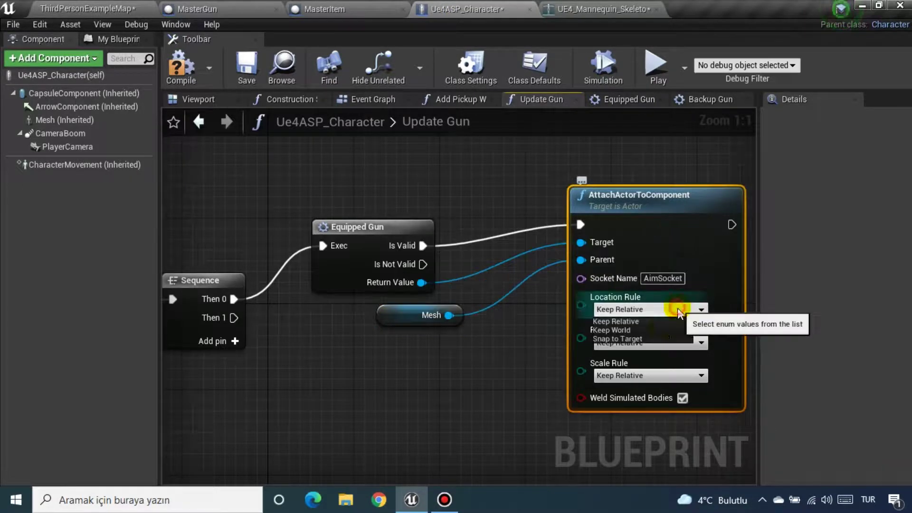
click(617, 338)
click(655, 342)
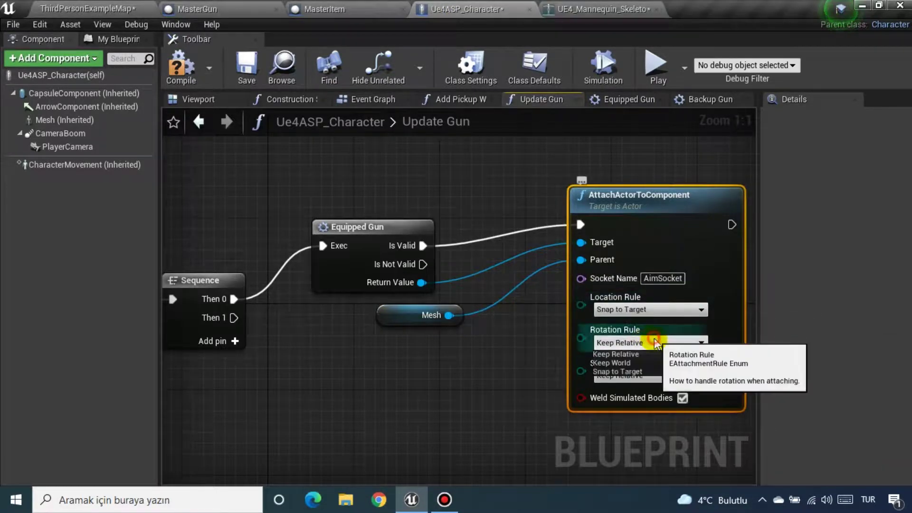
click(636, 371)
click(662, 375)
click(617, 404)
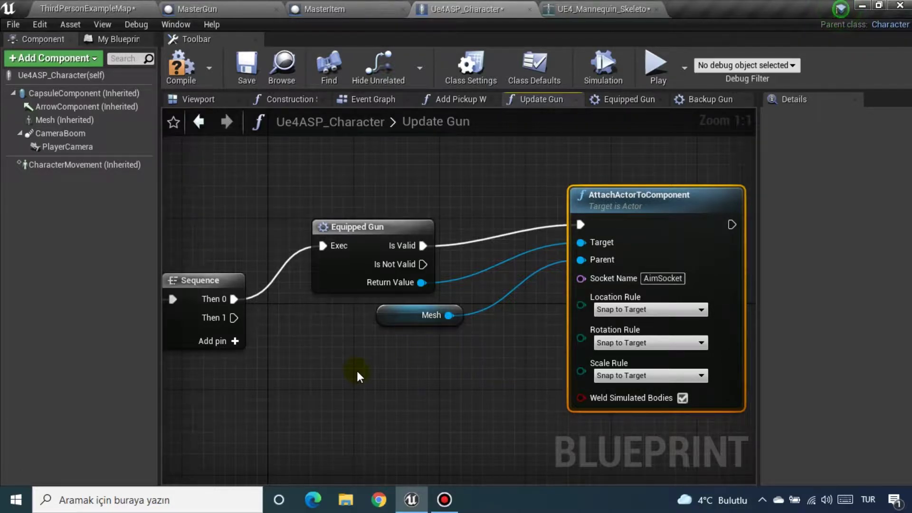
right_drag(356, 368, 426, 283)
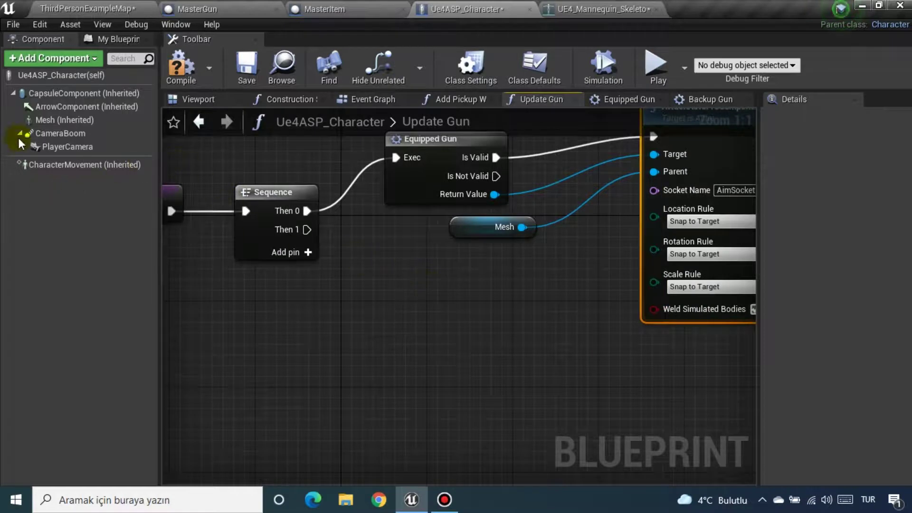
Add the Backup Gun macro on the Sequence's Then 1 output
click(110, 39)
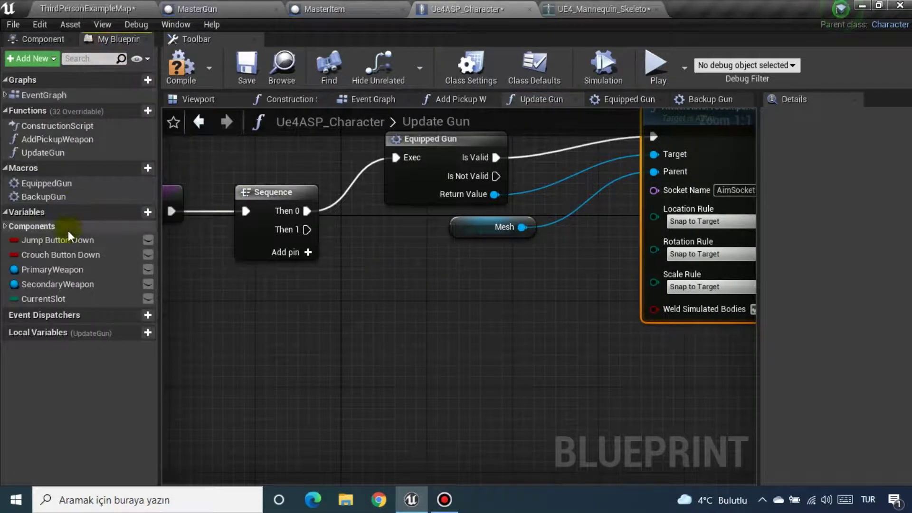
mouse_move(50, 194)
mouse_down()
mouse_move(394, 317)
mouse_move(307, 229)
mouse_up()
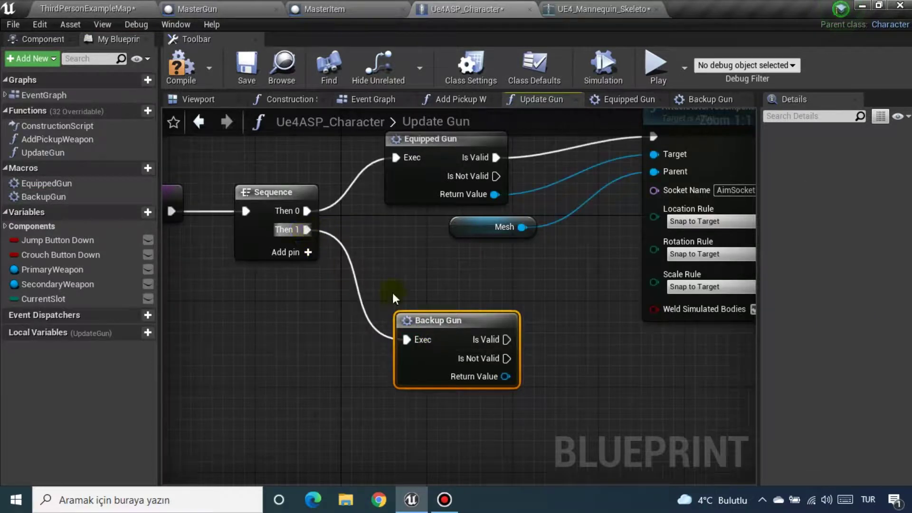
right_drag(598, 319, 388, 351)
Duplicate the AttachActorToComponent node, wiring Backup Gun's Is Valid, Return Value and Mesh into it
click(273, 264)
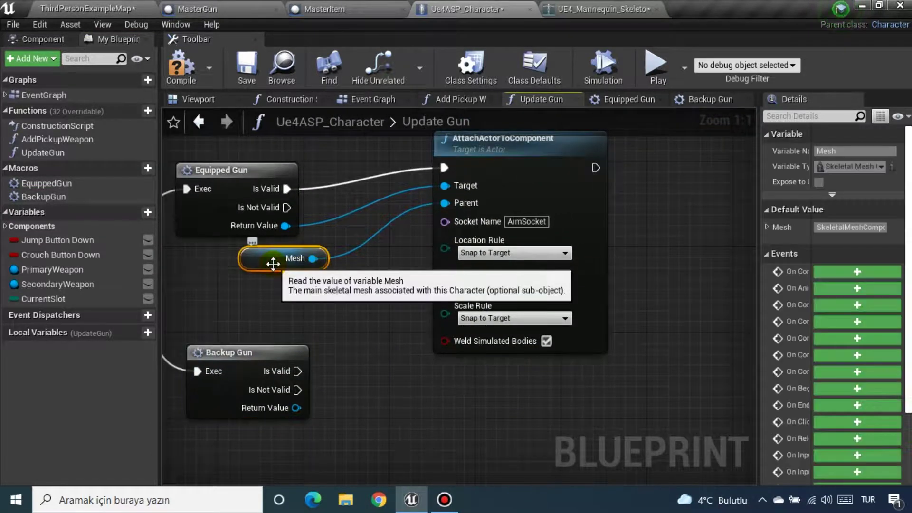
click(507, 176)
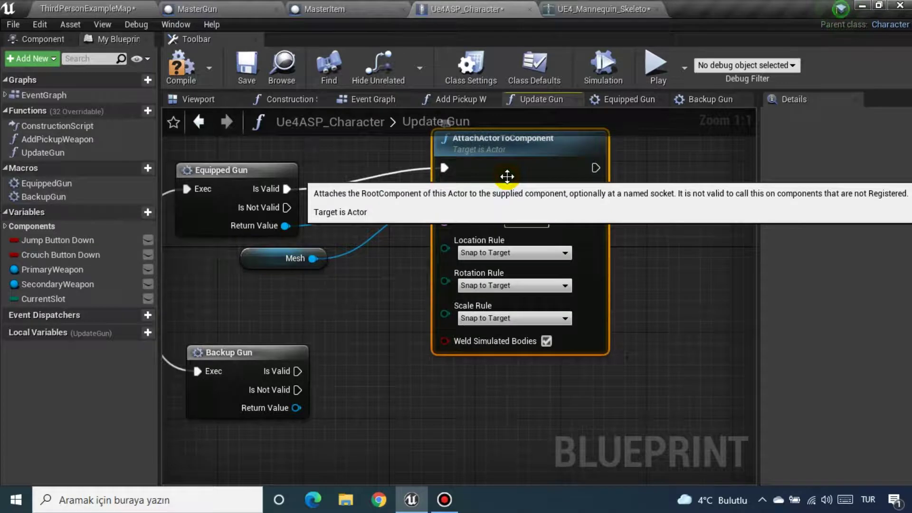
right_drag(507, 176, 452, 245)
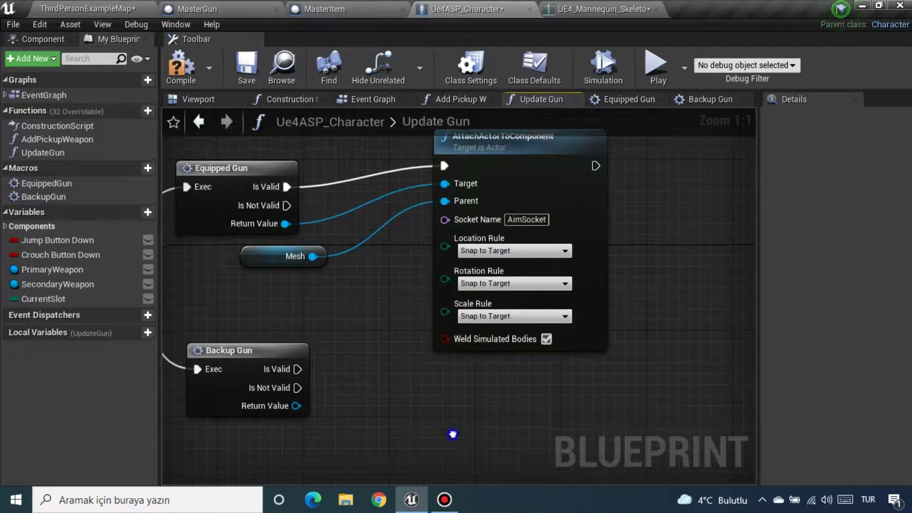
drag(451, 245, 489, 167)
right_drag(386, 450, 456, 290)
key(ctrl+x)
key(ctrl+v)
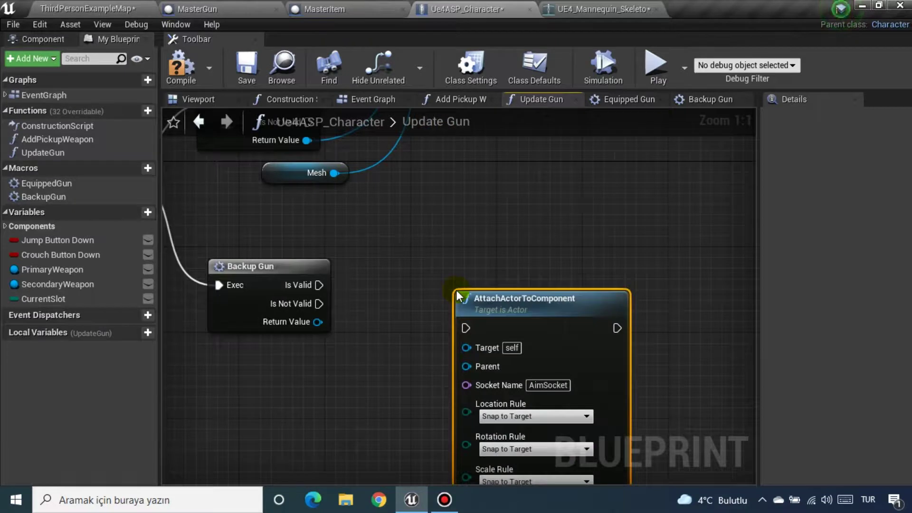
drag(319, 284, 474, 286)
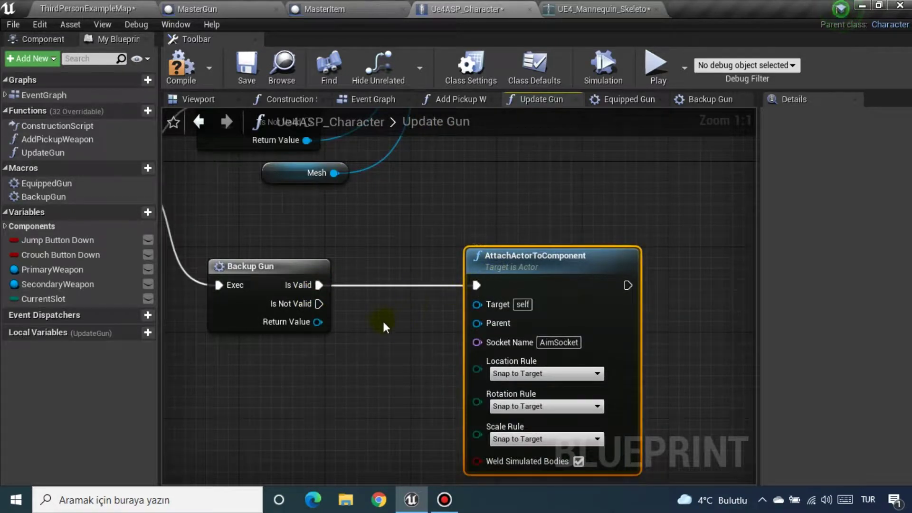
drag(318, 321, 477, 303)
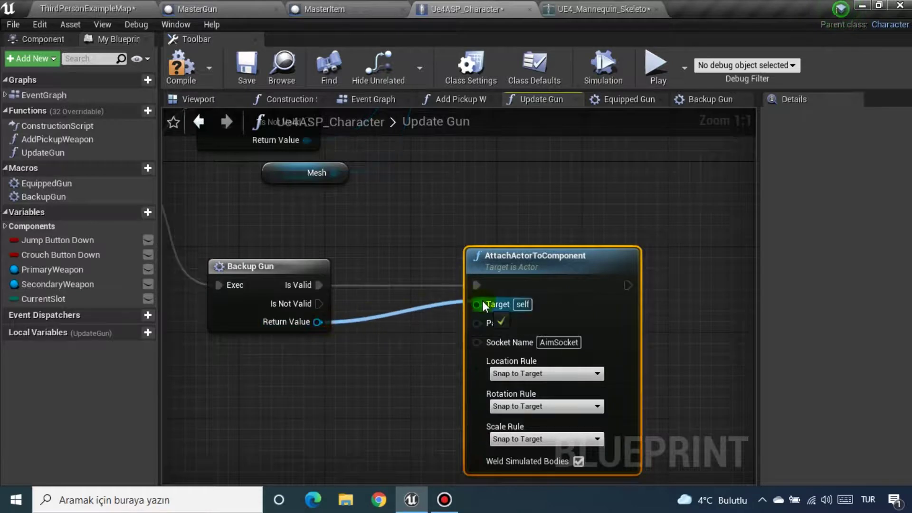
mouse_move(291, 167)
mouse_down()
mouse_move(270, 210)
mouse_move(485, 321)
mouse_up()
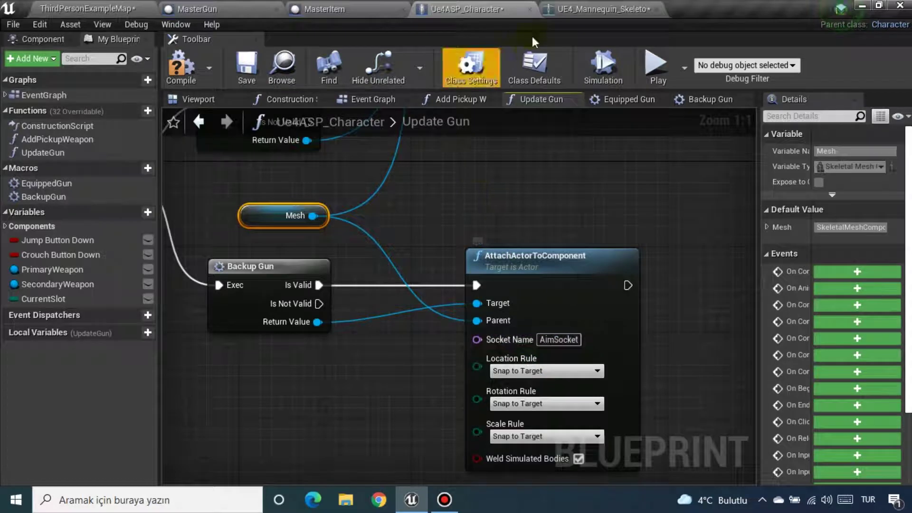
Copy the BackupSocket name from the skeleton into the second attach node's Socket Name
click(599, 9)
click(83, 295)
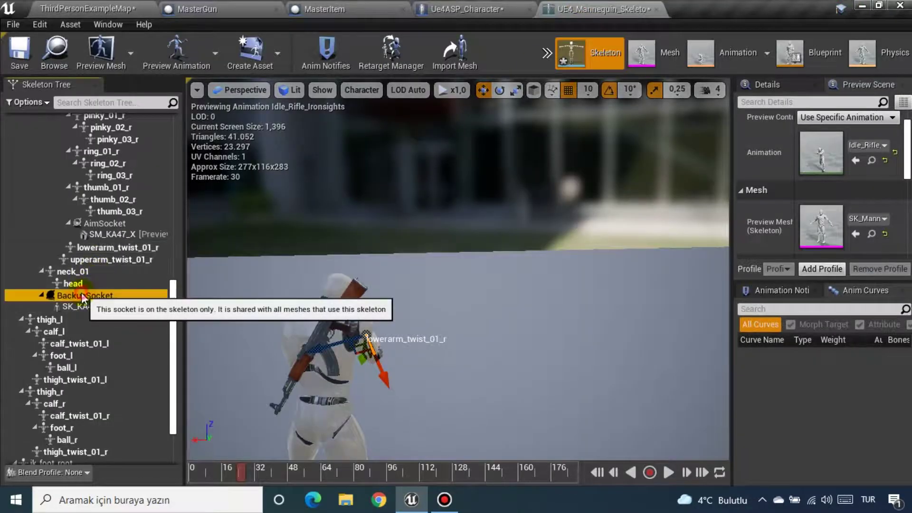
key(F2)
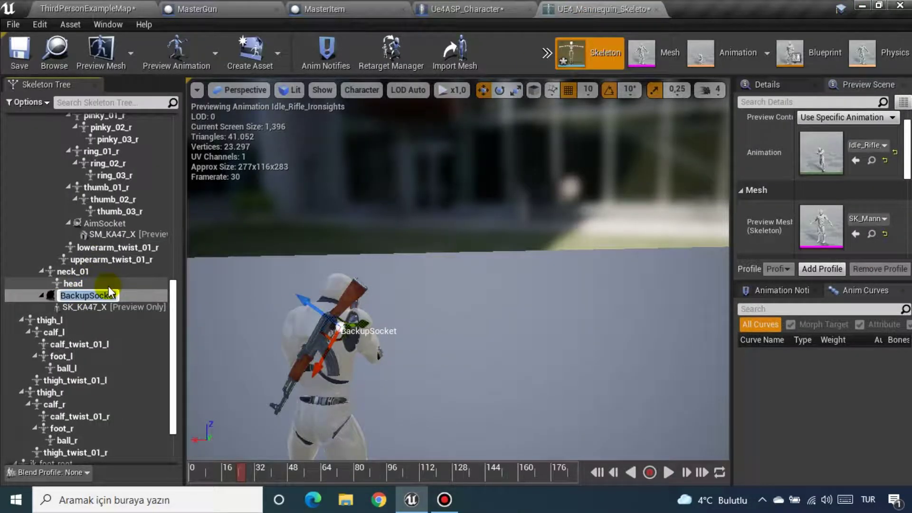
click(125, 270)
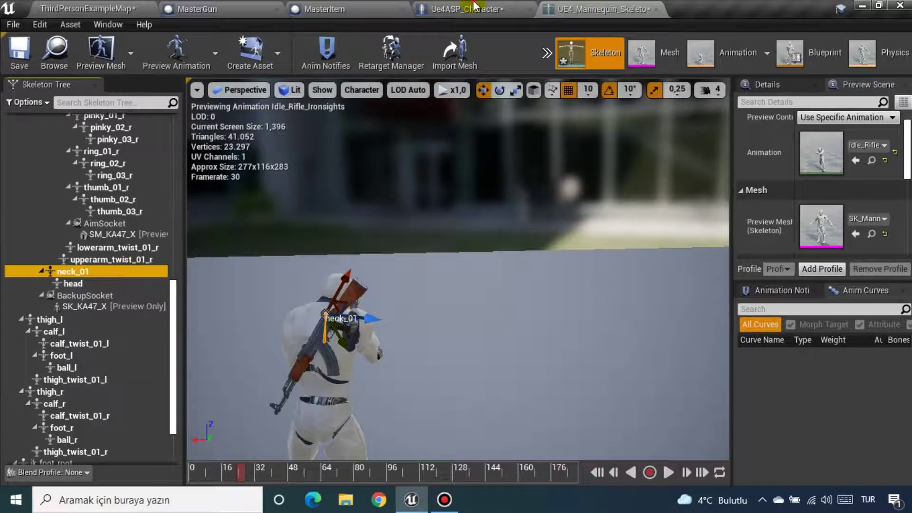
click(474, 5)
click(565, 340)
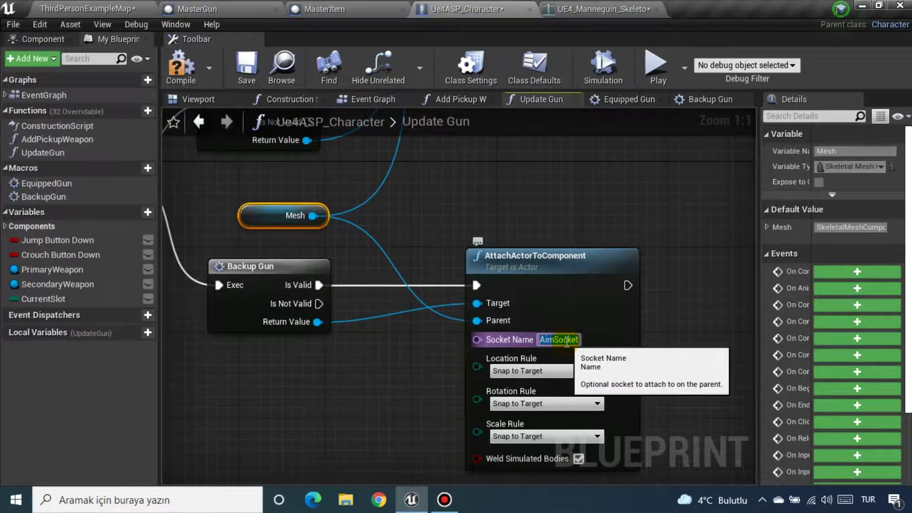
key(ctrl+v)
click(351, 359)
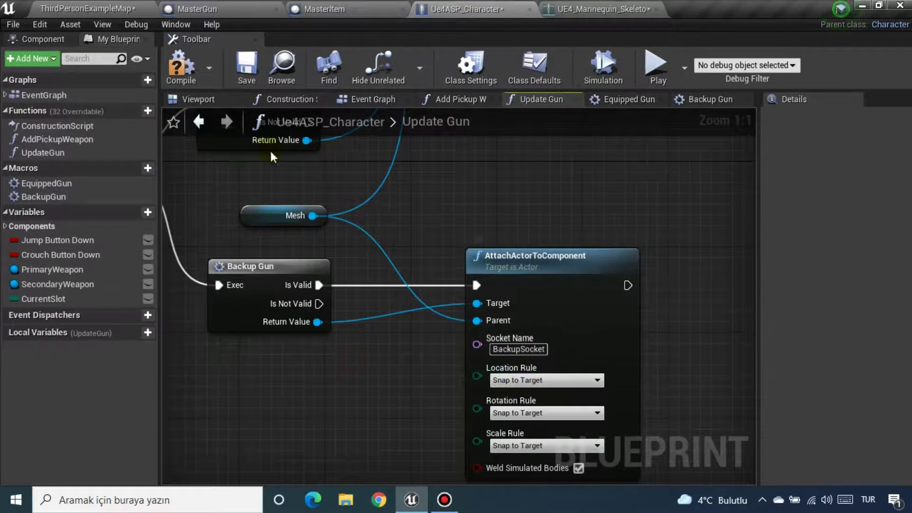
Compile and save the character blueprint
click(197, 78)
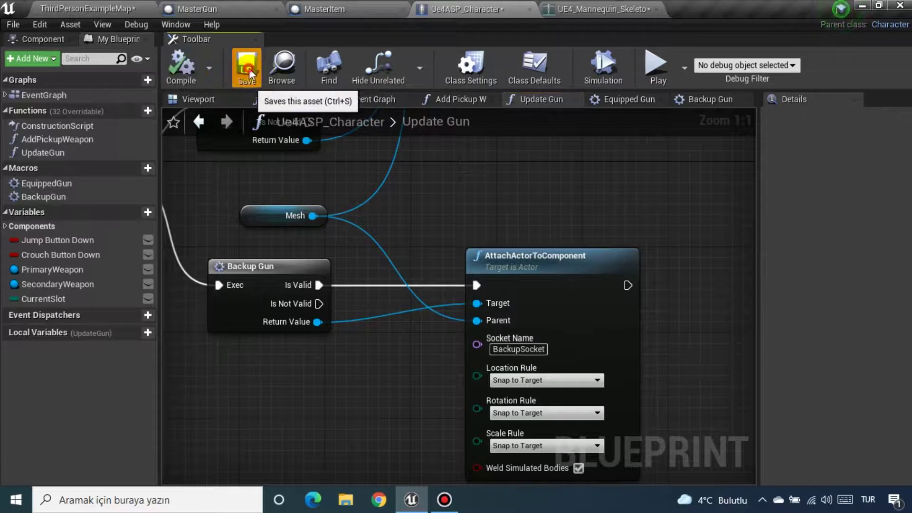
click(249, 67)
mouse_move(447, 1)
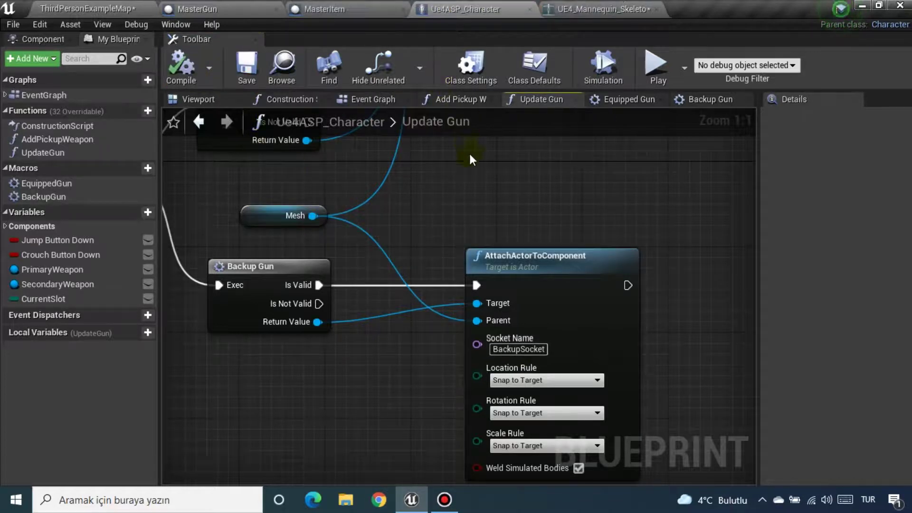
right_drag(468, 151, 441, 129)
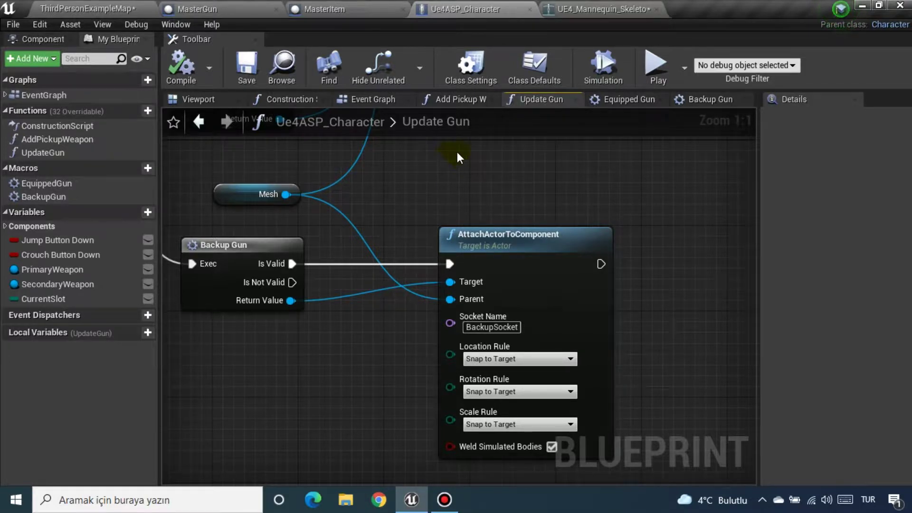
Save ThirdPersonExampleMap from the level editor and start a Play-in-Editor session
click(90, 8)
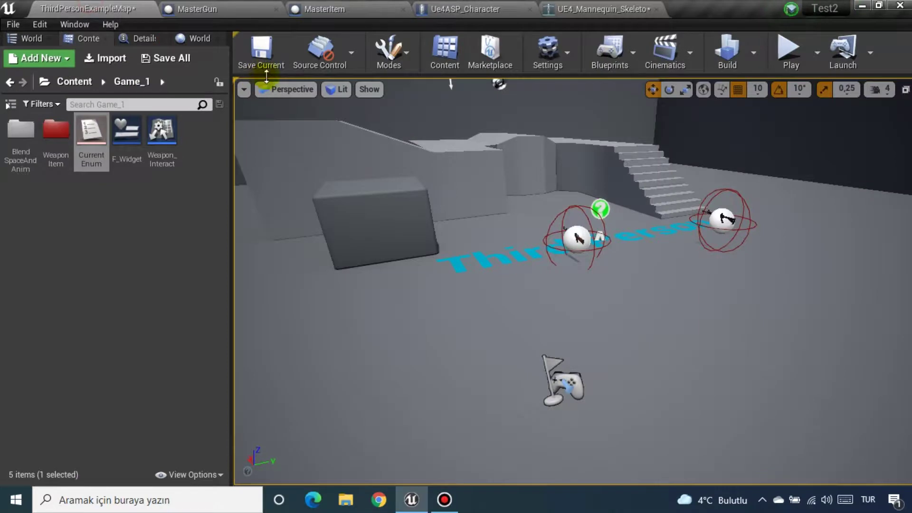
click(261, 53)
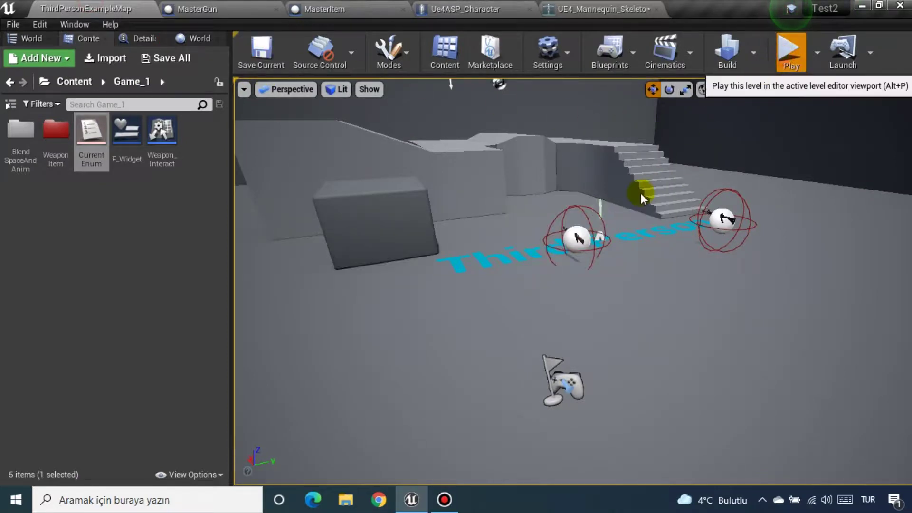
click(788, 50)
Run the mannequin to the rifle, pick it up with F, then stop the session
key(w)
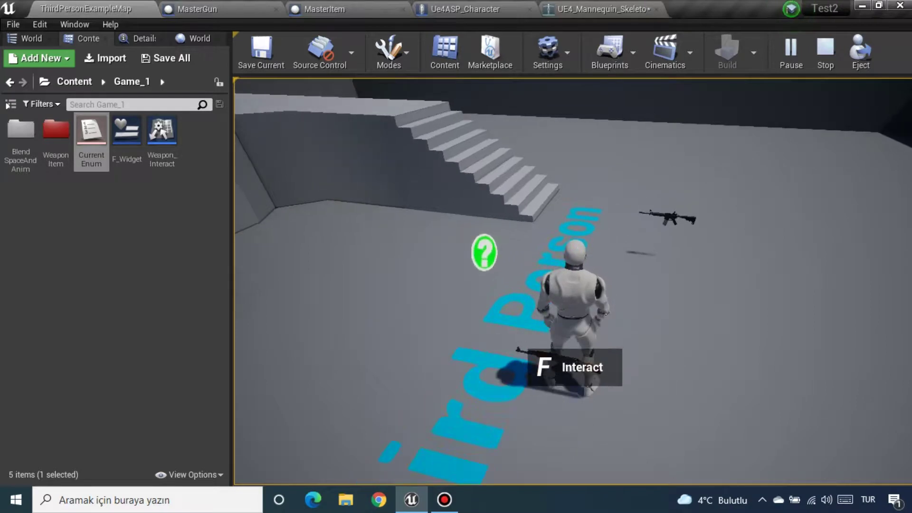
key(f)
key(w)
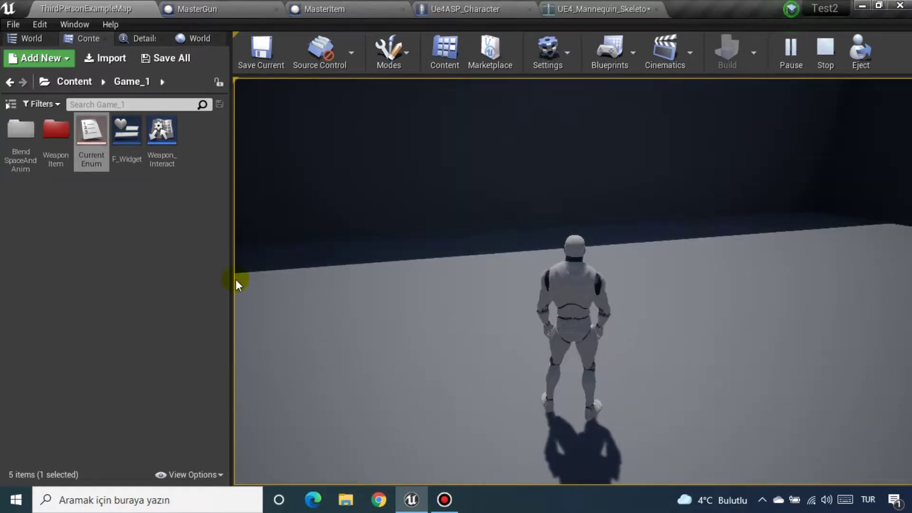
key(Escape)
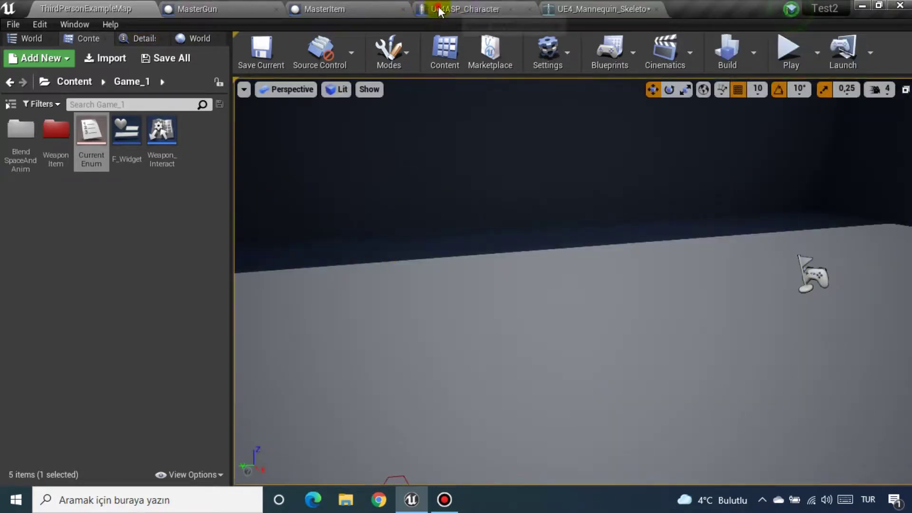
Inspect the Update Gun and Equipped Gun graphs, then move to Add Pickup Weapon's SET nodes
click(416, 7)
right_drag(497, 169, 546, 166)
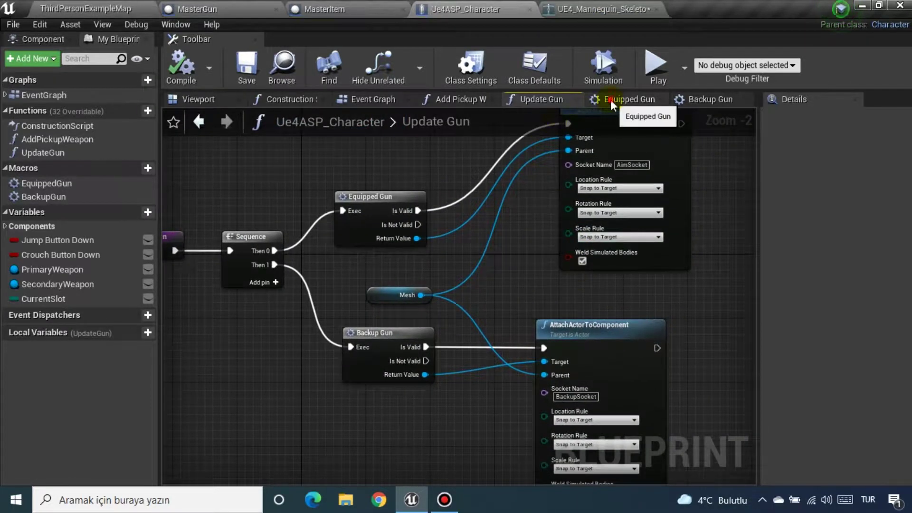
click(611, 100)
click(460, 102)
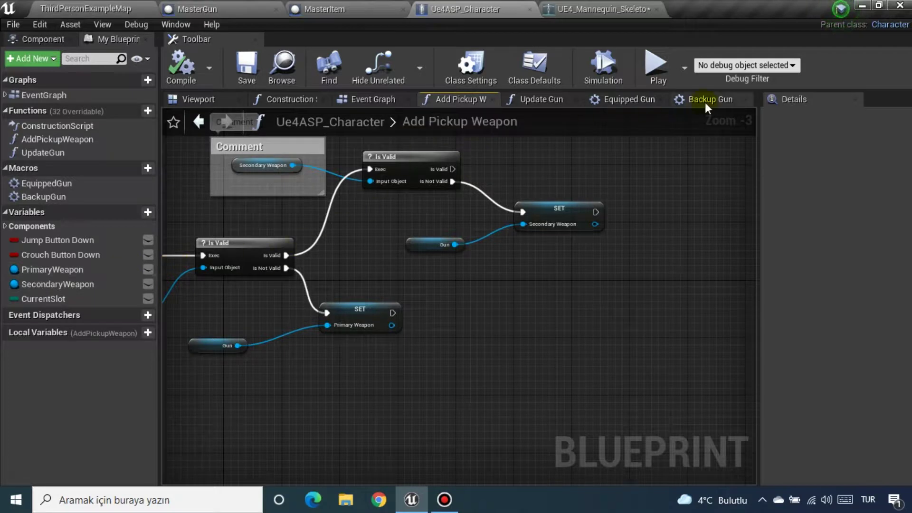
right_drag(569, 253, 505, 246)
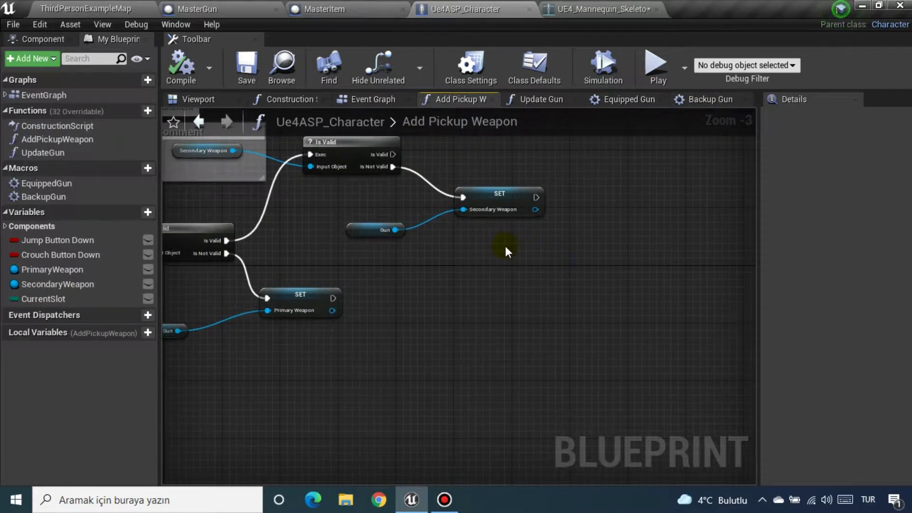
Add an Update Gun call fed by both the Secondary and Primary Weapon SET nodes
drag(36, 151, 587, 231)
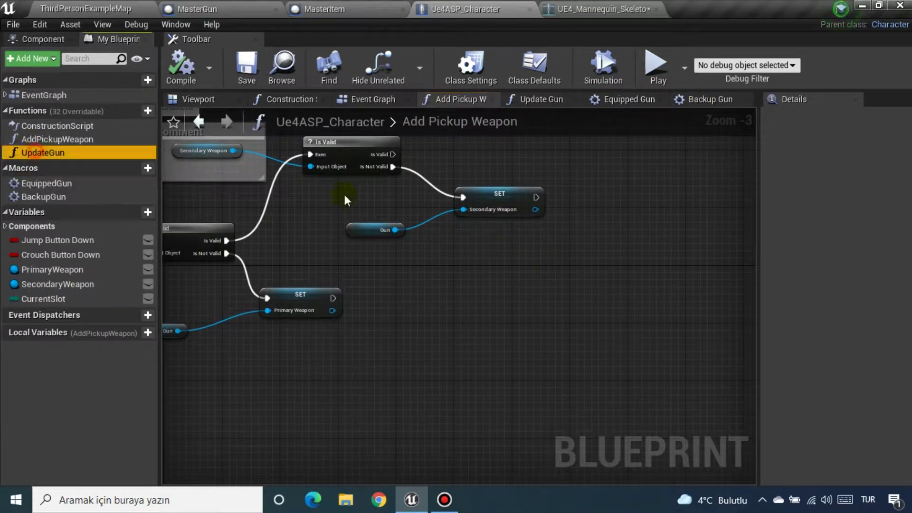
drag(599, 243, 617, 242)
drag(536, 197, 607, 248)
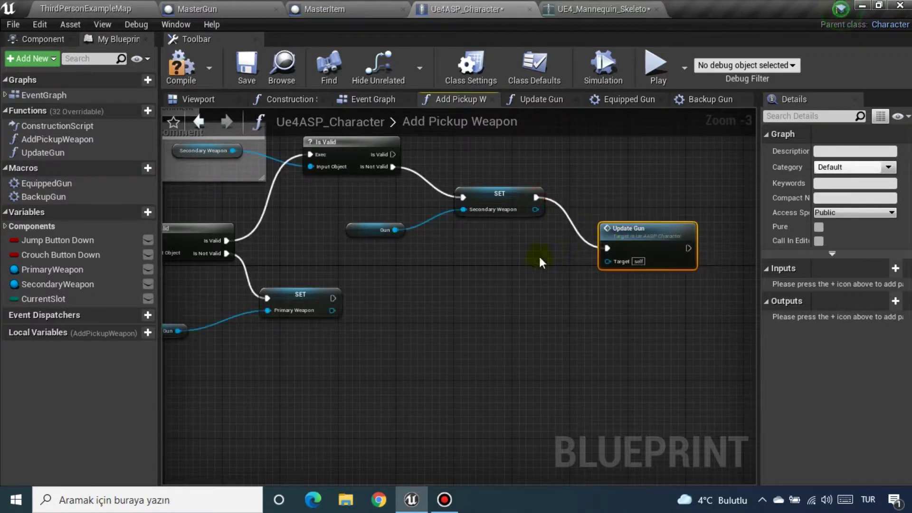
drag(333, 298, 612, 249)
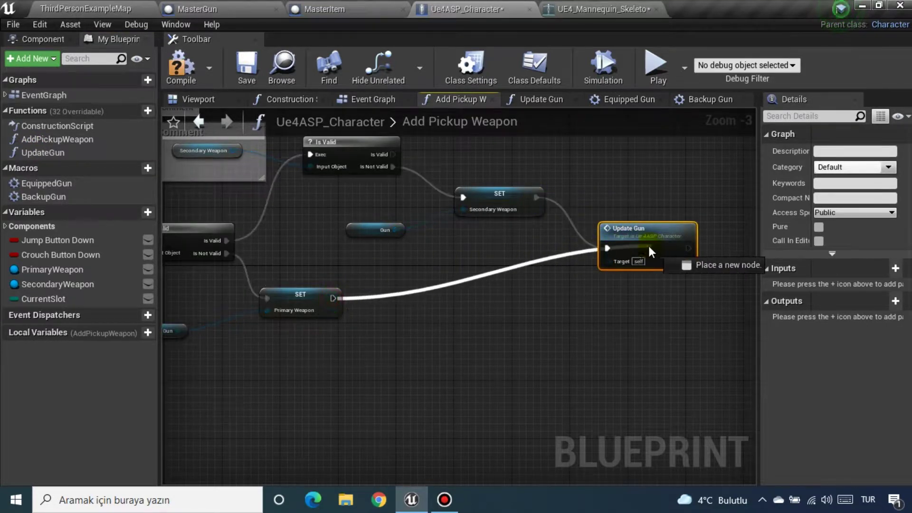
right_drag(565, 189, 737, 229)
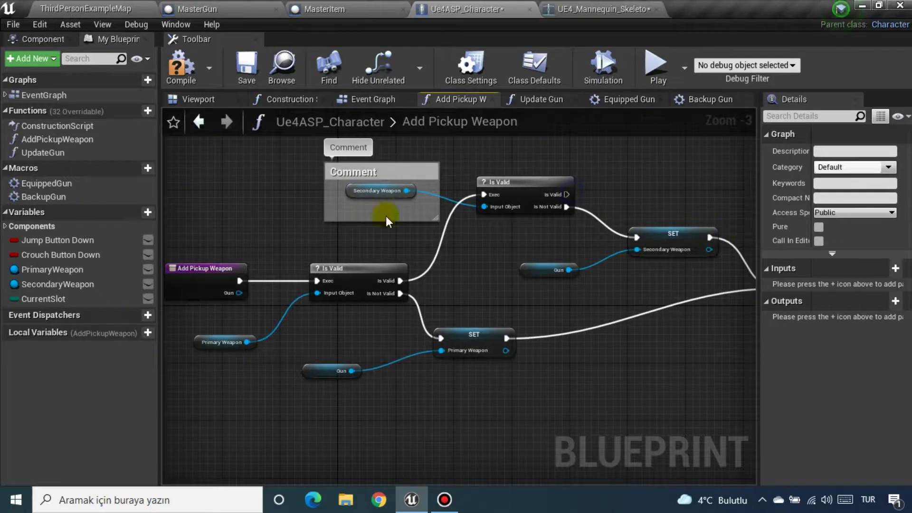
right_drag(732, 351, 535, 333)
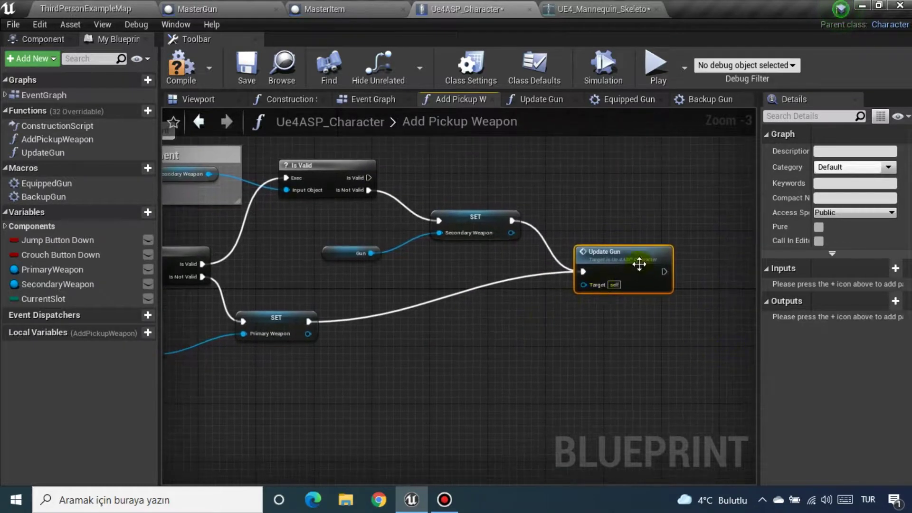
Compile the character blueprint and return to the level editor
click(188, 66)
click(546, 97)
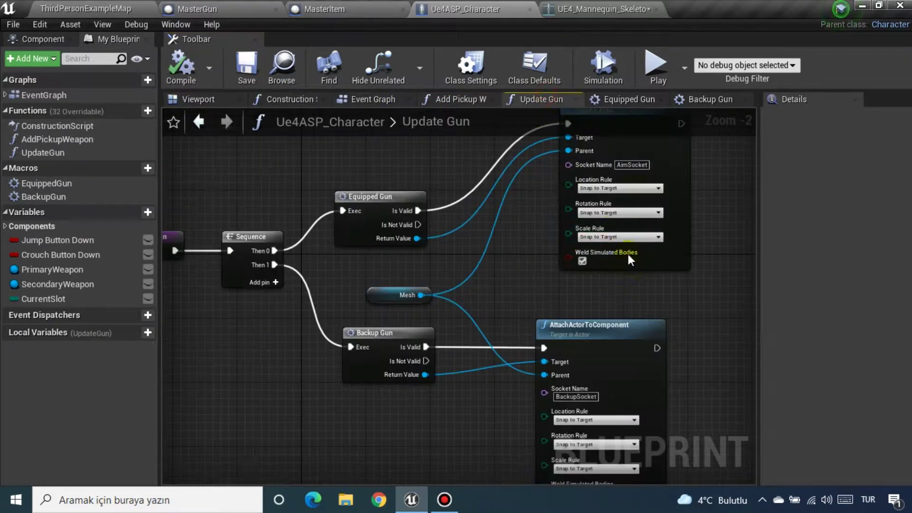
click(68, 8)
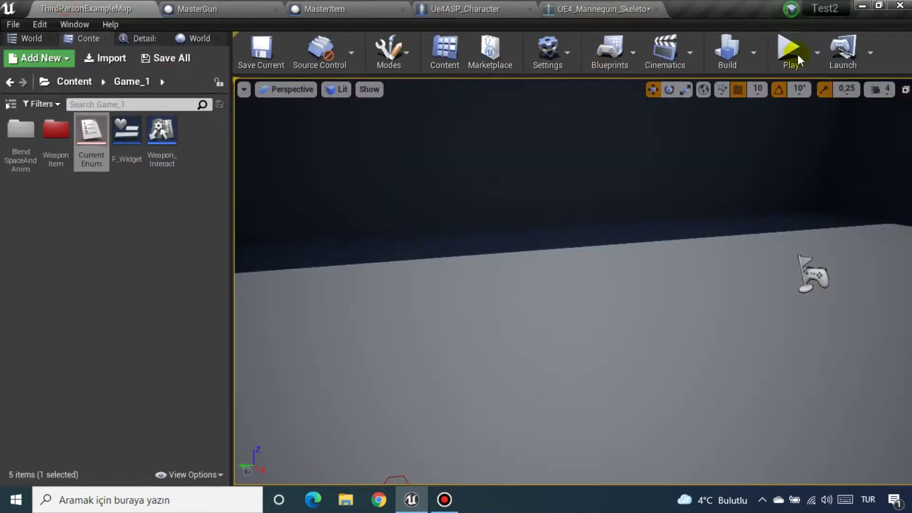
click(783, 59)
key(w)
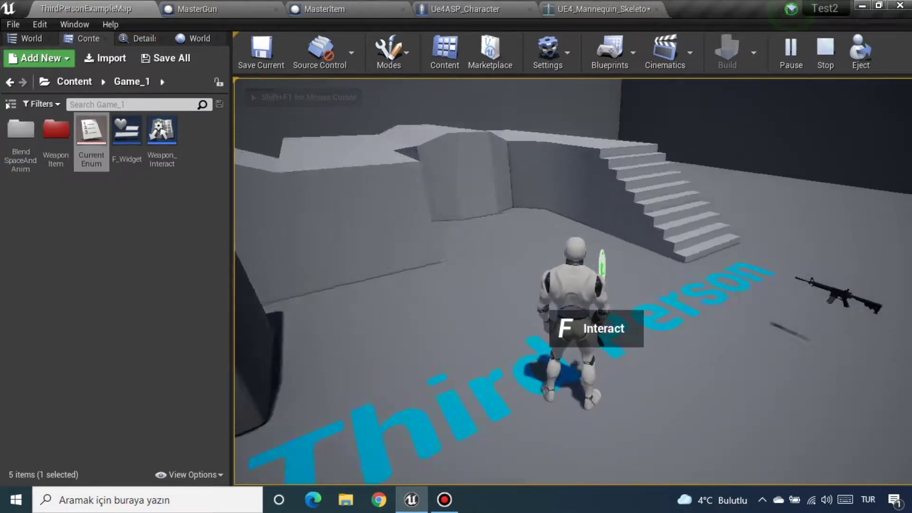
key(w)
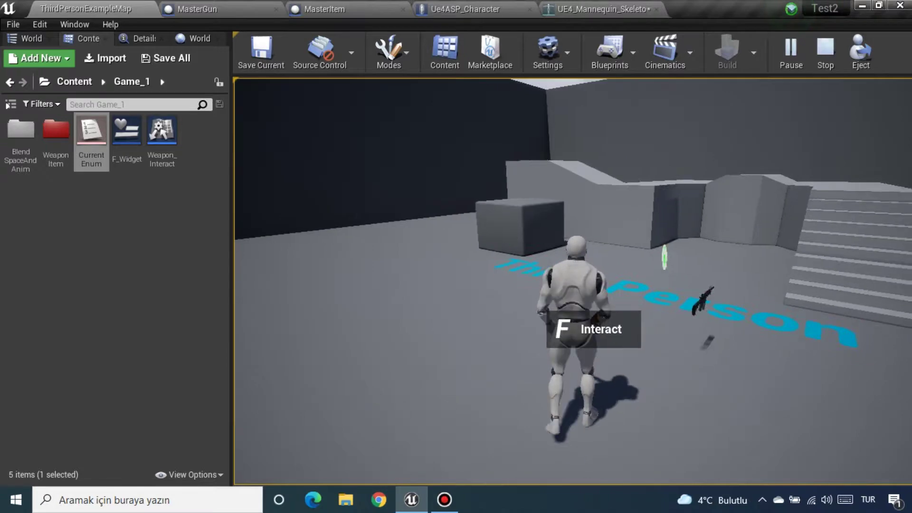
key(f)
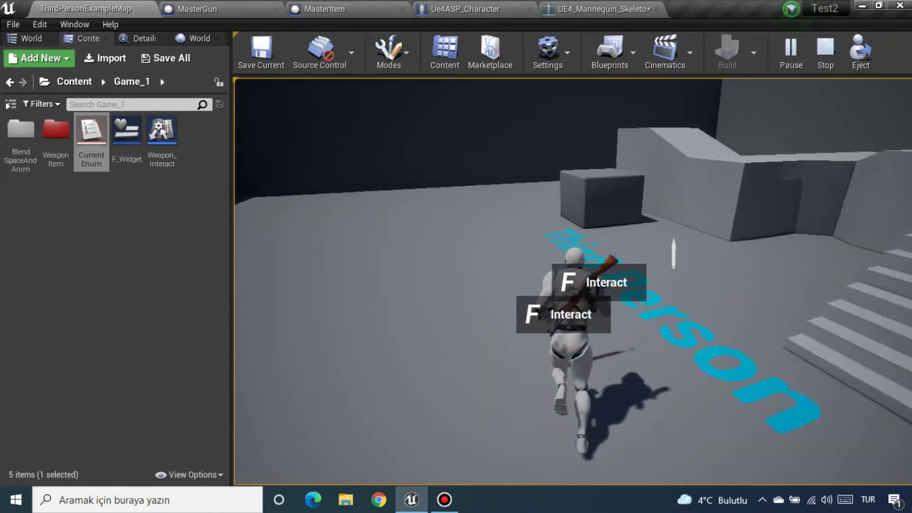
key(Escape)
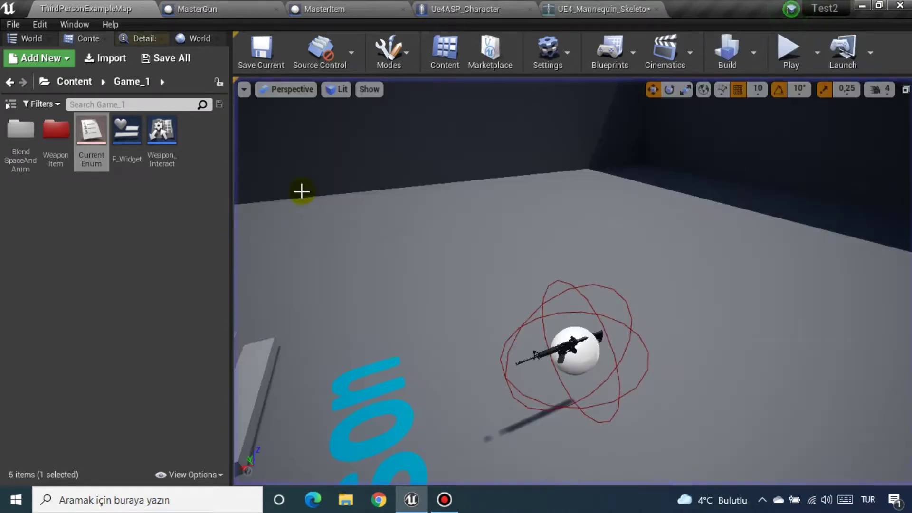
Open Weapon_Interact's class settings and search the details for 'tic', then clear it
double_click(155, 135)
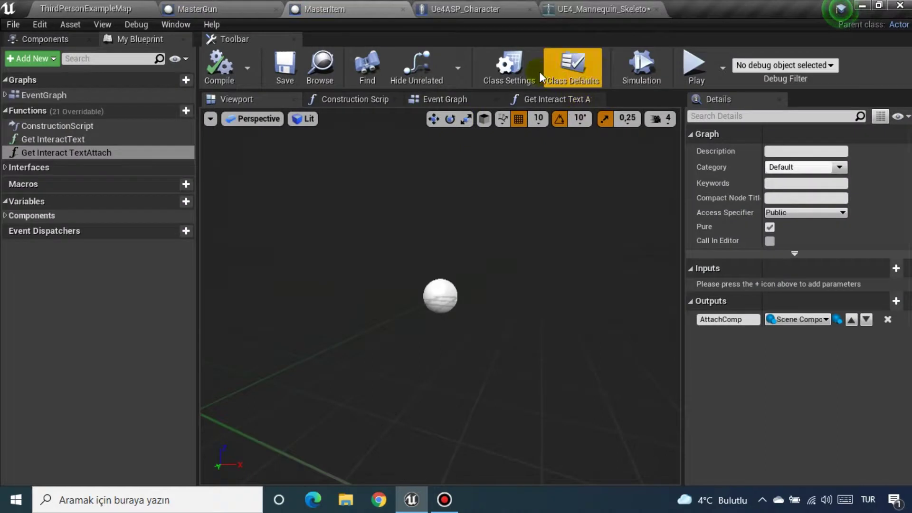
click(515, 66)
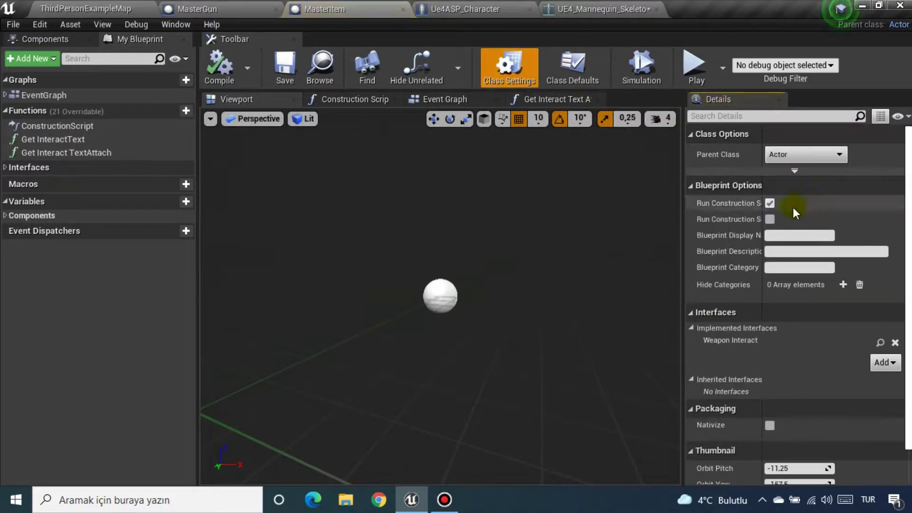
click(769, 116)
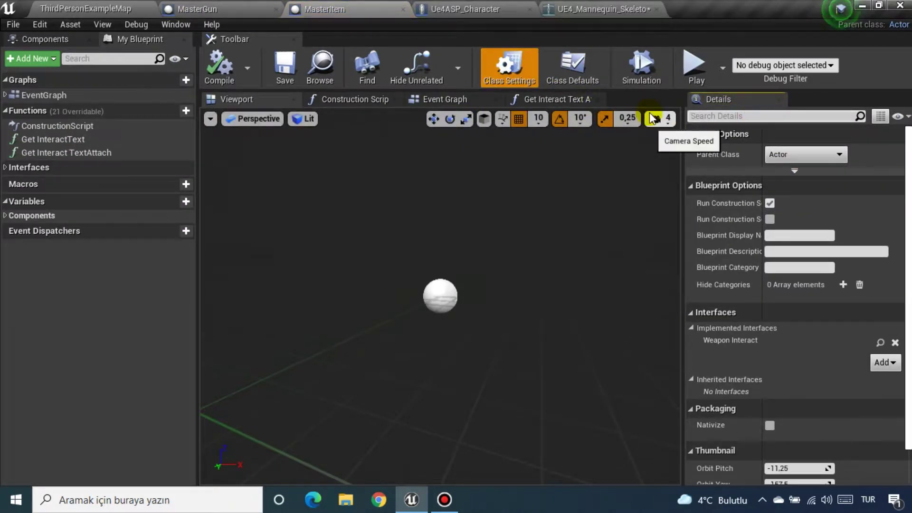
text(tic)
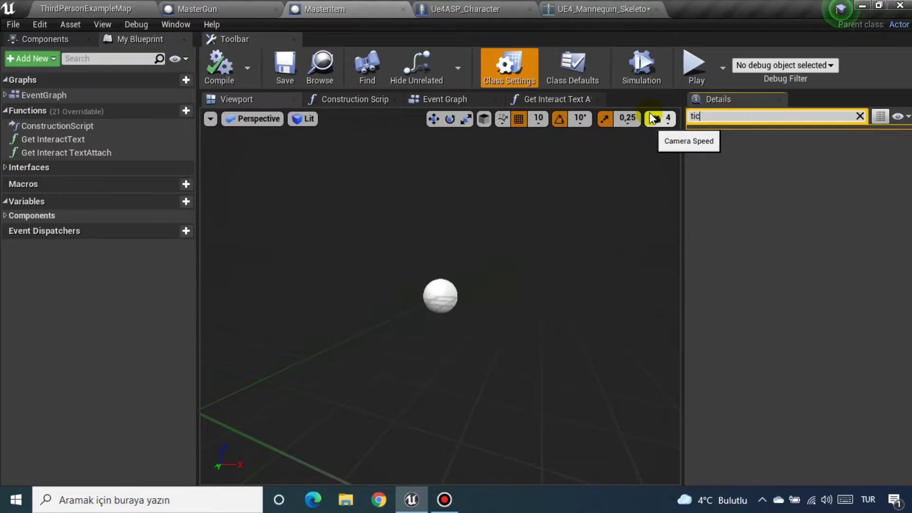
key(BackSpace)
key(BackSpace)
key(BackSpace)
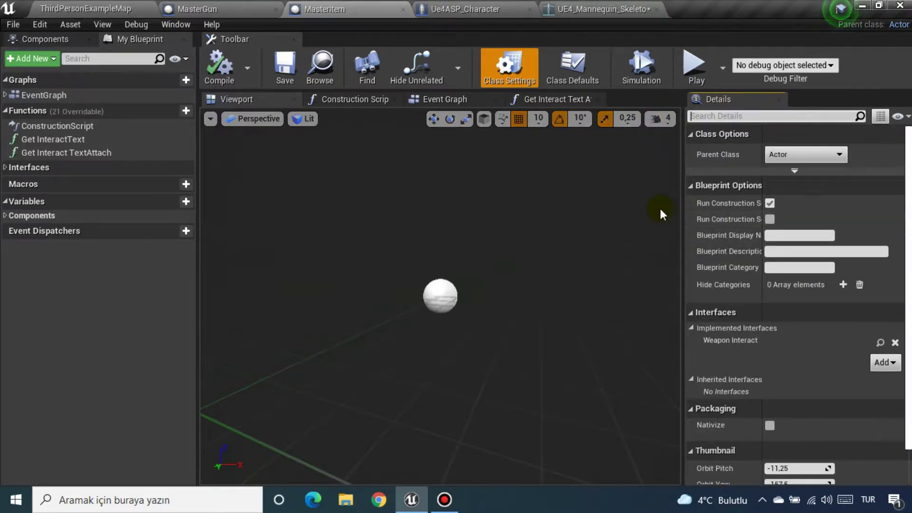
Uncheck Start with Tick Enabled in MasterItem's class defaults and save the blueprint
click(572, 67)
click(769, 151)
click(295, 78)
Playtest the map, walking to the rifle and picking it up with F
click(90, 8)
click(785, 49)
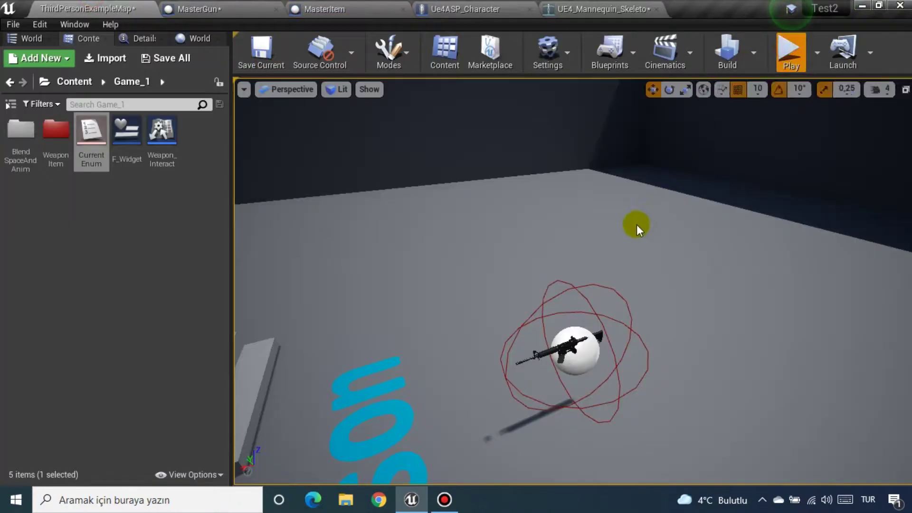
key(w)
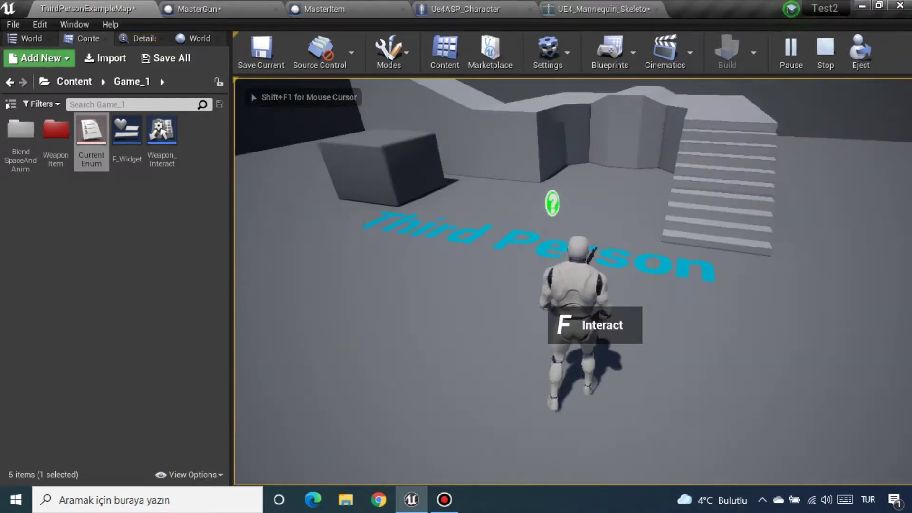
key(f)
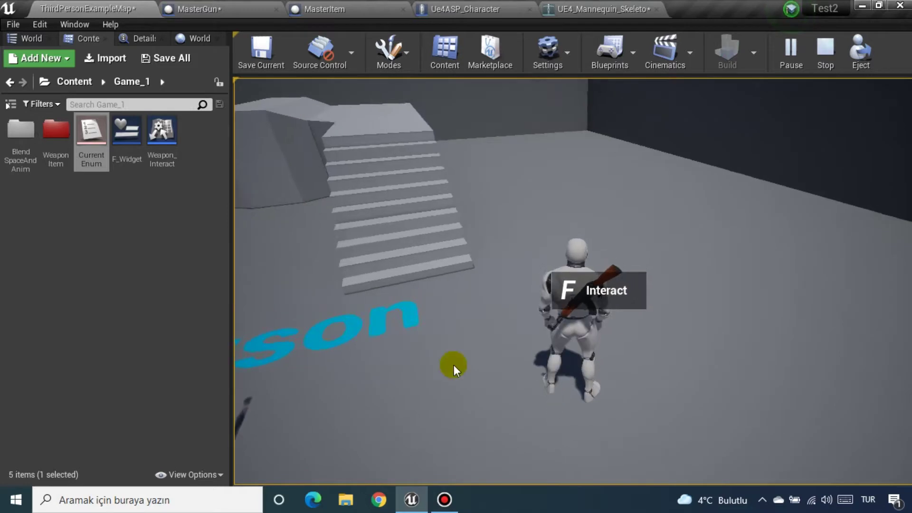
key(Escape)
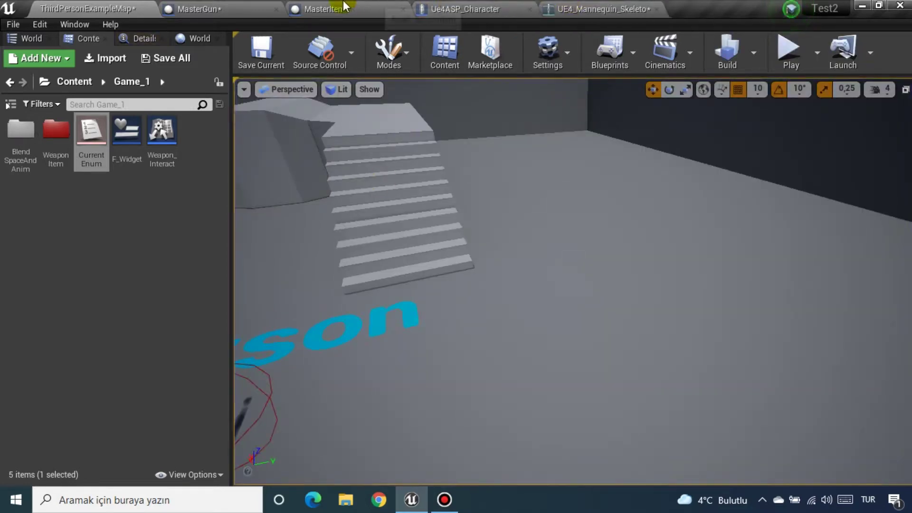
Re-enable Start with Tick Enabled and Generate Overlap Events in MasterItem, then compile and save
click(351, 8)
click(769, 151)
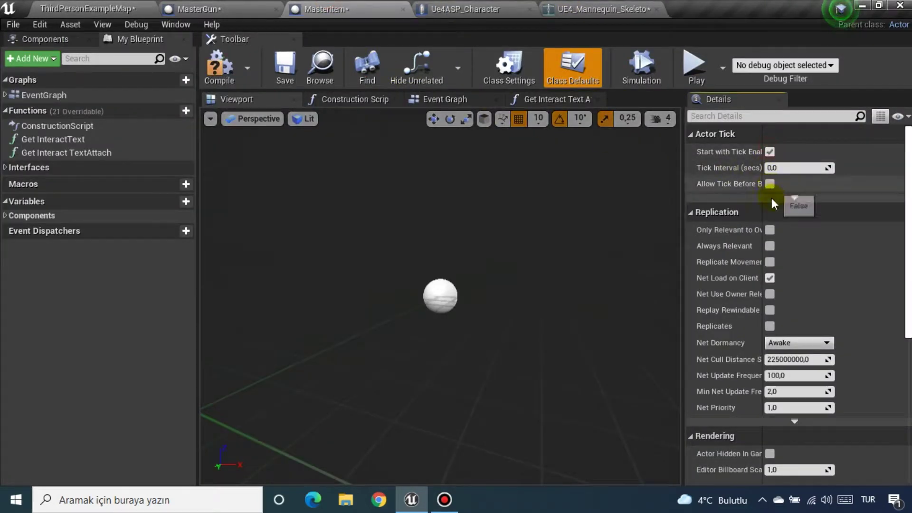
click(709, 117)
text(ge)
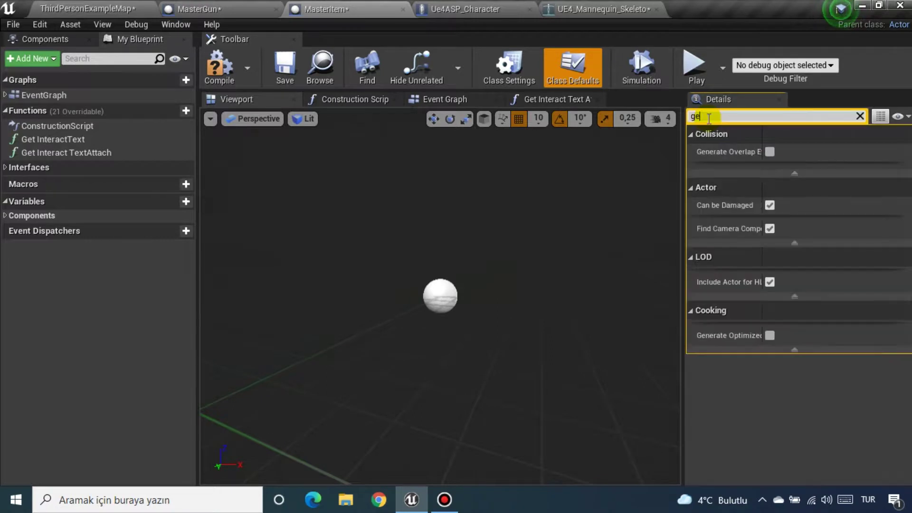
text(n)
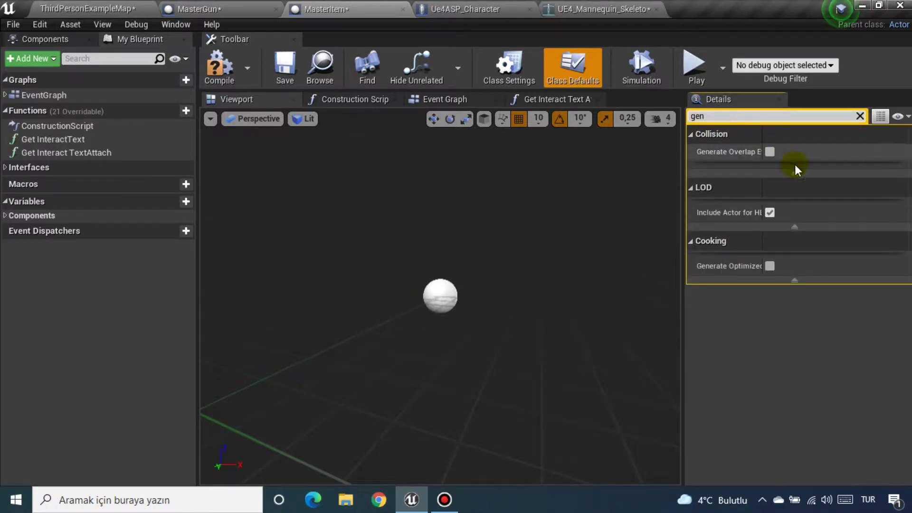
click(770, 151)
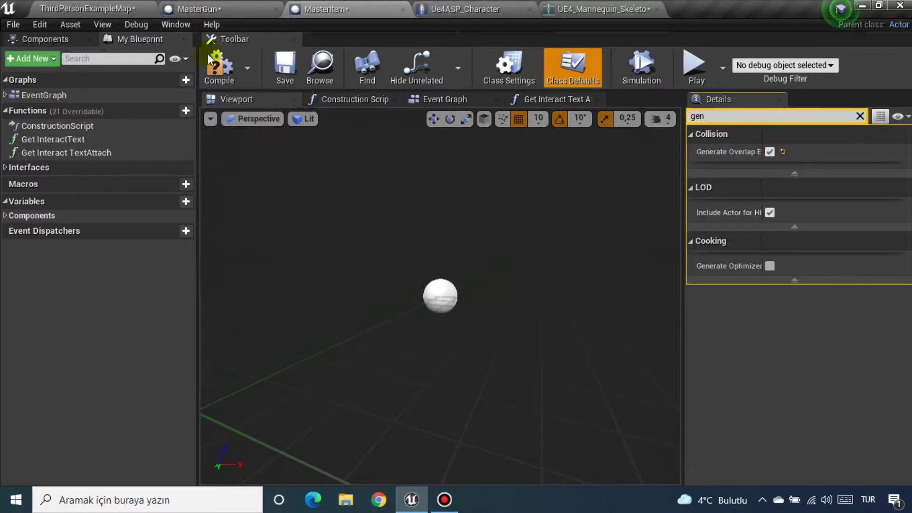
click(216, 66)
click(284, 66)
Playtest the map, picking up the rifle onto the character's back with F
click(75, 9)
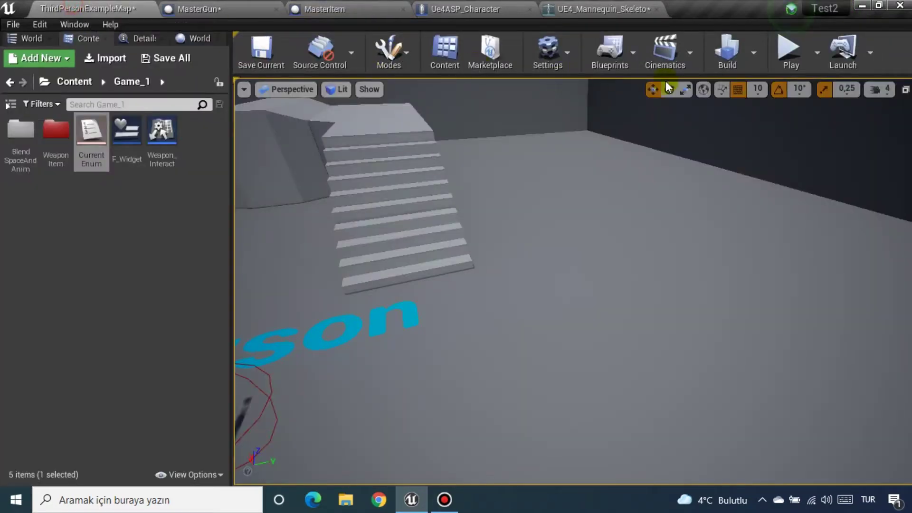
click(790, 55)
key(w)
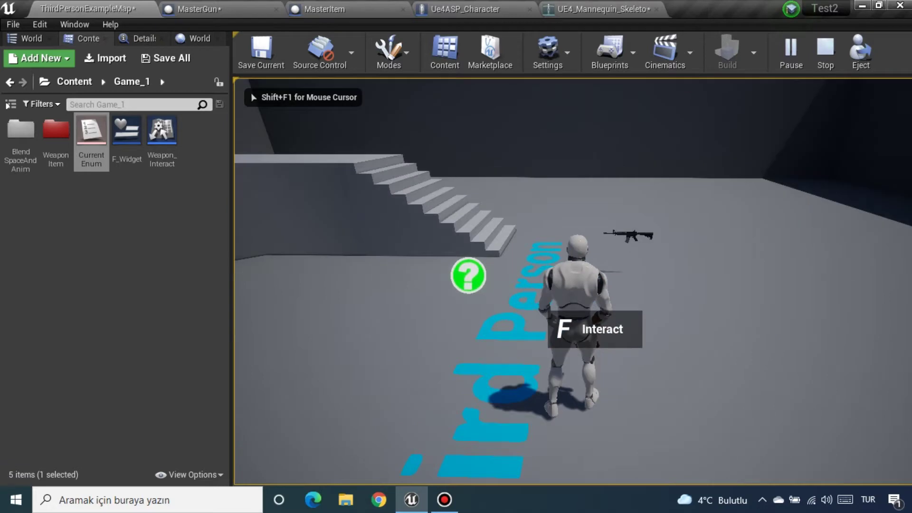
key(w)
key(f)
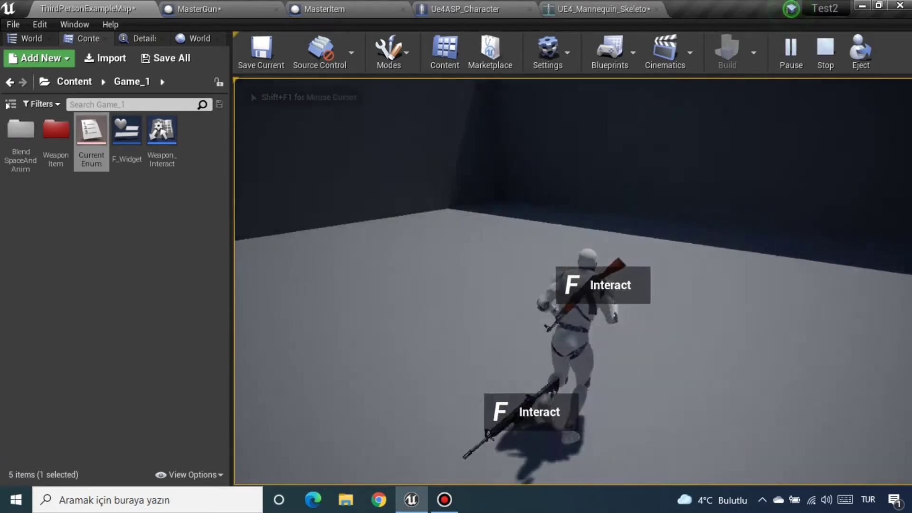
key(Escape)
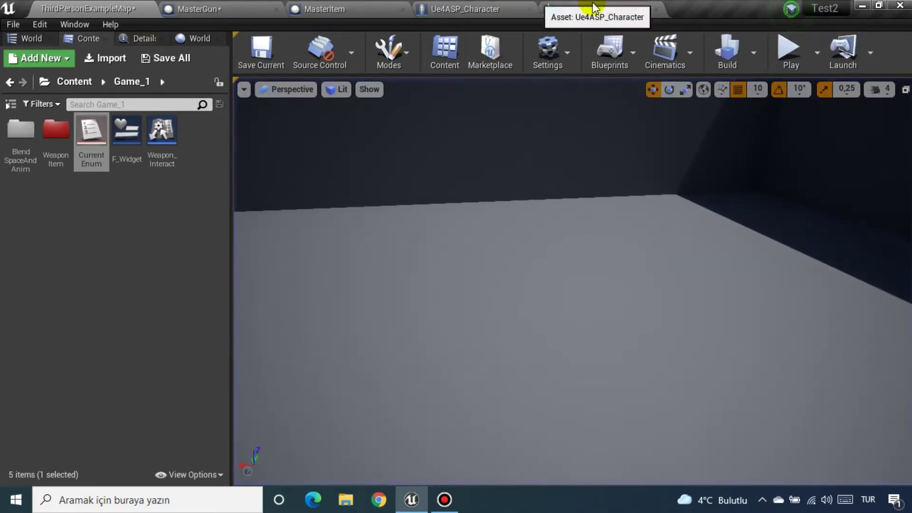
Uncheck Generate Overlap Events in MasterItem, clear the search, and compile and save it
click(597, 8)
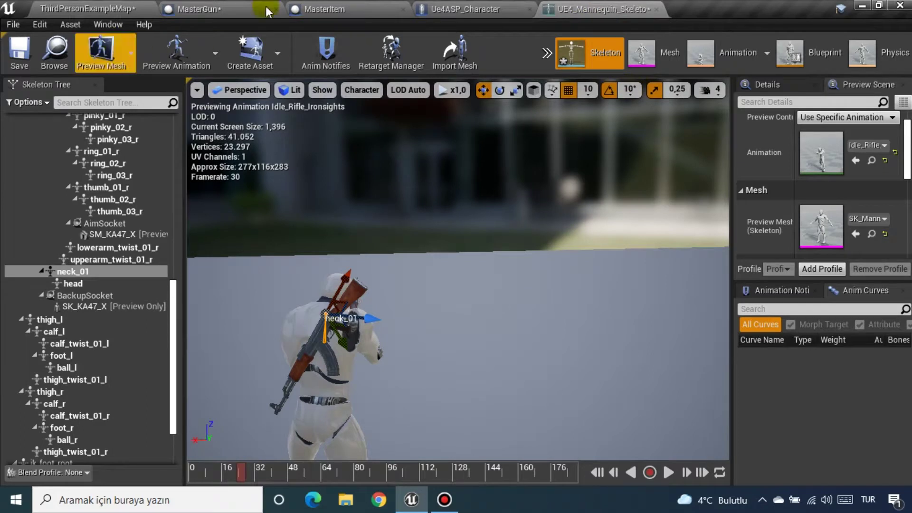
click(328, 9)
click(774, 150)
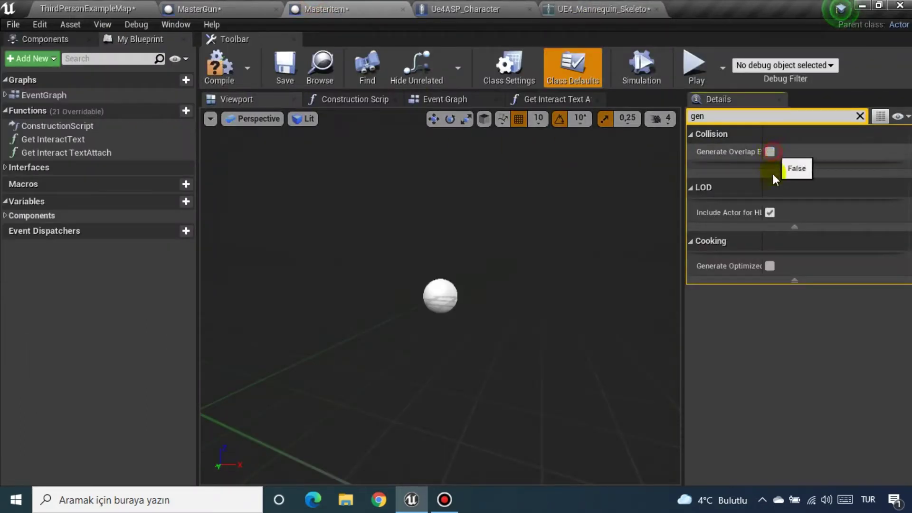
click(859, 116)
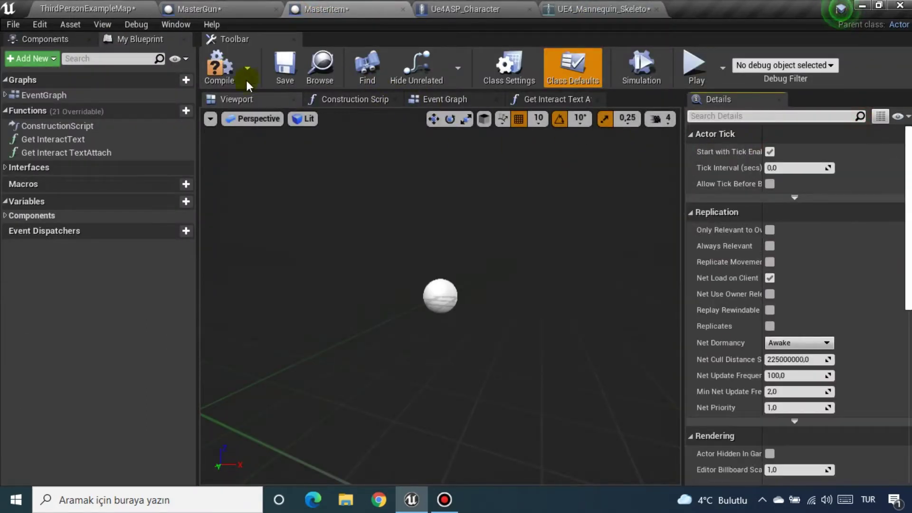
click(218, 67)
click(286, 68)
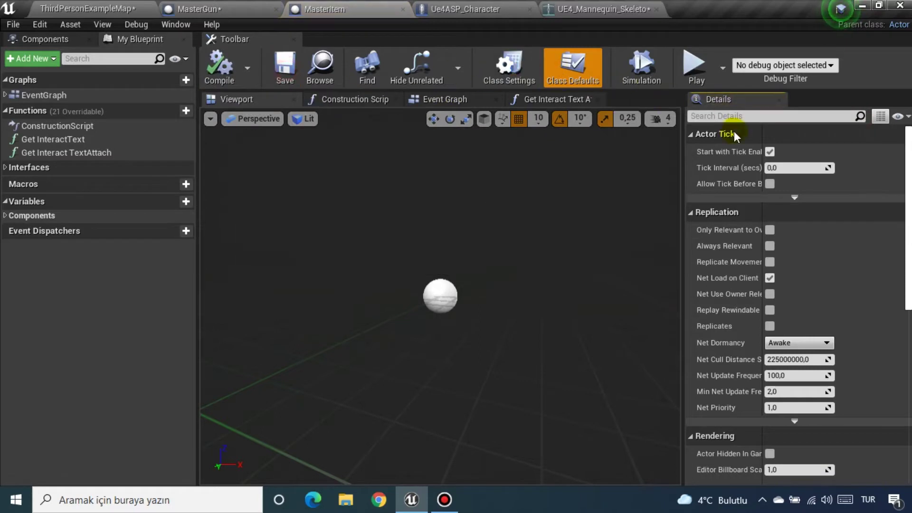
Save and close the mannequin skeleton editor, then save ThirdPersonExampleMap
click(218, 9)
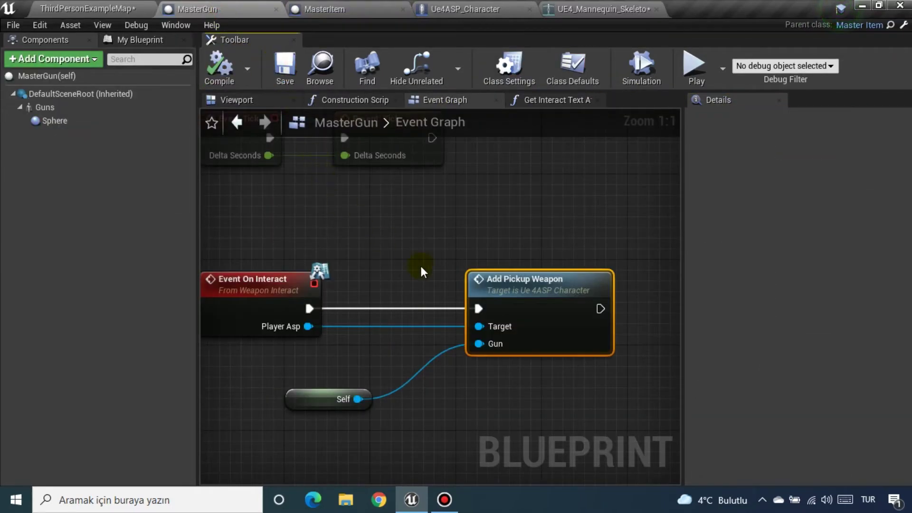
click(575, 10)
click(20, 52)
click(657, 9)
click(276, 67)
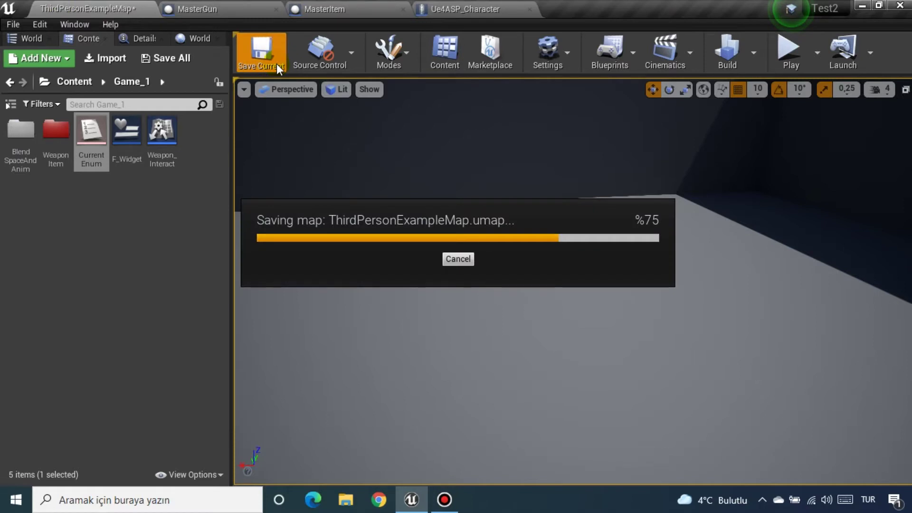